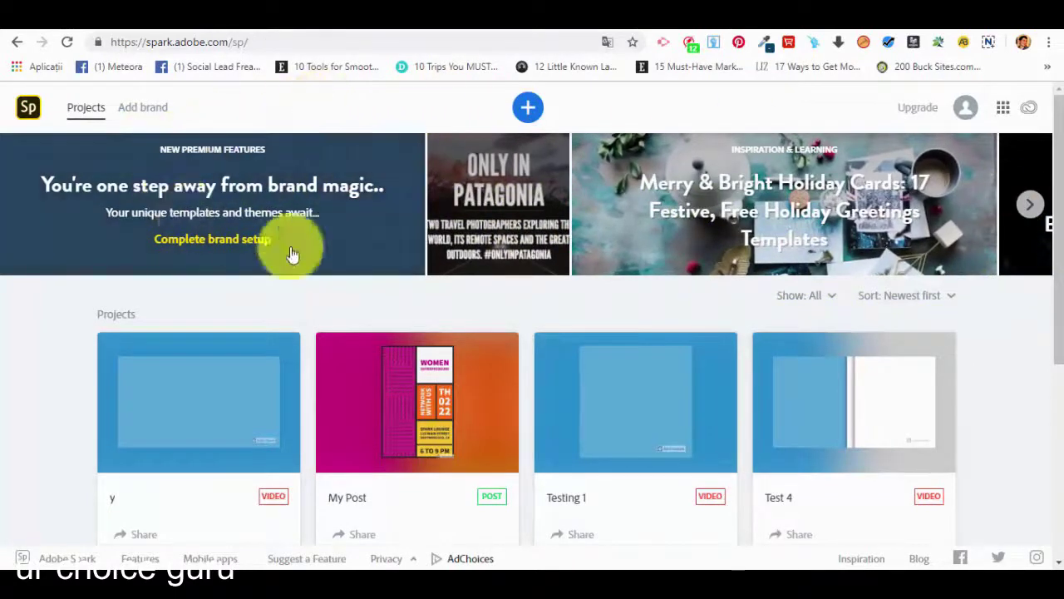
Step: Browse the featured banners above the projects and view the list of Adobe web apps and services
{"action": "left_click", "coordinate": [1033, 208]}
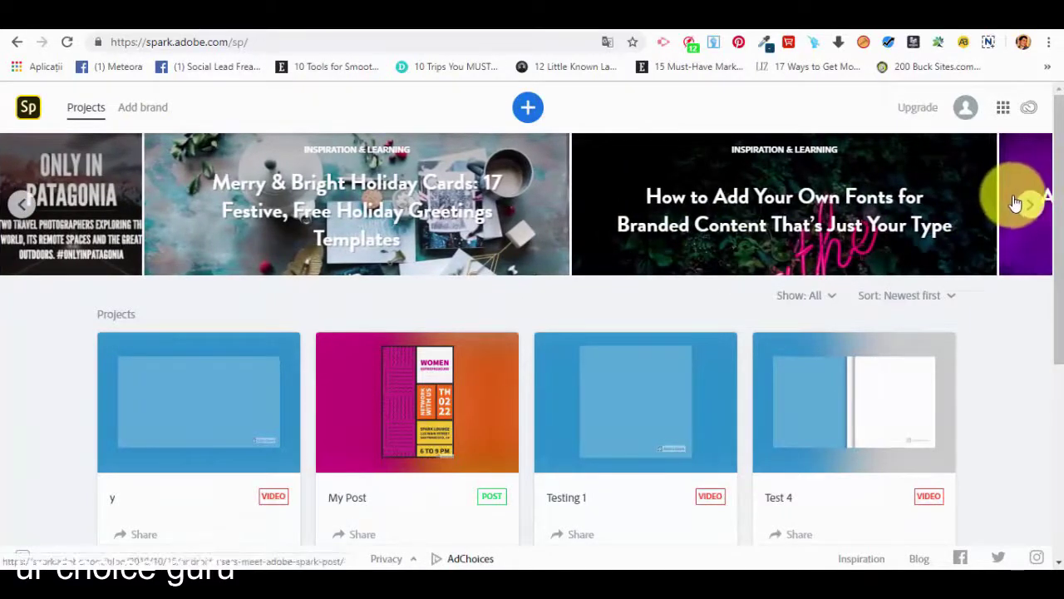
{"action": "left_click", "coordinate": [1031, 205]}
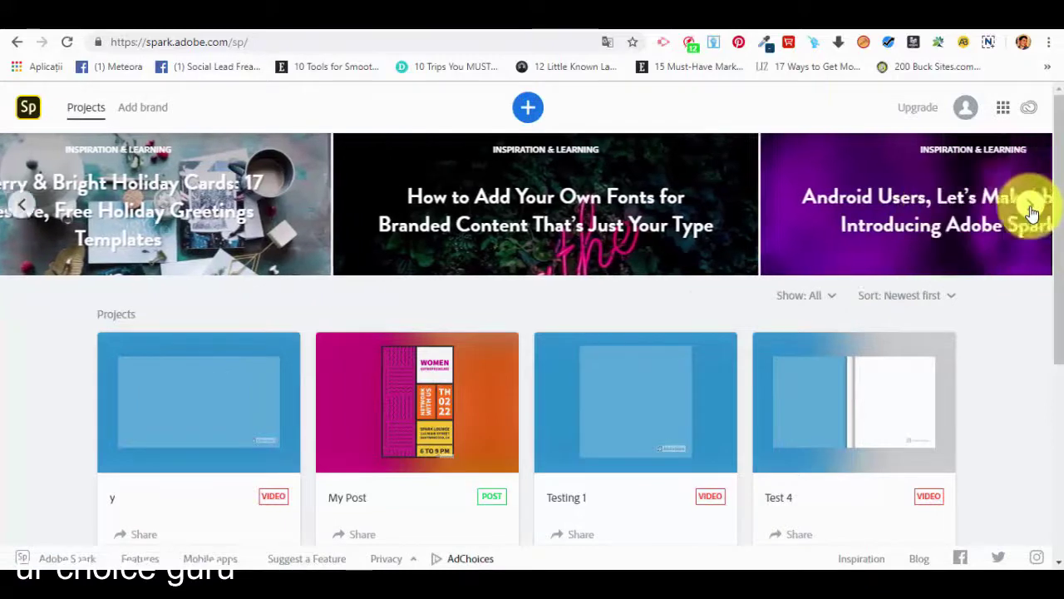
{"action": "left_click", "coordinate": [1031, 208]}
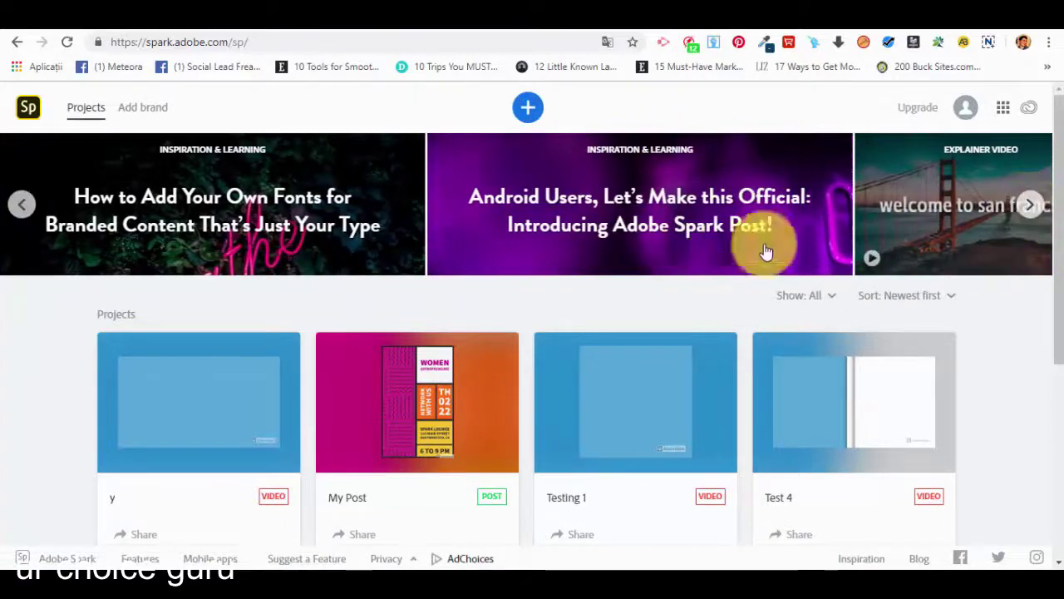
{"action": "left_click", "coordinate": [1031, 208]}
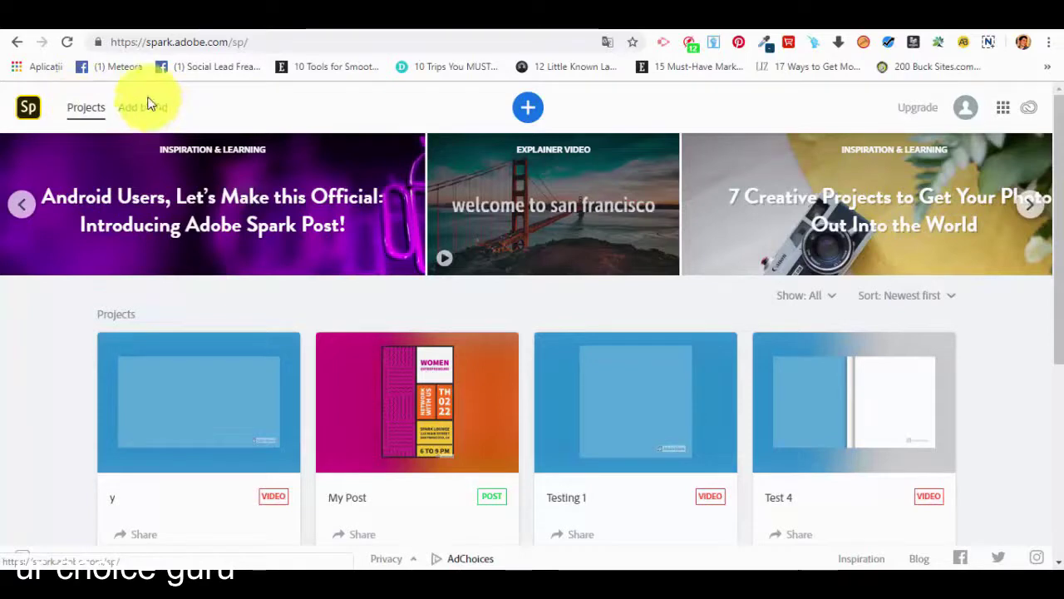
{"action": "left_click", "coordinate": [1004, 111]}
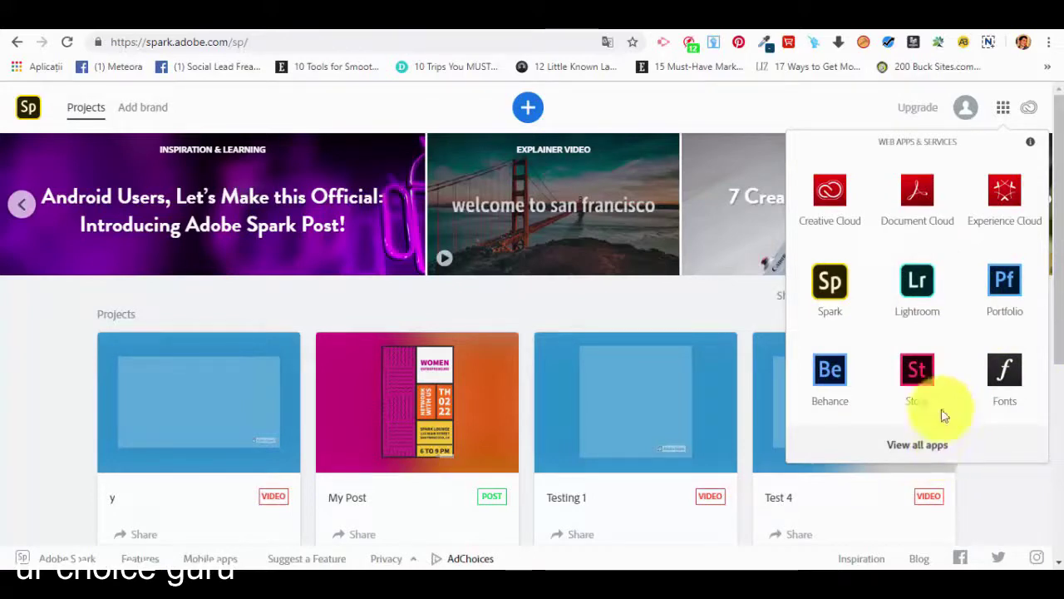
{"action": "left_click", "coordinate": [1028, 496]}
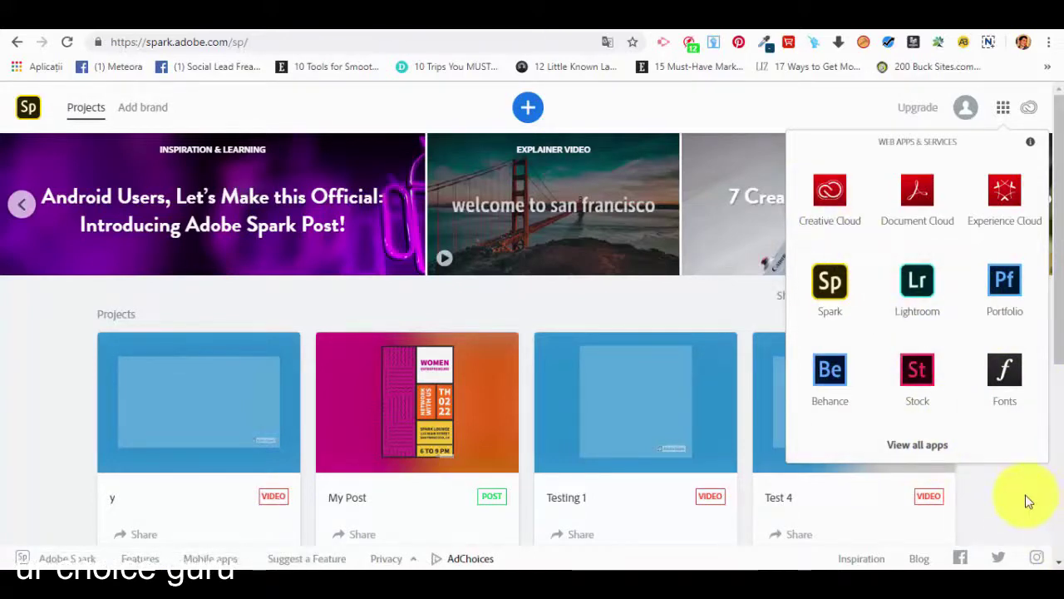
Step: Look through the existing projects and check the options available for the video project named y
{"action": "scroll", "coordinate": [748, 309], "scroll_direction": "down", "scroll_amount": 1}
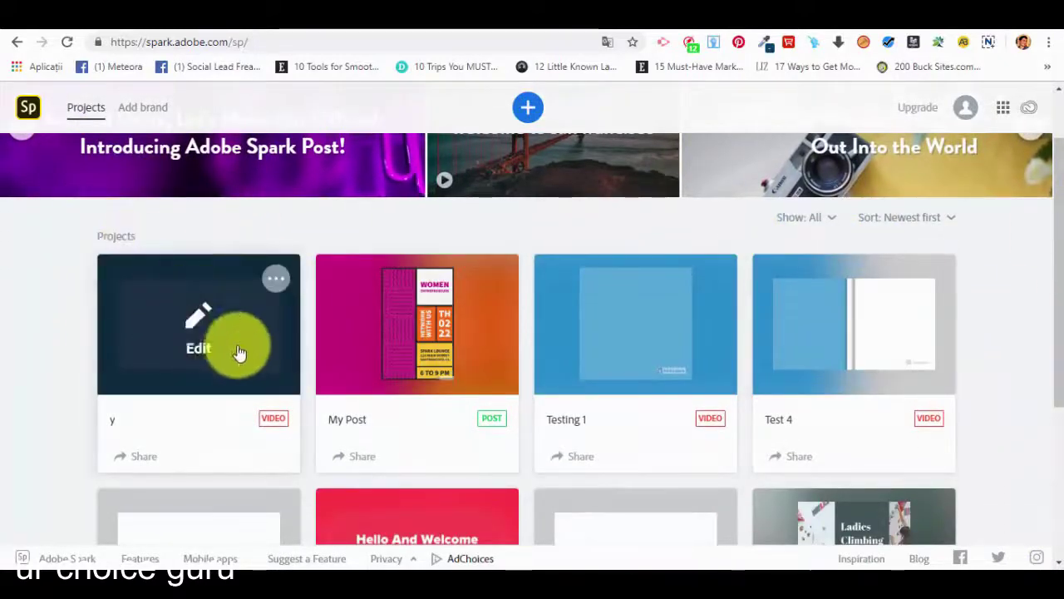
{"action": "scroll", "coordinate": [691, 416], "scroll_direction": "down", "scroll_amount": 1}
{"action": "scroll", "coordinate": [380, 404], "scroll_direction": "down", "scroll_amount": 1}
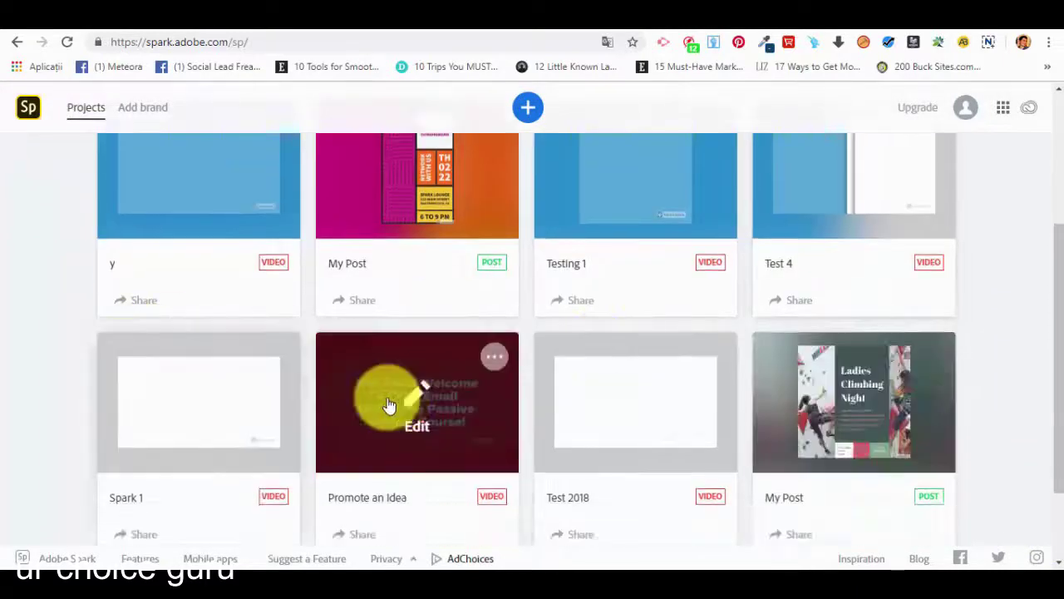
{"action": "scroll", "coordinate": [327, 380], "scroll_direction": "up", "scroll_amount": 2}
{"action": "left_click", "coordinate": [275, 279]}
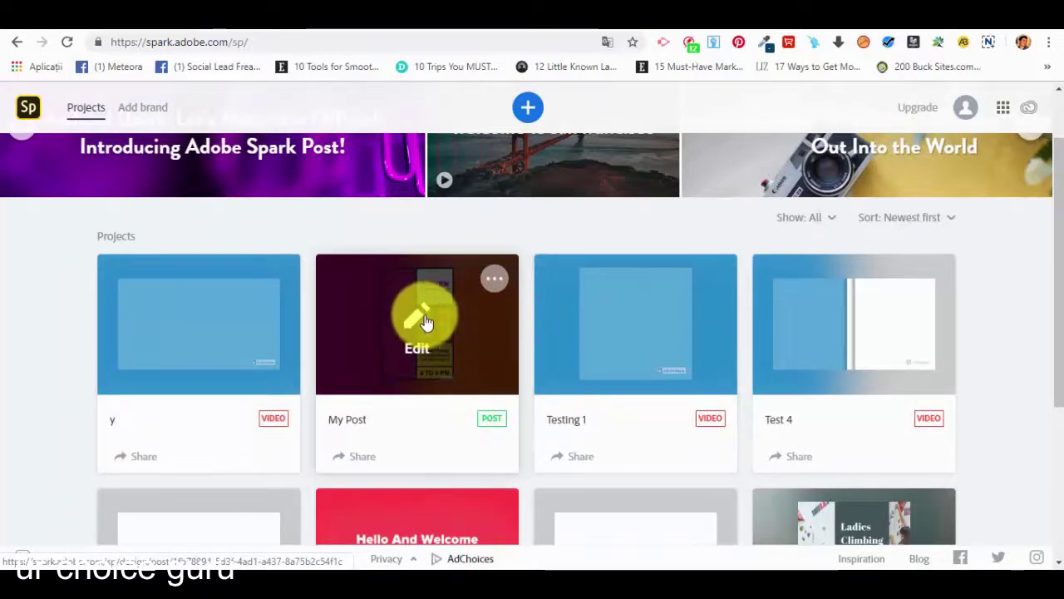
{"action": "scroll", "coordinate": [427, 330], "scroll_direction": "up", "scroll_amount": 1}
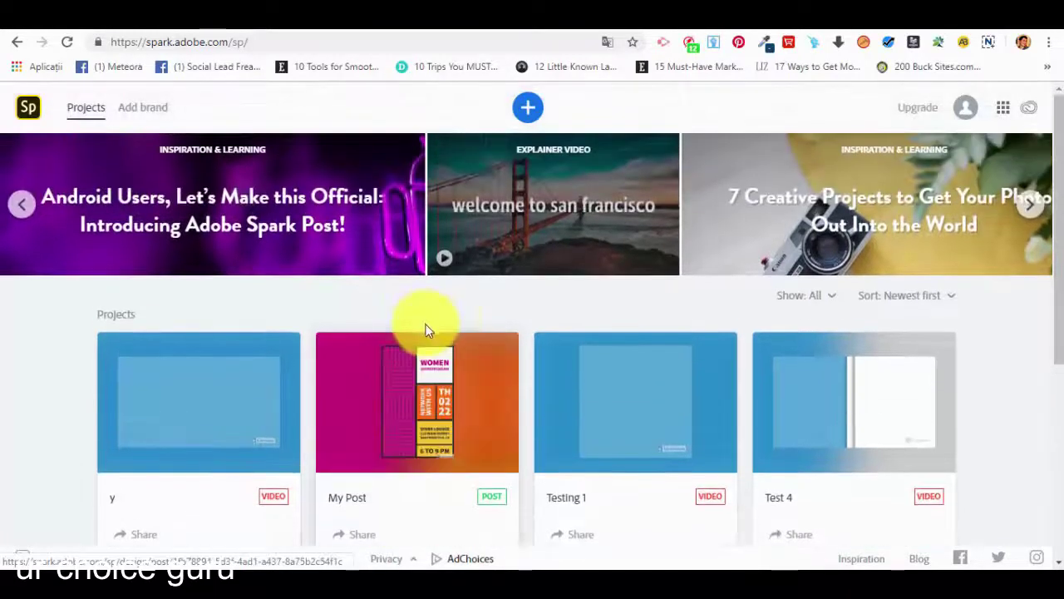
Step: Start a new project and browse the Graphic templates from Facebook and Twitter down to Ads
{"action": "left_click", "coordinate": [530, 108]}
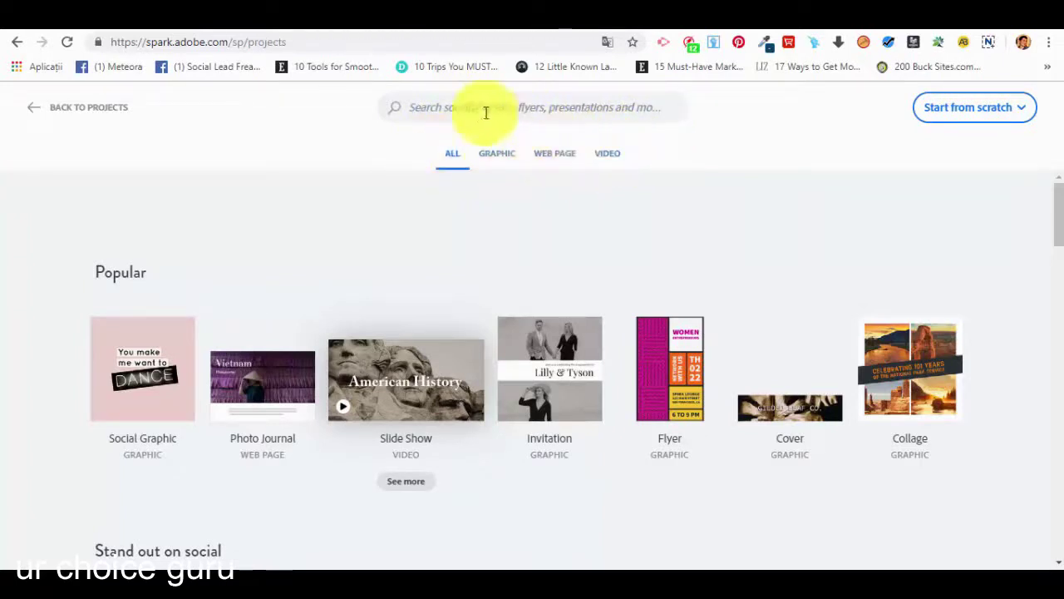
{"action": "left_click", "coordinate": [491, 155]}
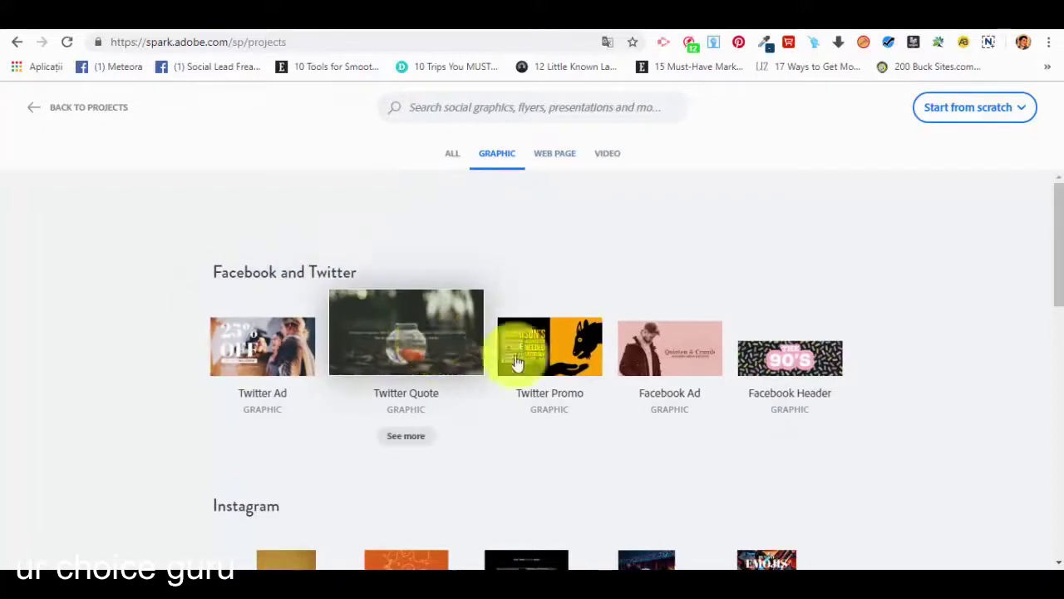
{"action": "scroll", "coordinate": [304, 379], "scroll_direction": "down", "scroll_amount": 2}
{"action": "scroll", "coordinate": [303, 379], "scroll_direction": "down", "scroll_amount": 5}
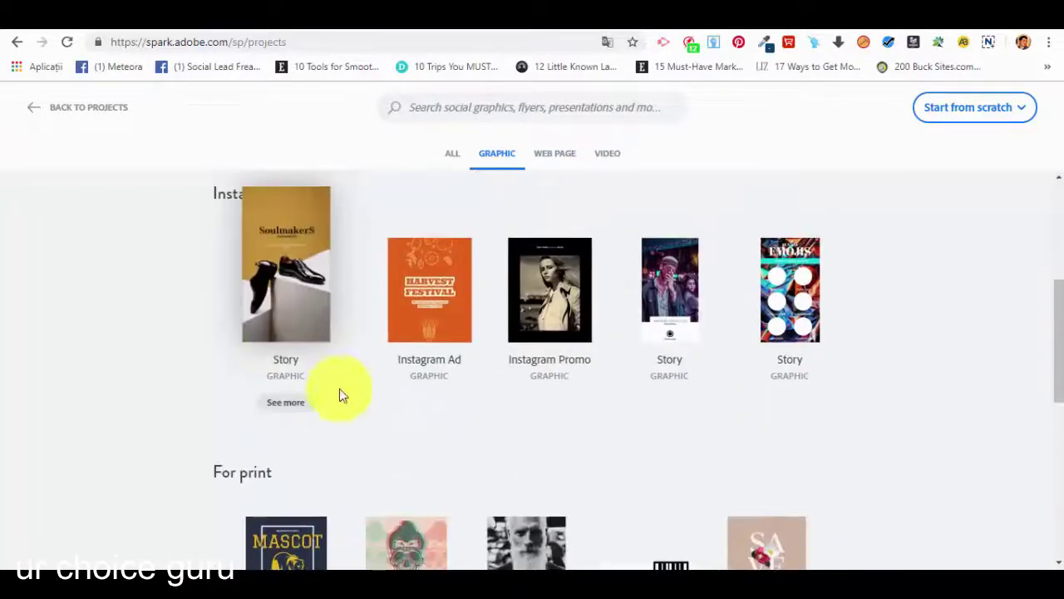
{"action": "scroll", "coordinate": [427, 390], "scroll_direction": "down", "scroll_amount": 3}
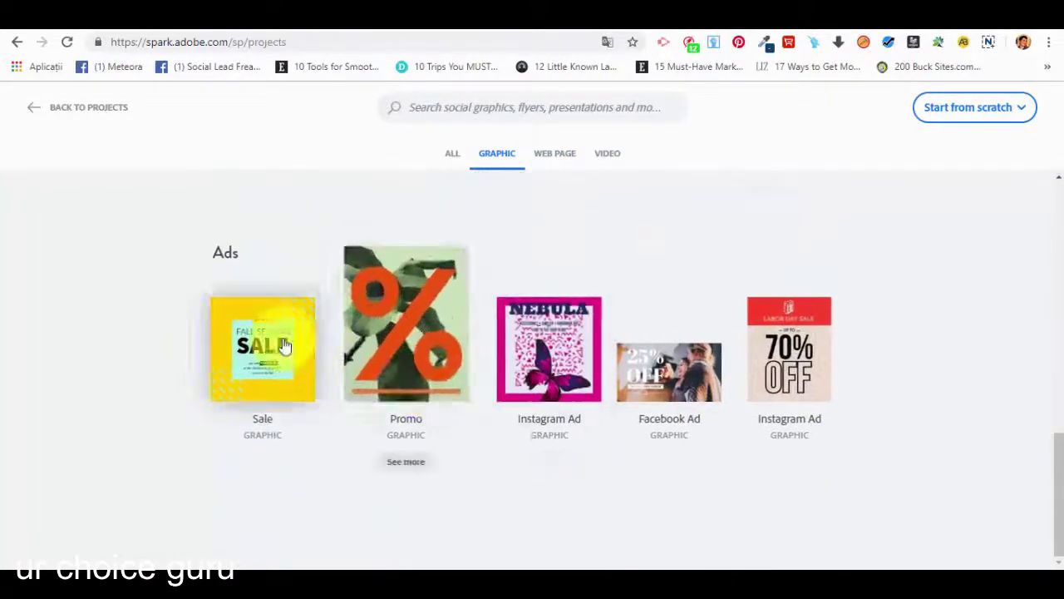
Step: Switch to the Web Page templates and examine each category down to Make it personal
{"action": "scroll", "coordinate": [601, 325], "scroll_direction": "up", "scroll_amount": 10}
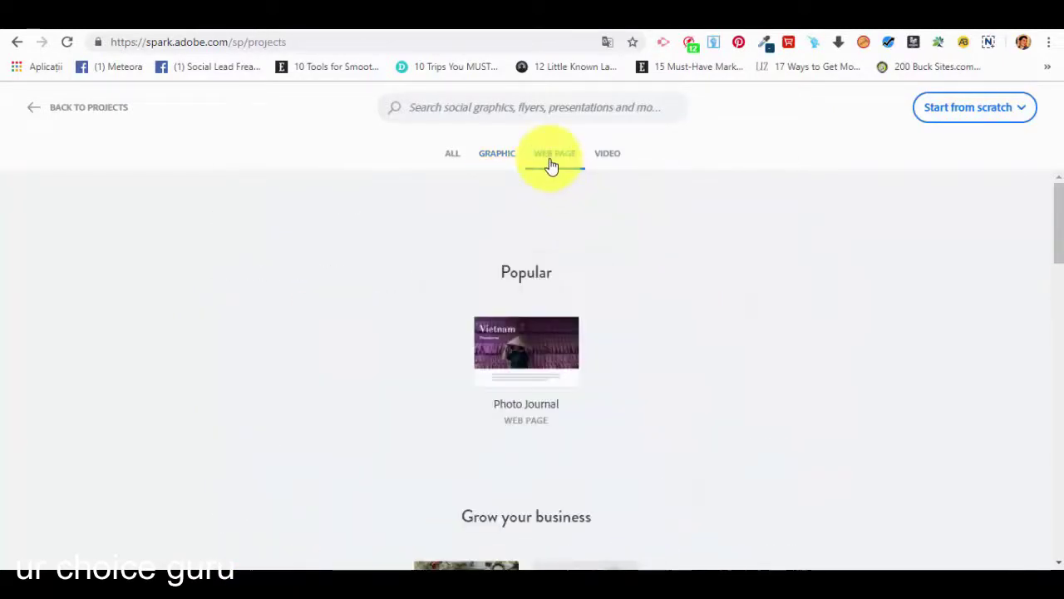
{"action": "scroll", "coordinate": [631, 242], "scroll_direction": "down", "scroll_amount": 1}
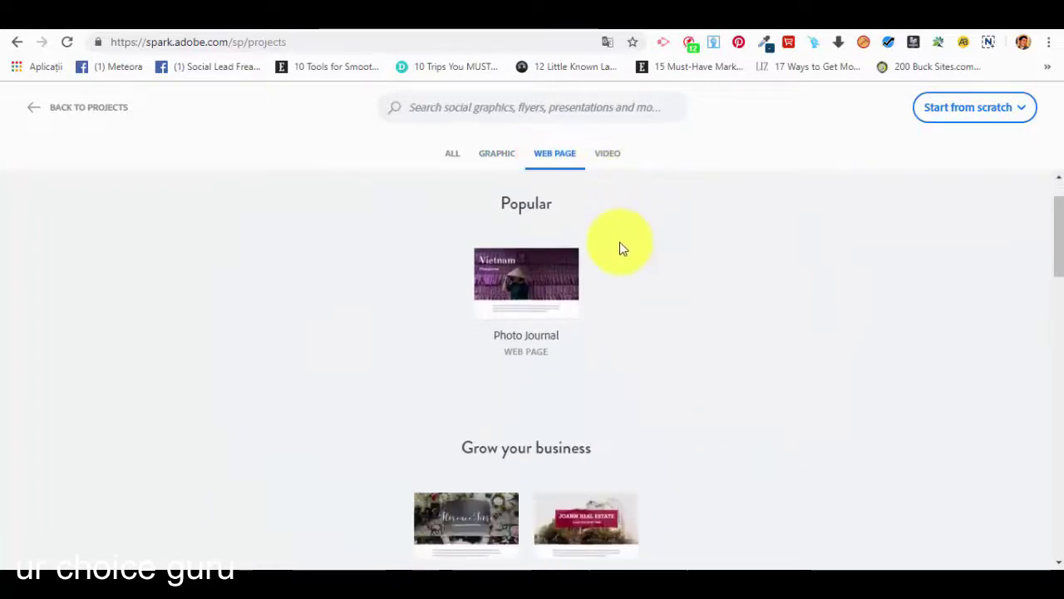
{"action": "scroll", "coordinate": [607, 333], "scroll_direction": "down", "scroll_amount": 2}
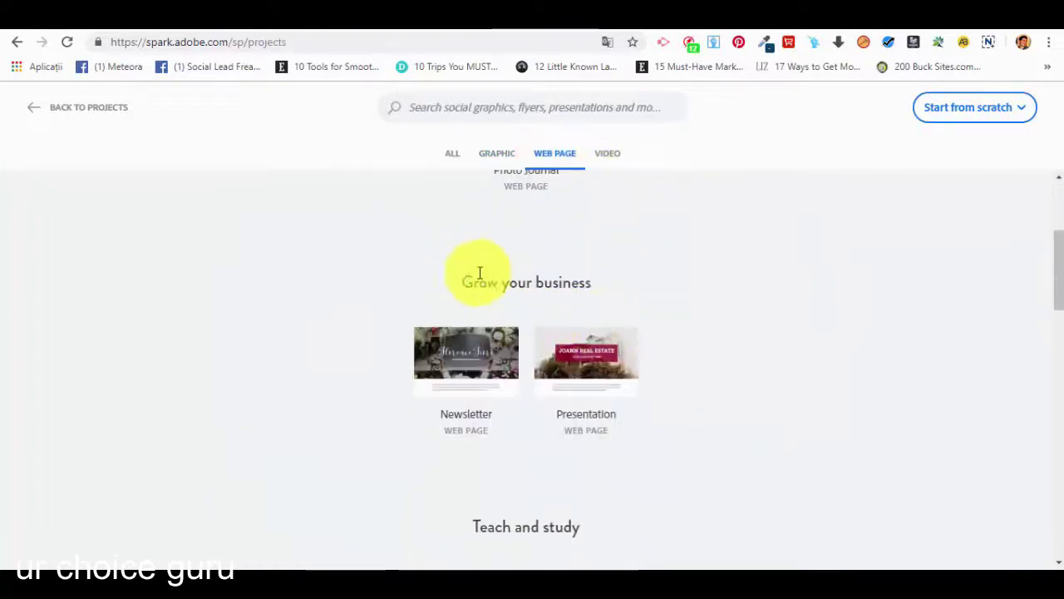
{"action": "mouse_move", "coordinate": [470, 405]}
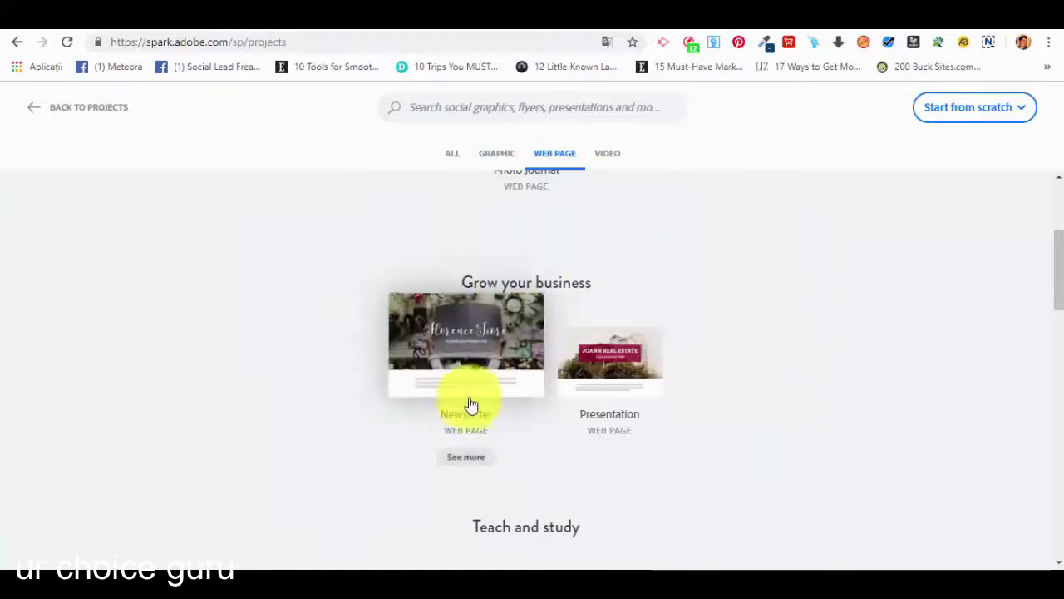
{"action": "scroll", "coordinate": [624, 428], "scroll_direction": "down", "scroll_amount": 2}
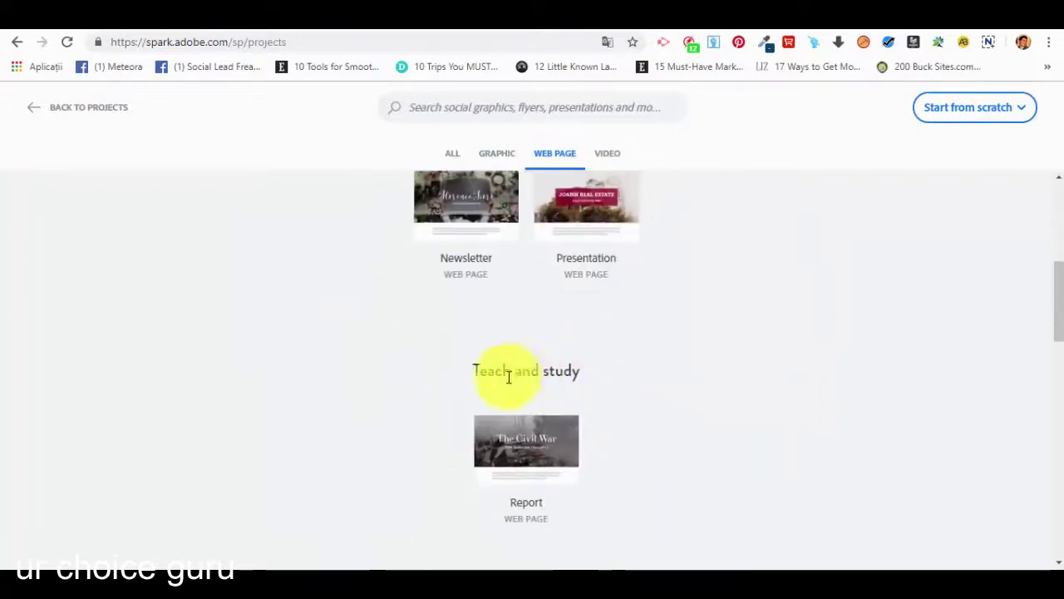
{"action": "scroll", "coordinate": [582, 418], "scroll_direction": "down", "scroll_amount": 3}
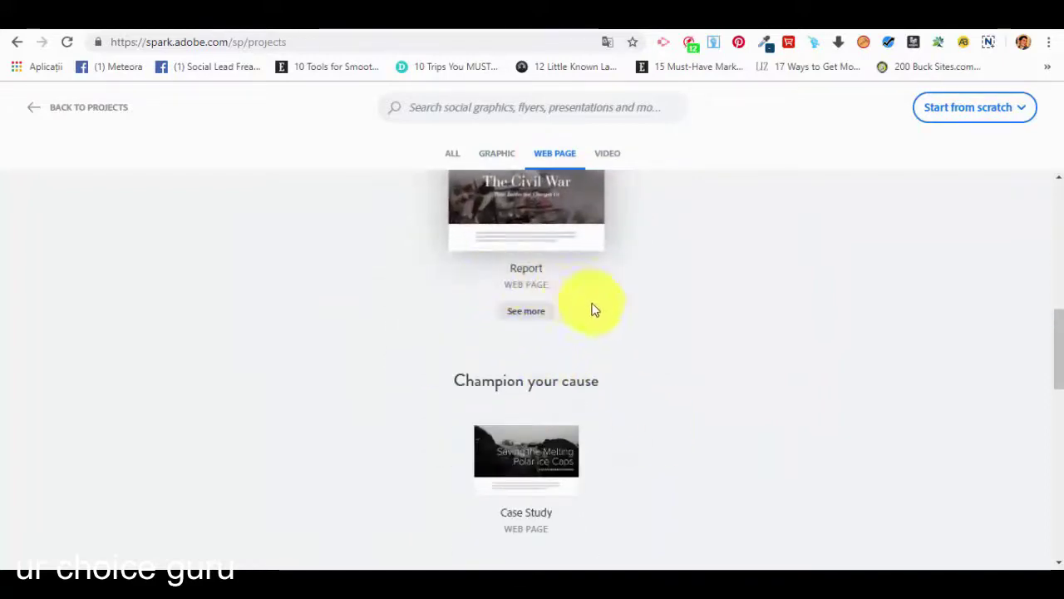
{"action": "scroll", "coordinate": [592, 304], "scroll_direction": "down", "scroll_amount": 2}
{"action": "mouse_move", "coordinate": [573, 374]}
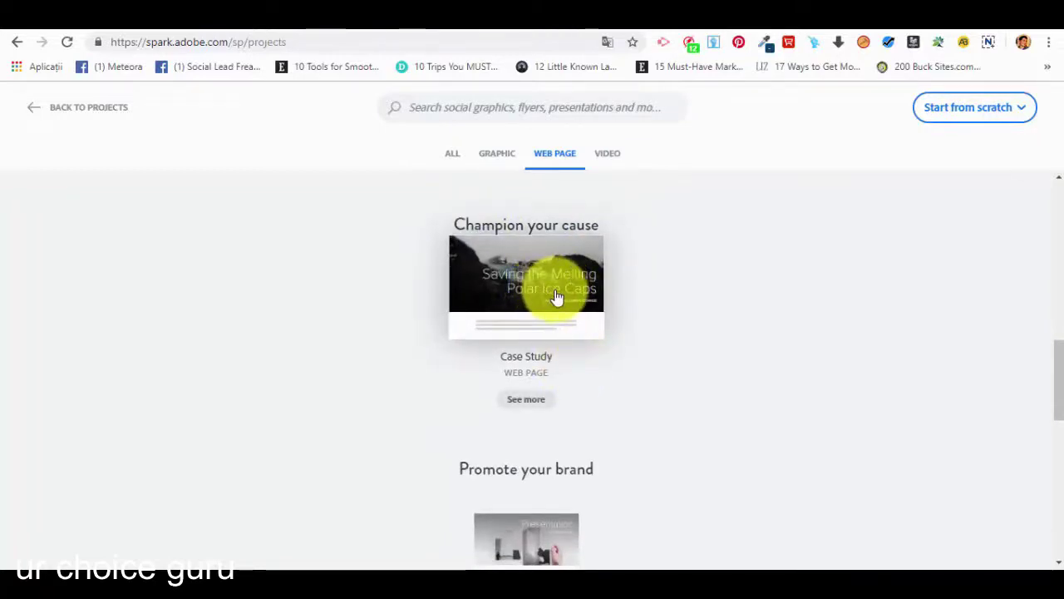
{"action": "scroll", "coordinate": [565, 387], "scroll_direction": "down", "scroll_amount": 3}
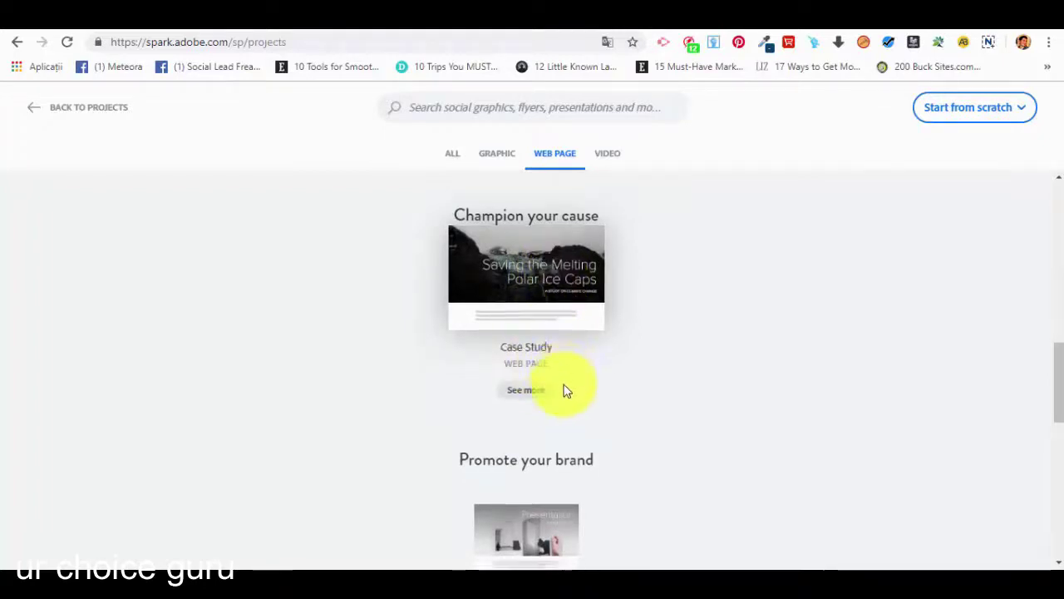
{"action": "scroll", "coordinate": [535, 299], "scroll_direction": "down", "scroll_amount": 4}
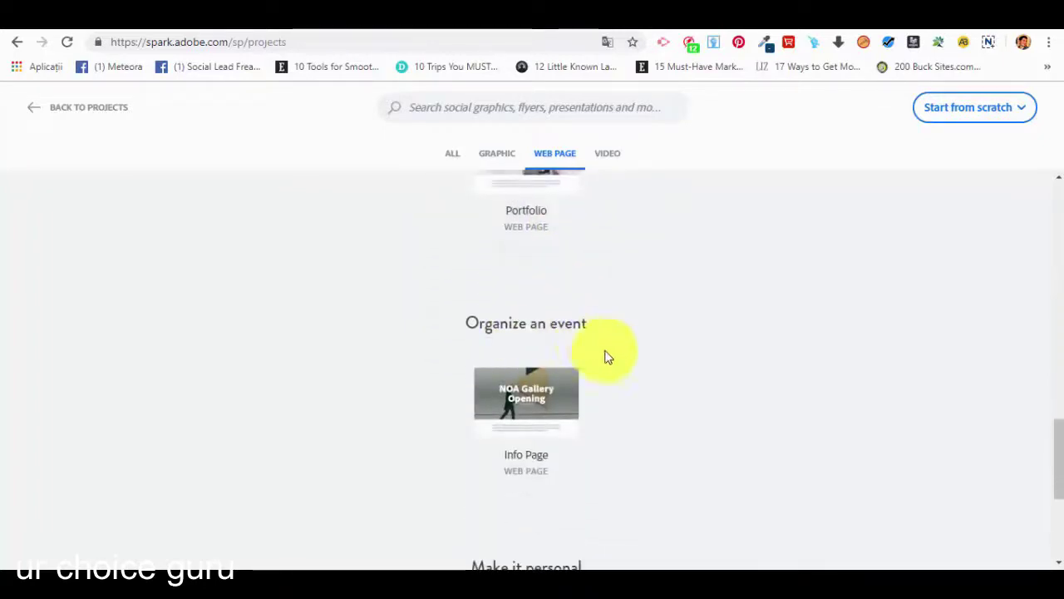
{"action": "scroll", "coordinate": [624, 407], "scroll_direction": "down", "scroll_amount": 2}
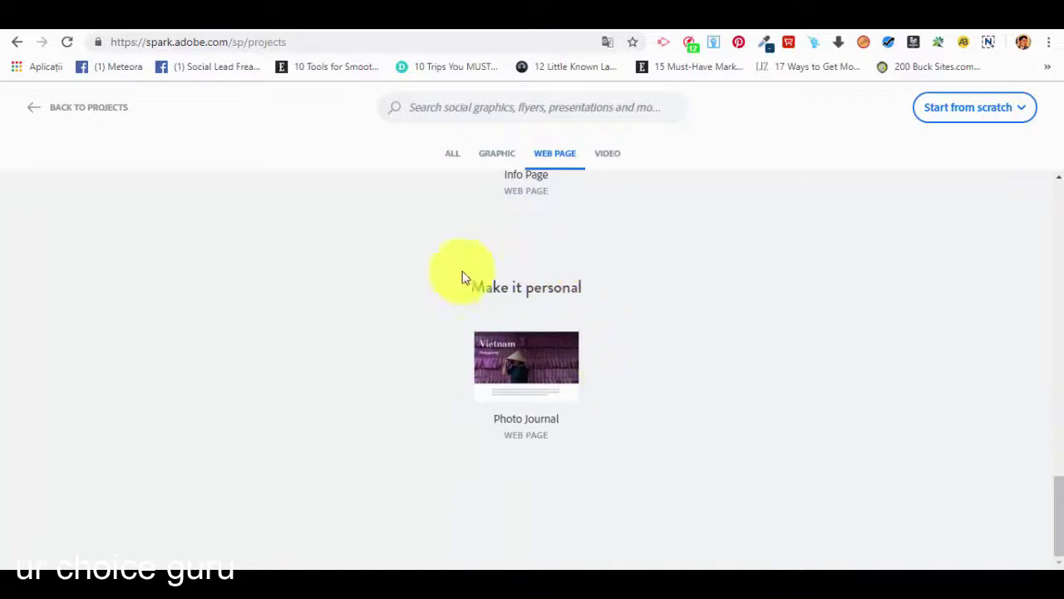
Step: Switch to the Video templates and examine each category from Popular down to the Intro Video
{"action": "scroll", "coordinate": [547, 373], "scroll_direction": "up", "scroll_amount": 5}
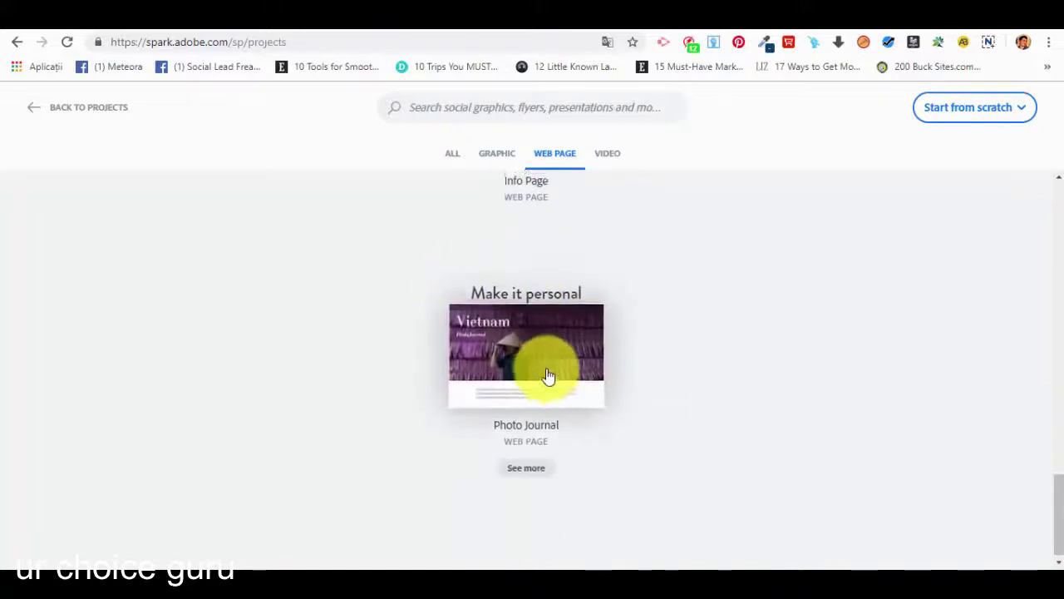
{"action": "left_click", "coordinate": [610, 155]}
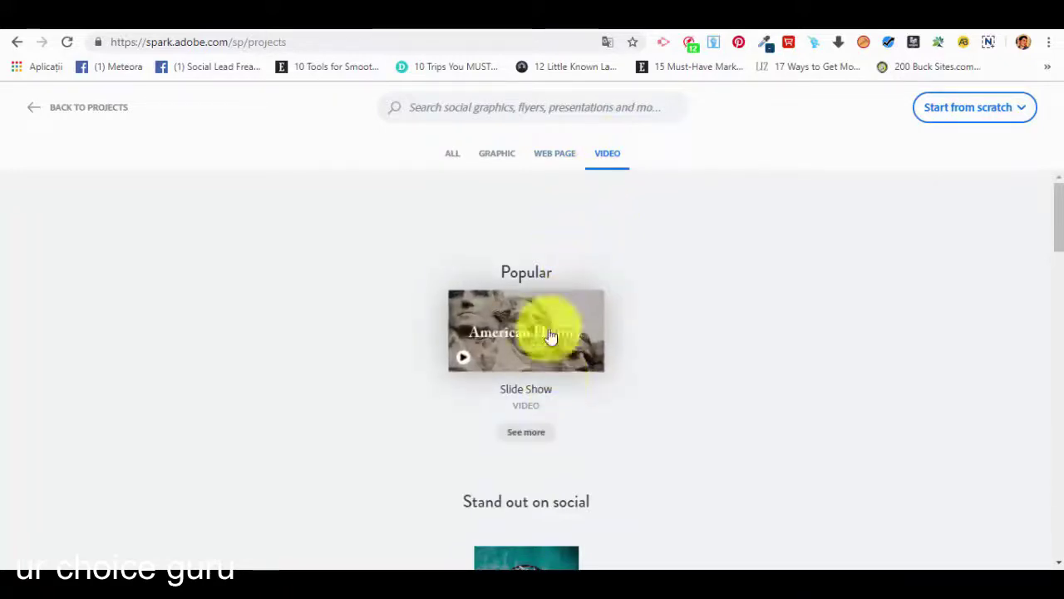
{"action": "scroll", "coordinate": [534, 370], "scroll_direction": "down", "scroll_amount": 3}
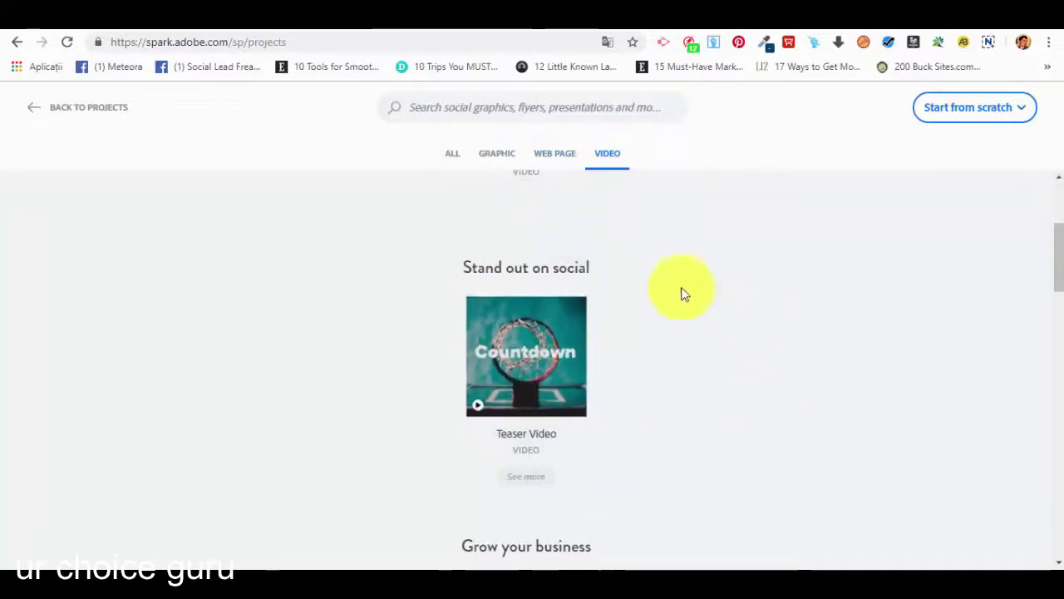
{"action": "scroll", "coordinate": [558, 441], "scroll_direction": "down", "scroll_amount": 3}
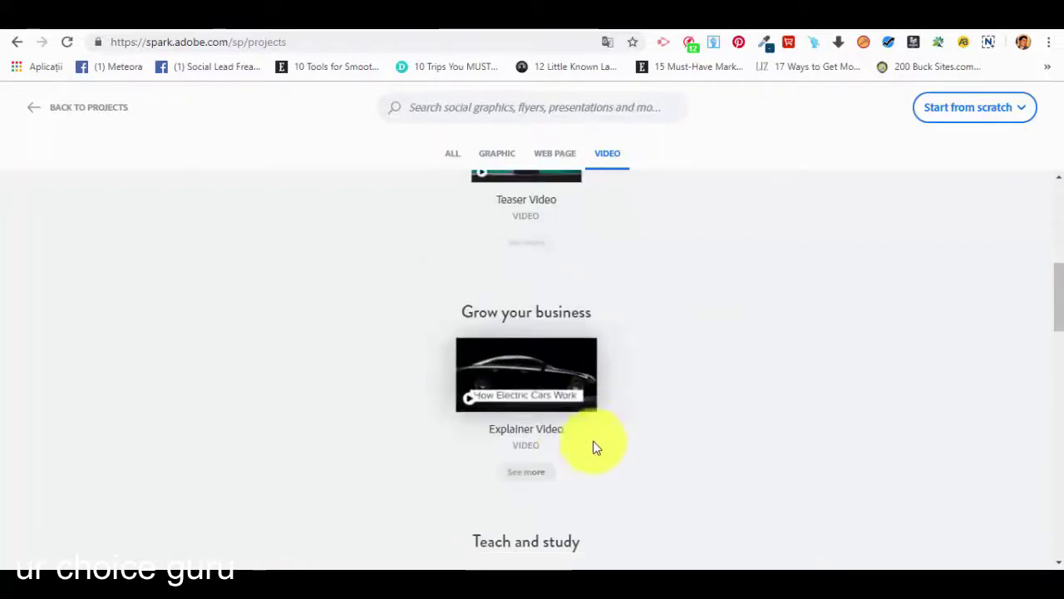
{"action": "scroll", "coordinate": [542, 427], "scroll_direction": "down", "scroll_amount": 3}
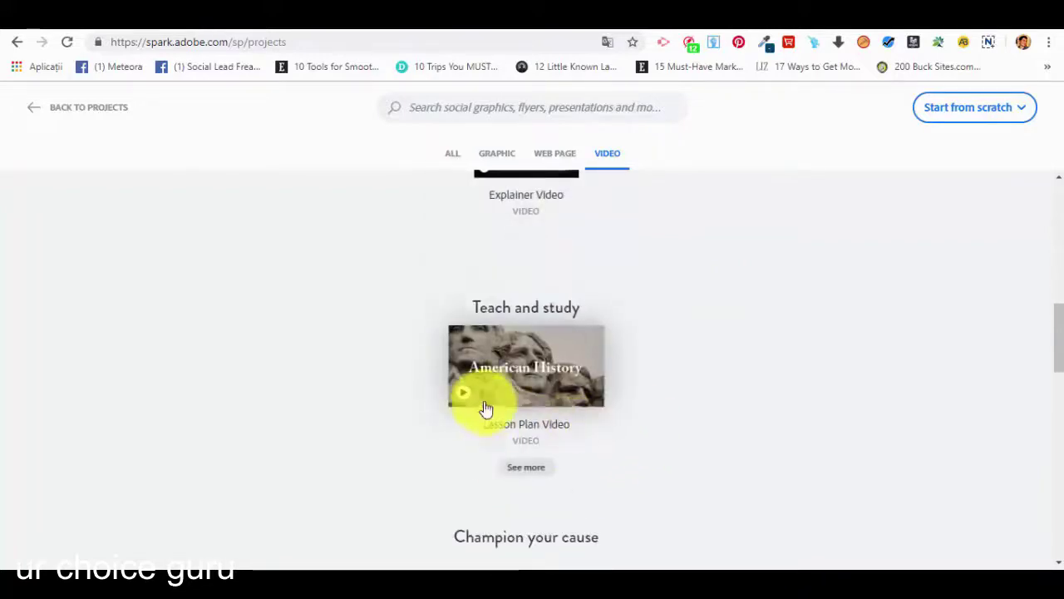
{"action": "scroll", "coordinate": [568, 419], "scroll_direction": "down", "scroll_amount": 3}
{"action": "scroll", "coordinate": [582, 416], "scroll_direction": "down", "scroll_amount": 4}
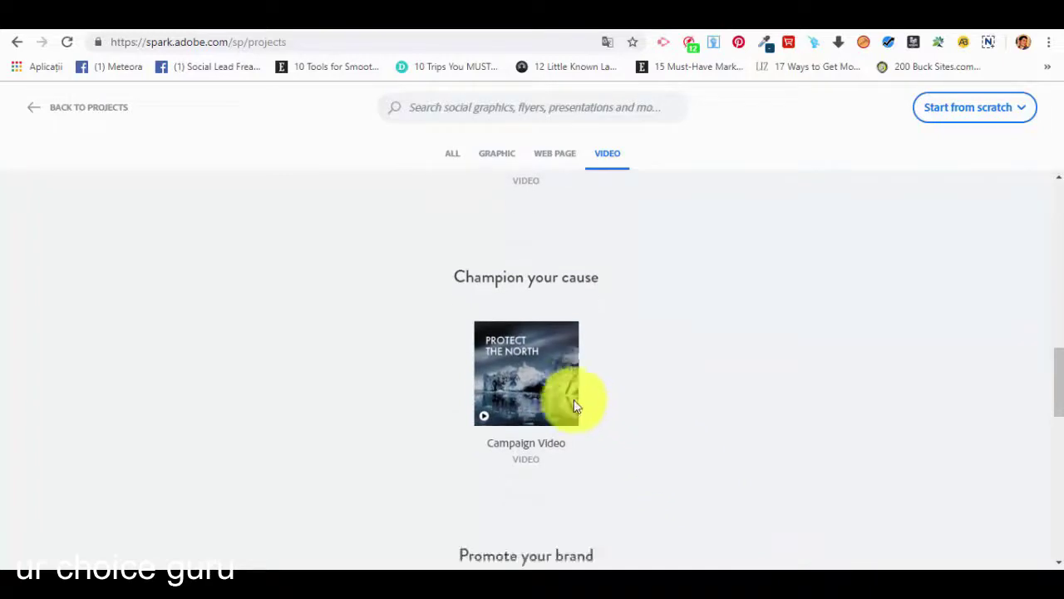
{"action": "scroll", "coordinate": [533, 374], "scroll_direction": "down", "scroll_amount": 1}
{"action": "scroll", "coordinate": [533, 382], "scroll_direction": "down", "scroll_amount": 3}
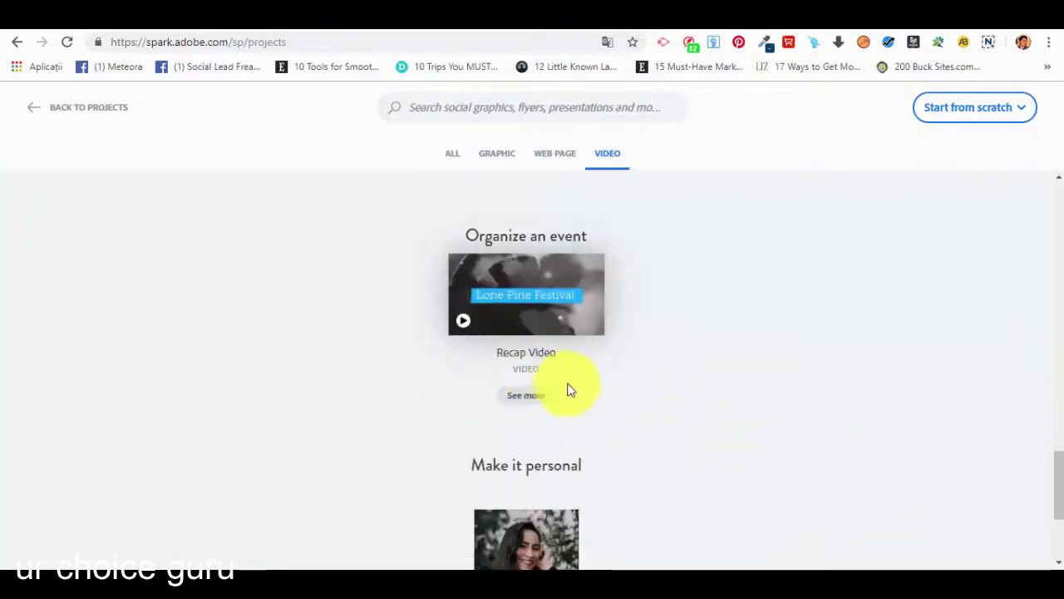
{"action": "scroll", "coordinate": [582, 350], "scroll_direction": "down", "scroll_amount": 3}
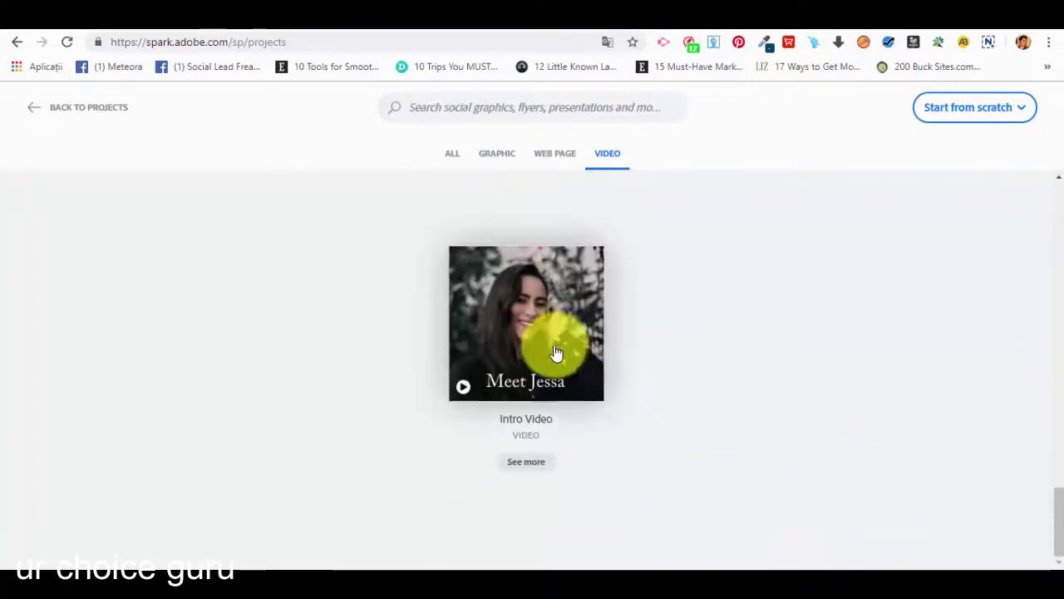
Step: Switch to all templates and look through every category from Popular down to Make it personal
{"action": "scroll", "coordinate": [555, 327], "scroll_direction": "up", "scroll_amount": 1}
{"action": "scroll", "coordinate": [577, 404], "scroll_direction": "up", "scroll_amount": 12}
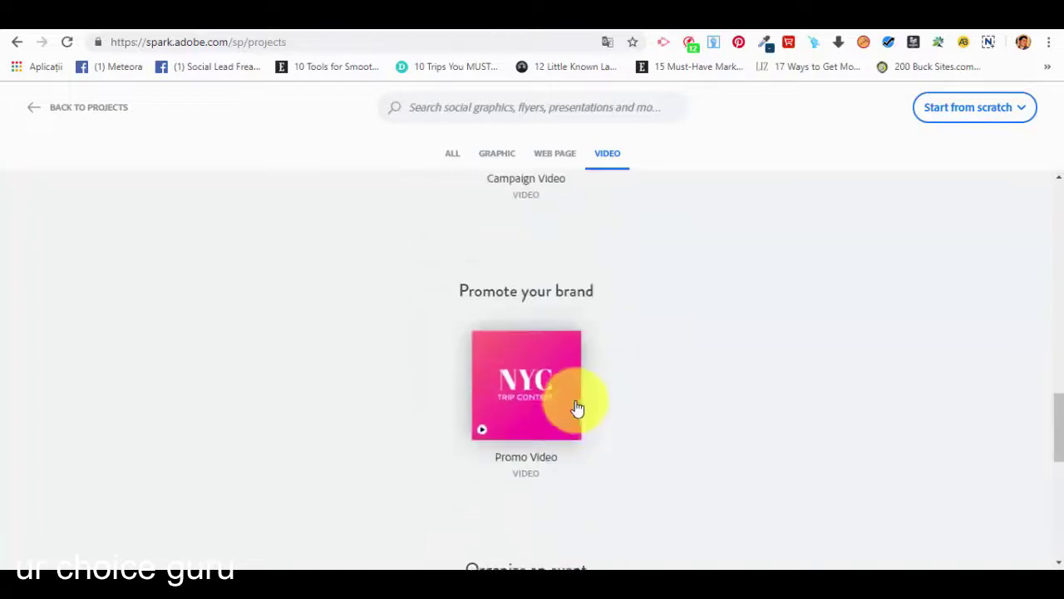
{"action": "left_click", "coordinate": [451, 163]}
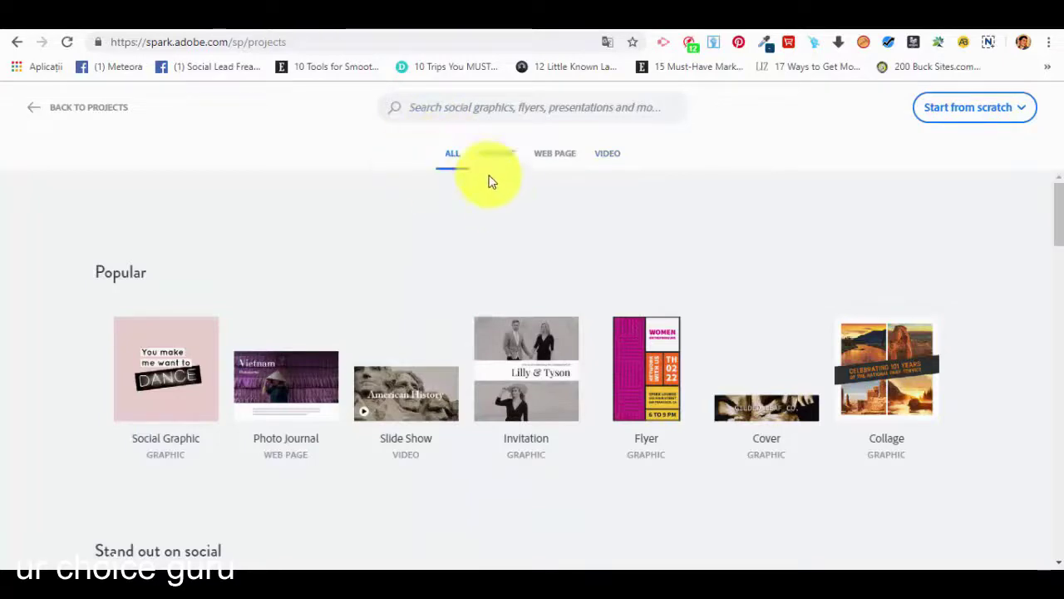
{"action": "scroll", "coordinate": [349, 229], "scroll_direction": "down", "scroll_amount": 1}
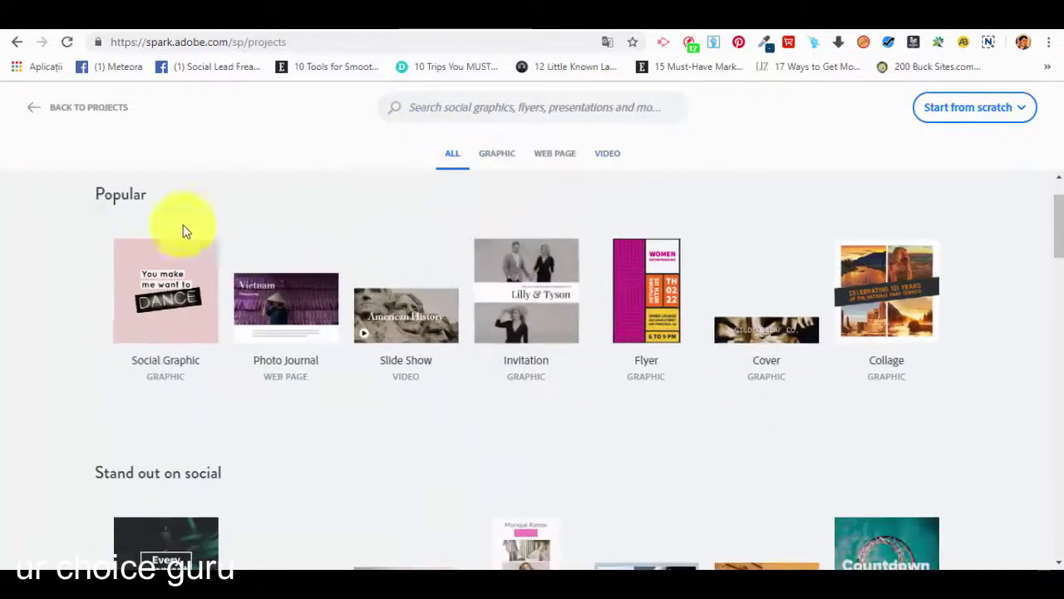
{"action": "scroll", "coordinate": [527, 309], "scroll_direction": "down", "scroll_amount": 4}
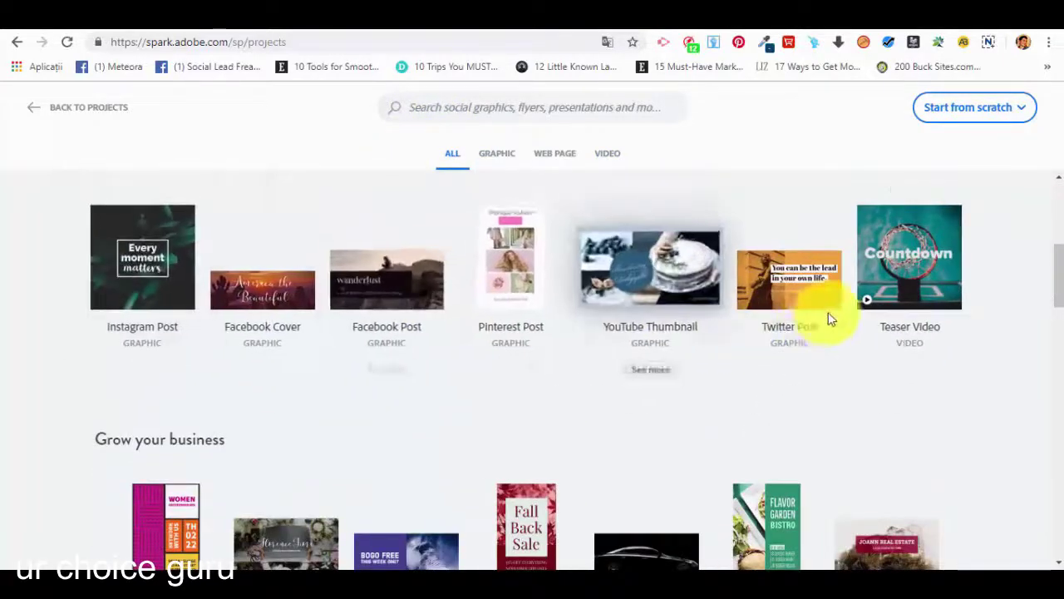
{"action": "scroll", "coordinate": [460, 316], "scroll_direction": "down", "scroll_amount": 4}
{"action": "scroll", "coordinate": [532, 254], "scroll_direction": "down", "scroll_amount": 15}
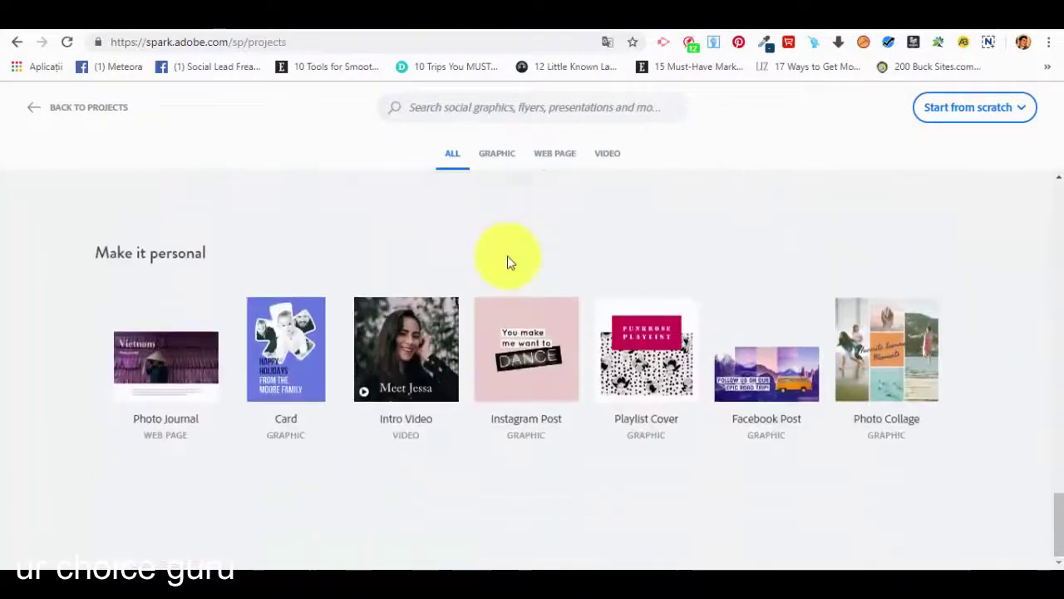
{"action": "scroll", "coordinate": [503, 264], "scroll_direction": "up", "scroll_amount": 15}
{"action": "scroll", "coordinate": [499, 266], "scroll_direction": "up", "scroll_amount": 6}
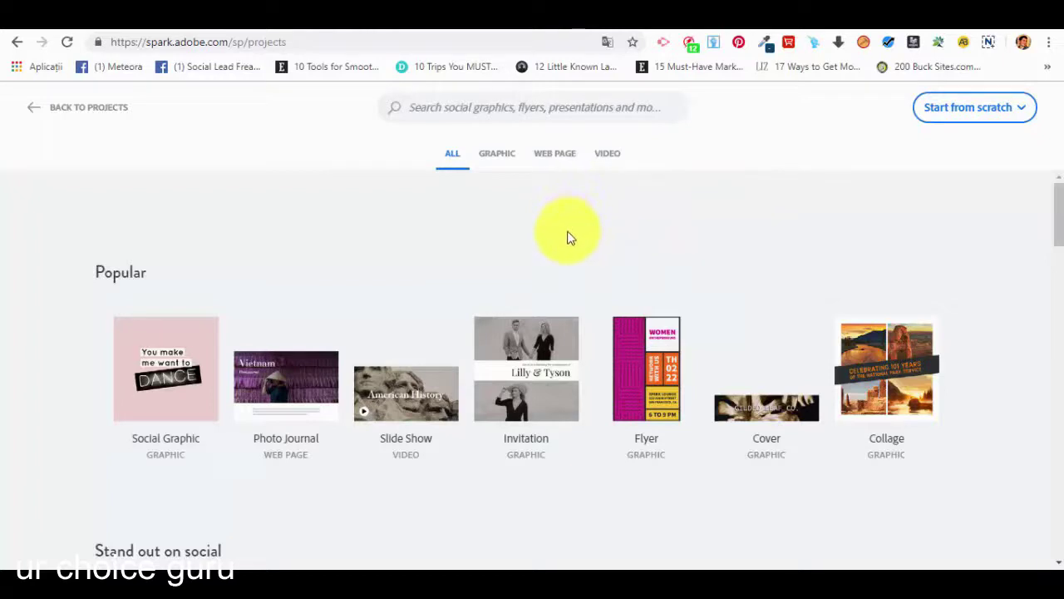
Step: Switch to the Graphic templates and start a post from the Instagram Promo template
{"action": "left_click", "coordinate": [507, 161]}
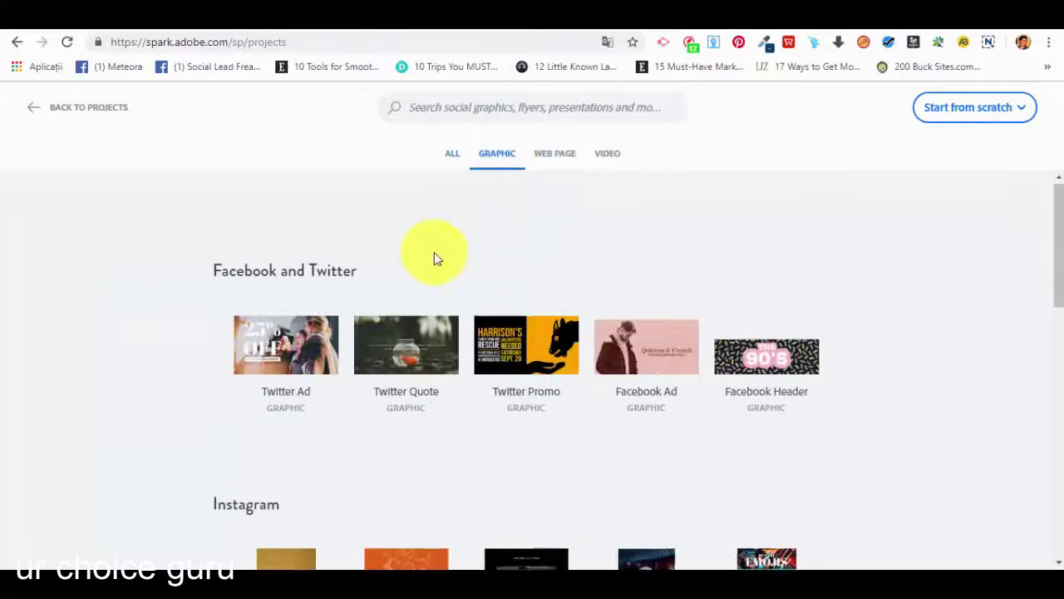
{"action": "scroll", "coordinate": [498, 374], "scroll_direction": "down", "scroll_amount": 1}
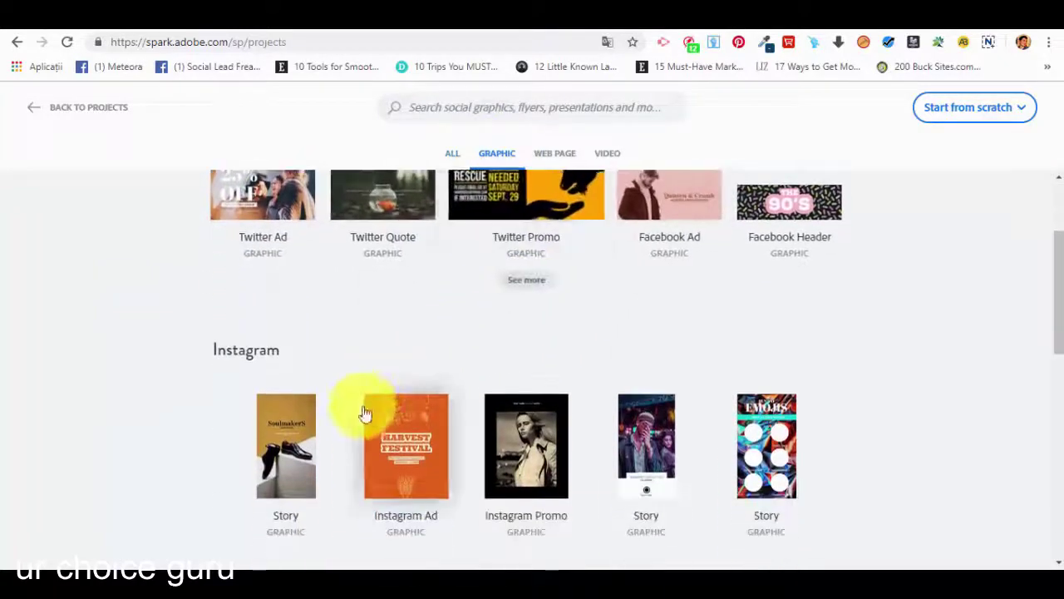
{"action": "scroll", "coordinate": [714, 478], "scroll_direction": "up", "scroll_amount": 1}
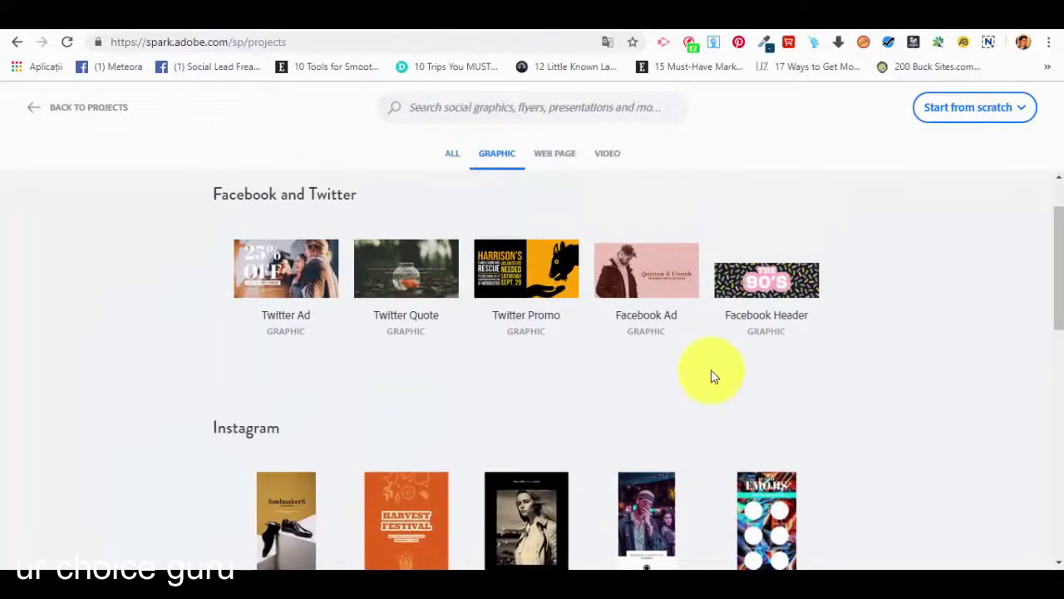
{"action": "scroll", "coordinate": [697, 393], "scroll_direction": "down", "scroll_amount": 2}
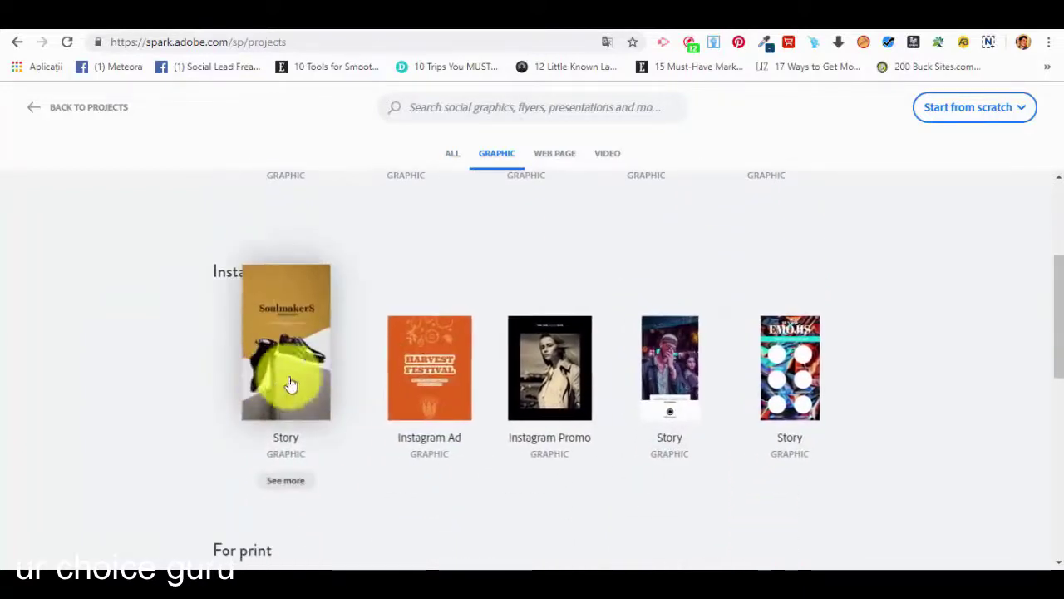
{"action": "left_click", "coordinate": [539, 376]}
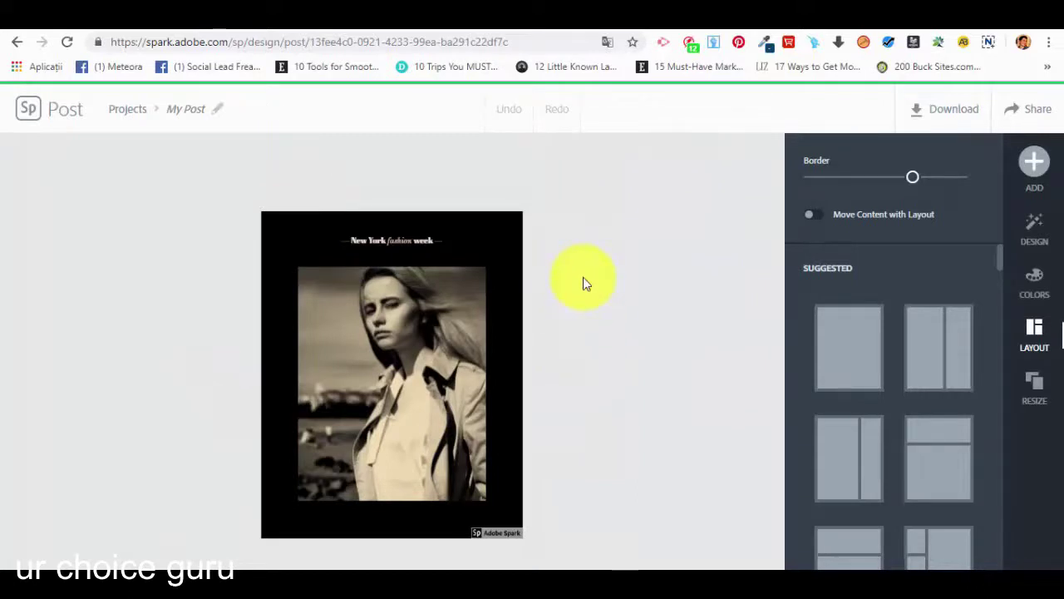
Step: Rename the project as Test 1
{"action": "left_click", "coordinate": [167, 115]}
{"action": "key", "text": "BackSpace"}
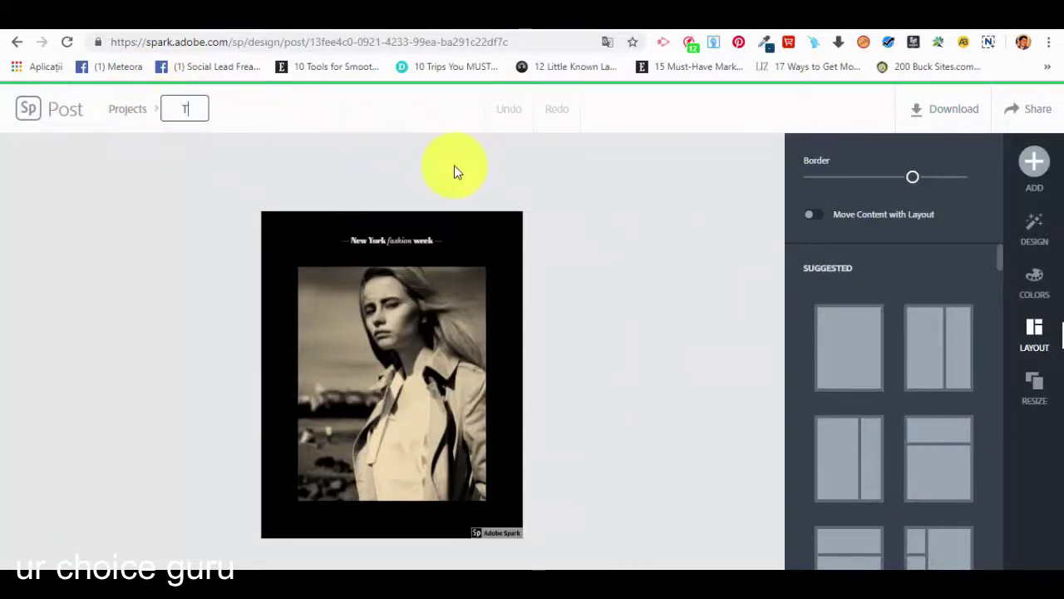
{"action": "type", "text": "Test 1"}
{"action": "key", "text": "Return"}
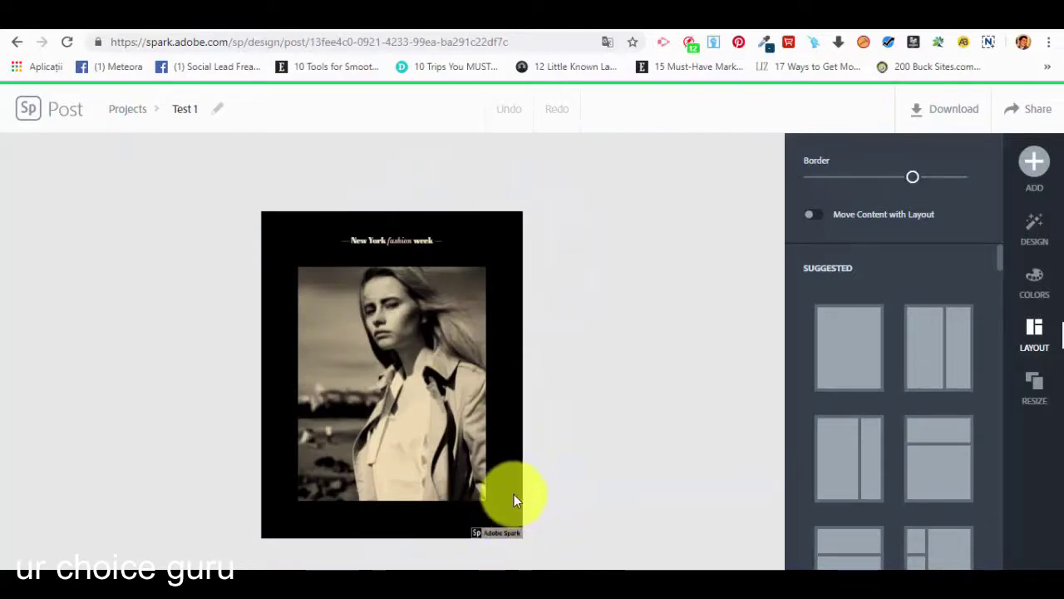
Step: Check the Adobe Spark watermark on the post and look through the available layouts, starting with the suggested ones
{"action": "left_click", "coordinate": [502, 534]}
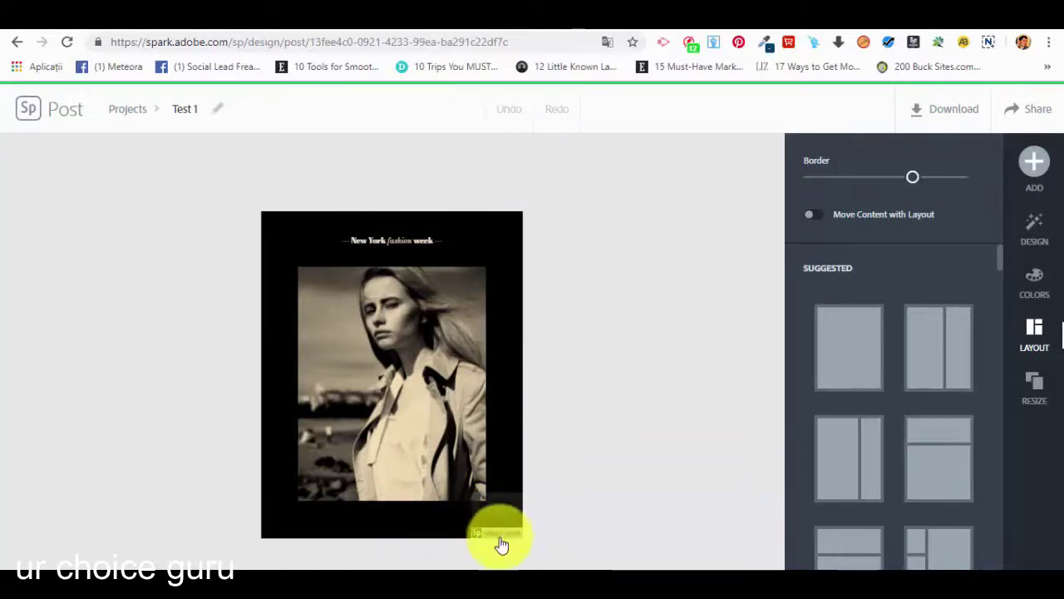
{"action": "left_click", "coordinate": [485, 513]}
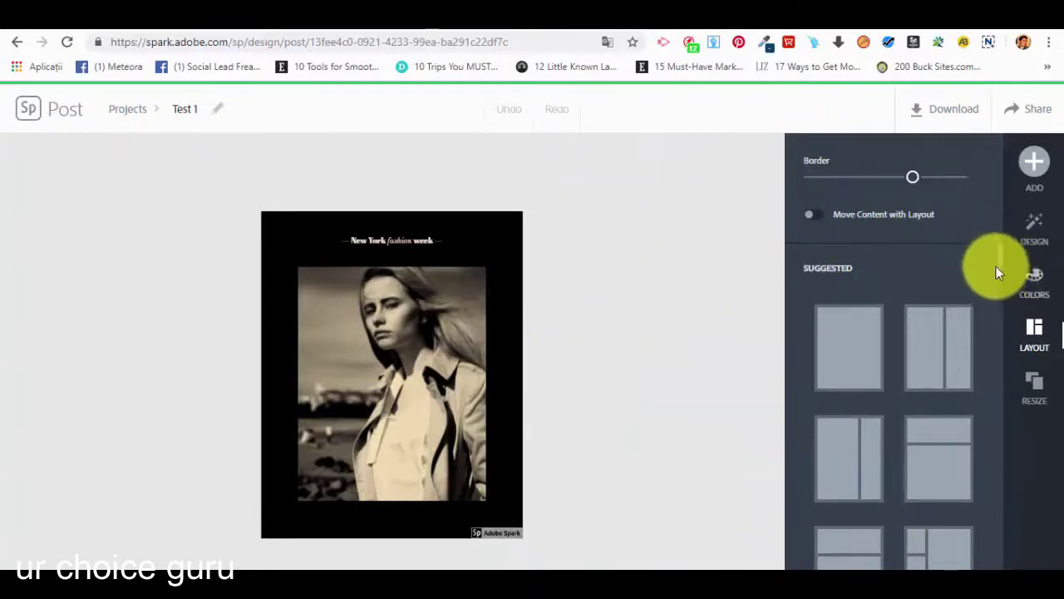
{"action": "scroll", "coordinate": [997, 283], "scroll_direction": "down", "scroll_amount": 5}
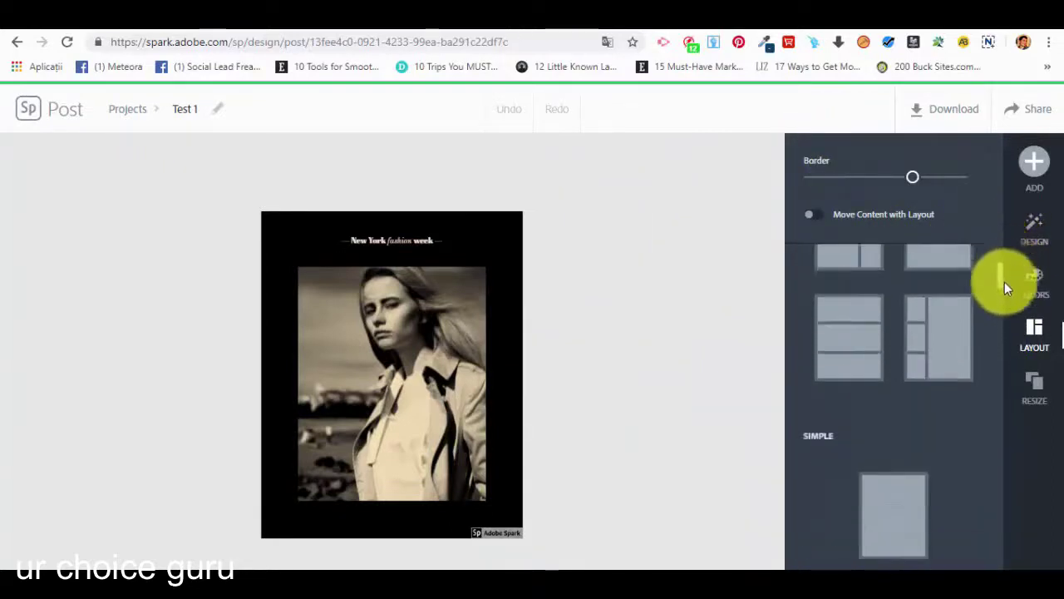
{"action": "scroll", "coordinate": [990, 323], "scroll_direction": "down", "scroll_amount": 10}
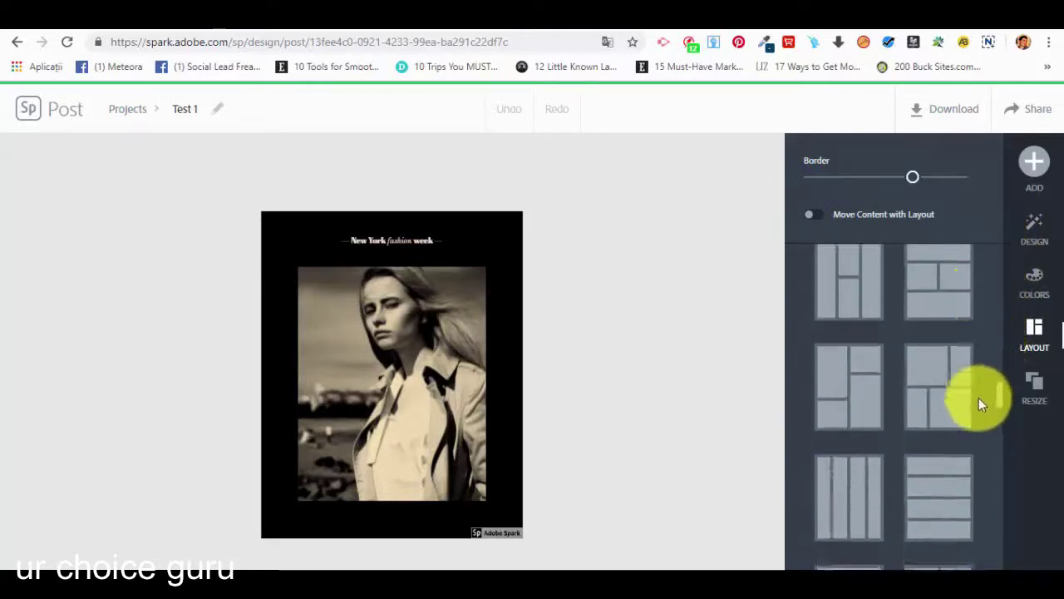
{"action": "scroll", "coordinate": [977, 495], "scroll_direction": "up", "scroll_amount": 15}
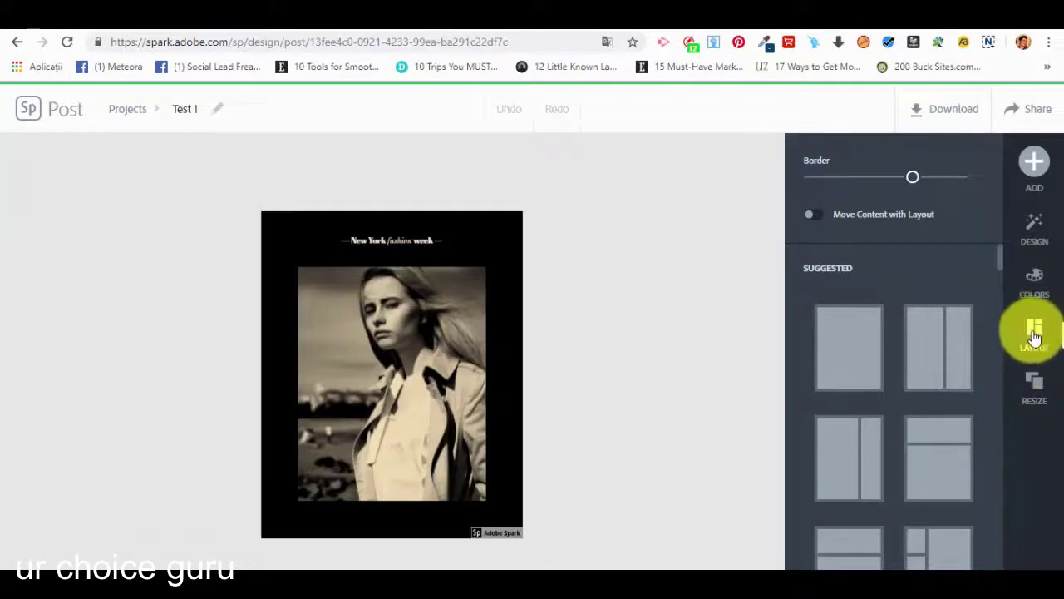
Step: Check which kinds of elements can be added to the post
{"action": "left_click", "coordinate": [1034, 163]}
{"action": "left_click", "coordinate": [1034, 337]}
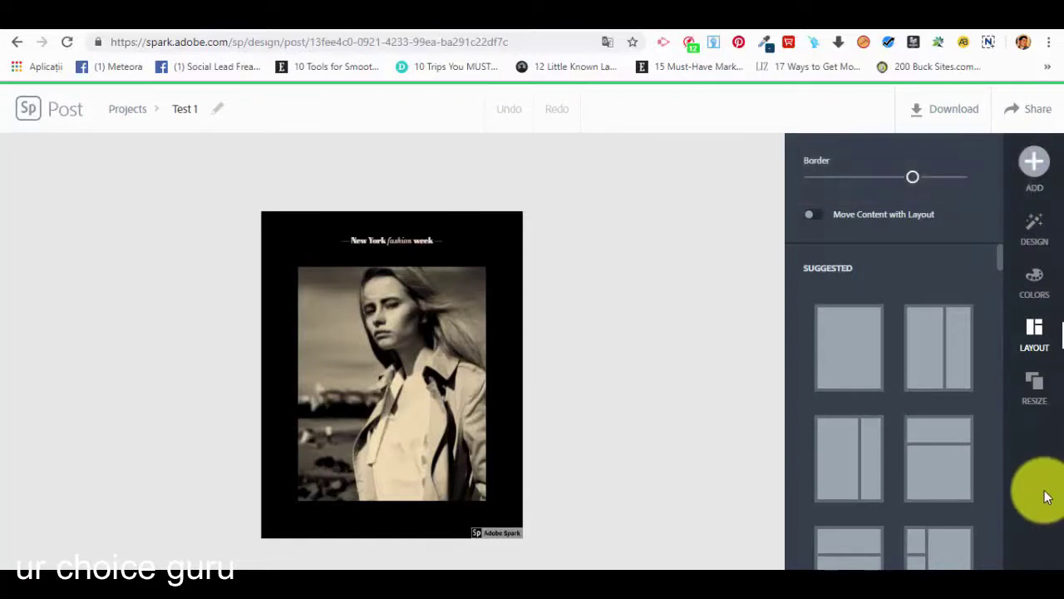
{"action": "left_click", "coordinate": [1034, 162]}
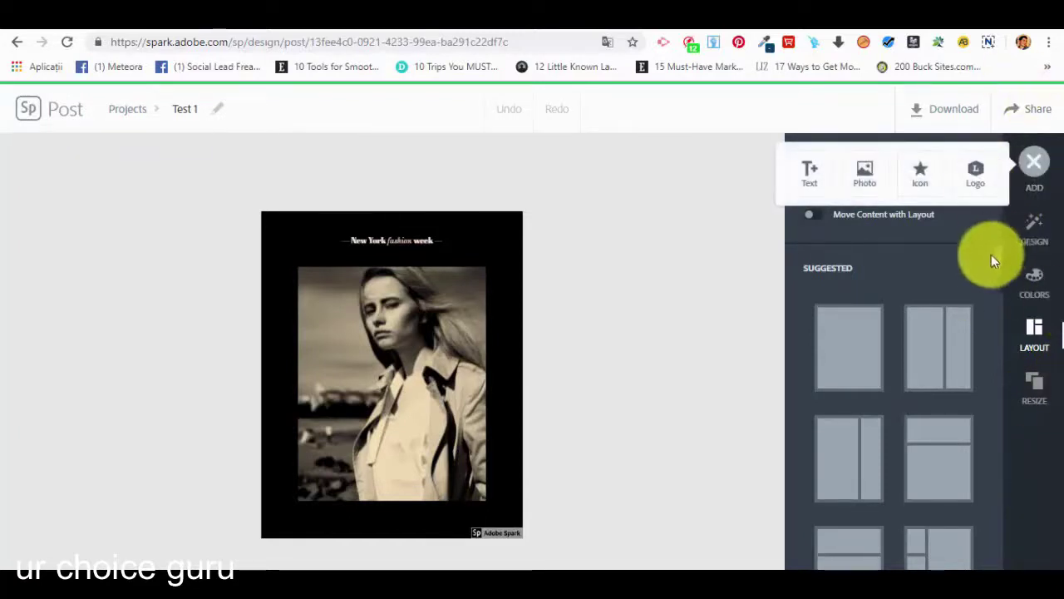
Step: Try the "Behind every successful woman is herself" design variation on the post
{"action": "left_click", "coordinate": [1029, 225]}
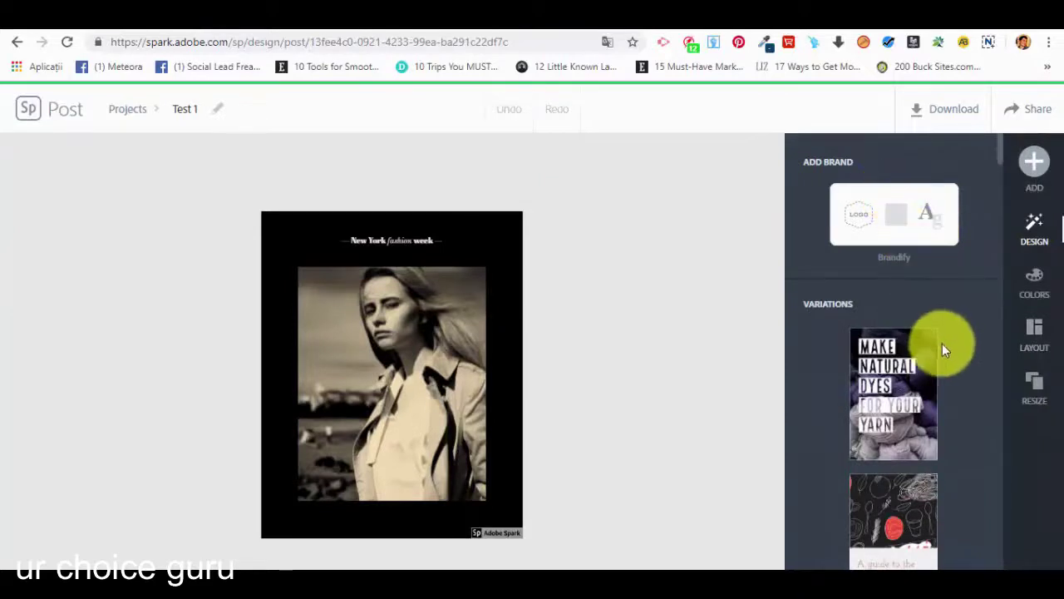
{"action": "scroll", "coordinate": [942, 344], "scroll_direction": "down", "scroll_amount": 1}
{"action": "scroll", "coordinate": [909, 317], "scroll_direction": "down", "scroll_amount": 1}
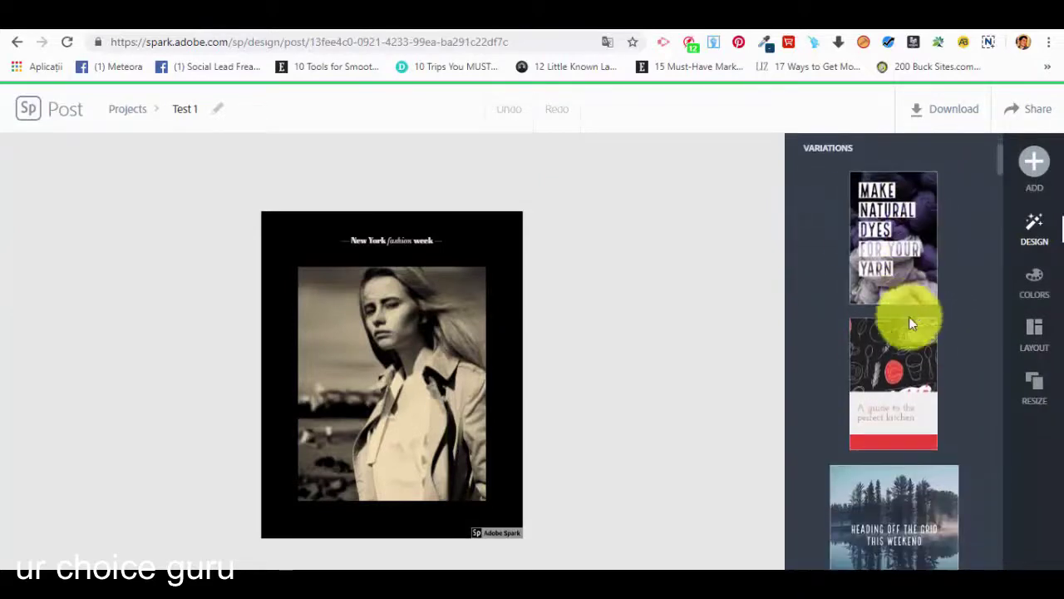
{"action": "scroll", "coordinate": [906, 333], "scroll_direction": "down", "scroll_amount": 6}
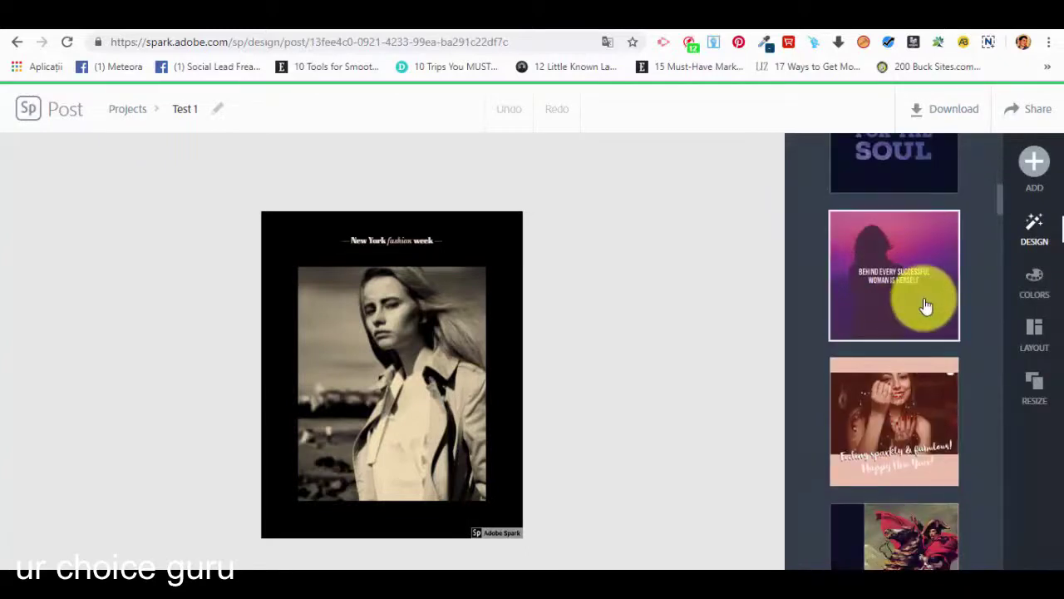
{"action": "left_click", "coordinate": [926, 301]}
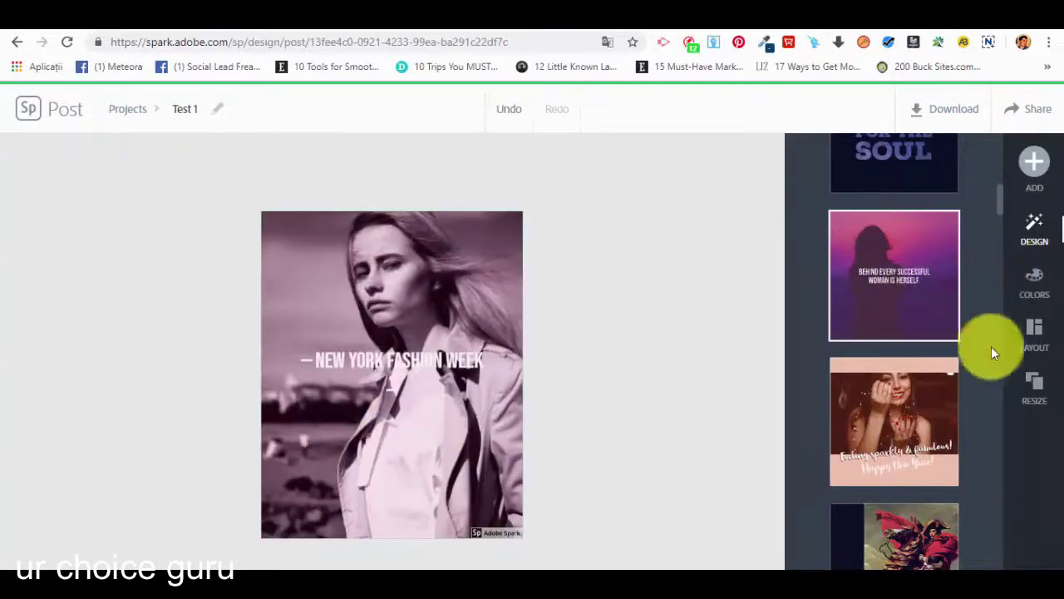
Step: Try the "Feeling sparkly & fabulous! Happy New Year!" and "Need a visual for history class?" design variations
{"action": "scroll", "coordinate": [908, 259], "scroll_direction": "down", "scroll_amount": 1}
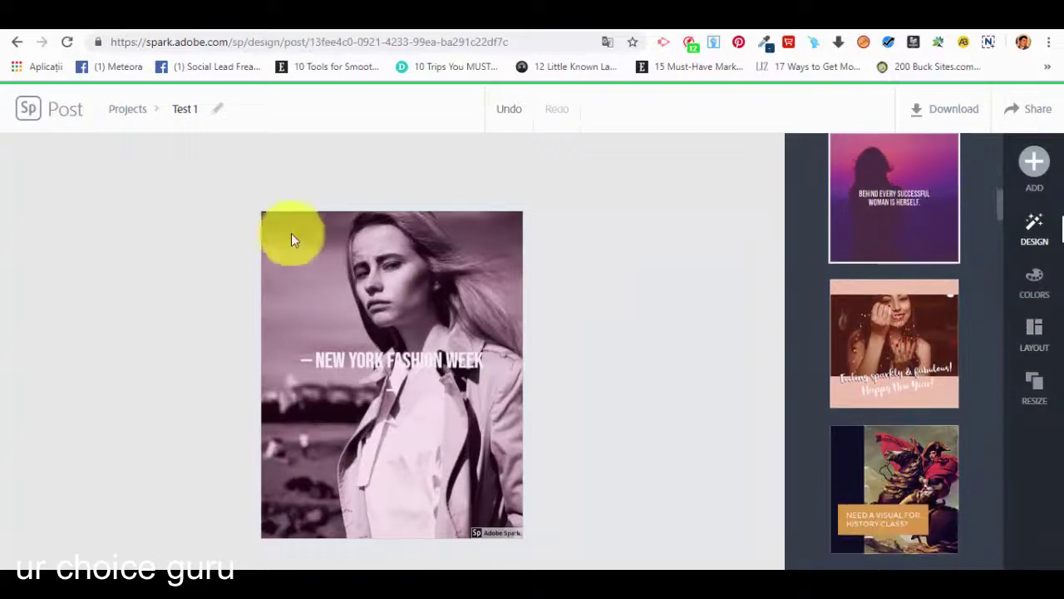
{"action": "left_click", "coordinate": [923, 342]}
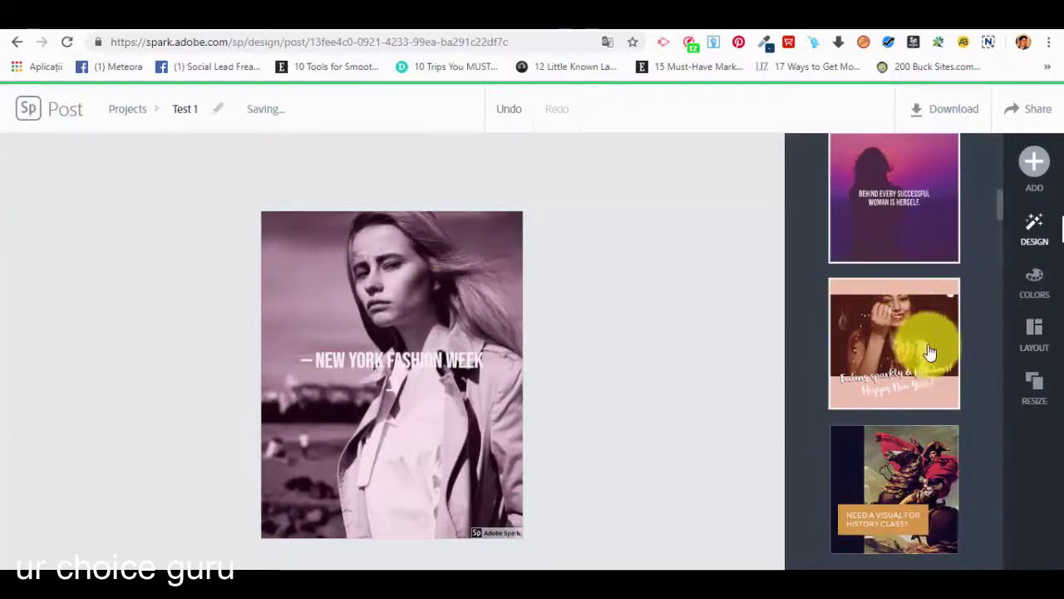
{"action": "scroll", "coordinate": [931, 341], "scroll_direction": "down", "scroll_amount": 2}
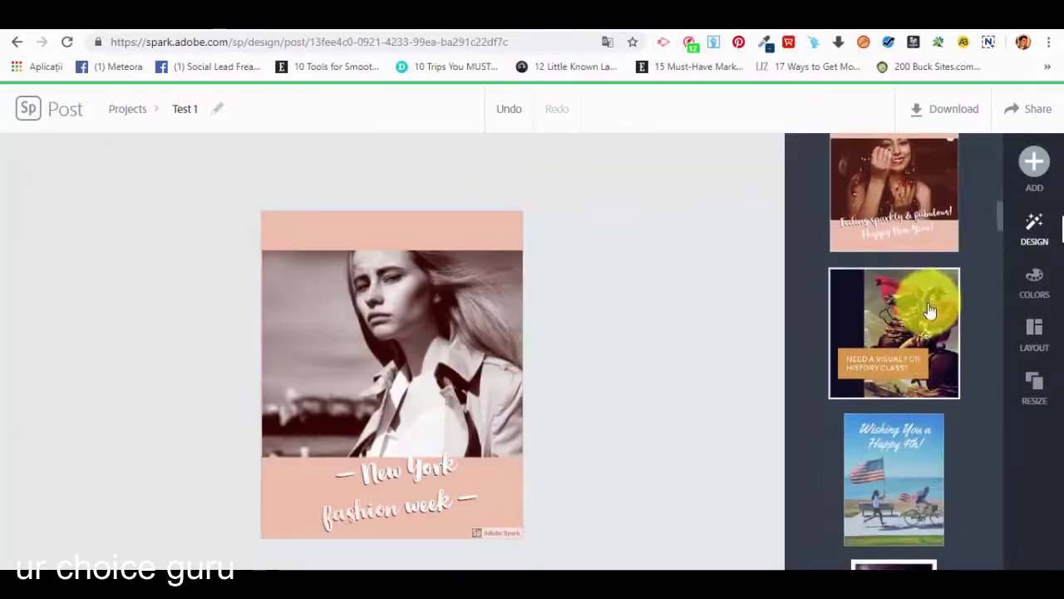
{"action": "left_click", "coordinate": [928, 339]}
Step: Apply the "Wishing You a Happy 4th!" design variation to the post
{"action": "scroll", "coordinate": [929, 374], "scroll_direction": "down", "scroll_amount": 3}
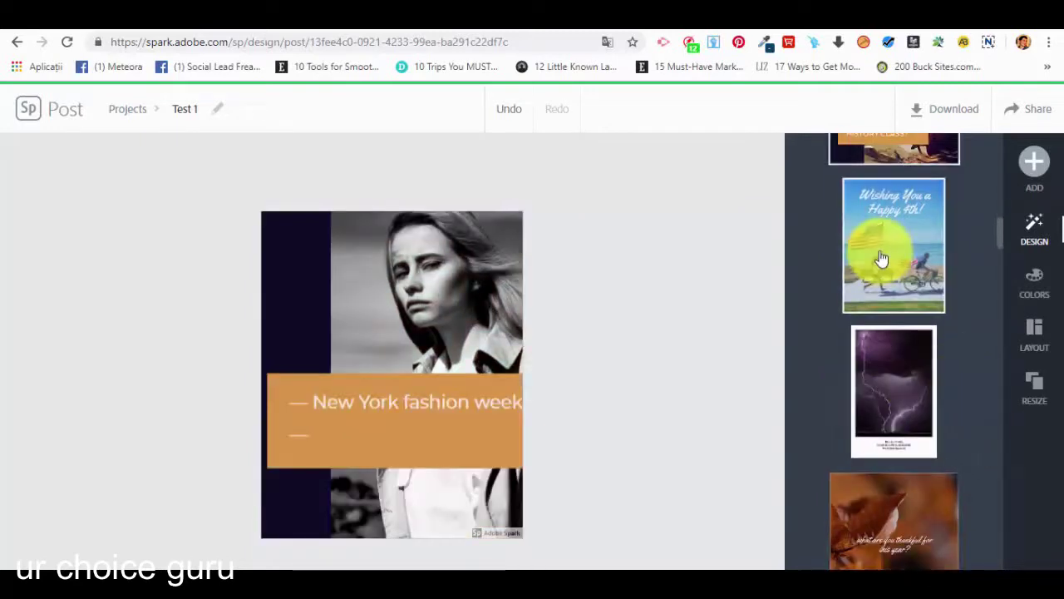
{"action": "left_click", "coordinate": [881, 261]}
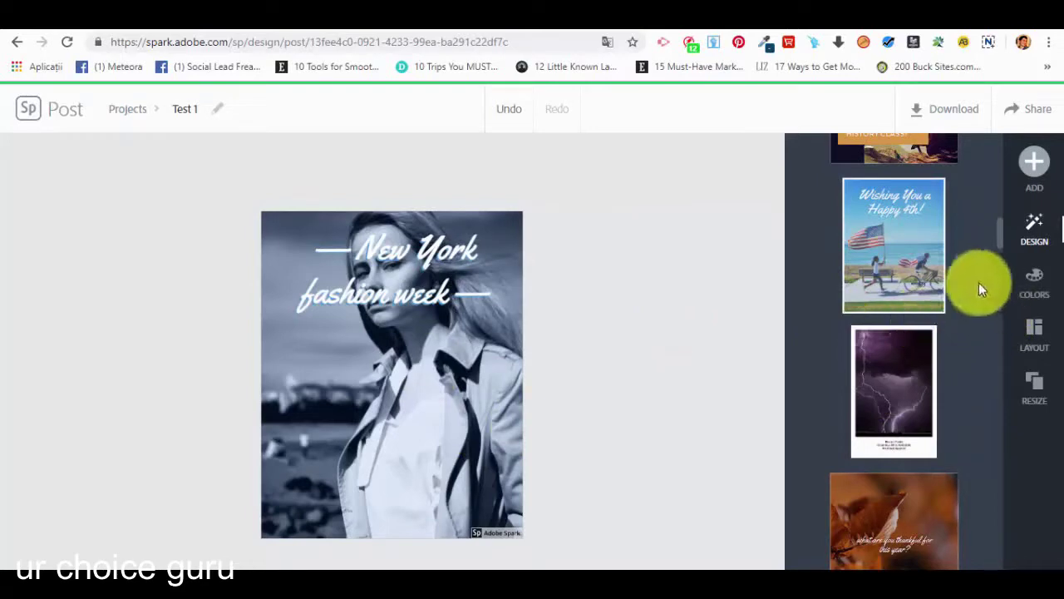
{"action": "scroll", "coordinate": [979, 288], "scroll_direction": "up", "scroll_amount": 2}
Step: Add the free photo of the woman with glasses and coloured pencils from an "office" search, and dismiss the logo tip
{"action": "left_click", "coordinate": [1030, 157]}
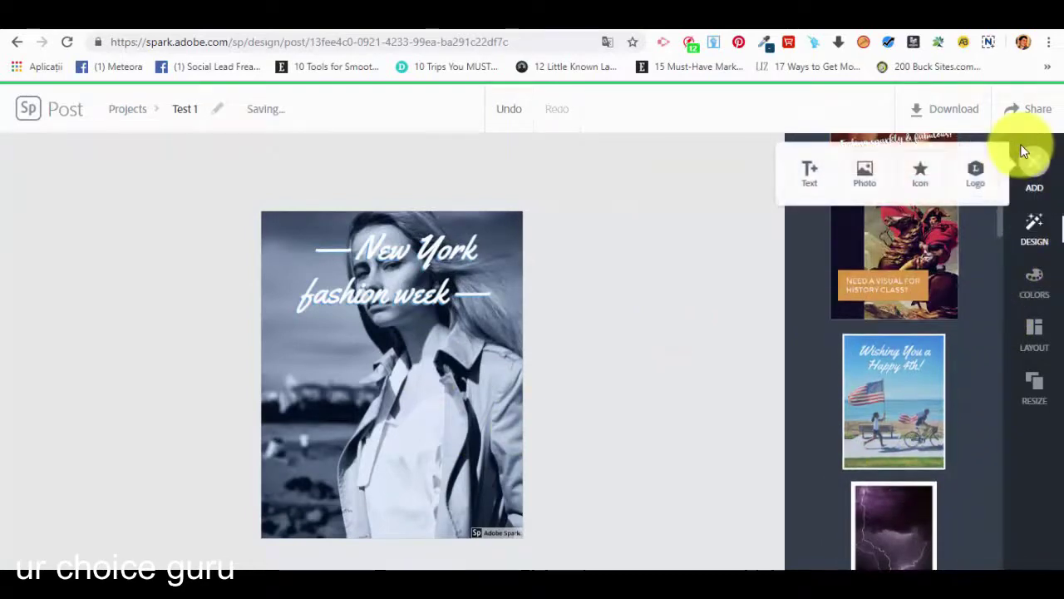
{"action": "left_click", "coordinate": [1033, 159]}
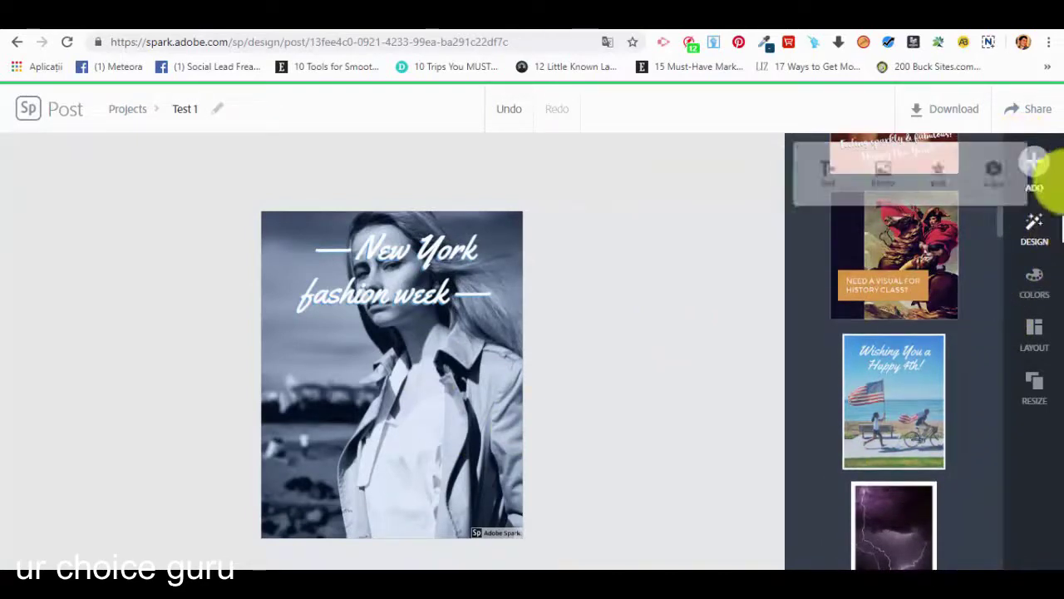
{"action": "left_click", "coordinate": [1033, 162]}
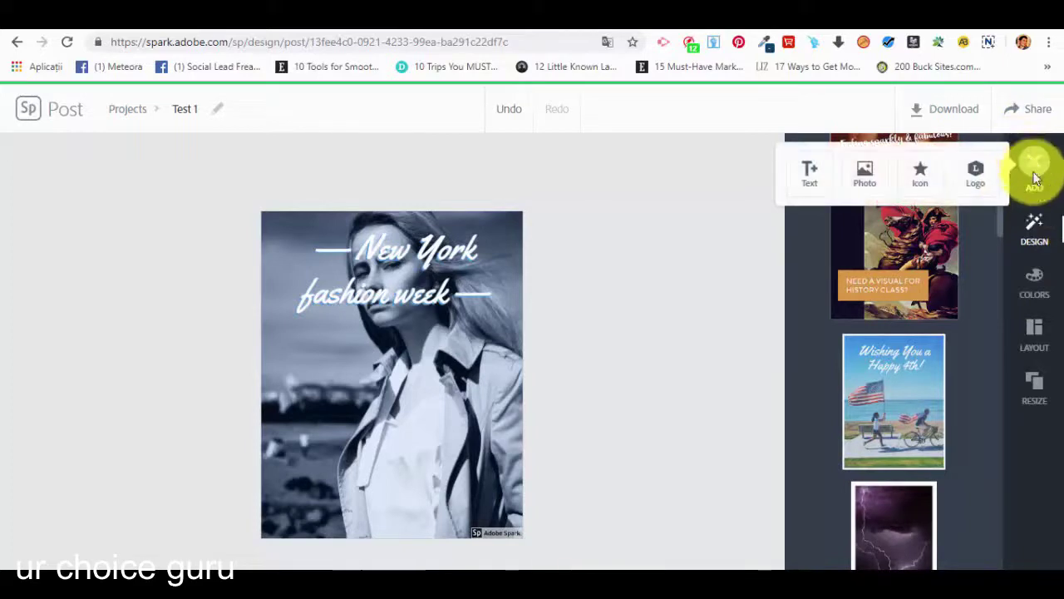
{"action": "left_click", "coordinate": [1033, 165]}
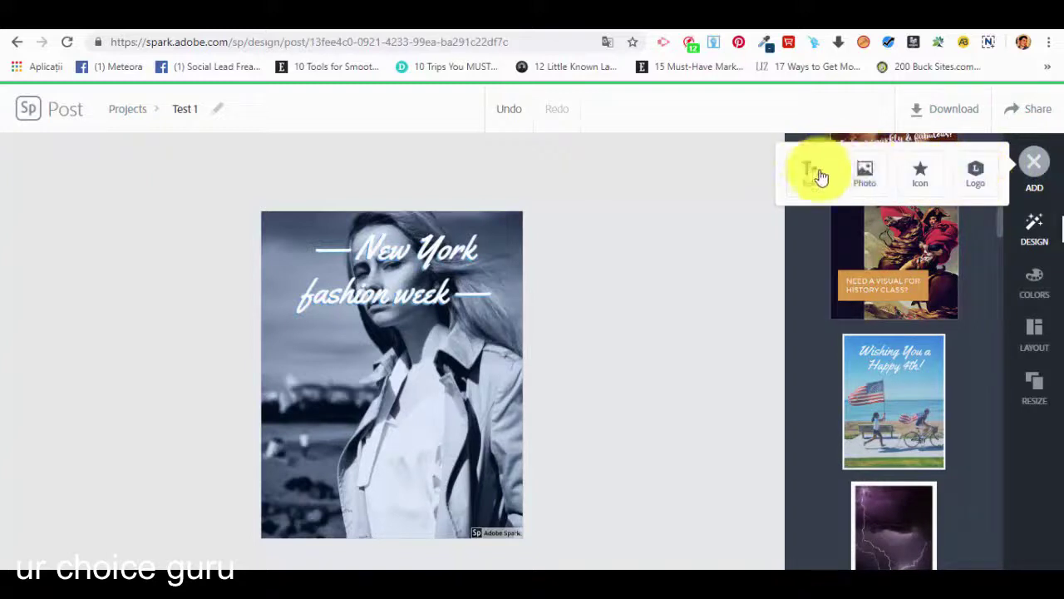
{"action": "left_click", "coordinate": [866, 172]}
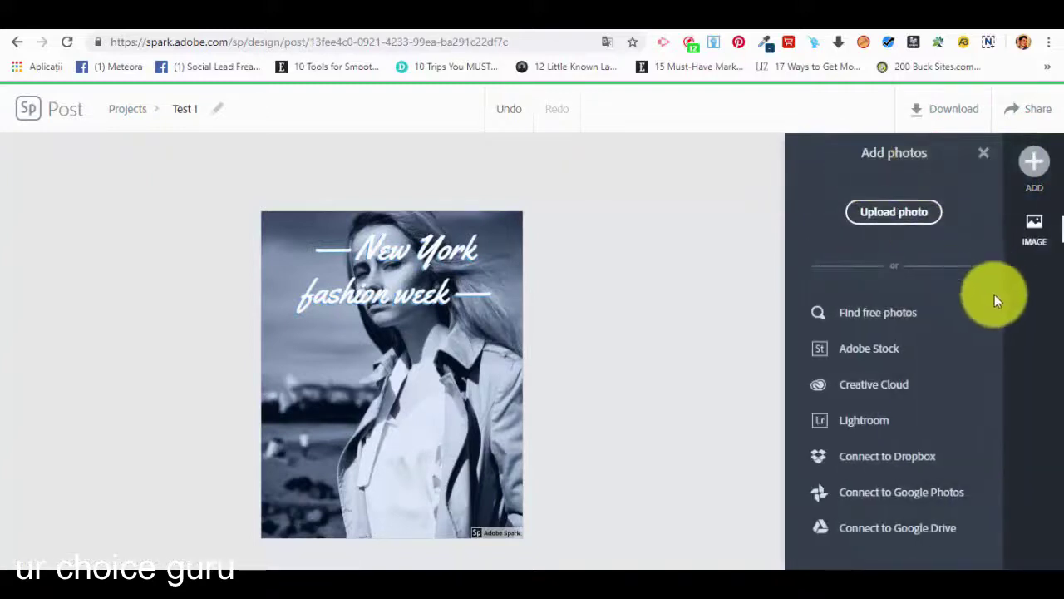
{"action": "left_click", "coordinate": [909, 322]}
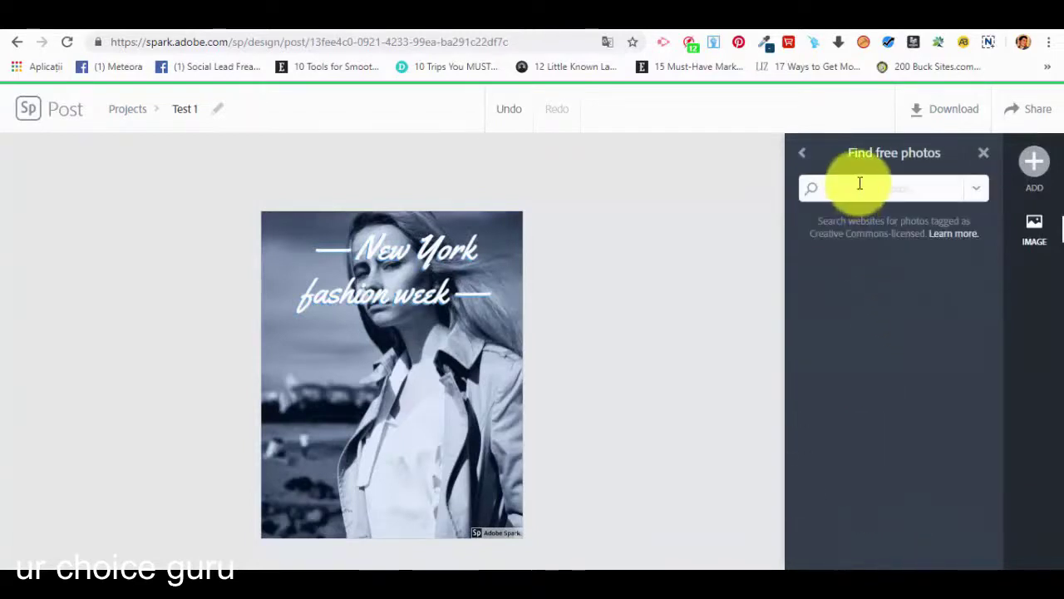
{"action": "key", "text": "Return"}
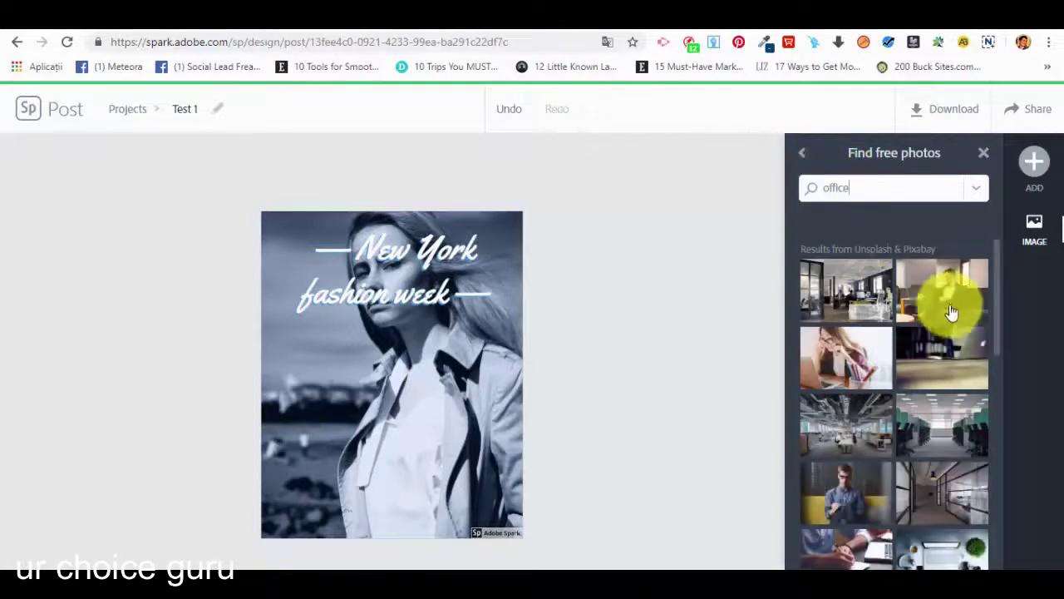
{"action": "left_click", "coordinate": [840, 348]}
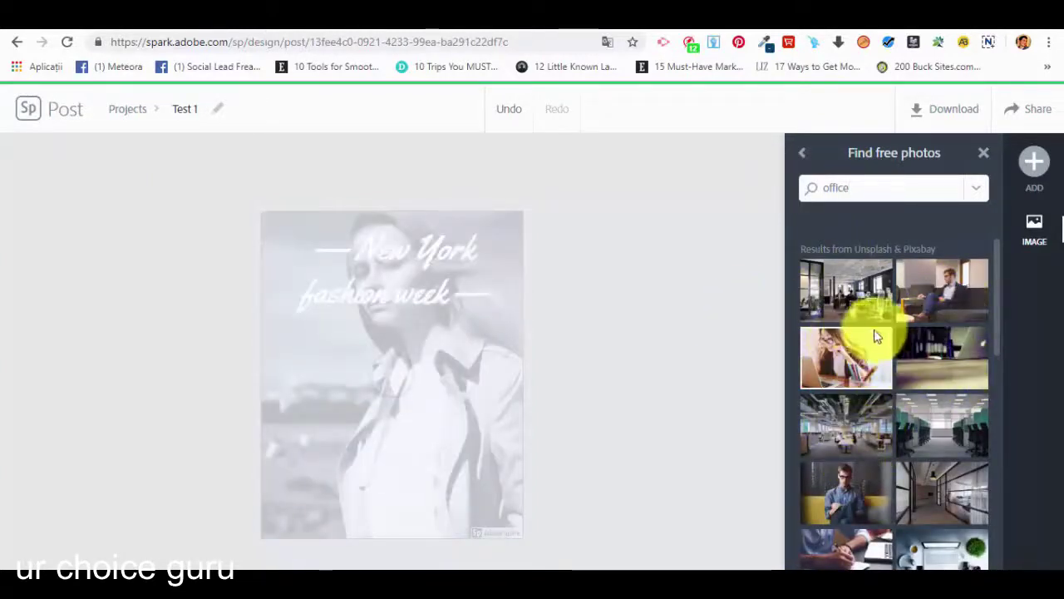
{"action": "left_click", "coordinate": [870, 340]}
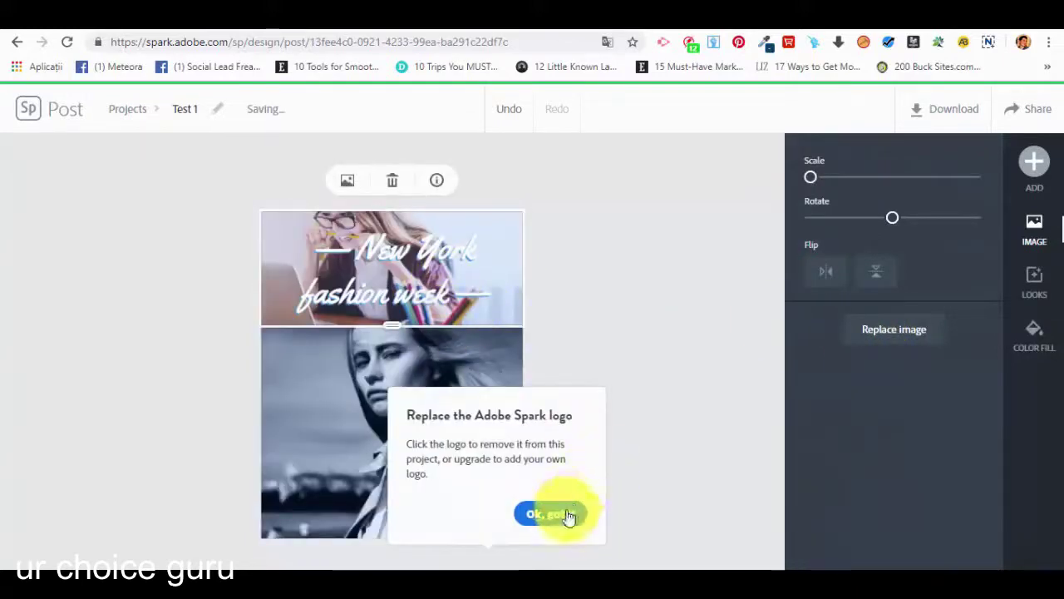
{"action": "left_click", "coordinate": [568, 515]}
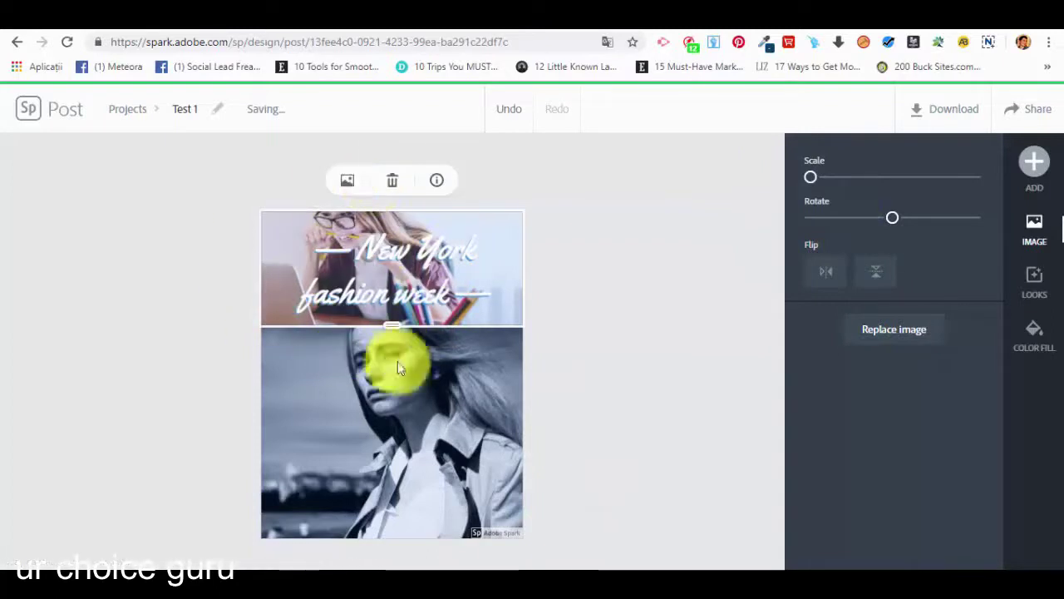
Step: Resize the added office photo to cover about the upper half of the post and reduce its image scale
{"action": "left_click_drag", "start_coordinate": [394, 333], "coordinate": [385, 562]}
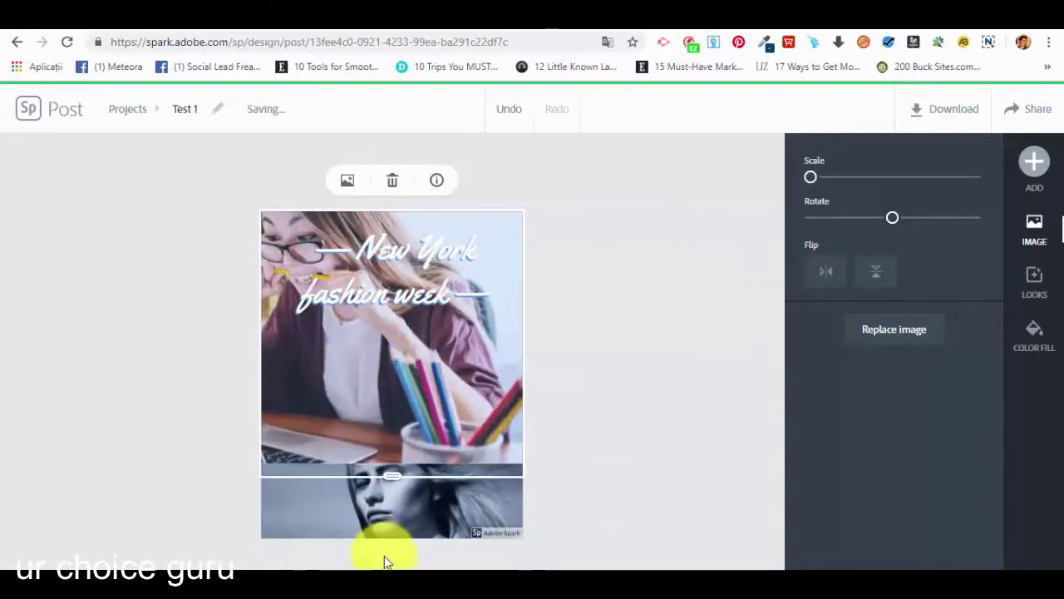
{"action": "left_click_drag", "start_coordinate": [385, 516], "coordinate": [449, 563]}
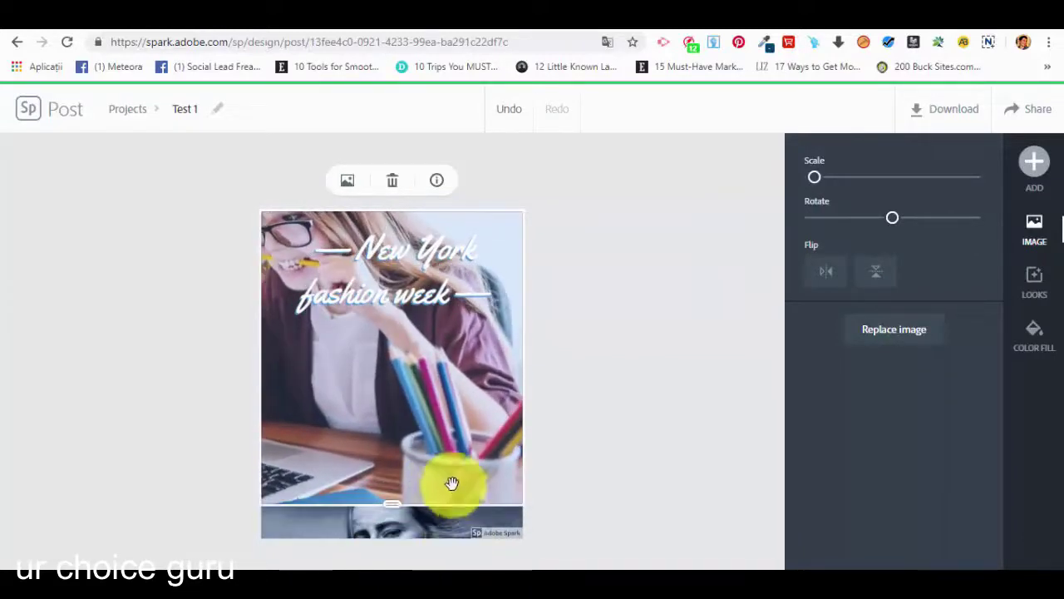
{"action": "left_click_drag", "start_coordinate": [398, 514], "coordinate": [417, 565]}
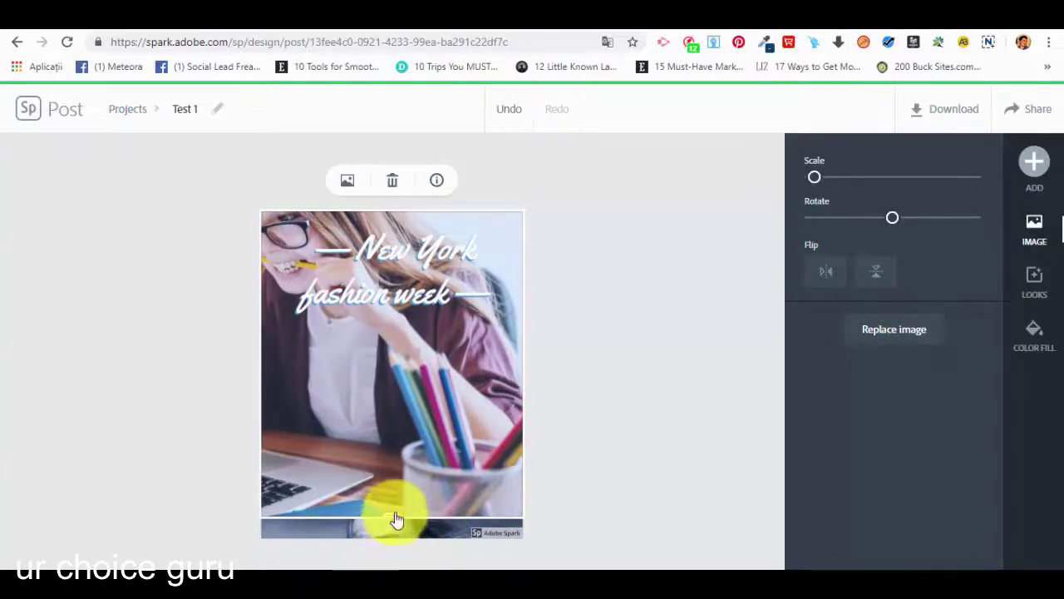
{"action": "left_click_drag", "start_coordinate": [396, 520], "coordinate": [408, 368]}
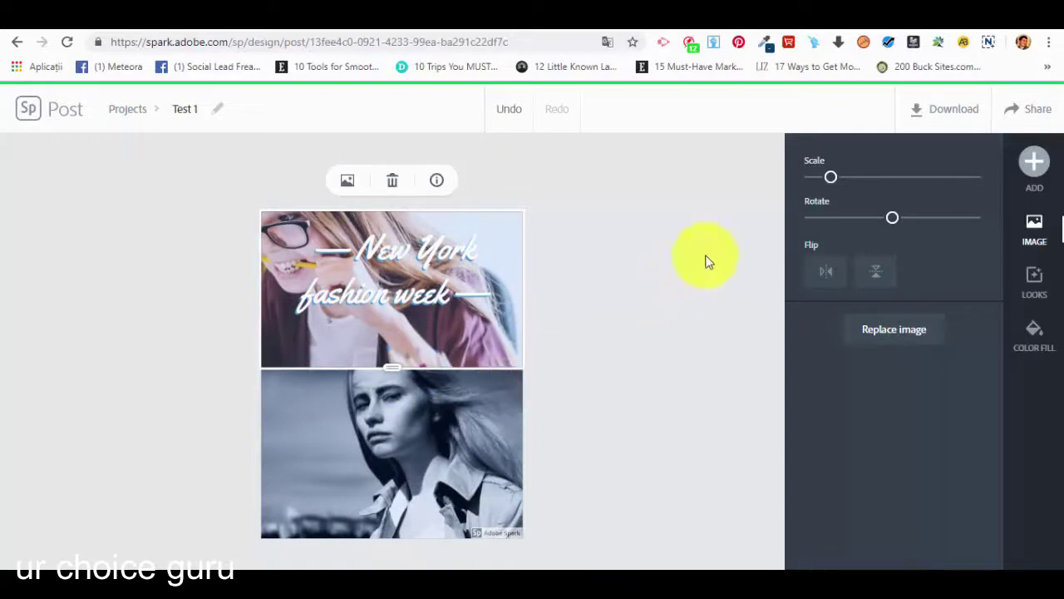
{"action": "mouse_move", "coordinate": [831, 177]}
{"action": "left_mouse_down"}
{"action": "mouse_move", "coordinate": [1009, 207]}
{"action": "mouse_move", "coordinate": [789, 180]}
{"action": "mouse_move", "coordinate": [814, 177]}
{"action": "left_mouse_up"}
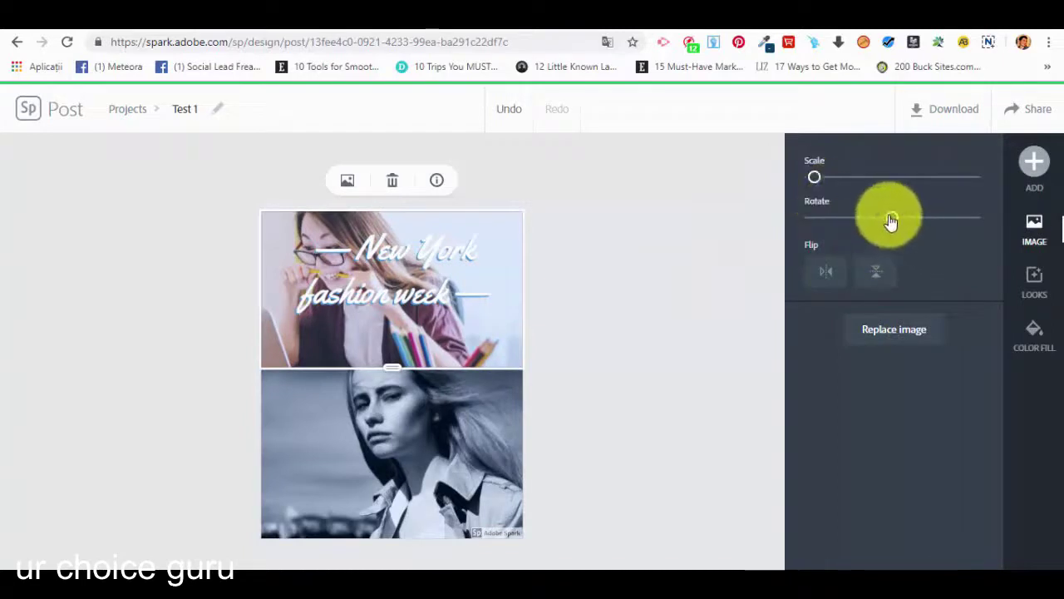
{"action": "mouse_move", "coordinate": [891, 220]}
{"action": "left_mouse_down"}
{"action": "mouse_move", "coordinate": [881, 218]}
{"action": "mouse_move", "coordinate": [892, 229]}
{"action": "mouse_move", "coordinate": [890, 219]}
{"action": "left_mouse_up"}
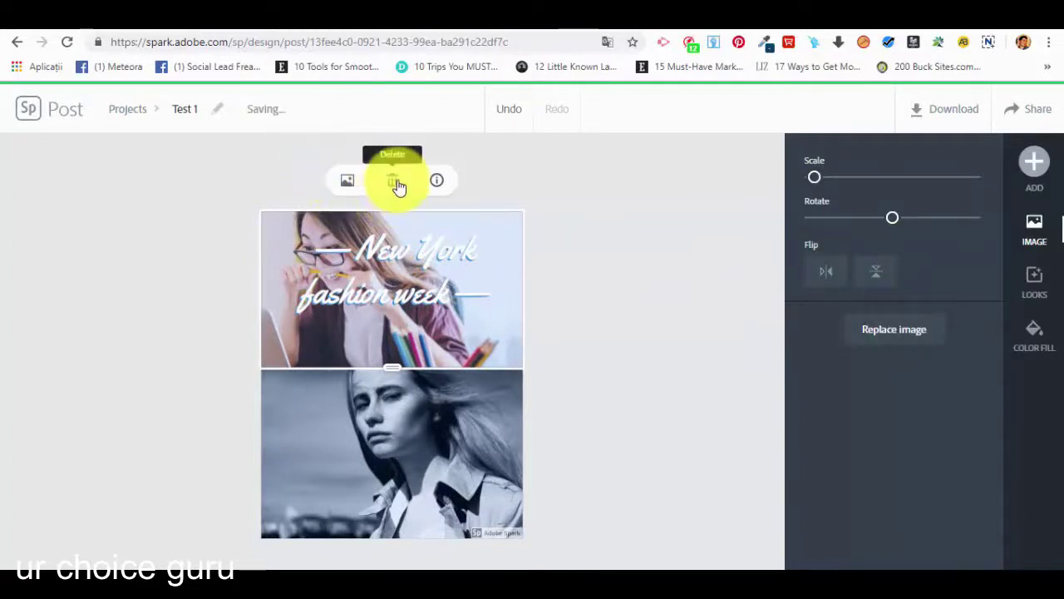
Step: Search the free photos for "Woman black and white" as a replacement for the lower photo and browse the results
{"action": "left_click", "coordinate": [444, 435]}
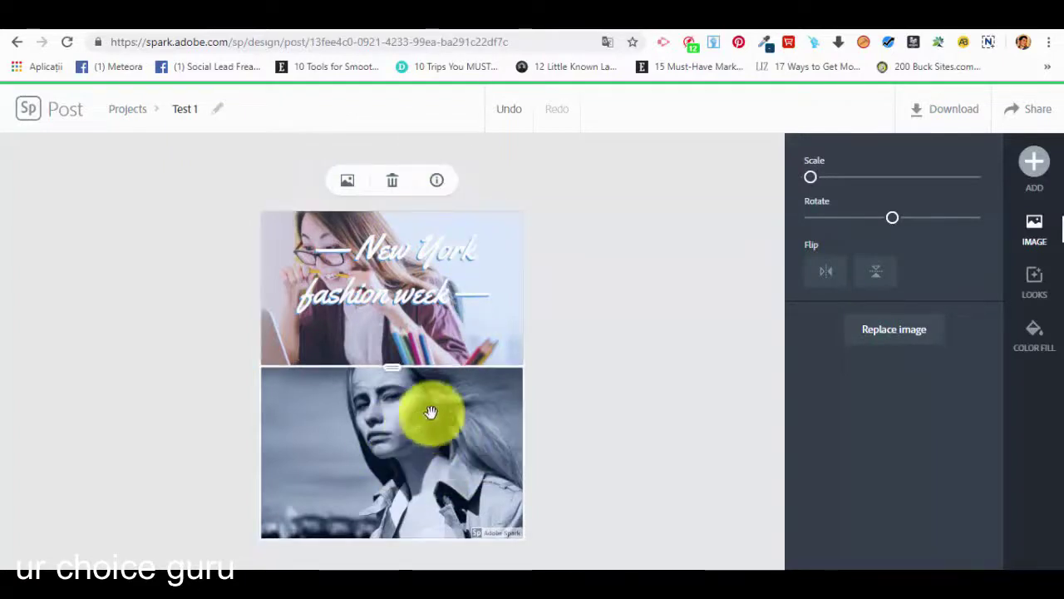
{"action": "left_click", "coordinate": [910, 333]}
{"action": "type", "text": "Woman black and white"}
{"action": "key", "text": "Return"}
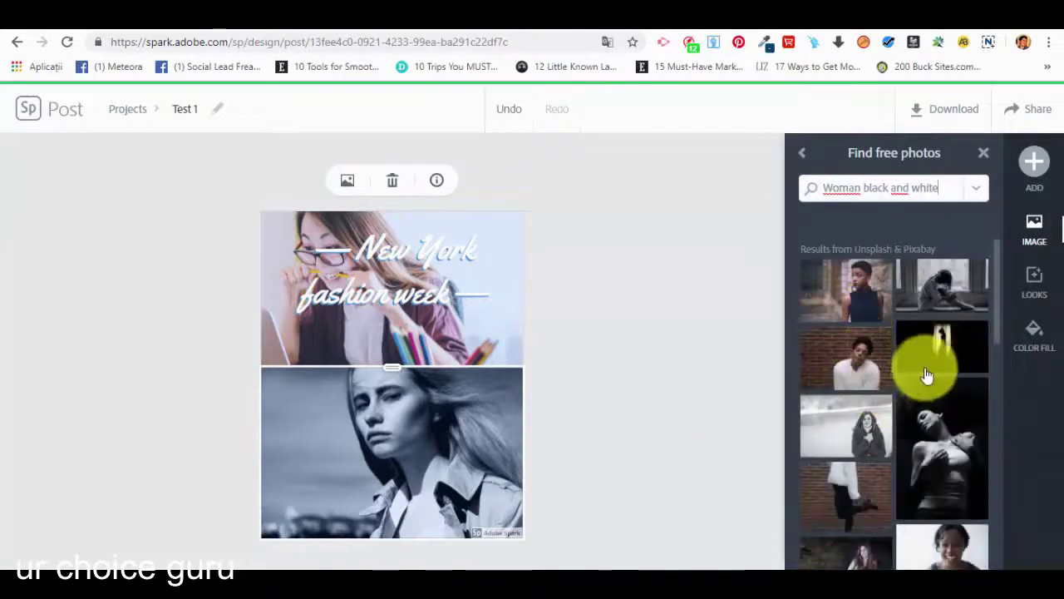
{"action": "scroll", "coordinate": [915, 491], "scroll_direction": "down", "scroll_amount": 3}
{"action": "scroll", "coordinate": [873, 445], "scroll_direction": "down", "scroll_amount": 3}
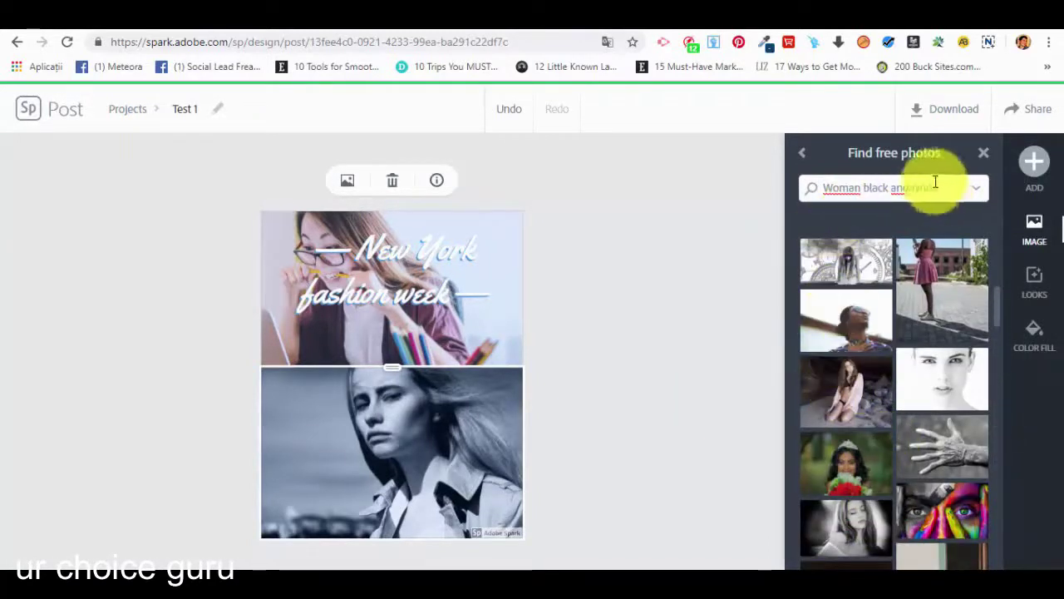
Step: Replace the lower photo with the "office" search photo of the man with glasses on a yellow sofa
{"action": "left_click_drag", "start_coordinate": [934, 187], "coordinate": [672, 158]}
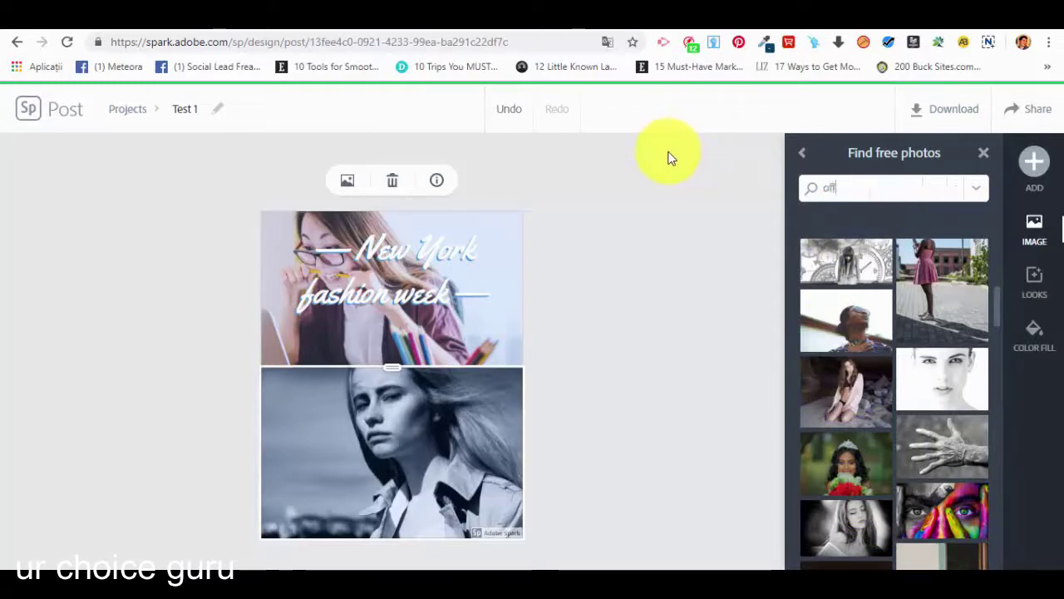
{"action": "type", "text": "office"}
{"action": "key", "text": "Return"}
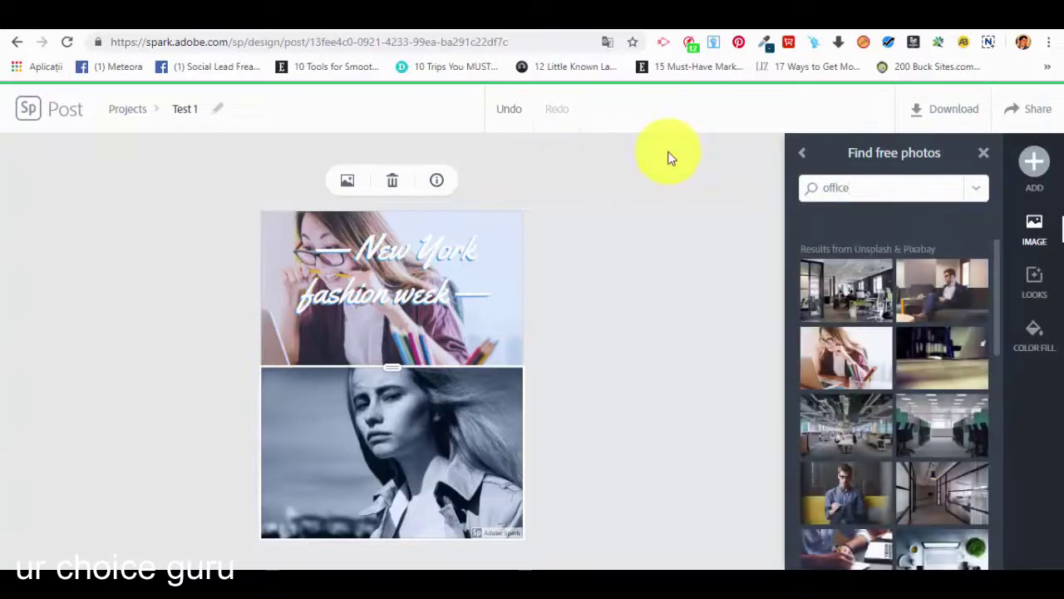
{"action": "left_click", "coordinate": [859, 501]}
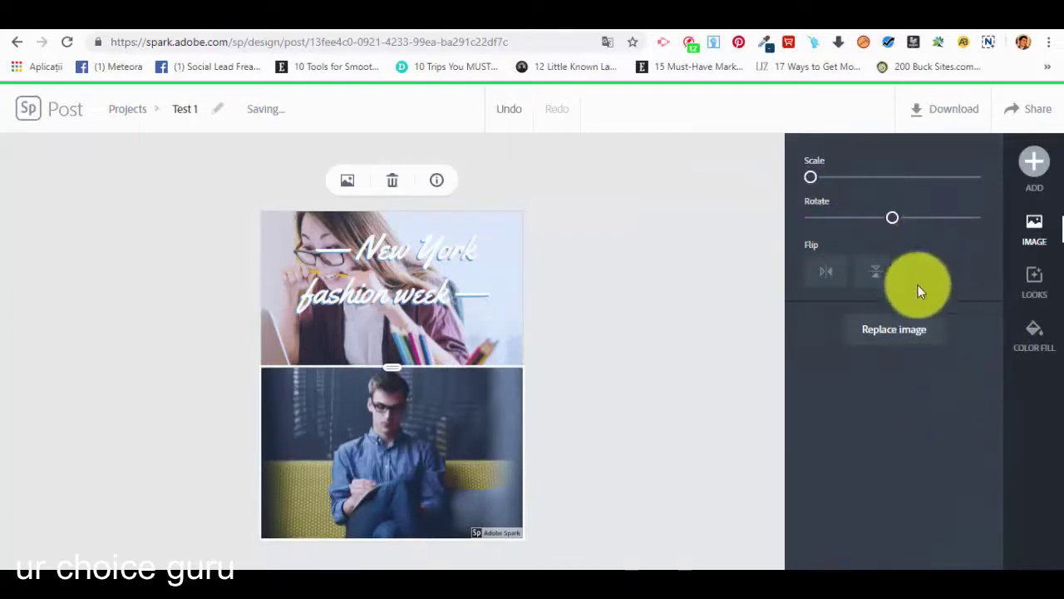
Step: Add the text "Monday" to the post
{"action": "left_click", "coordinate": [1035, 163]}
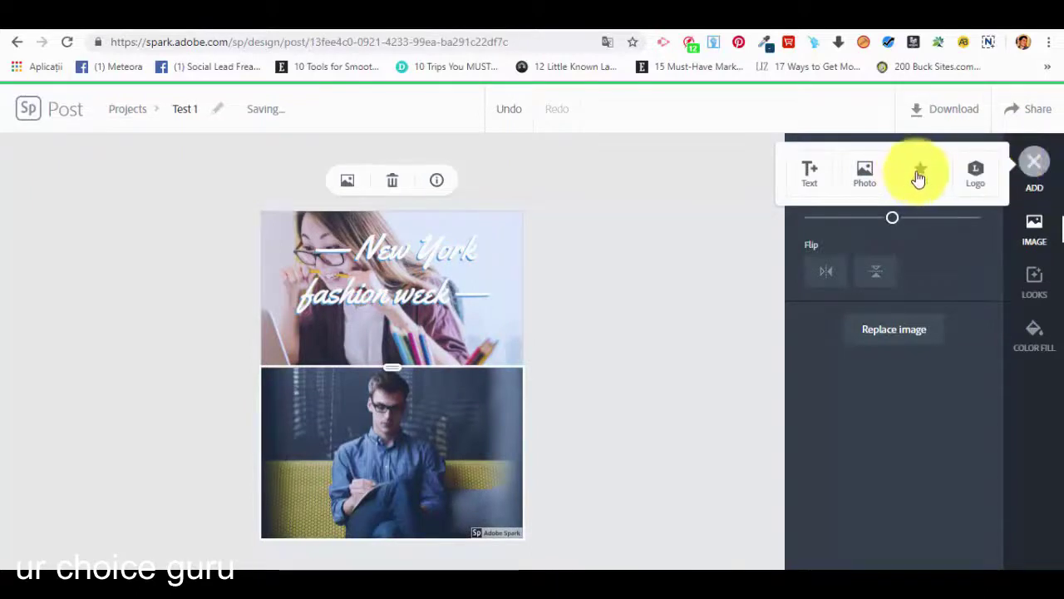
{"action": "left_click", "coordinate": [807, 171]}
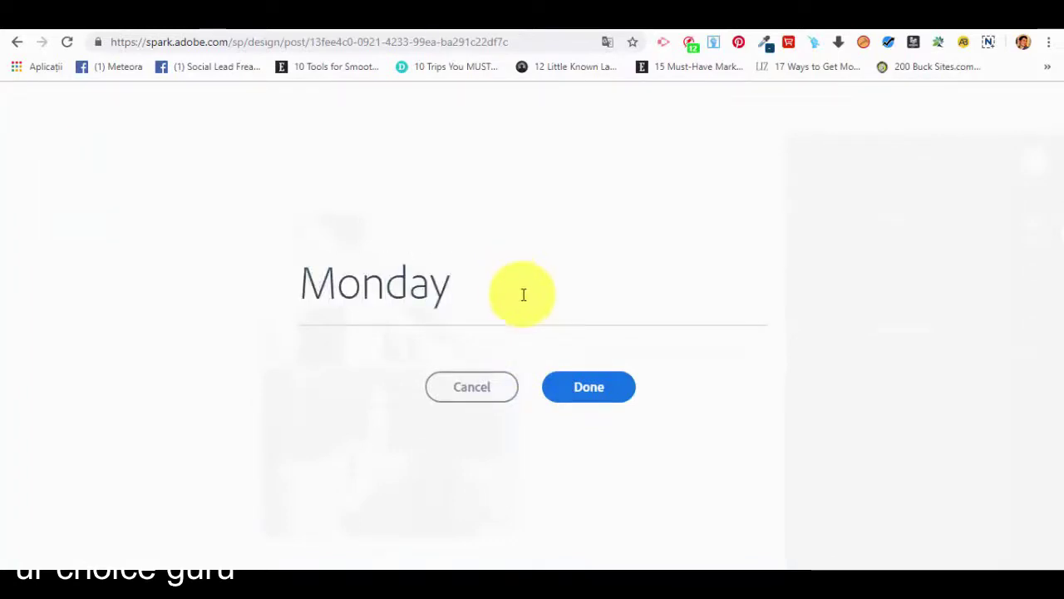
{"action": "left_click", "coordinate": [577, 399]}
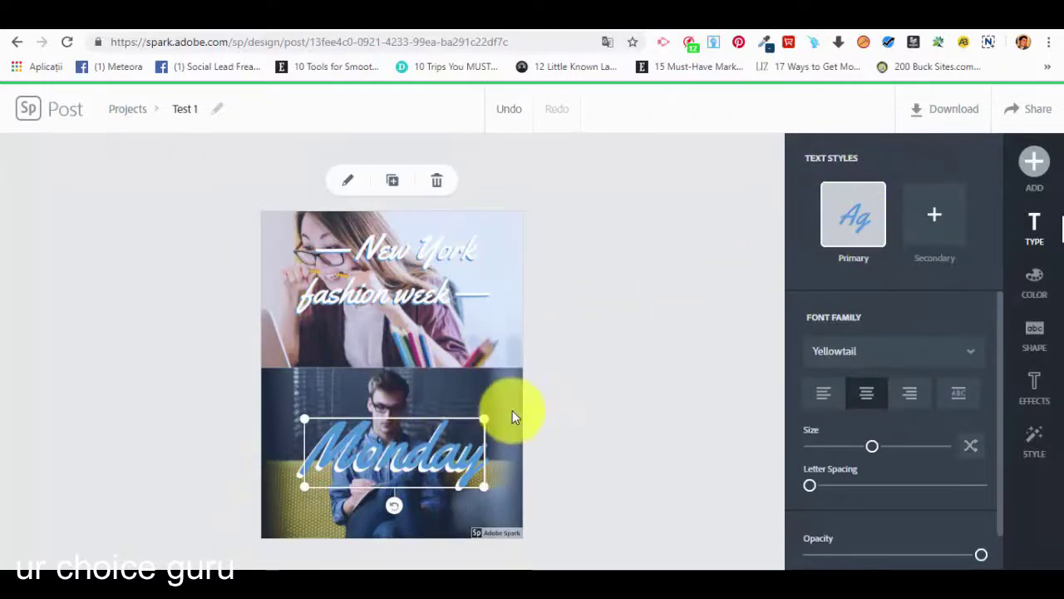
Step: Create a secondary text style for the Monday text and slightly reduce the text size in the primary style
{"action": "left_click", "coordinate": [933, 218]}
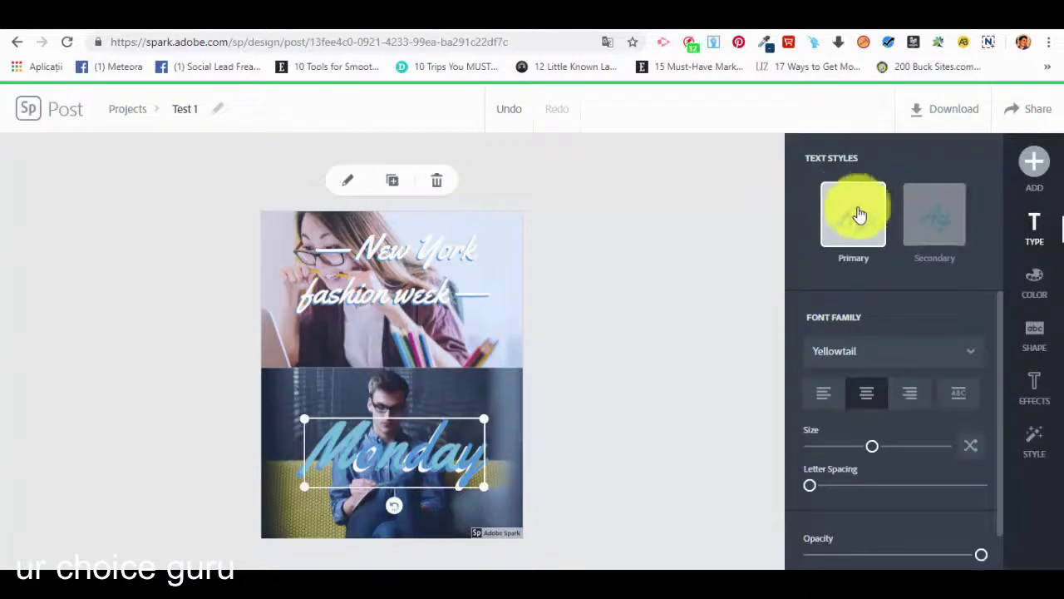
{"action": "scroll", "coordinate": [854, 311], "scroll_direction": "down", "scroll_amount": 1}
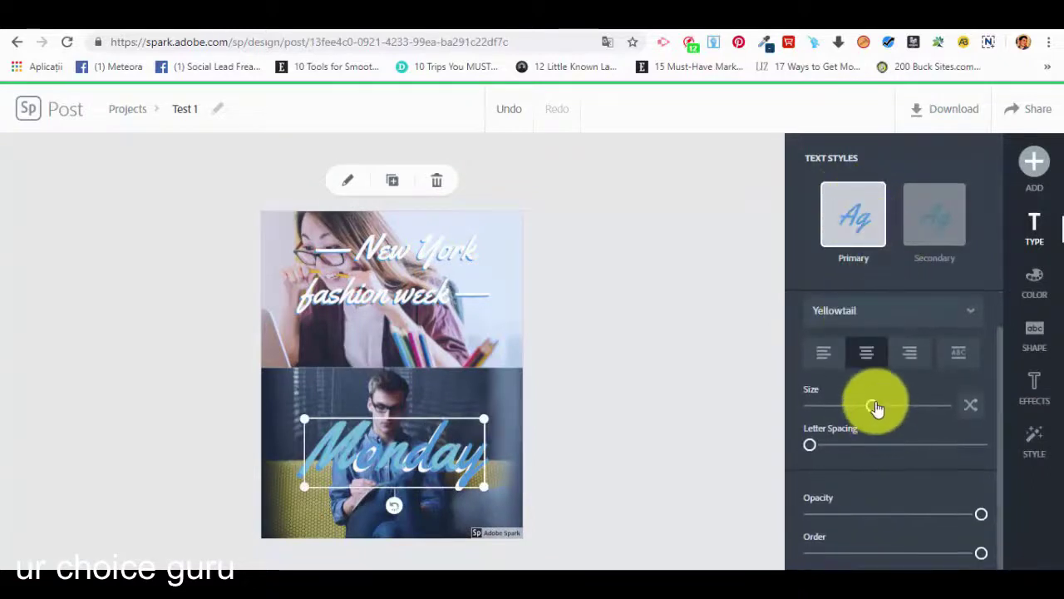
{"action": "mouse_move", "coordinate": [872, 407]}
{"action": "left_mouse_down"}
{"action": "mouse_move", "coordinate": [856, 406]}
{"action": "mouse_move", "coordinate": [874, 408]}
{"action": "left_mouse_up"}
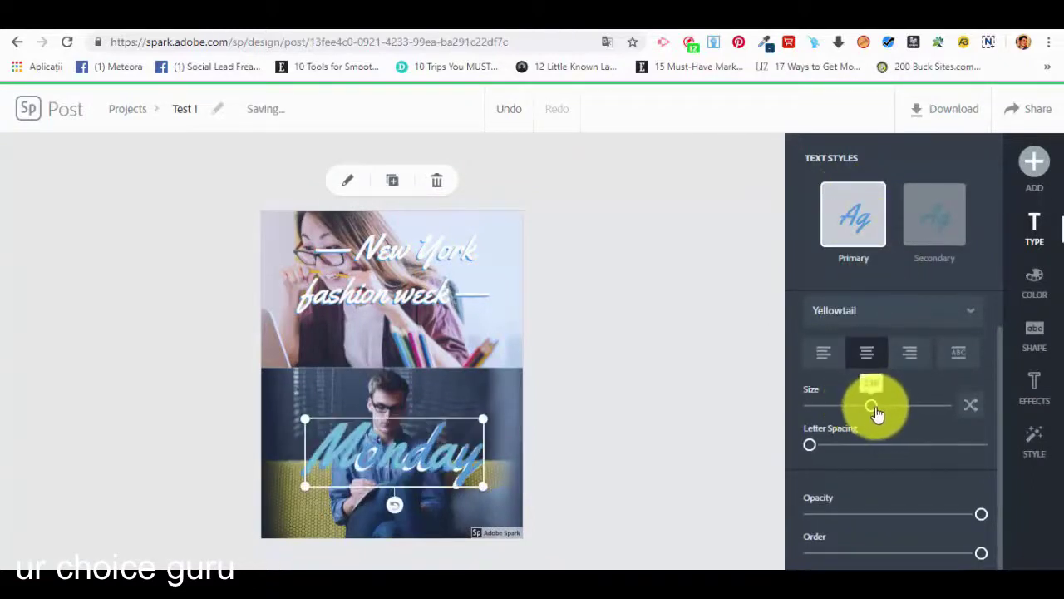
Step: Change the Monday text to the centred Flood Std Regular font and widen its letter spacing slightly
{"action": "left_click", "coordinate": [856, 316]}
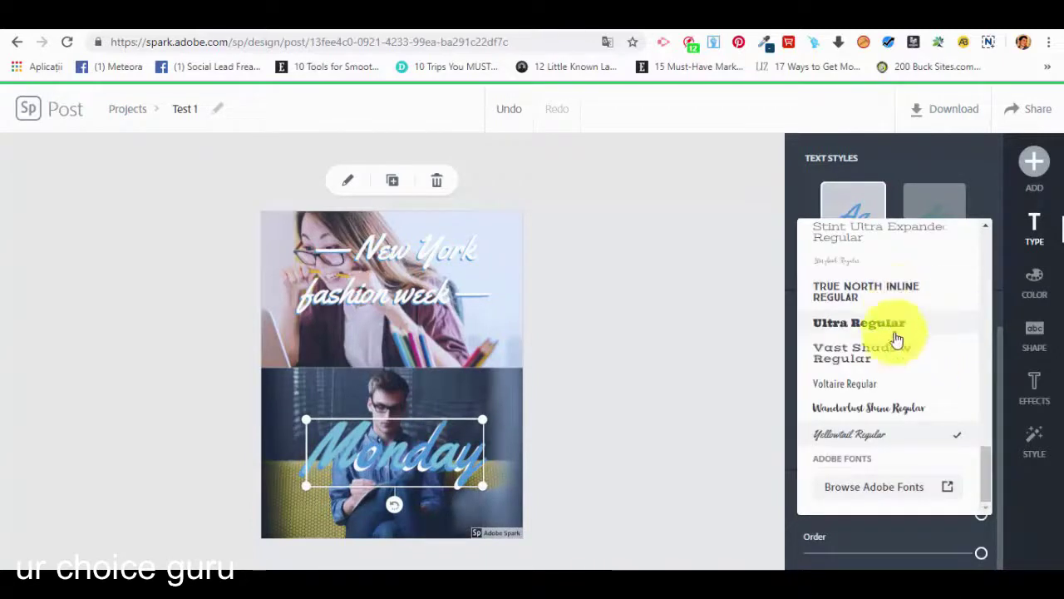
{"action": "scroll", "coordinate": [888, 426], "scroll_direction": "up", "scroll_amount": 3}
{"action": "scroll", "coordinate": [888, 426], "scroll_direction": "up", "scroll_amount": 6}
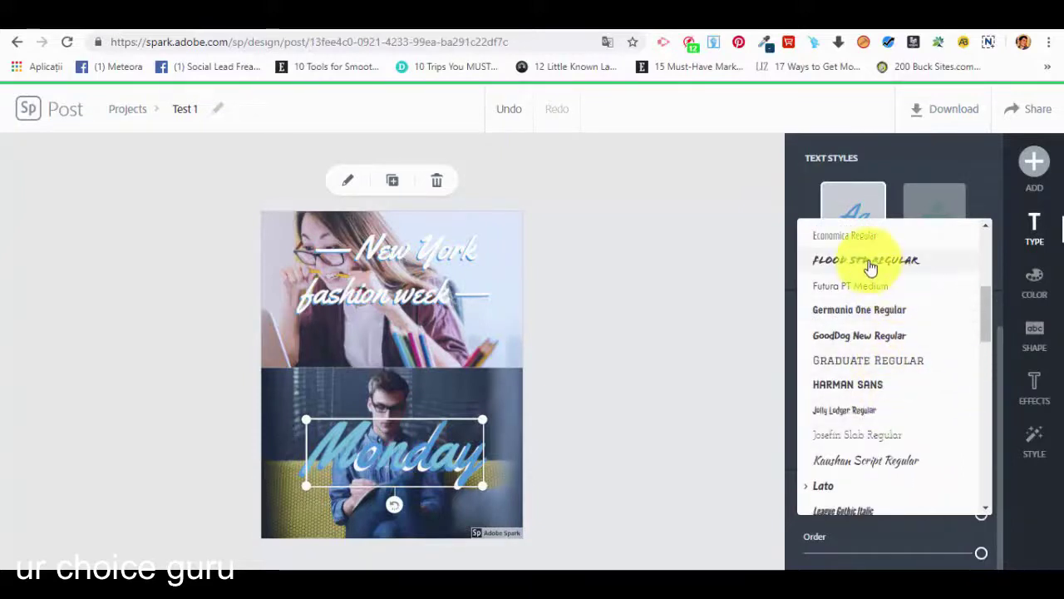
{"action": "left_click", "coordinate": [868, 265]}
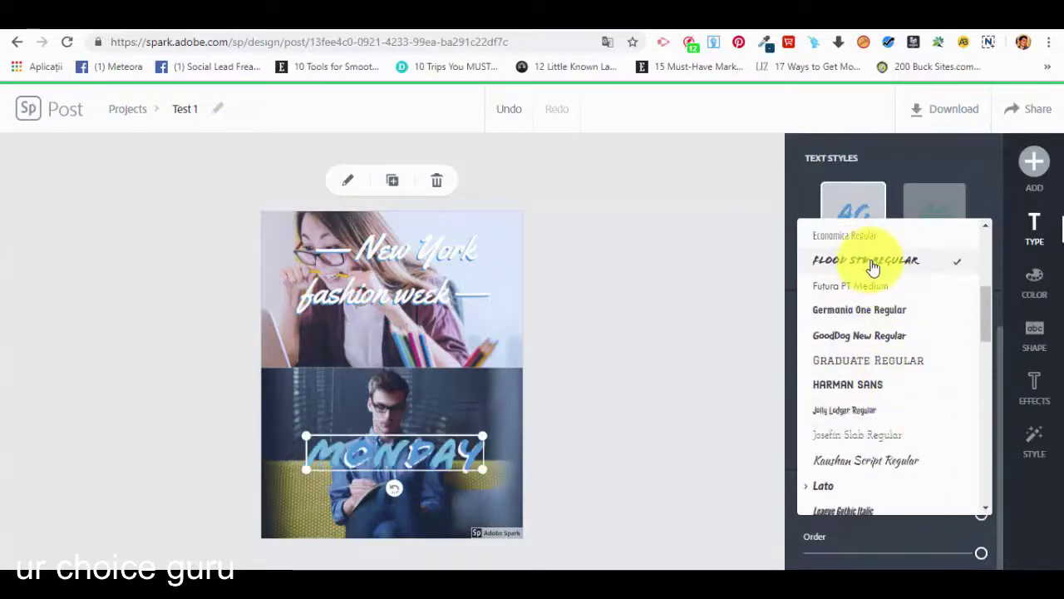
{"action": "left_click", "coordinate": [798, 166]}
{"action": "left_click", "coordinate": [865, 352]}
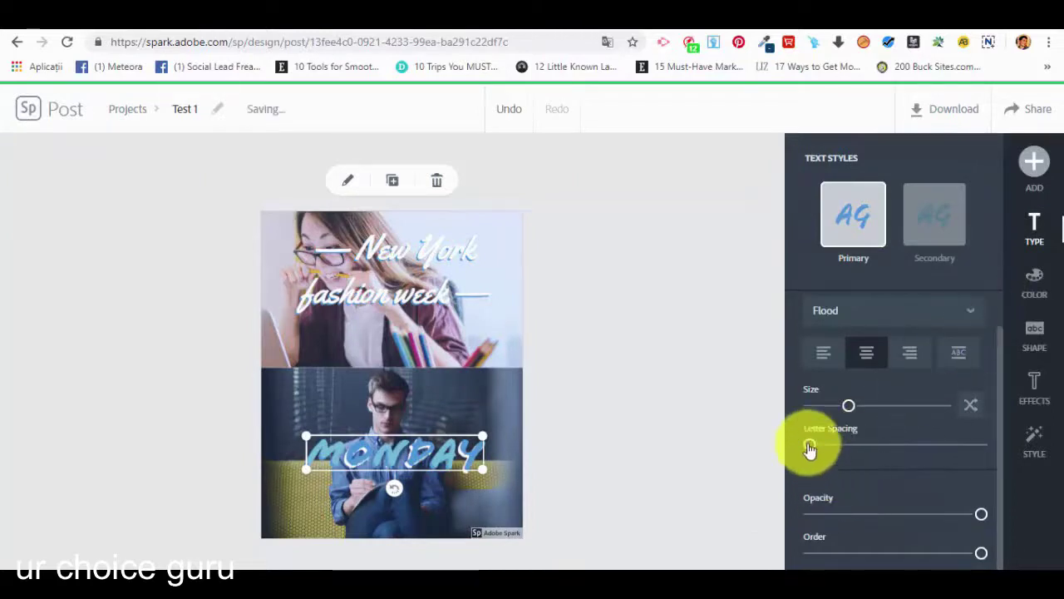
{"action": "left_click_drag", "start_coordinate": [809, 451], "coordinate": [837, 466]}
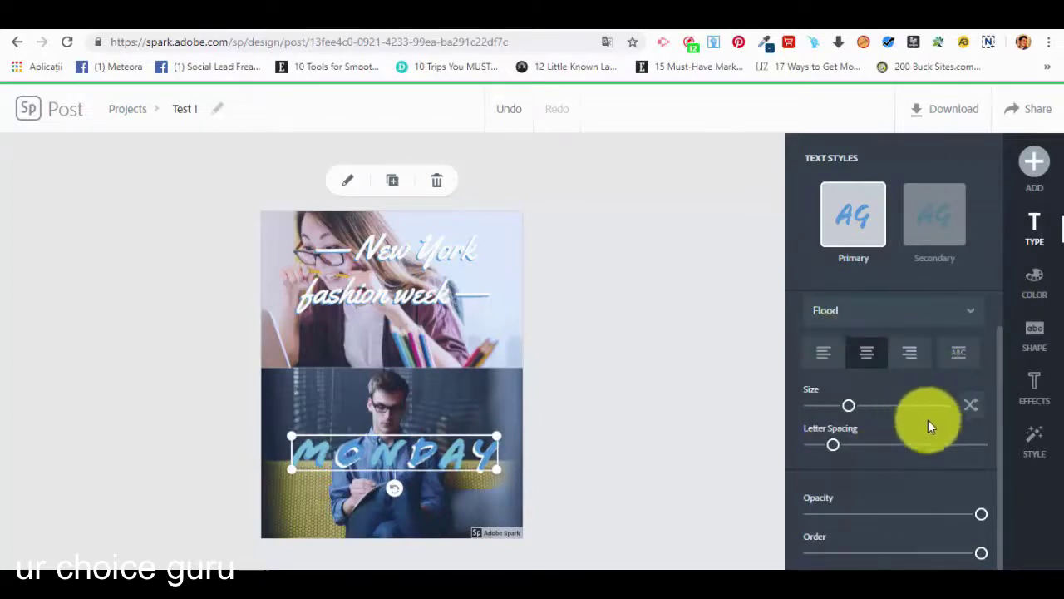
Step: Try the secondary text style on the Monday text and return to the primary style
{"action": "scroll", "coordinate": [940, 350], "scroll_direction": "up", "scroll_amount": 2}
{"action": "left_click", "coordinate": [925, 231]}
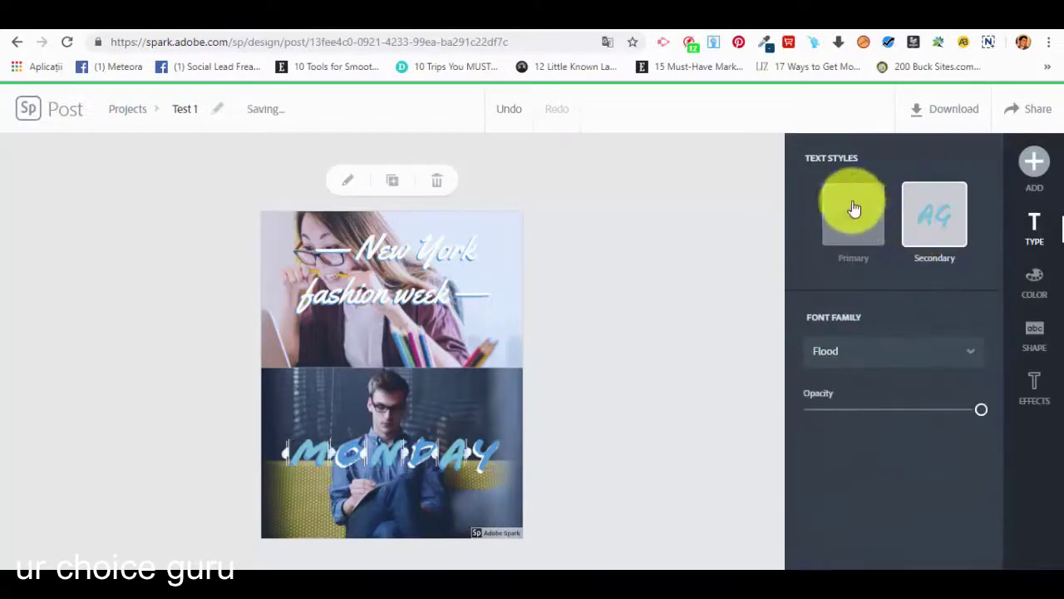
{"action": "left_click", "coordinate": [868, 214]}
{"action": "scroll", "coordinate": [902, 416], "scroll_direction": "down", "scroll_amount": 1}
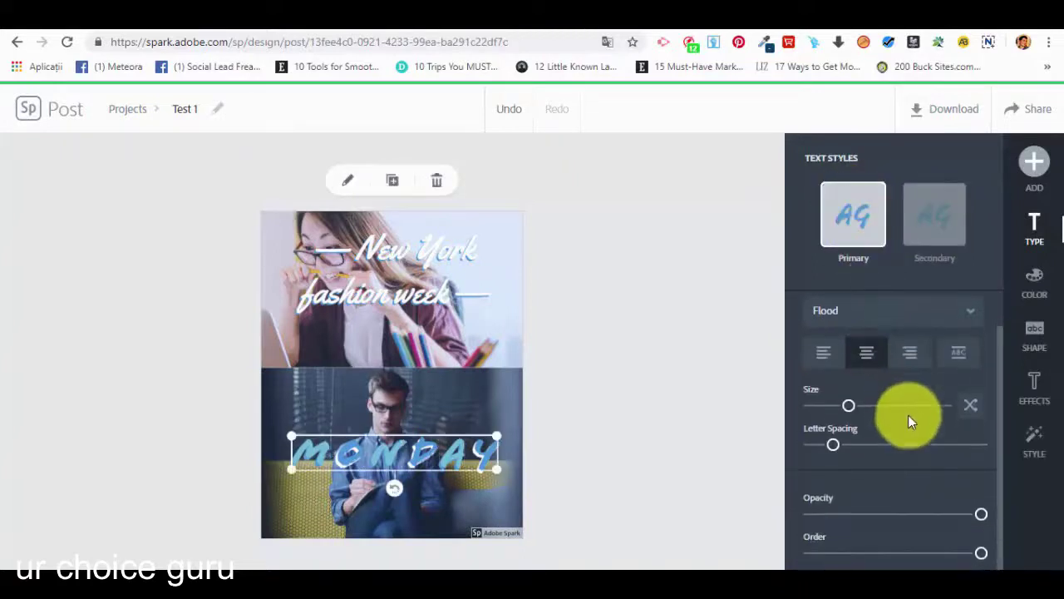
Step: Try the full-width band and the cut-out text backing shapes on the Monday text
{"action": "left_click_drag", "start_coordinate": [981, 516], "coordinate": [1000, 555]}
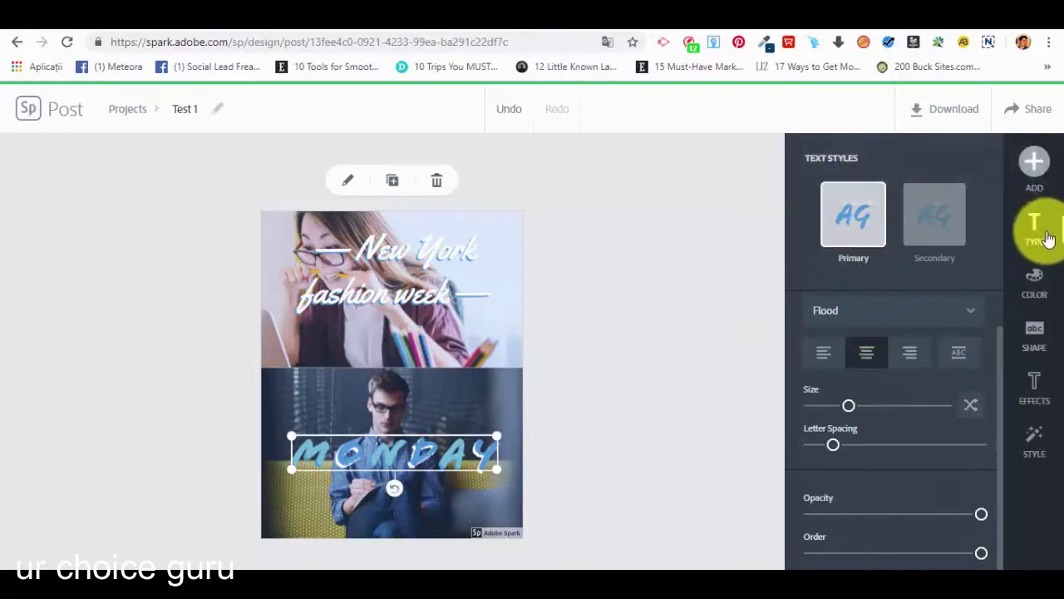
{"action": "left_click", "coordinate": [1052, 332]}
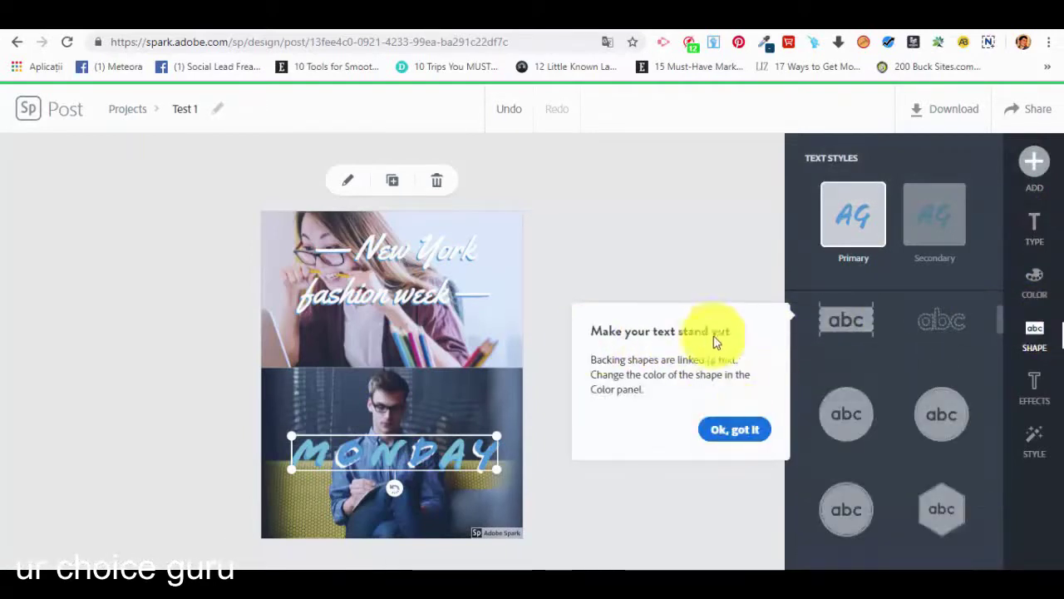
{"action": "left_click", "coordinate": [750, 430]}
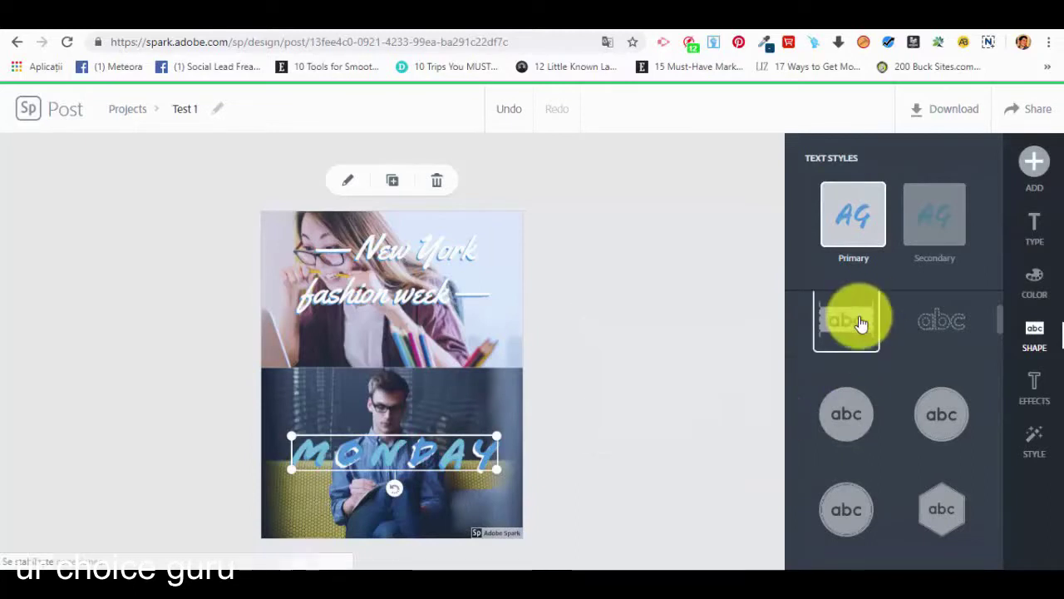
{"action": "left_click", "coordinate": [856, 316]}
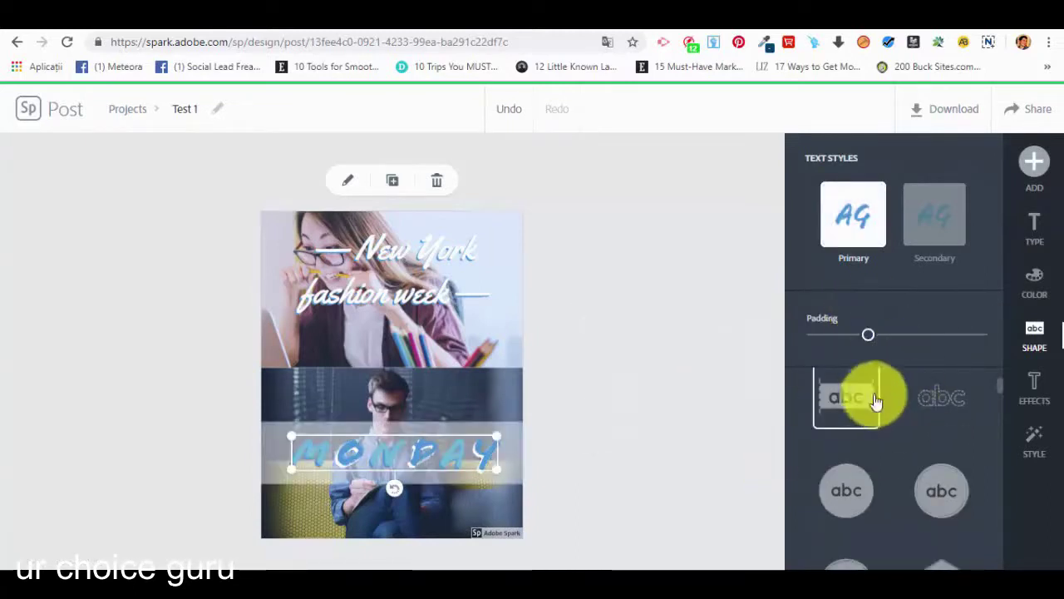
{"action": "left_click", "coordinate": [945, 398]}
{"action": "scroll", "coordinate": [951, 401], "scroll_direction": "down", "scroll_amount": 1}
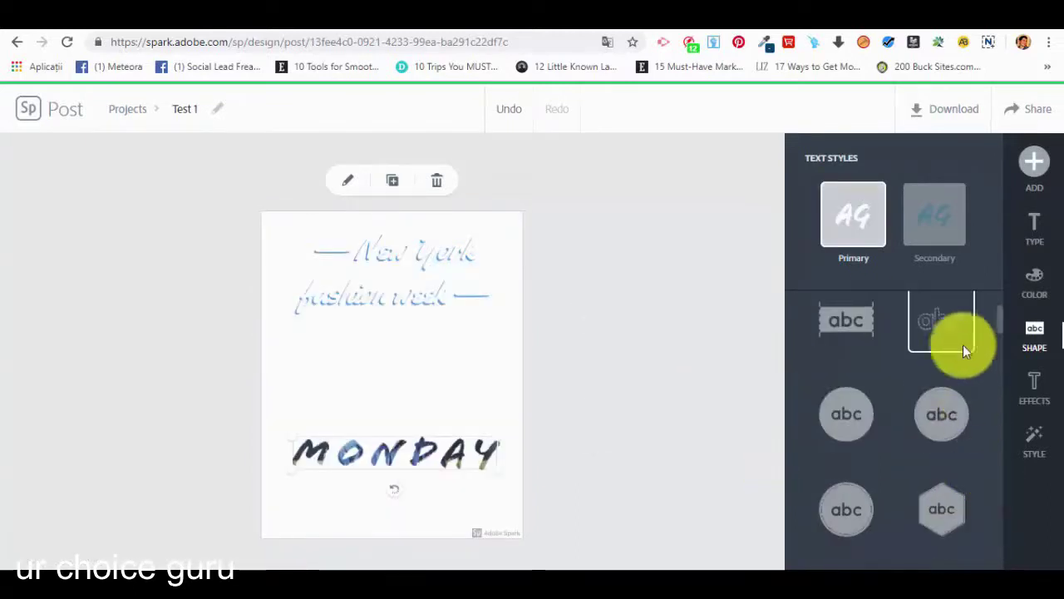
{"action": "left_click", "coordinate": [849, 324]}
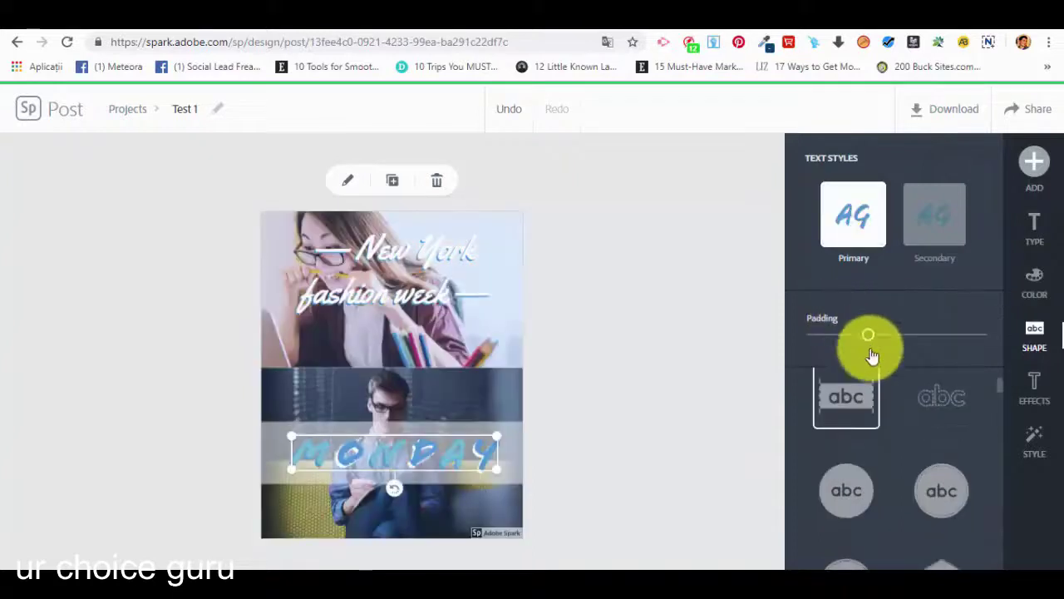
Step: Try the circle, dotted circle, diamond and rounded rectangle backing shapes behind the Monday text
{"action": "left_click", "coordinate": [872, 500]}
{"action": "scroll", "coordinate": [919, 452], "scroll_direction": "down", "scroll_amount": 1}
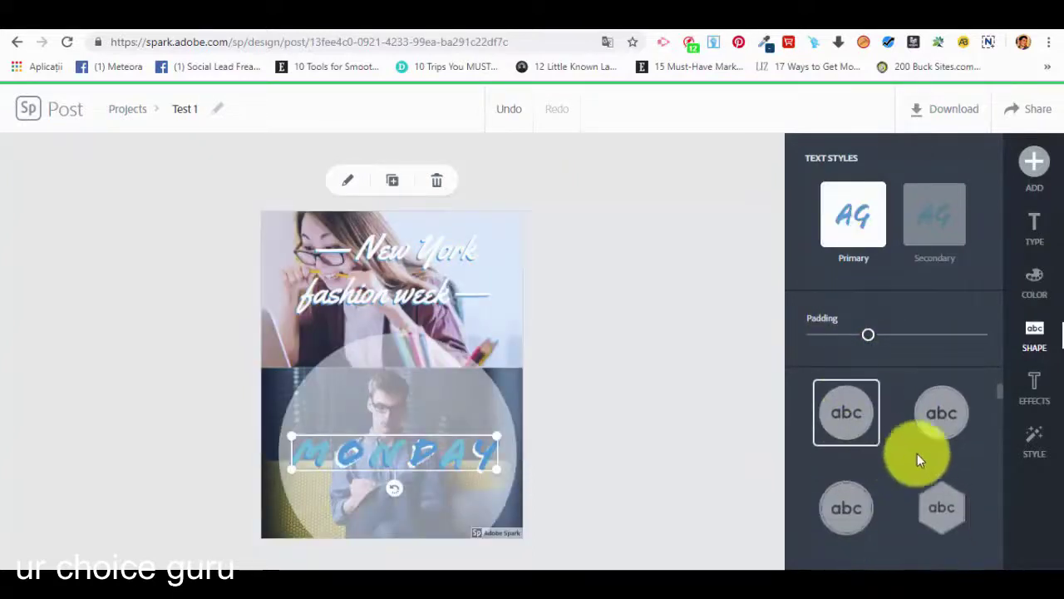
{"action": "left_click", "coordinate": [950, 418]}
{"action": "scroll", "coordinate": [907, 424], "scroll_direction": "down", "scroll_amount": 2}
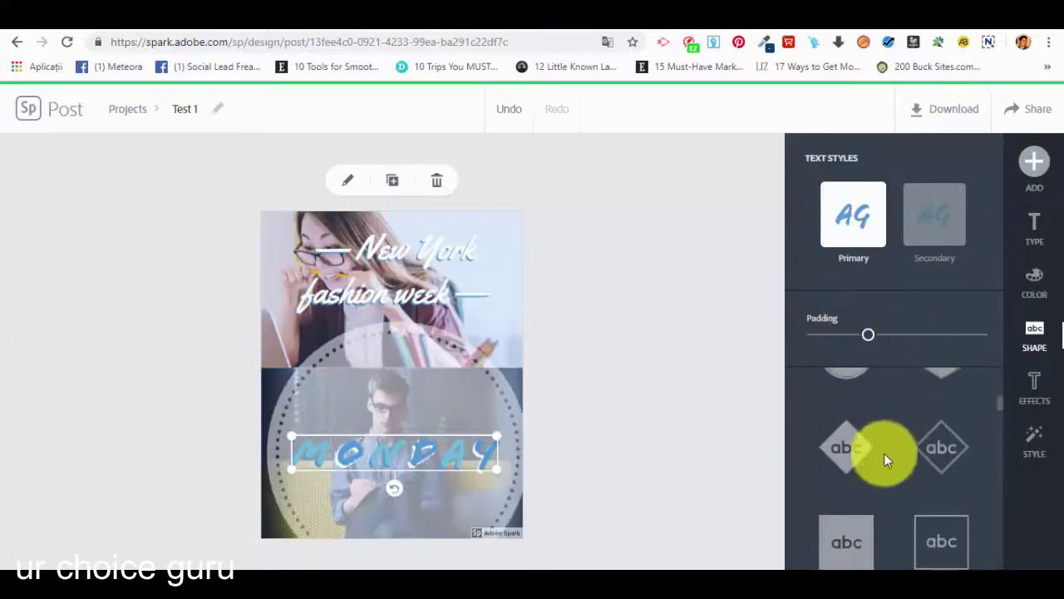
{"action": "left_click", "coordinate": [859, 457]}
{"action": "scroll", "coordinate": [873, 449], "scroll_direction": "down", "scroll_amount": 2}
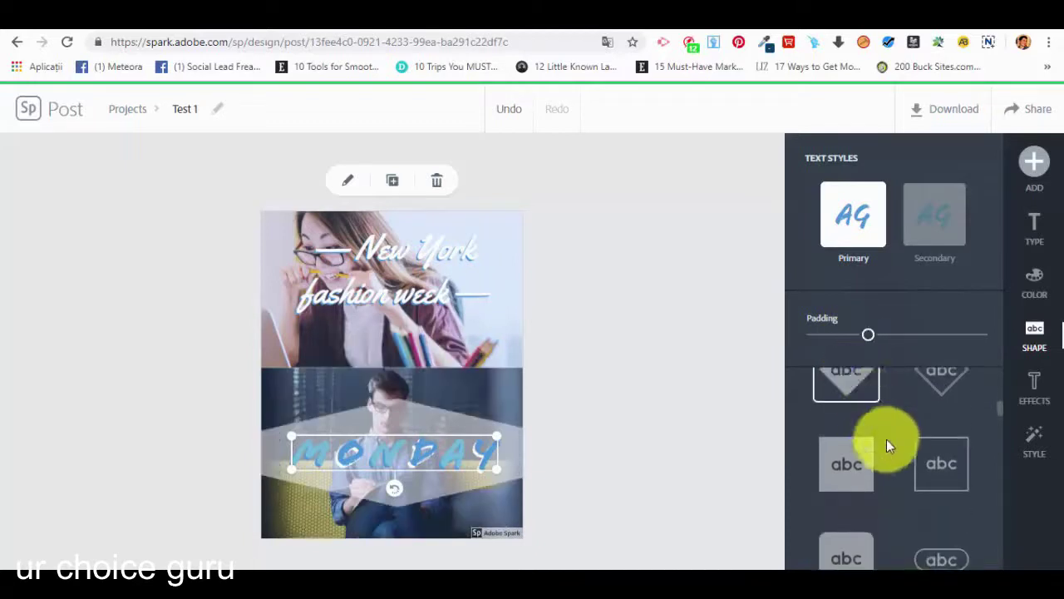
{"action": "left_click", "coordinate": [848, 411]}
{"action": "left_click", "coordinate": [914, 487]}
{"action": "scroll", "coordinate": [892, 461], "scroll_direction": "down", "scroll_amount": 2}
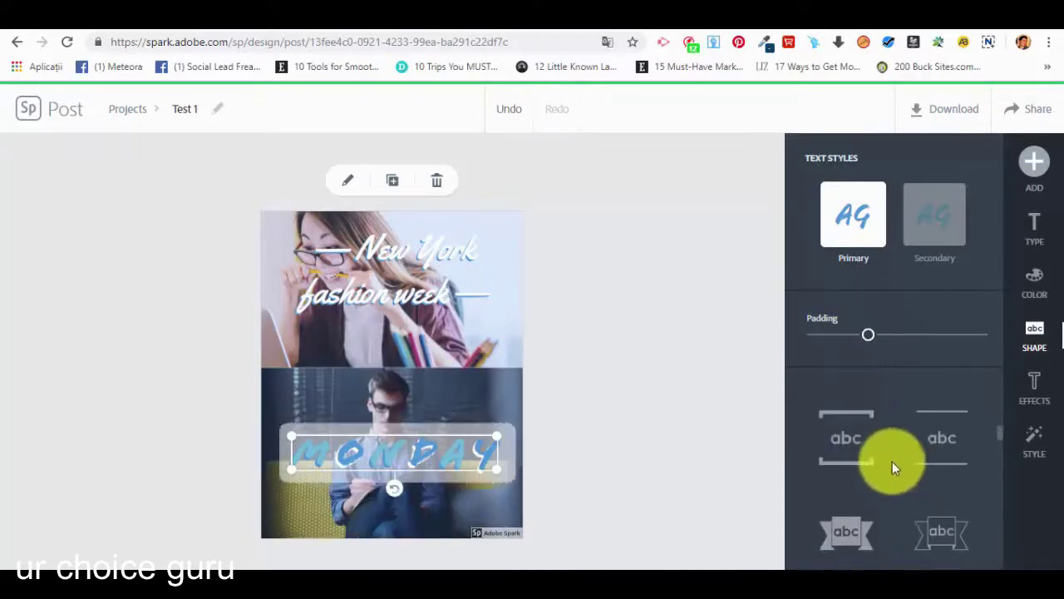
Step: Apply the folded ribbon banner backing shape to the Monday text with padding 0, and compare it with the secondary text style
{"action": "left_click", "coordinate": [870, 486]}
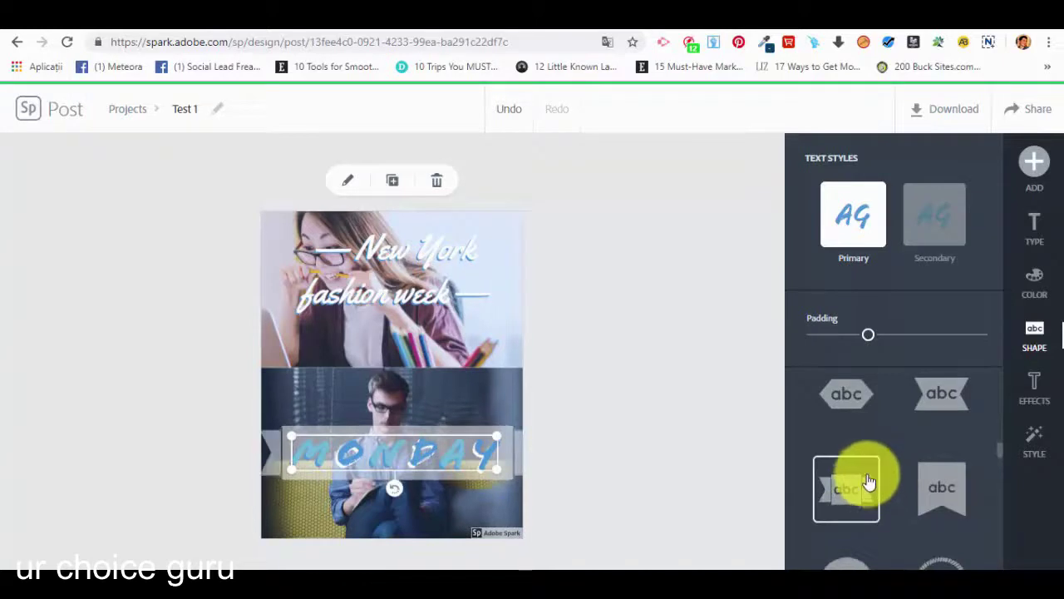
{"action": "left_click_drag", "start_coordinate": [868, 337], "coordinate": [818, 335]}
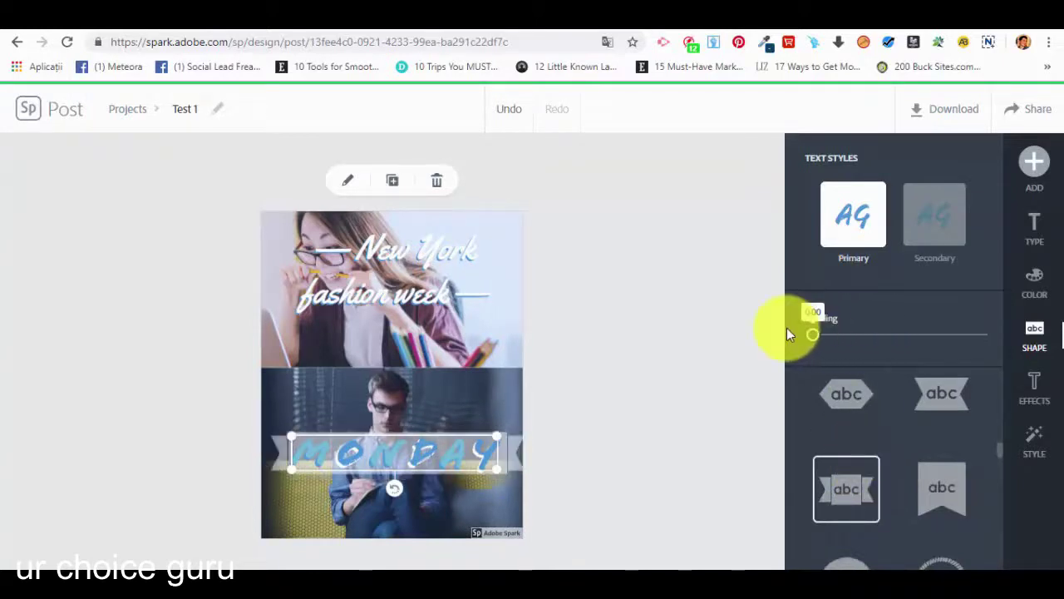
{"action": "left_click", "coordinate": [922, 221]}
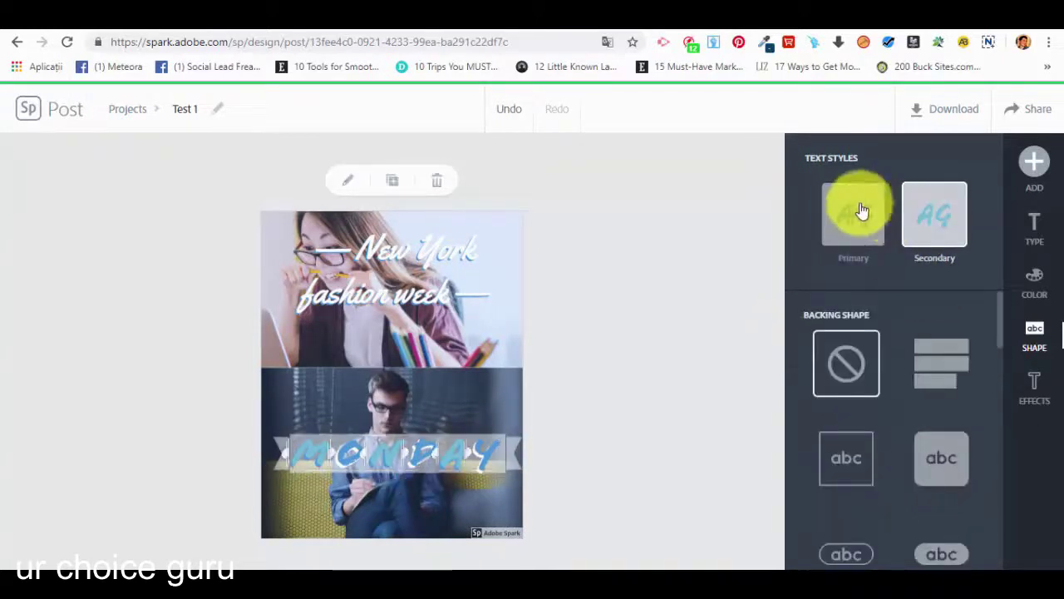
{"action": "left_click", "coordinate": [859, 212]}
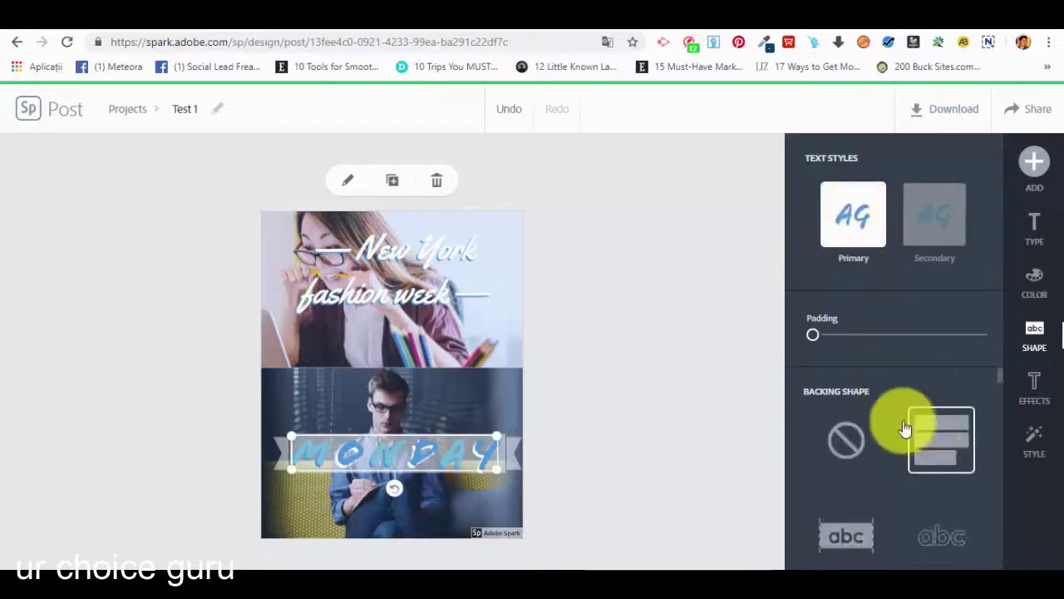
Step: Try the Facebook icon and circular backing shapes on the Monday text and return to the folded ribbon banner
{"action": "scroll", "coordinate": [952, 442], "scroll_direction": "down", "scroll_amount": 5}
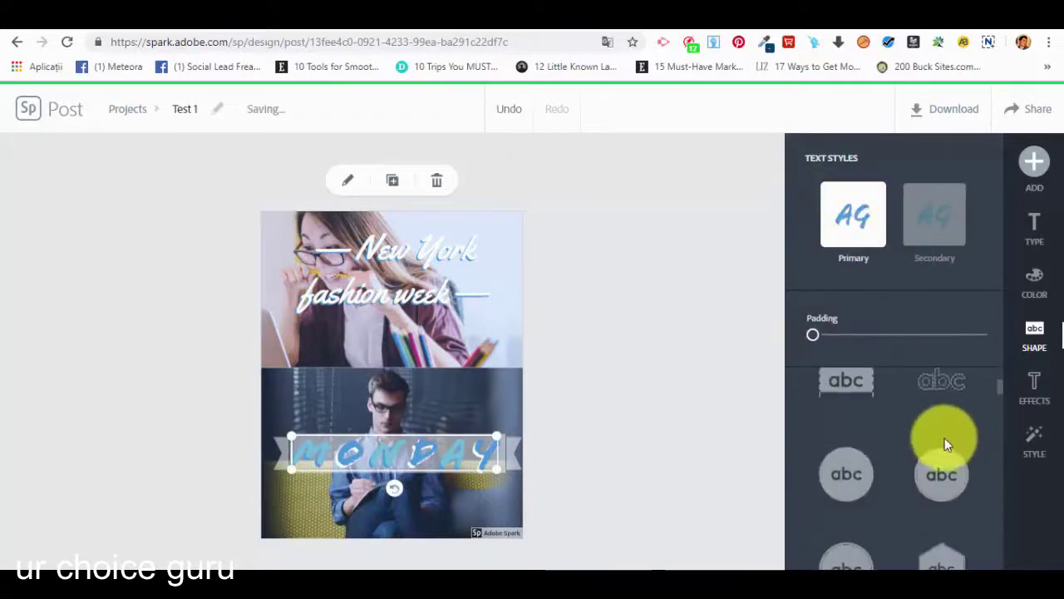
{"action": "scroll", "coordinate": [834, 449], "scroll_direction": "down", "scroll_amount": 6}
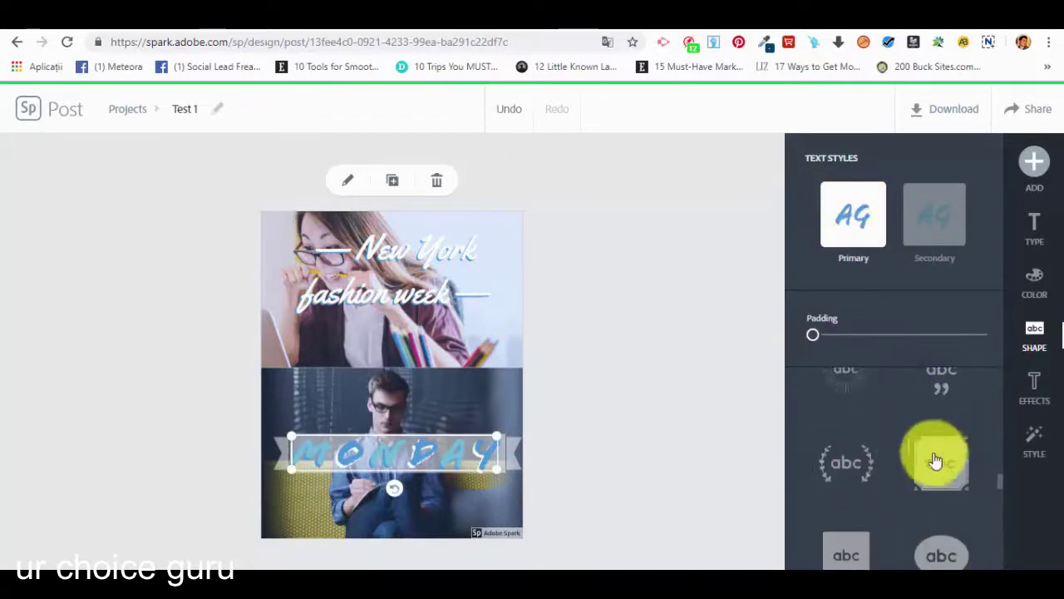
{"action": "scroll", "coordinate": [929, 458], "scroll_direction": "up", "scroll_amount": 3}
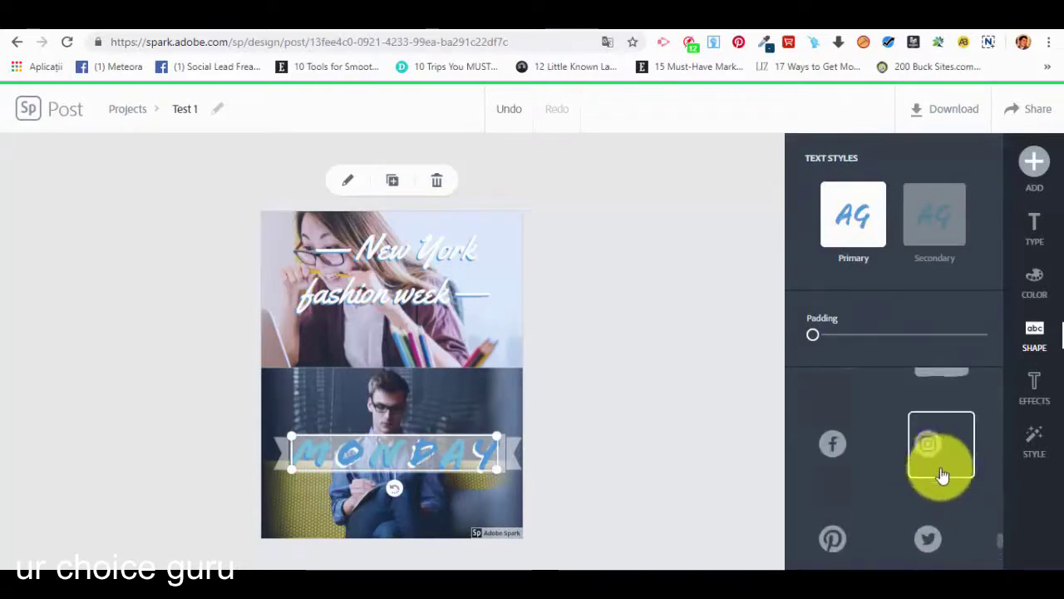
{"action": "left_click", "coordinate": [848, 447]}
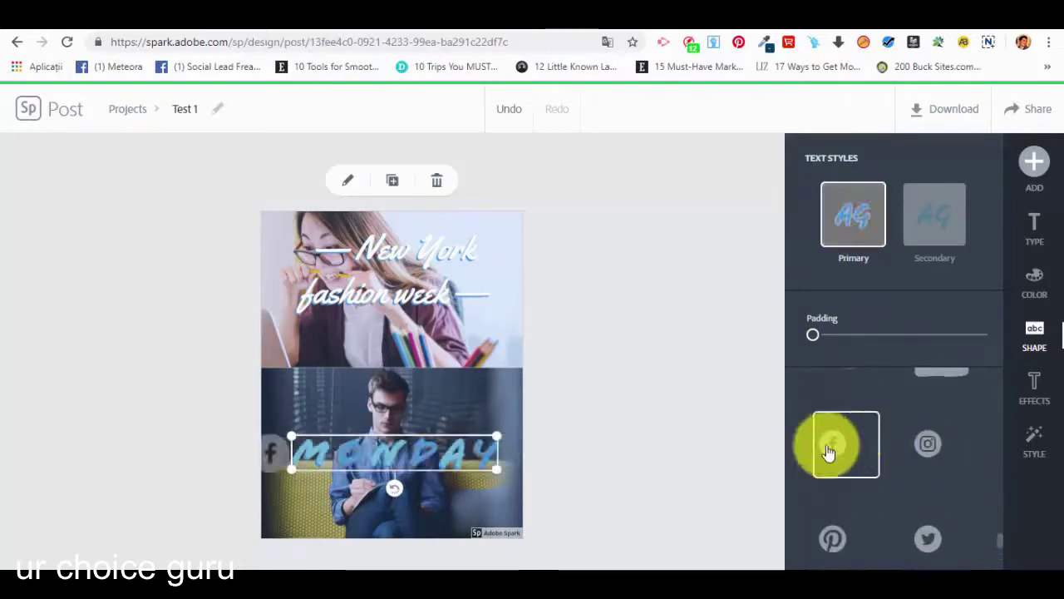
{"action": "scroll", "coordinate": [840, 401], "scroll_direction": "up", "scroll_amount": 1}
{"action": "scroll", "coordinate": [839, 407], "scroll_direction": "up", "scroll_amount": 5}
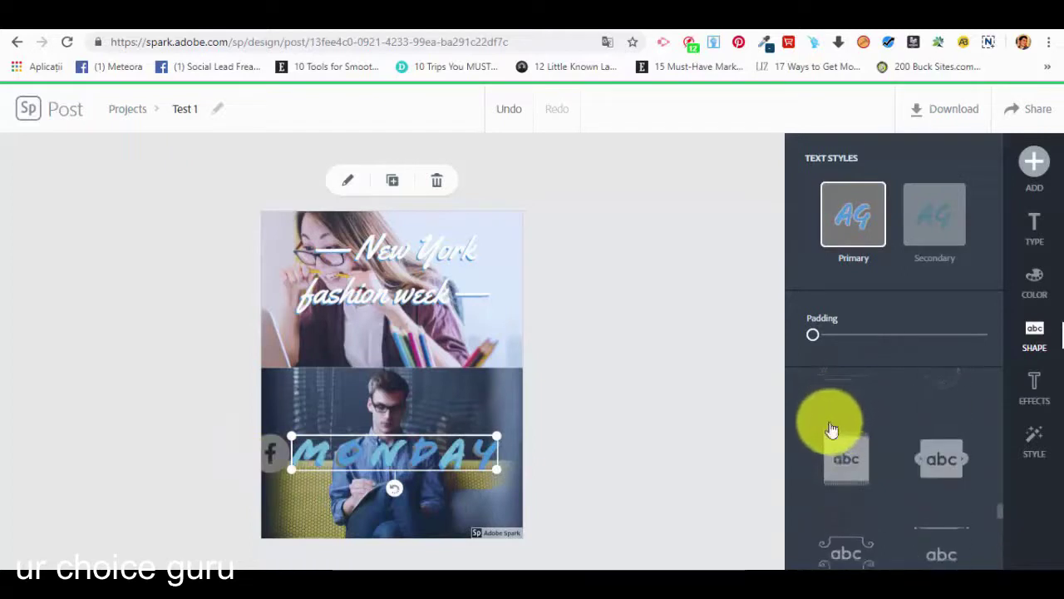
{"action": "scroll", "coordinate": [882, 485], "scroll_direction": "up", "scroll_amount": 3}
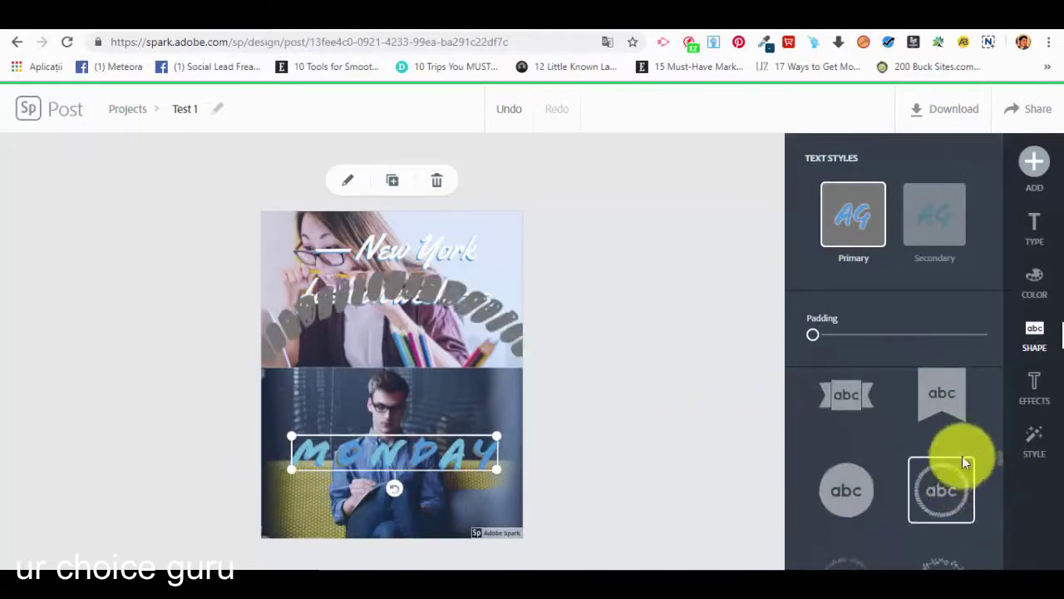
{"action": "left_click", "coordinate": [846, 488]}
{"action": "scroll", "coordinate": [947, 417], "scroll_direction": "up", "scroll_amount": 2}
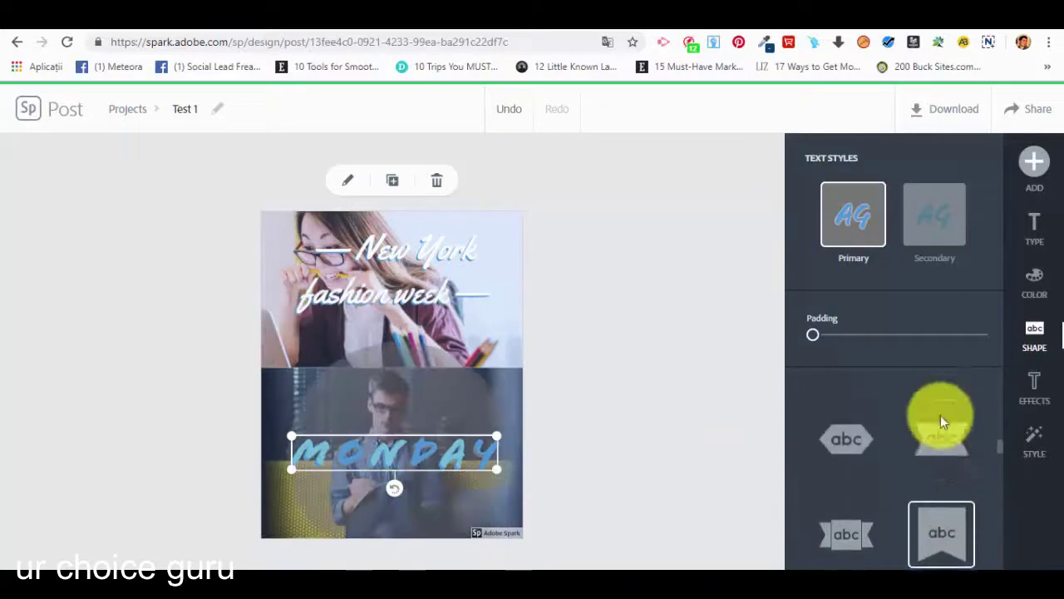
{"action": "left_click", "coordinate": [848, 542]}
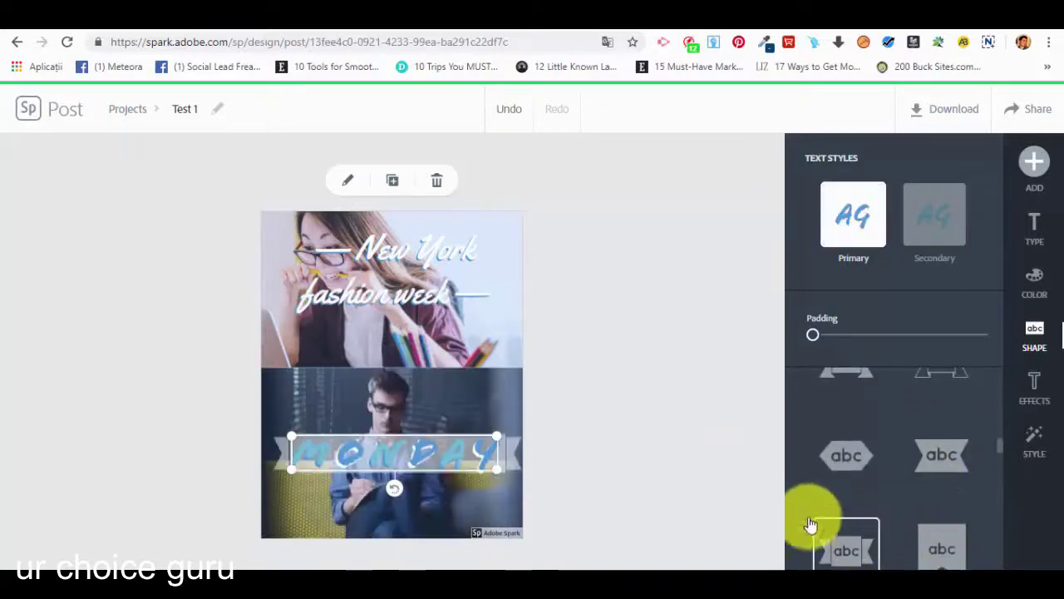
Step: Try the Outline and Cutout text effects on the Monday text
{"action": "left_click", "coordinate": [1048, 394]}
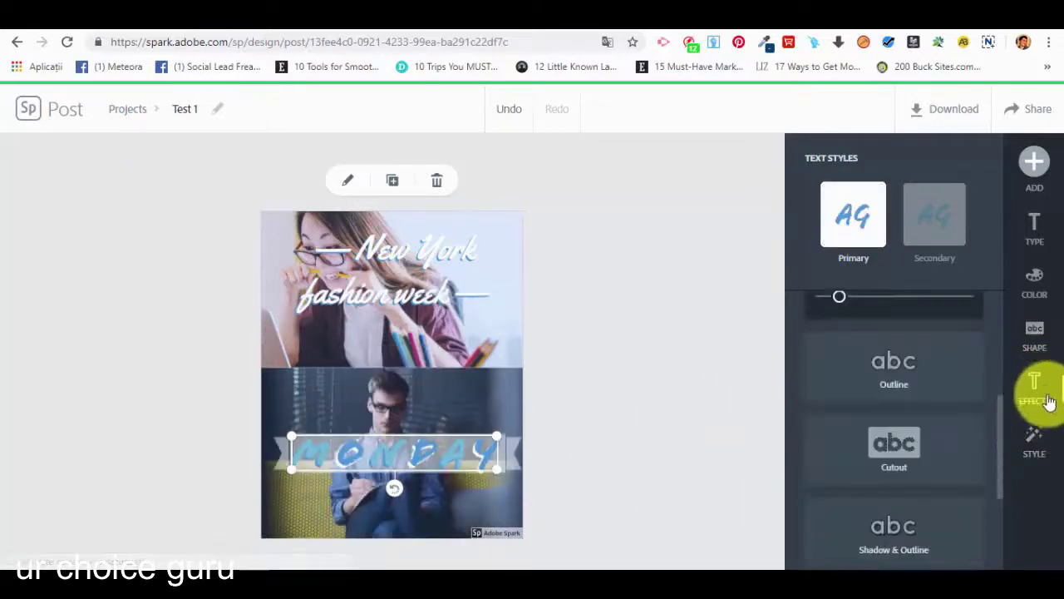
{"action": "scroll", "coordinate": [994, 399], "scroll_direction": "up", "scroll_amount": 4}
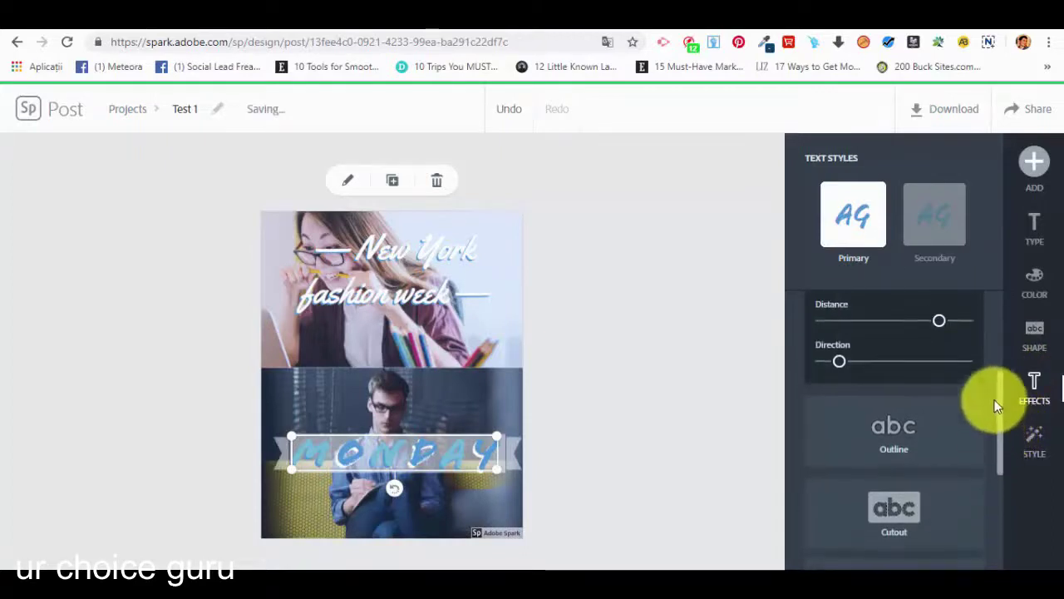
{"action": "scroll", "coordinate": [964, 374], "scroll_direction": "down", "scroll_amount": 3}
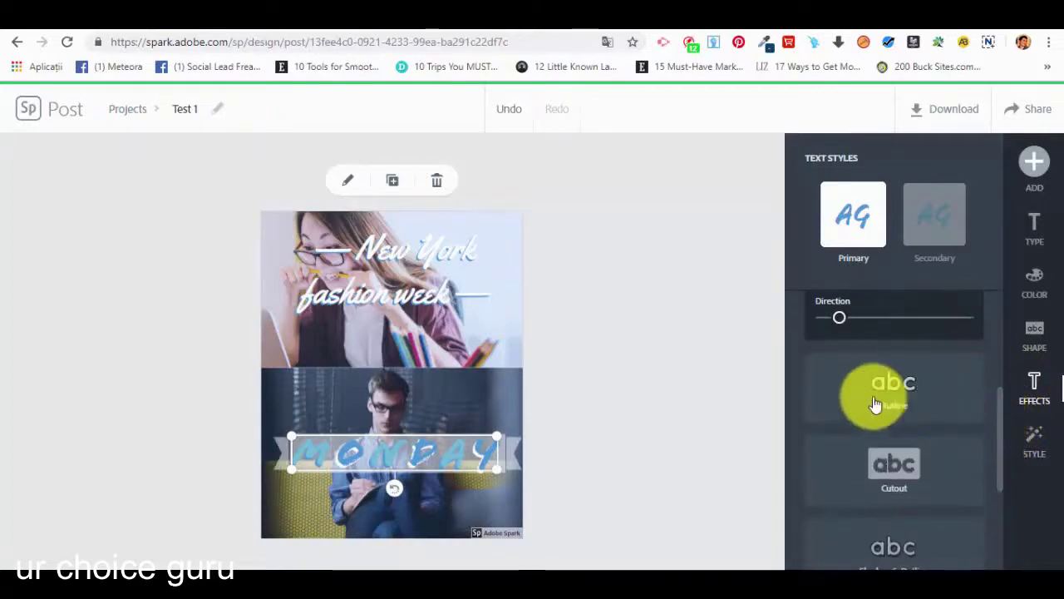
{"action": "left_click", "coordinate": [884, 403]}
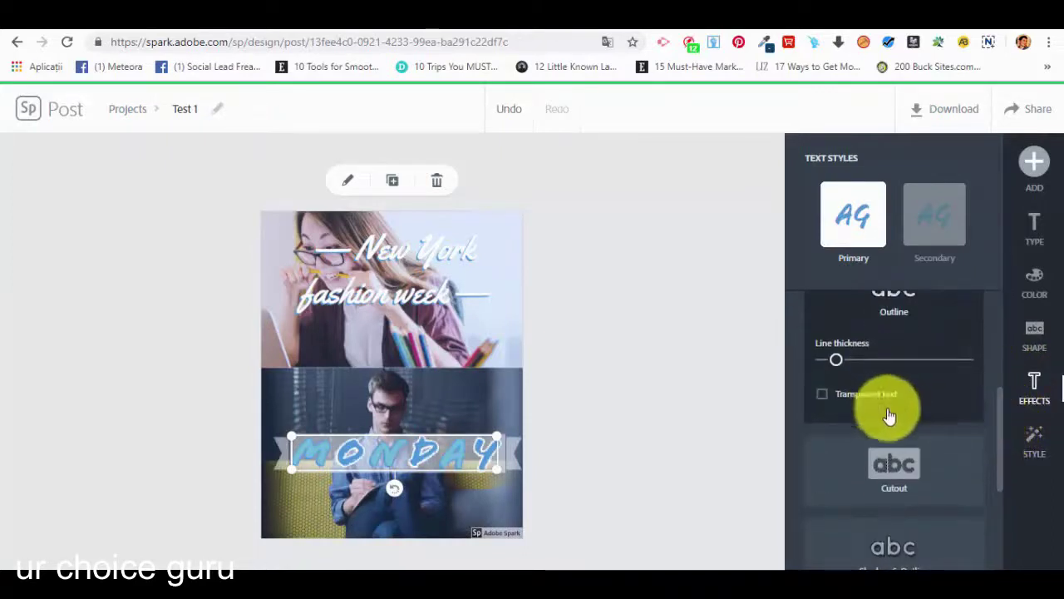
{"action": "left_click", "coordinate": [915, 468]}
{"action": "scroll", "coordinate": [919, 477], "scroll_direction": "down", "scroll_amount": 3}
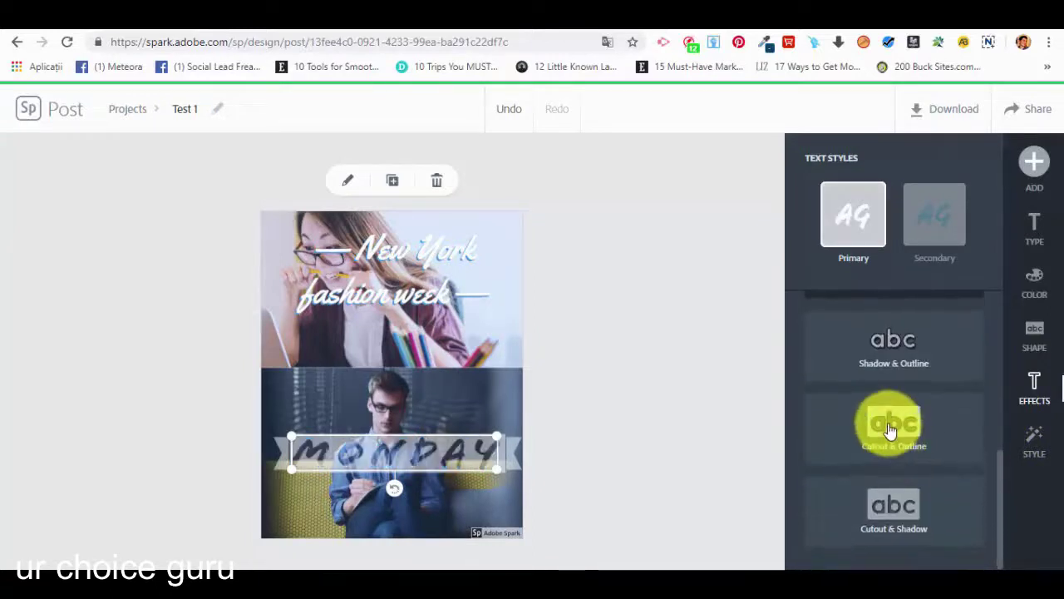
Step: Apply the Cutout & Outline text effect to the Monday text and slightly increase its line thickness
{"action": "left_click", "coordinate": [890, 427]}
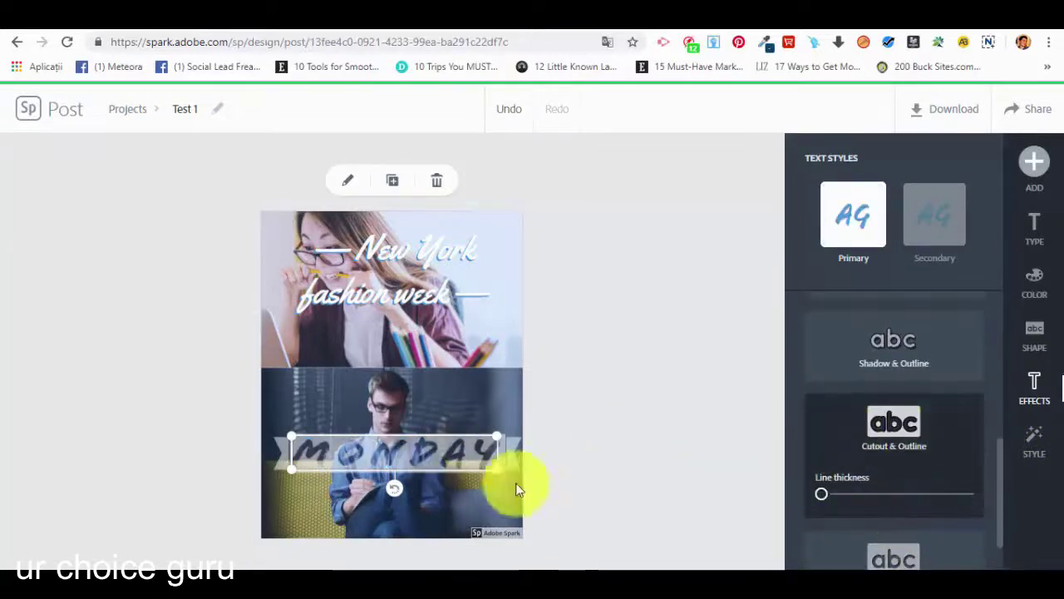
{"action": "scroll", "coordinate": [850, 469], "scroll_direction": "down", "scroll_amount": 1}
{"action": "left_click_drag", "start_coordinate": [821, 441], "coordinate": [847, 444]}
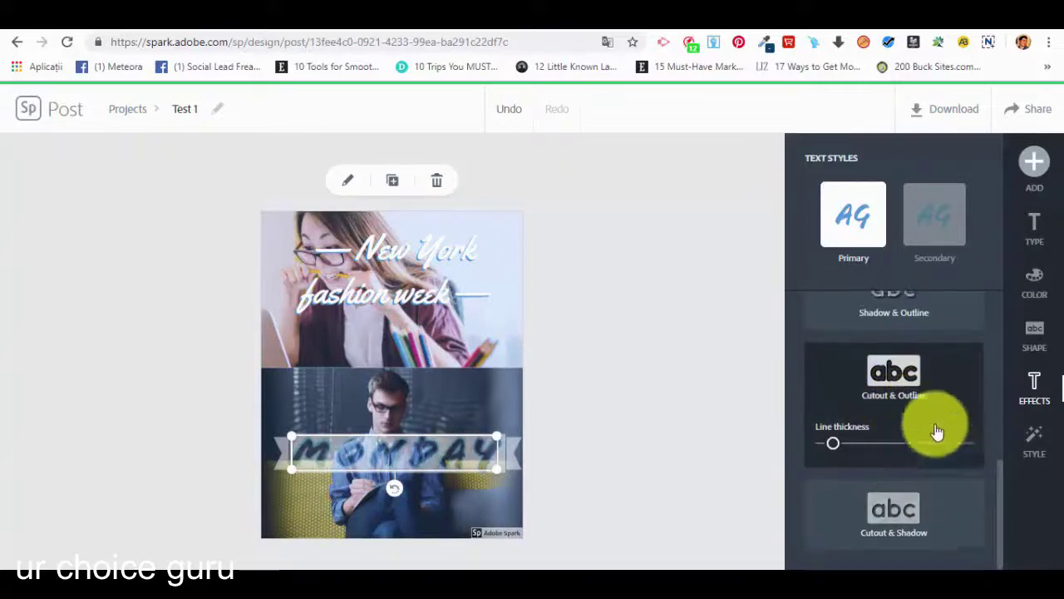
{"action": "scroll", "coordinate": [938, 430], "scroll_direction": "up", "scroll_amount": 5}
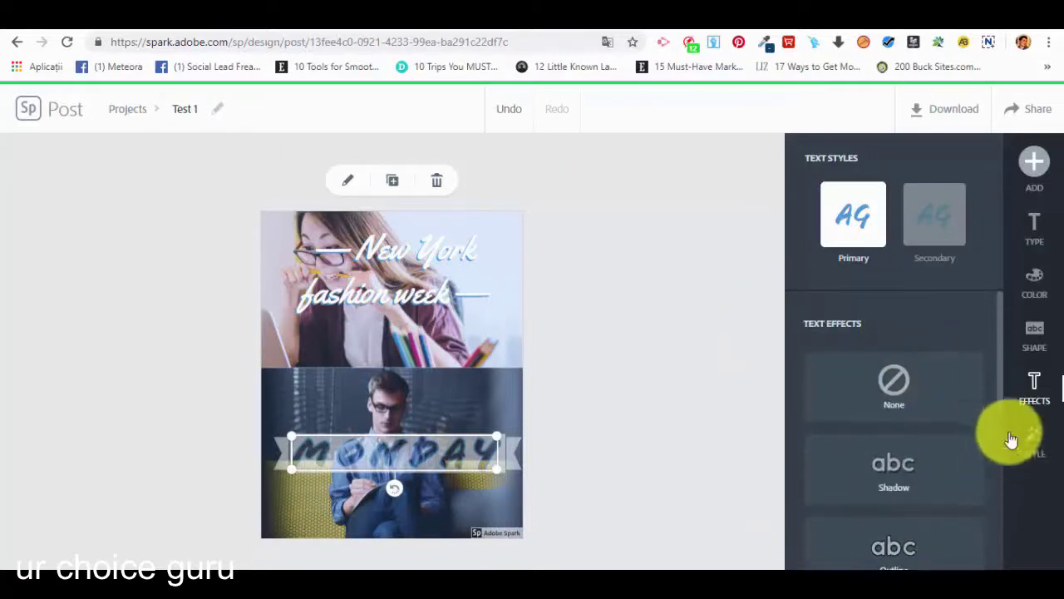
Step: Restyle the Monday text with the style suggestions wheel, choosing a bold mixed-case lettering with a plain rectangular backing
{"action": "left_click", "coordinate": [1034, 439]}
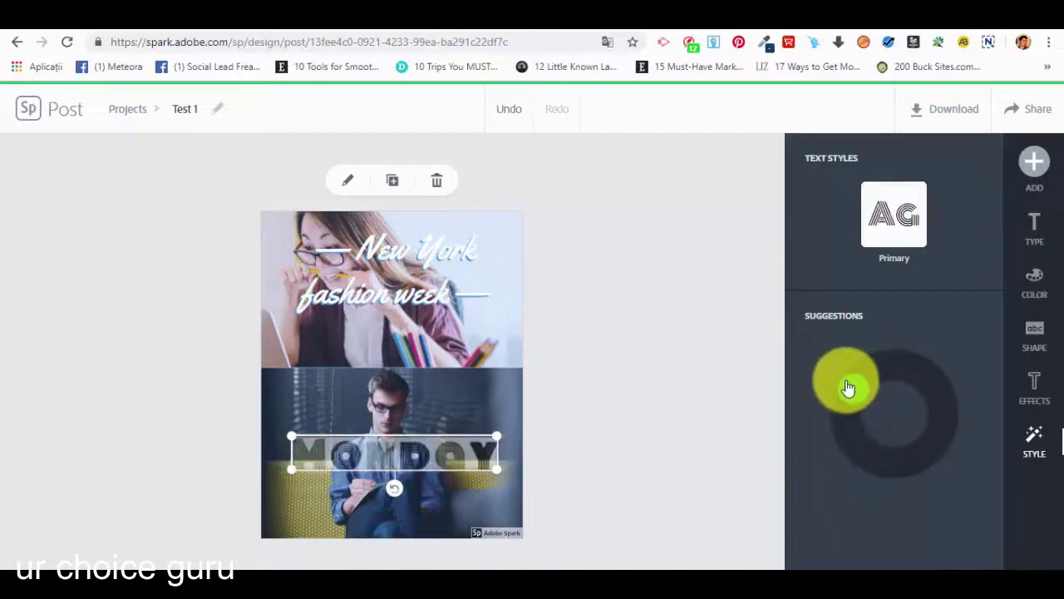
{"action": "left_click_drag", "start_coordinate": [943, 410], "coordinate": [871, 420]}
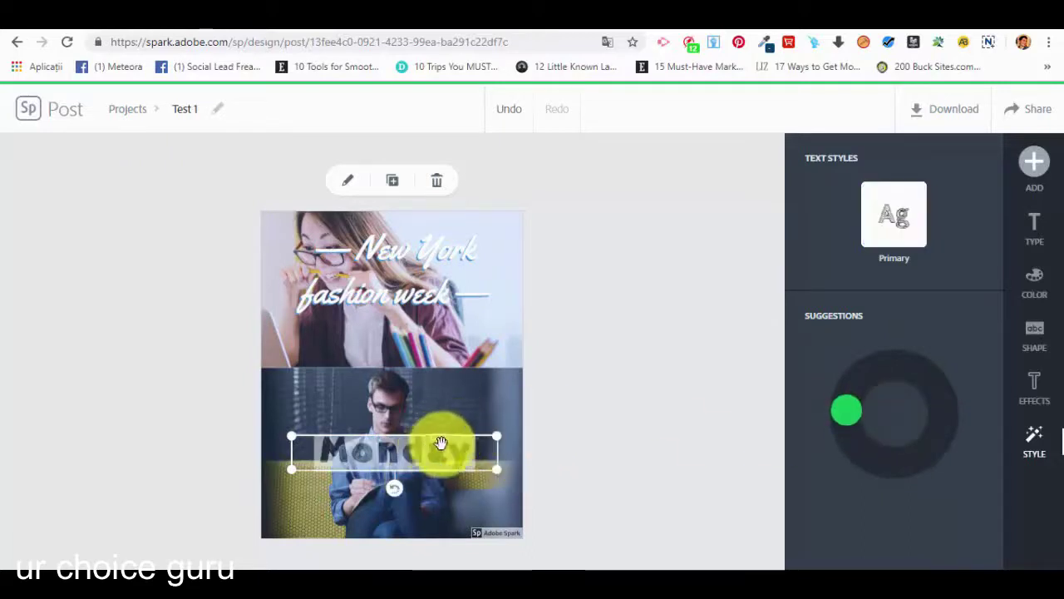
Step: Switch the restyled Monday text to the secondary text style and back to the primary one within the text effects
{"action": "left_click", "coordinate": [1039, 383]}
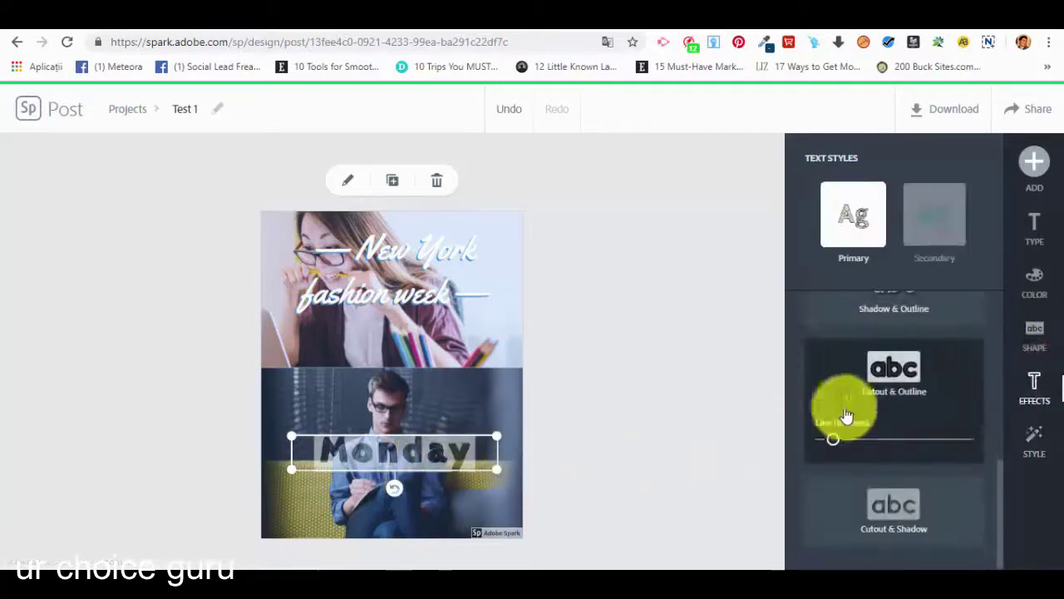
{"action": "left_click", "coordinate": [915, 225]}
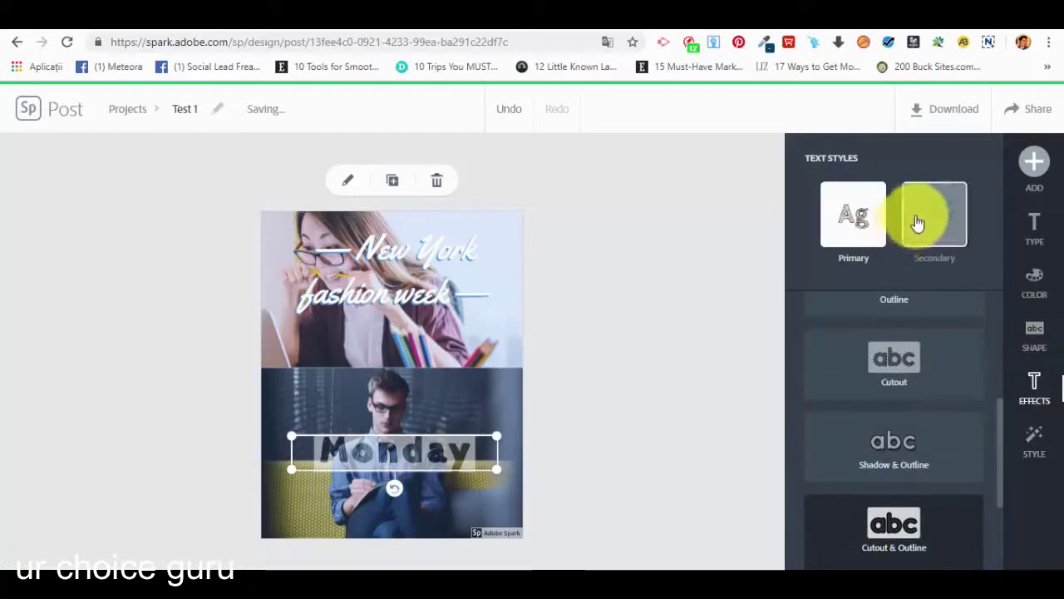
{"action": "left_click", "coordinate": [846, 209]}
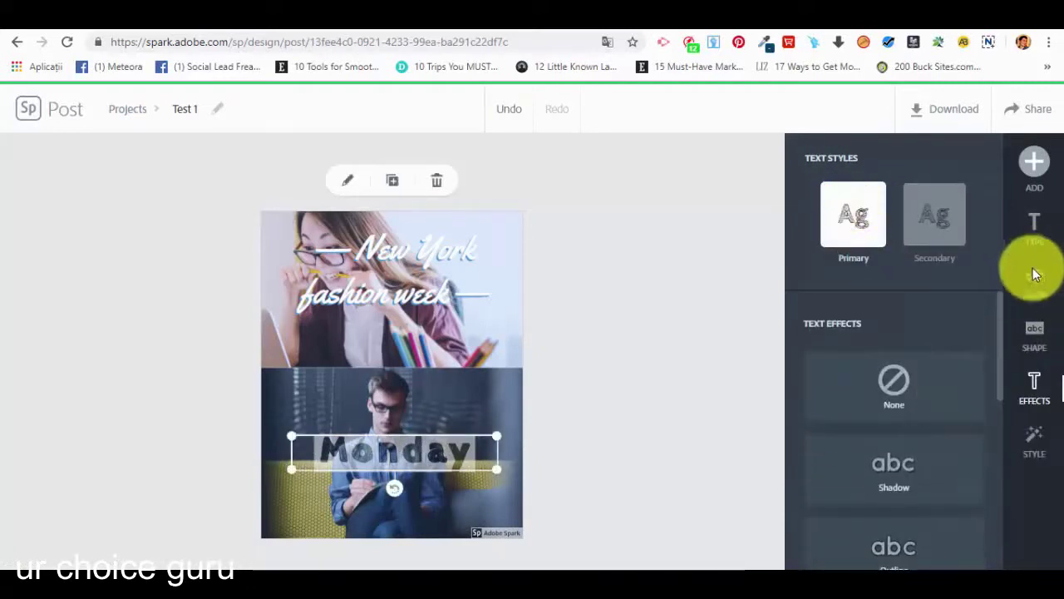
Step: Try several suggested colour pairs on the Monday text, settling on the light blue and white pair
{"action": "left_click", "coordinate": [1035, 276]}
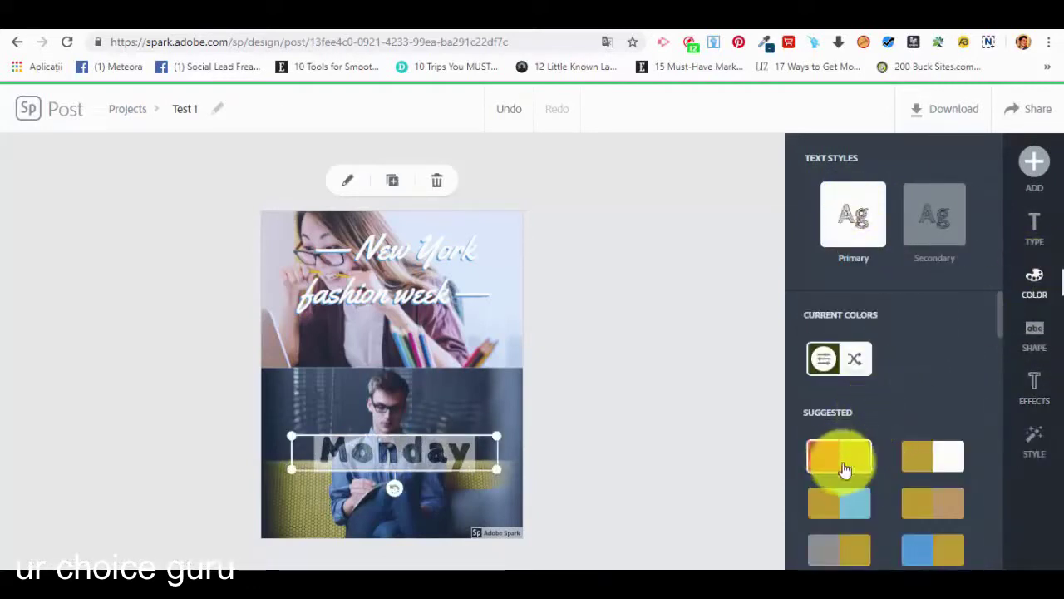
{"action": "left_click", "coordinate": [846, 503]}
{"action": "scroll", "coordinate": [843, 466], "scroll_direction": "down", "scroll_amount": 2}
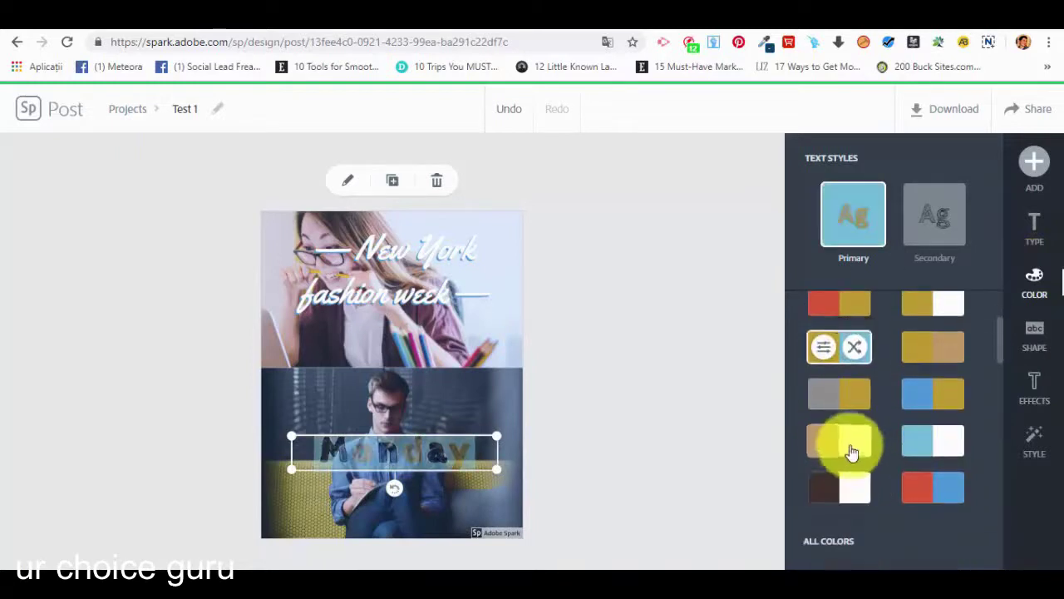
{"action": "left_click", "coordinate": [852, 451]}
{"action": "left_click", "coordinate": [937, 441]}
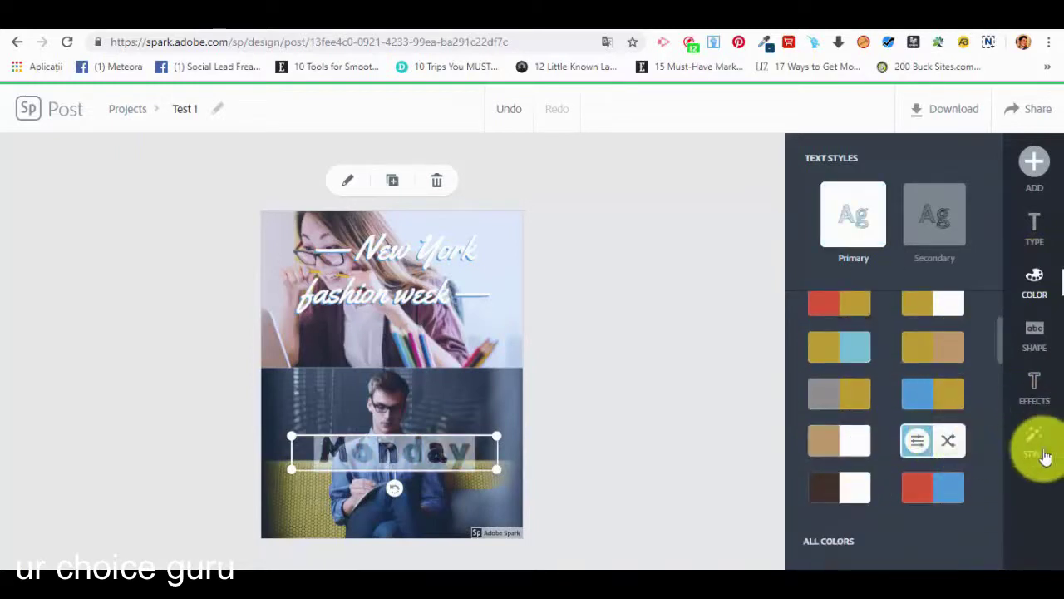
{"action": "scroll", "coordinate": [898, 349], "scroll_direction": "up", "scroll_amount": 2}
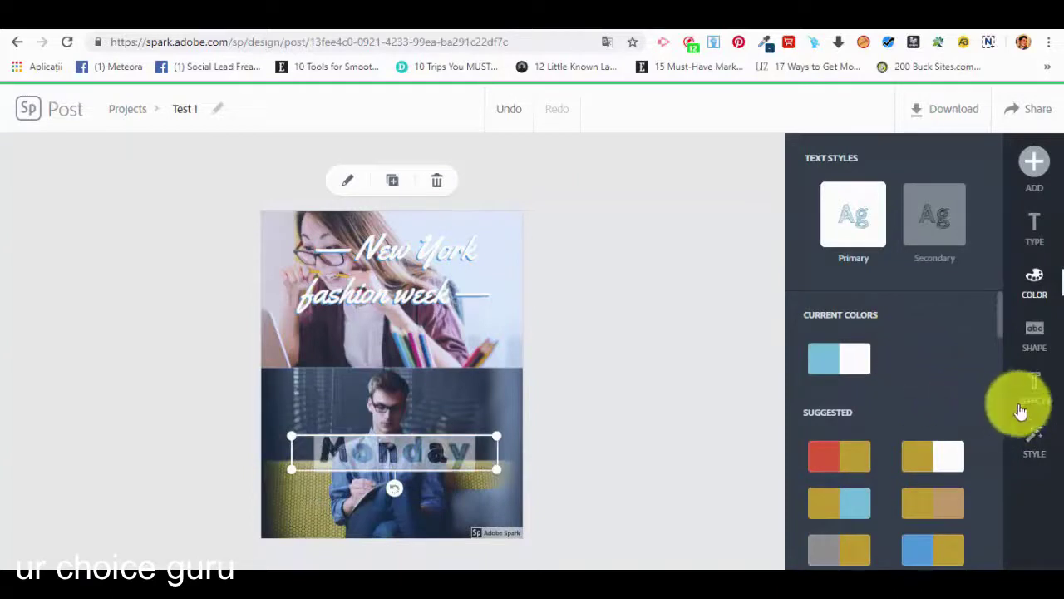
{"action": "left_click", "coordinate": [1033, 385]}
{"action": "scroll", "coordinate": [943, 404], "scroll_direction": "up", "scroll_amount": 5}
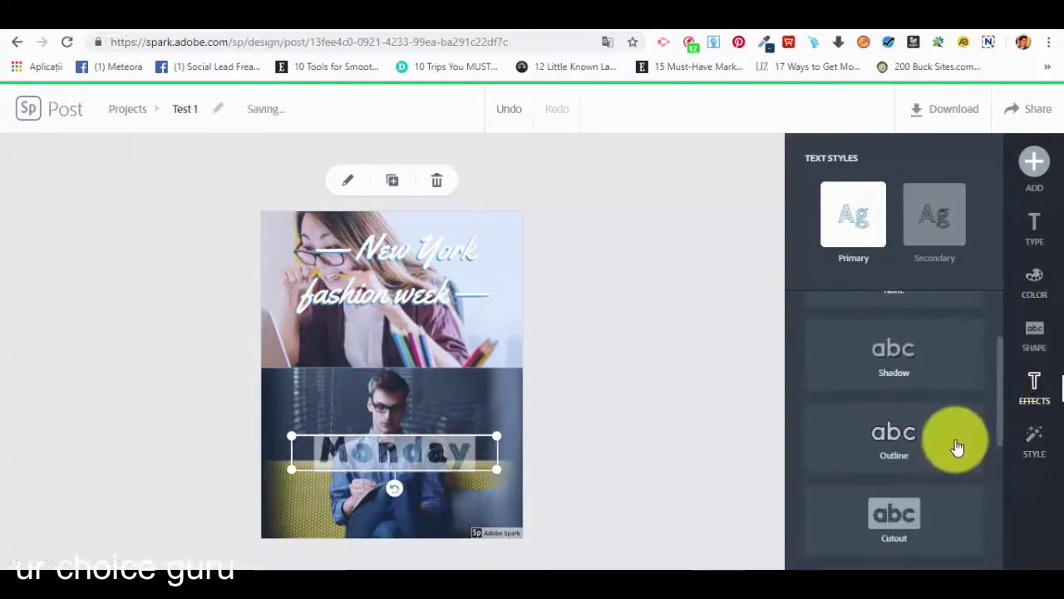
{"action": "left_click", "coordinate": [1033, 332]}
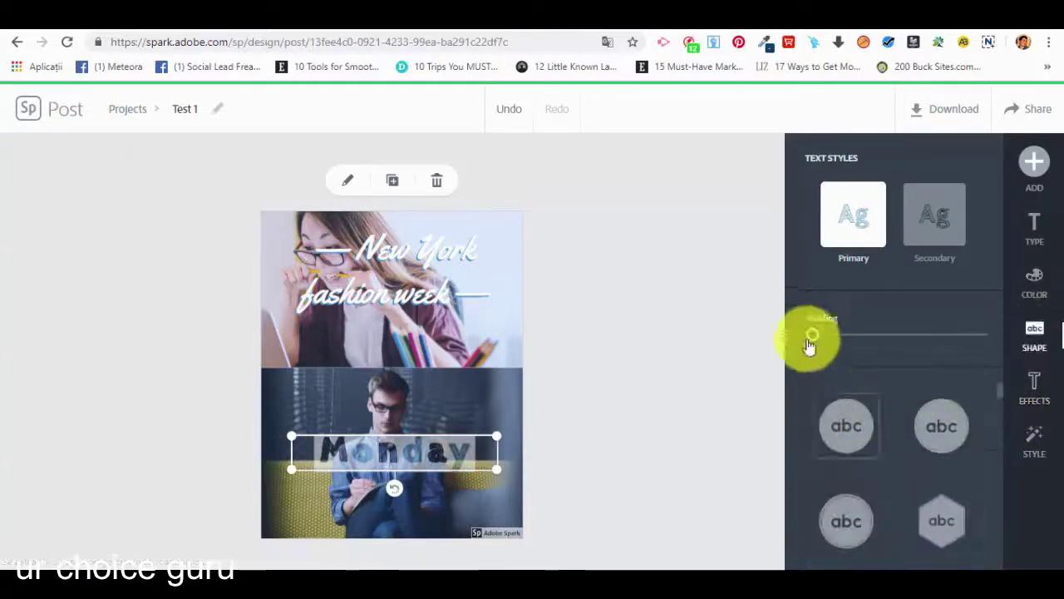
Step: Raise the Monday text's opacity to the maximum and move the text to the bottom of the lower photo
{"action": "left_click", "coordinate": [1034, 226]}
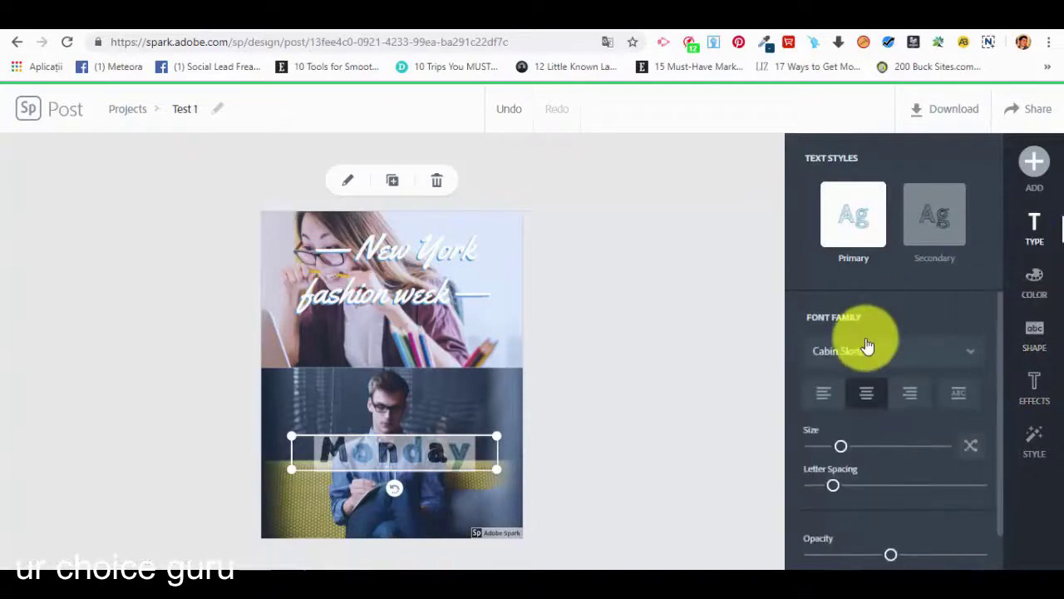
{"action": "scroll", "coordinate": [894, 484], "scroll_direction": "down", "scroll_amount": 1}
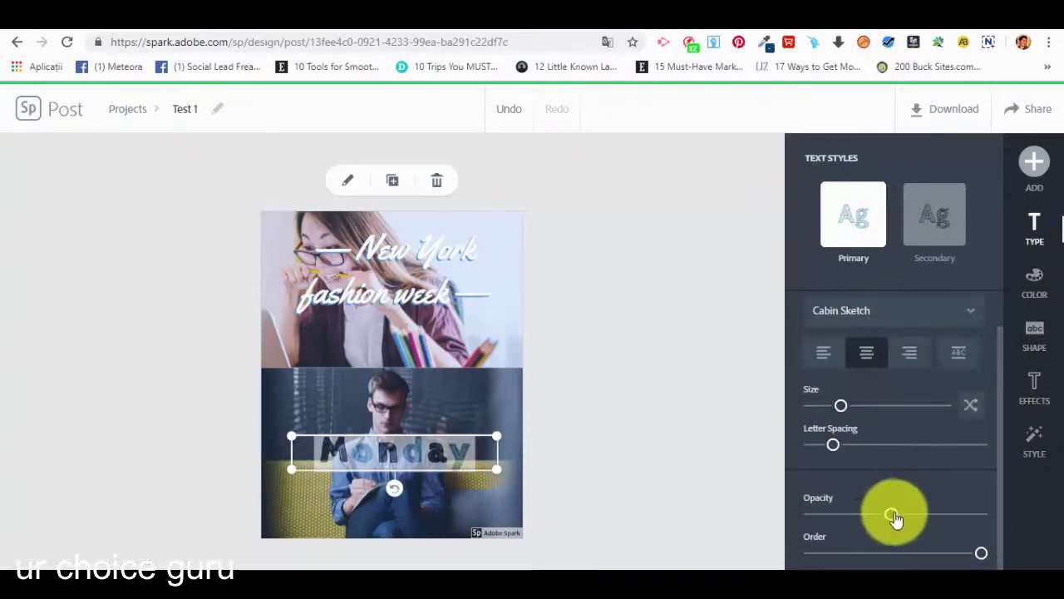
{"action": "left_click_drag", "start_coordinate": [894, 517], "coordinate": [1020, 525]}
{"action": "left_click_drag", "start_coordinate": [447, 452], "coordinate": [439, 520]}
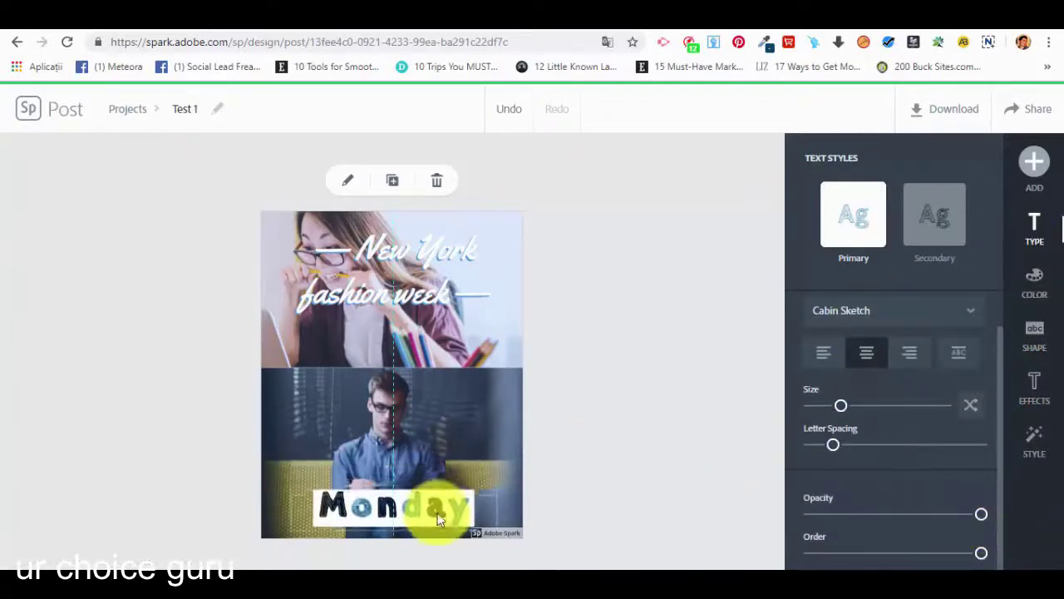
{"action": "left_click", "coordinate": [624, 499]}
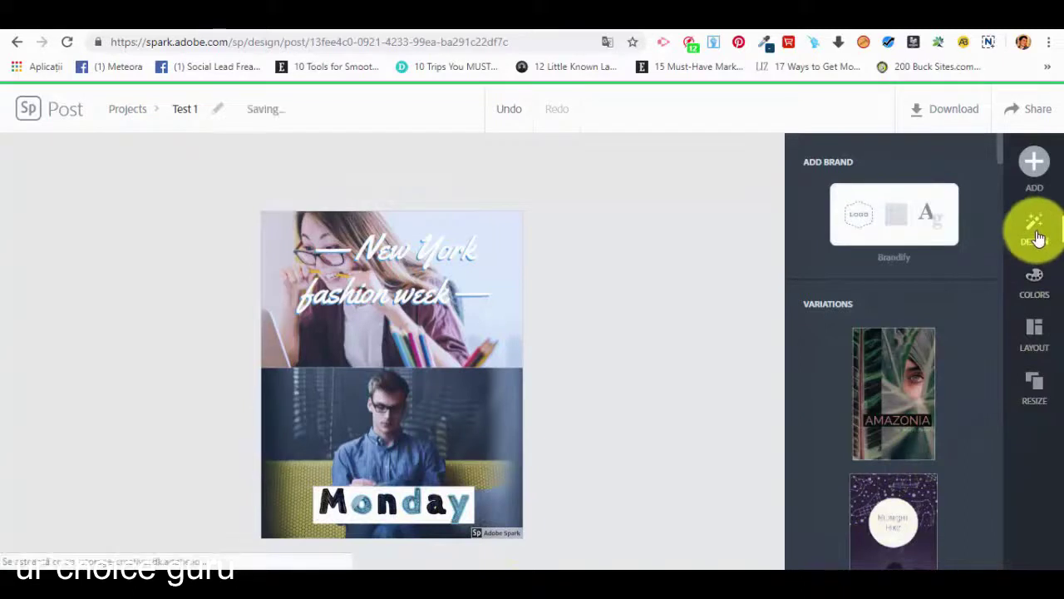
Step: Add a curved left-pointing icon from the "arrow" icons and place it right of the man's head, overlapping both photos
{"action": "left_click", "coordinate": [1031, 171]}
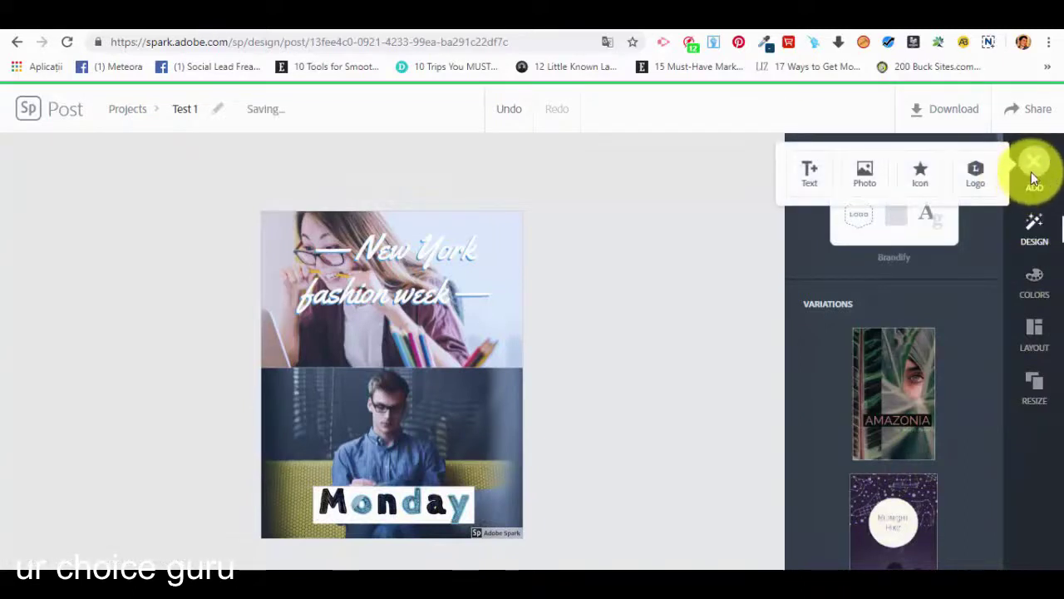
{"action": "left_click", "coordinate": [923, 169]}
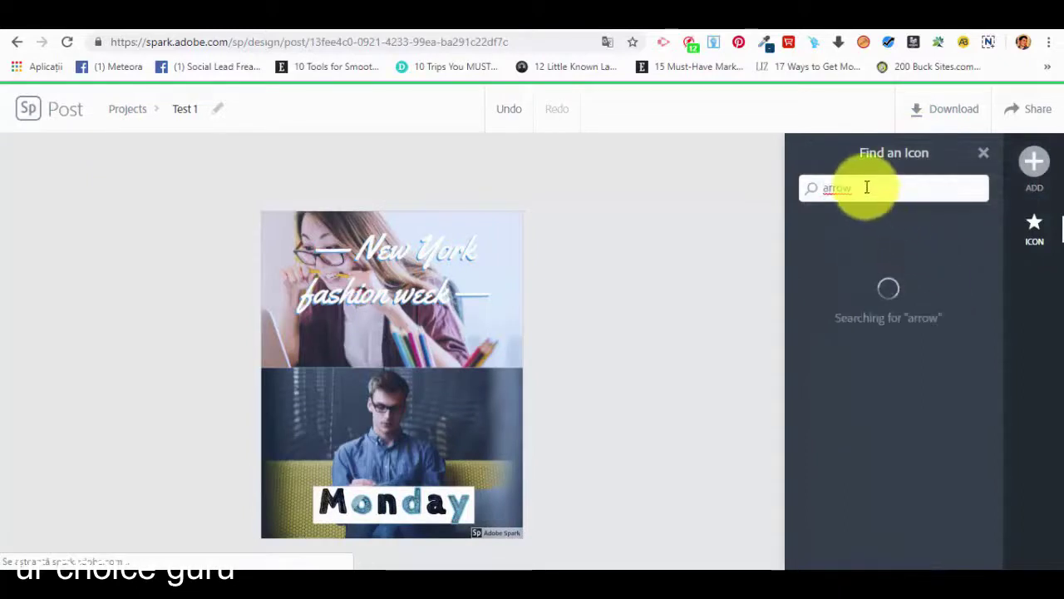
{"action": "left_click", "coordinate": [864, 190]}
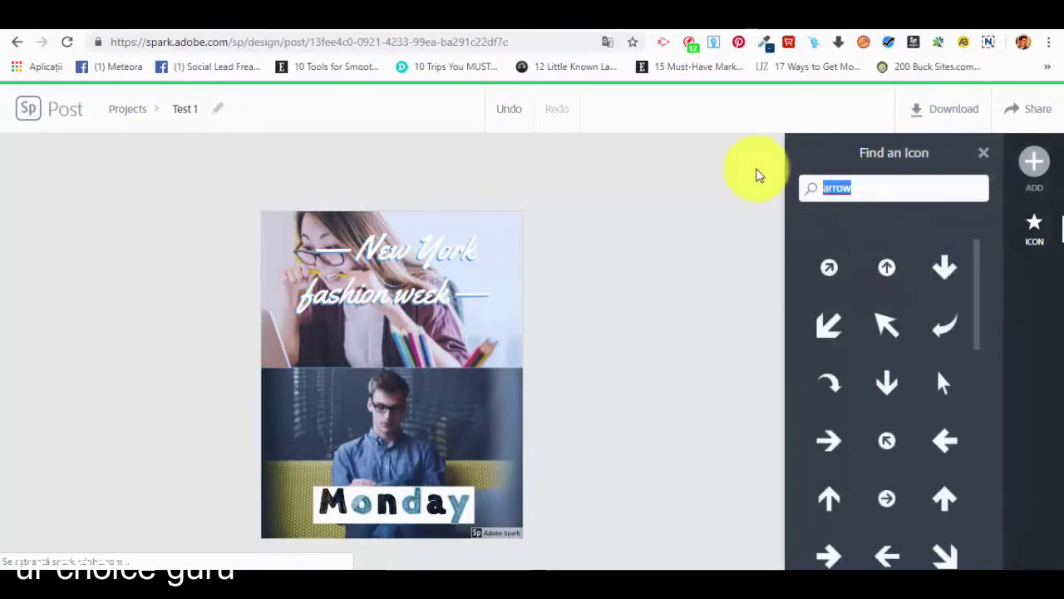
{"action": "scroll", "coordinate": [951, 440], "scroll_direction": "down", "scroll_amount": 2}
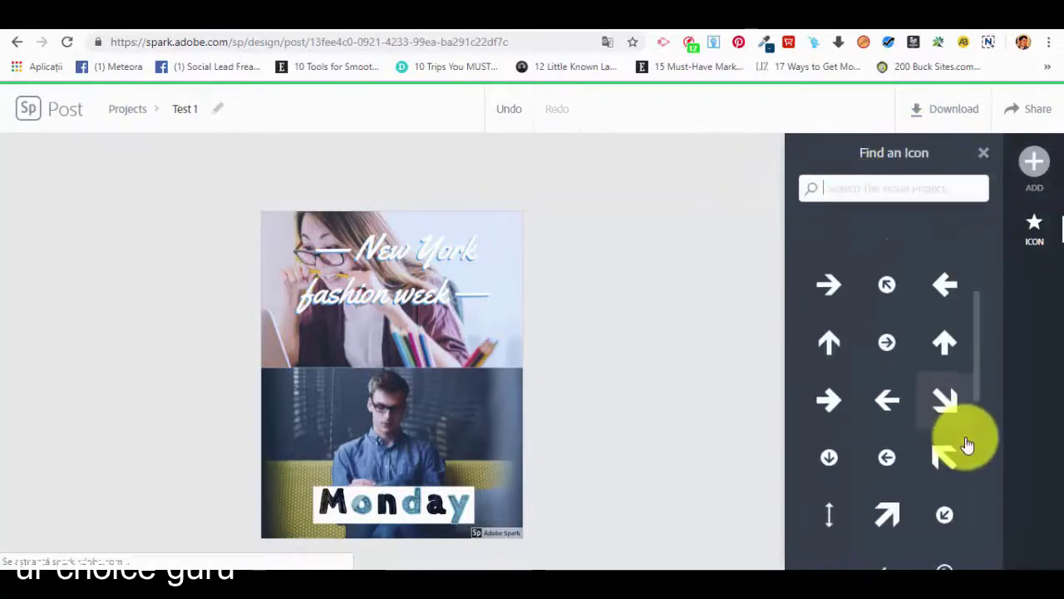
{"action": "scroll", "coordinate": [950, 427], "scroll_direction": "up", "scroll_amount": 2}
{"action": "left_click", "coordinate": [938, 326]}
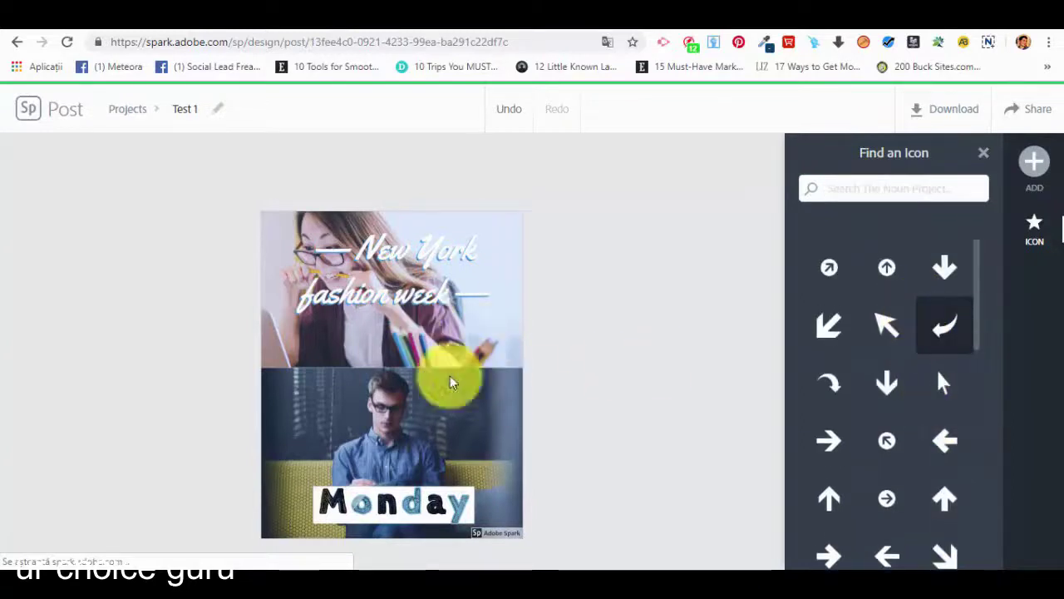
{"action": "left_click_drag", "start_coordinate": [423, 435], "coordinate": [488, 394]}
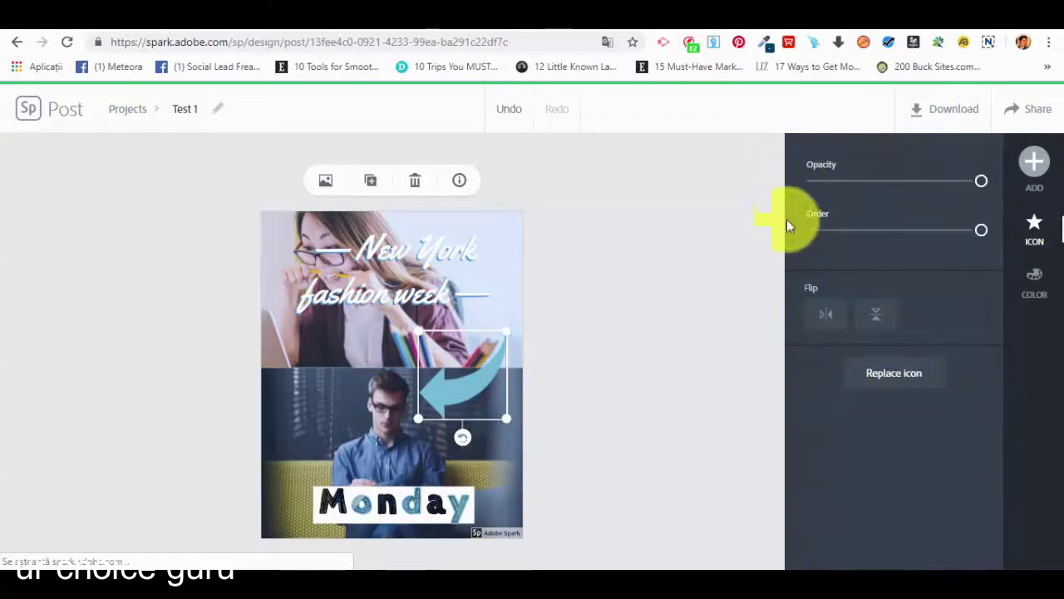
Step: Recolour the curved arrow icon dark magenta
{"action": "left_click", "coordinate": [1036, 291]}
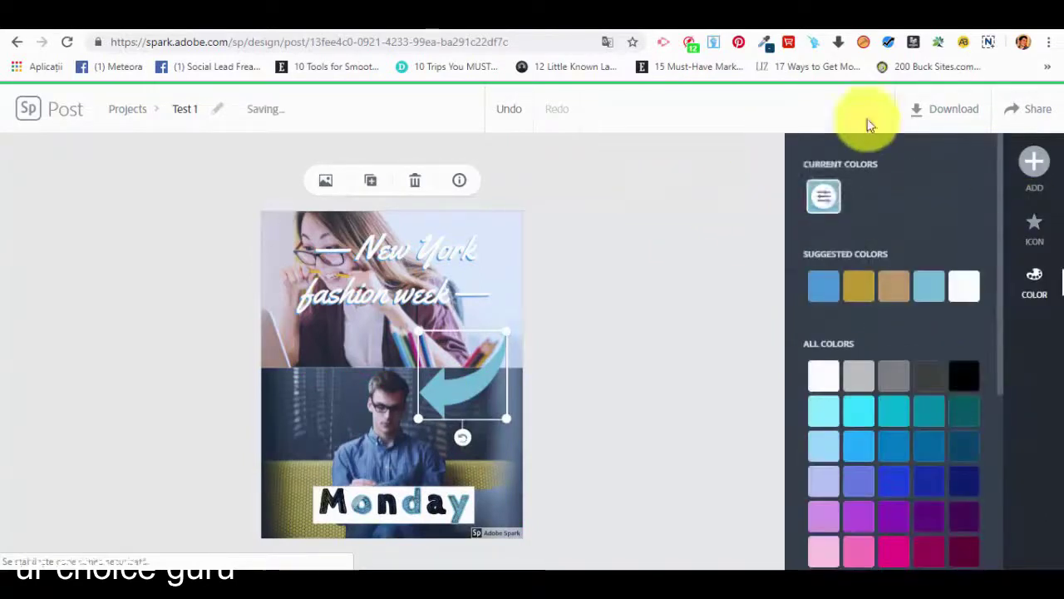
{"action": "left_click", "coordinate": [857, 287]}
{"action": "left_click", "coordinate": [928, 551]}
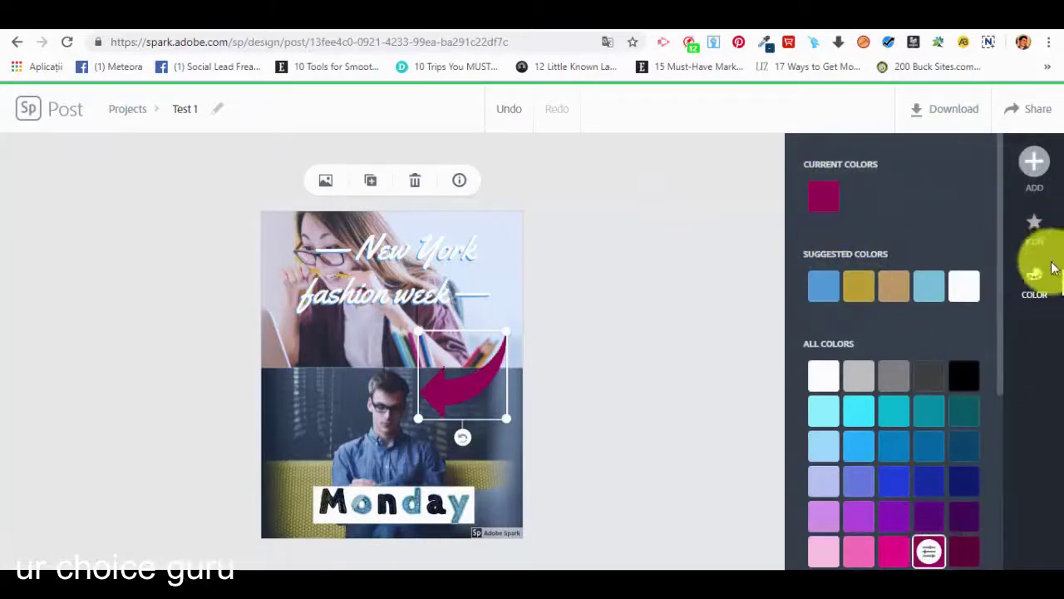
{"action": "left_click", "coordinate": [1035, 161]}
{"action": "left_click", "coordinate": [1043, 405]}
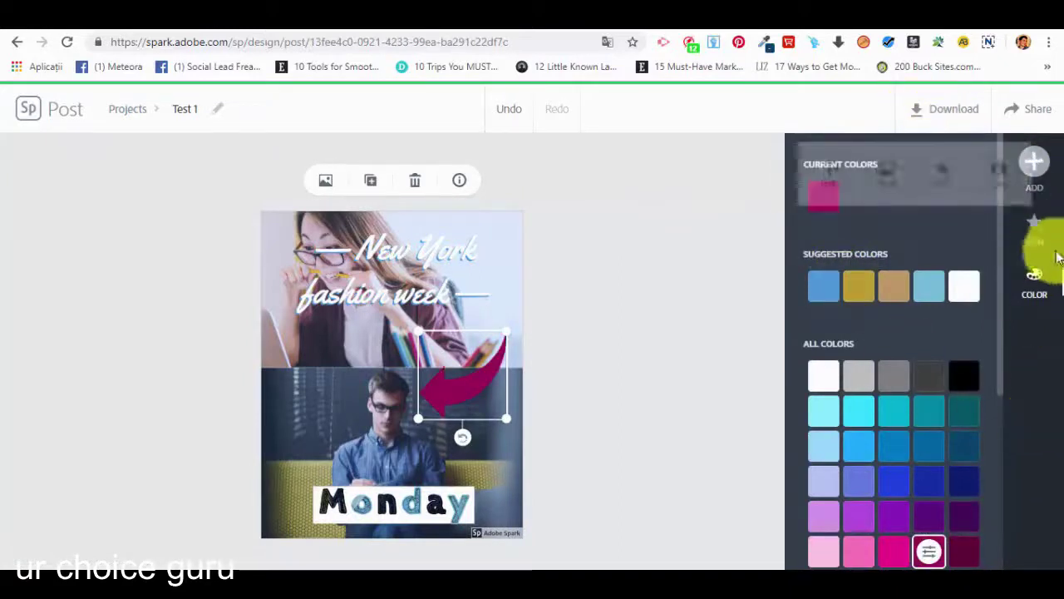
{"action": "left_click", "coordinate": [1031, 162]}
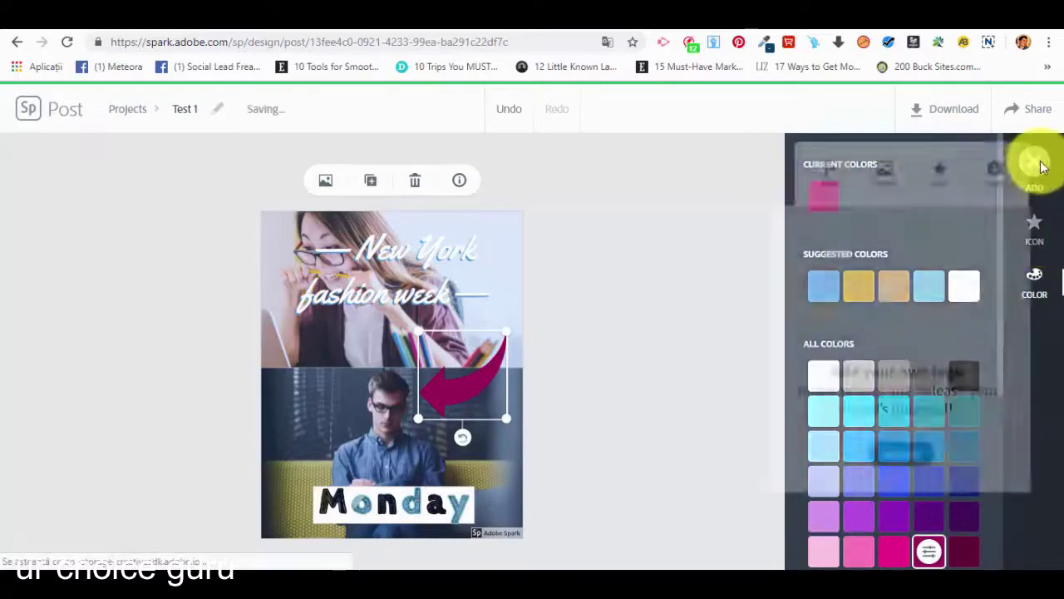
{"action": "left_click", "coordinate": [1031, 481]}
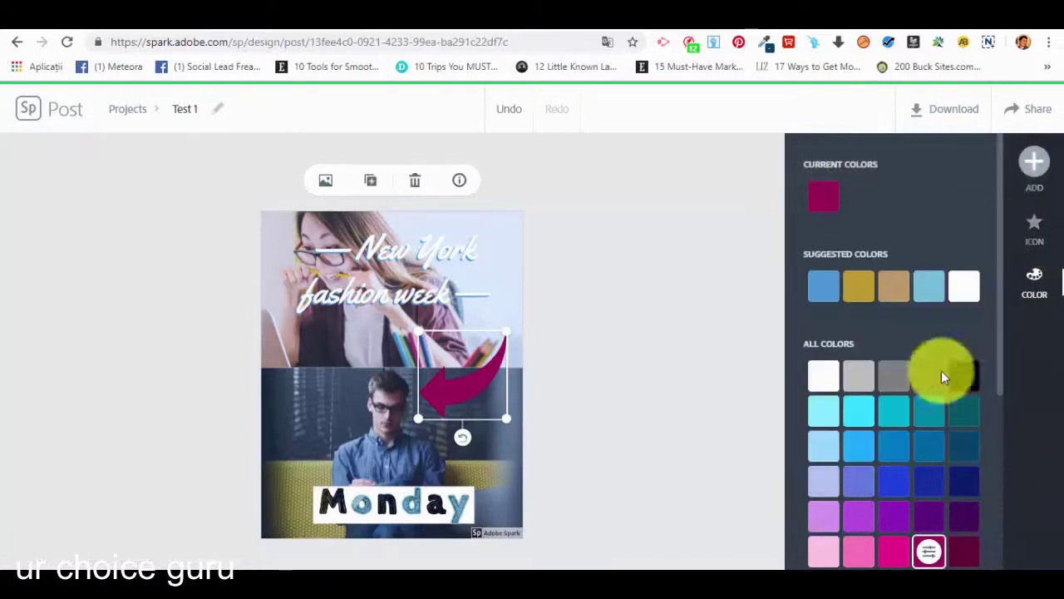
{"action": "scroll", "coordinate": [1001, 332], "scroll_direction": "down", "scroll_amount": 3}
{"action": "left_click", "coordinate": [512, 242]}
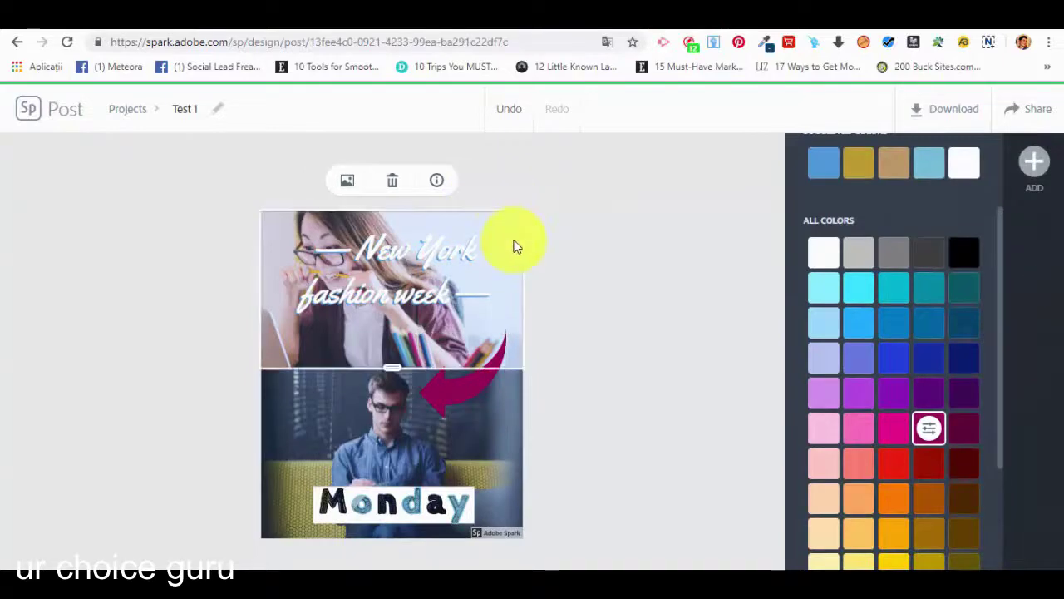
{"action": "left_click", "coordinate": [648, 400]}
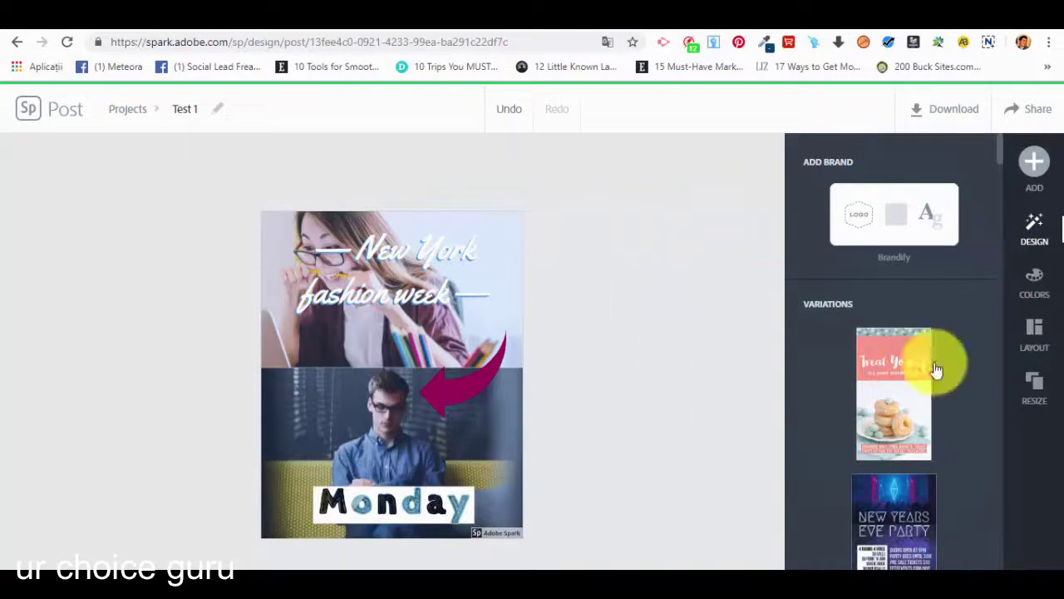
Step: Try out the Border setting of the post's layout and return it to its minimum
{"action": "left_click", "coordinate": [1036, 343]}
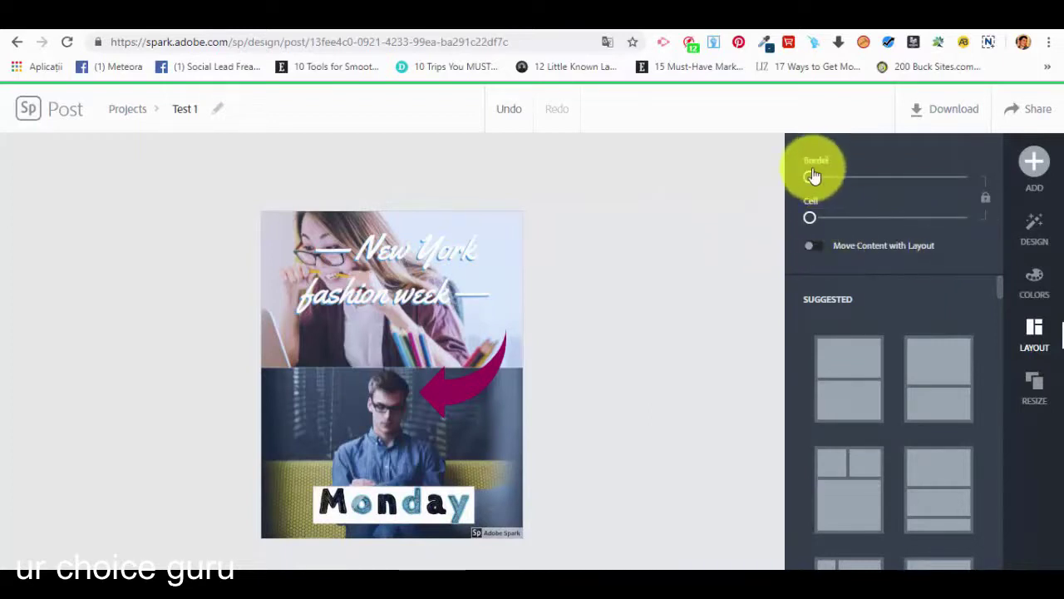
{"action": "left_click_drag", "start_coordinate": [843, 188], "coordinate": [809, 179]}
{"action": "left_click", "coordinate": [834, 254]}
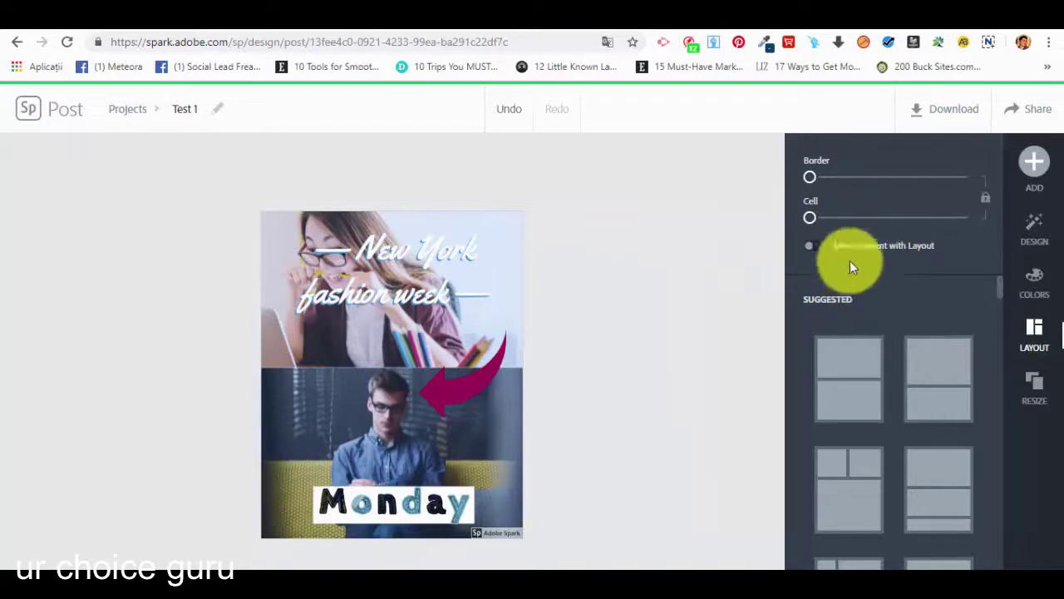
Step: Look through the colour palettes available for the whole post, including the Bold and Elegant groups
{"action": "left_click", "coordinate": [1031, 285]}
{"action": "scroll", "coordinate": [881, 250], "scroll_direction": "down", "scroll_amount": 2}
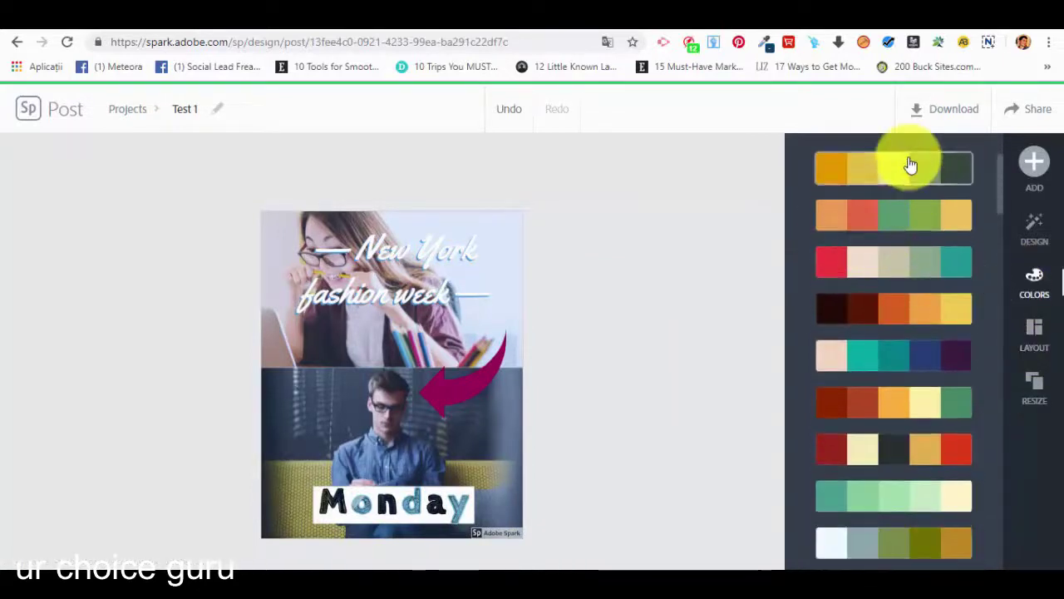
{"action": "scroll", "coordinate": [881, 249], "scroll_direction": "down", "scroll_amount": 1}
{"action": "scroll", "coordinate": [881, 320], "scroll_direction": "down", "scroll_amount": 8}
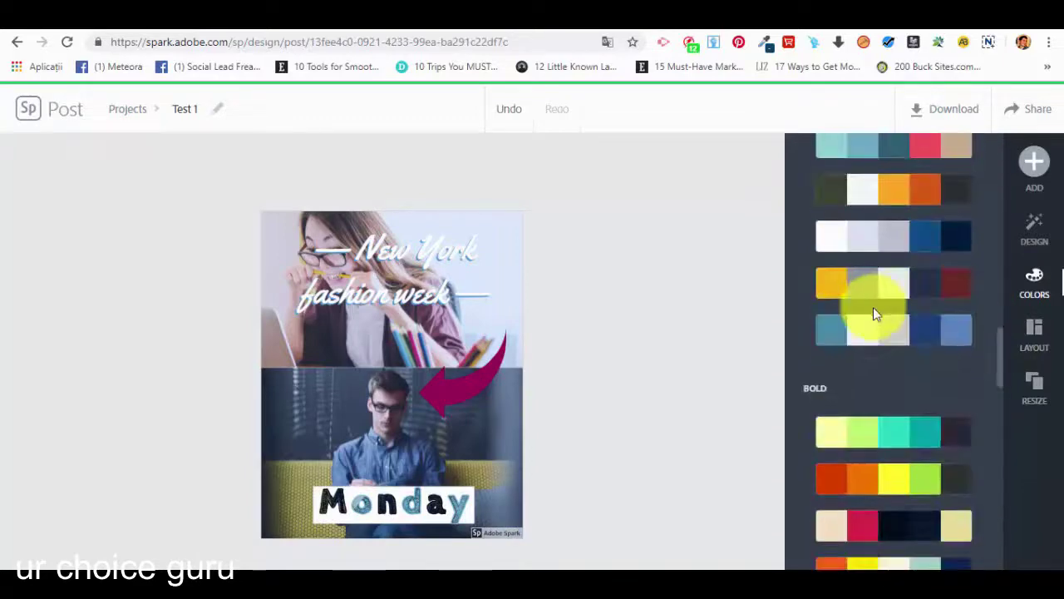
{"action": "scroll", "coordinate": [964, 444], "scroll_direction": "down", "scroll_amount": 10}
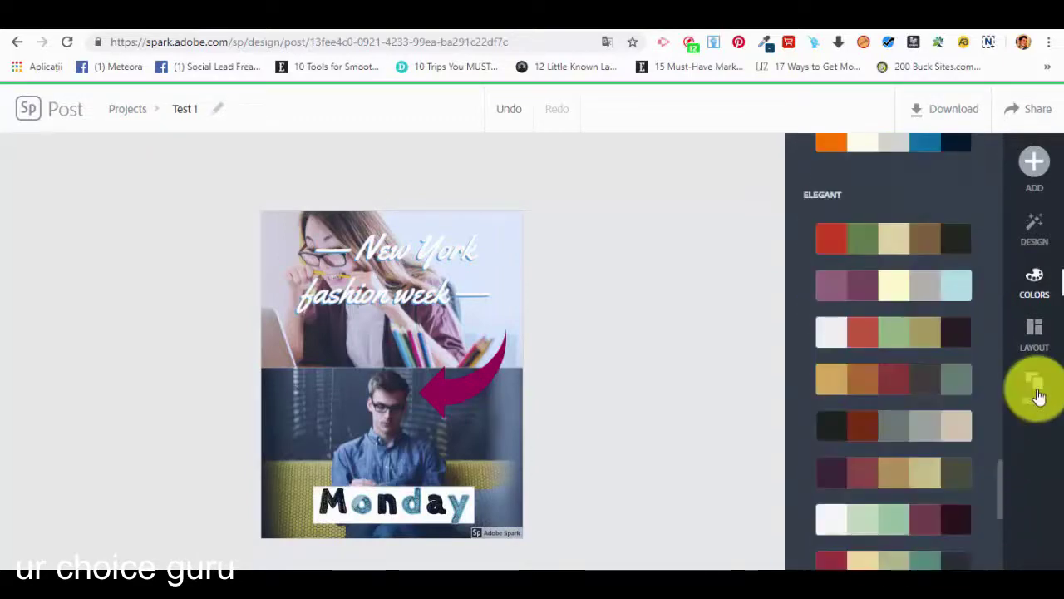
Step: Examine the formats the post can be resized to, covering social posts, print, social profile and standard sizes
{"action": "left_click", "coordinate": [1036, 389]}
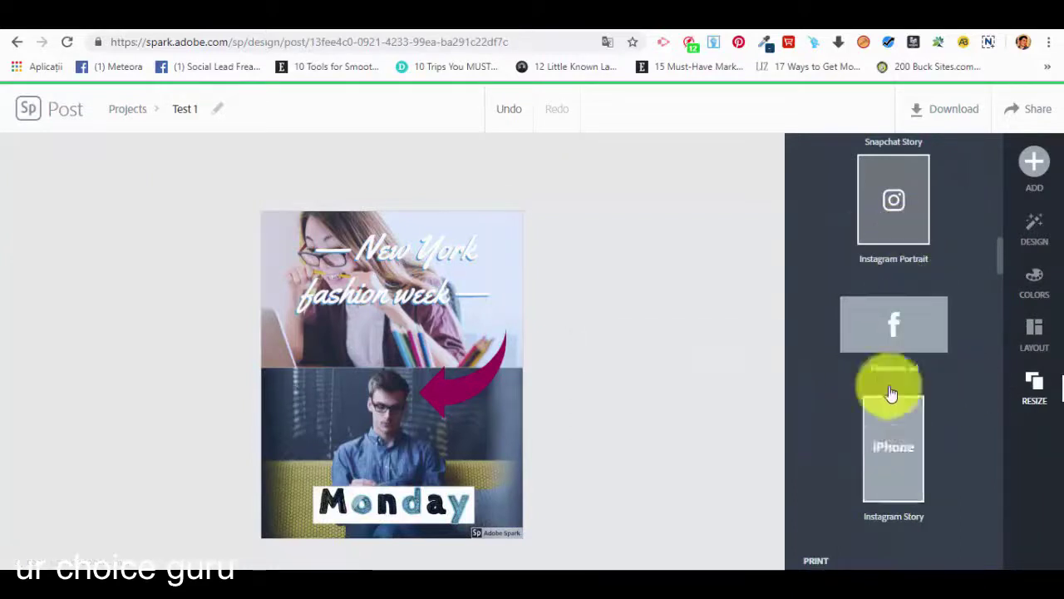
{"action": "scroll", "coordinate": [891, 309], "scroll_direction": "down", "scroll_amount": 4}
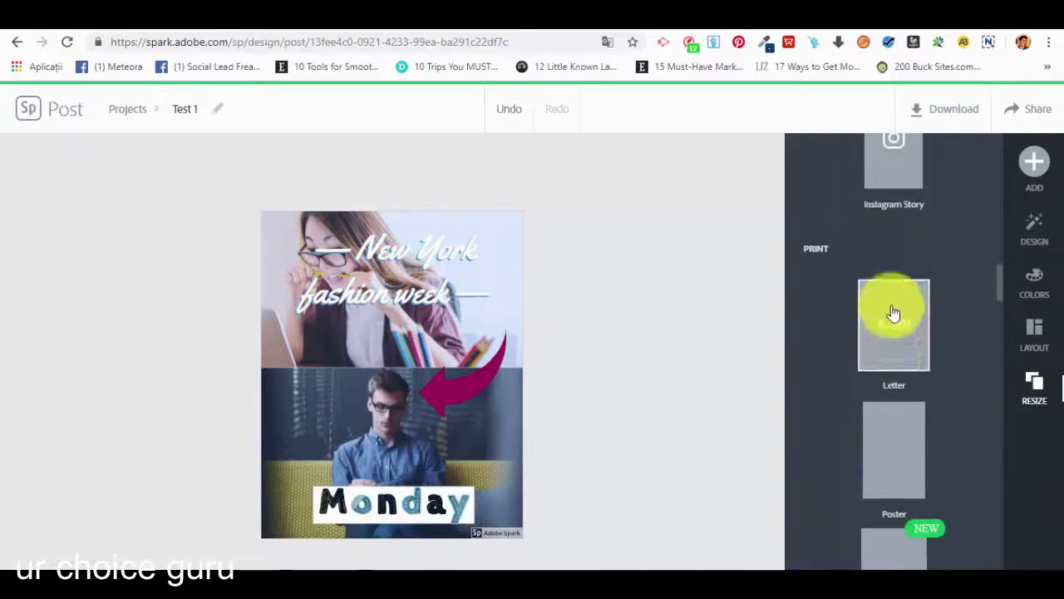
{"action": "scroll", "coordinate": [963, 472], "scroll_direction": "down", "scroll_amount": 10}
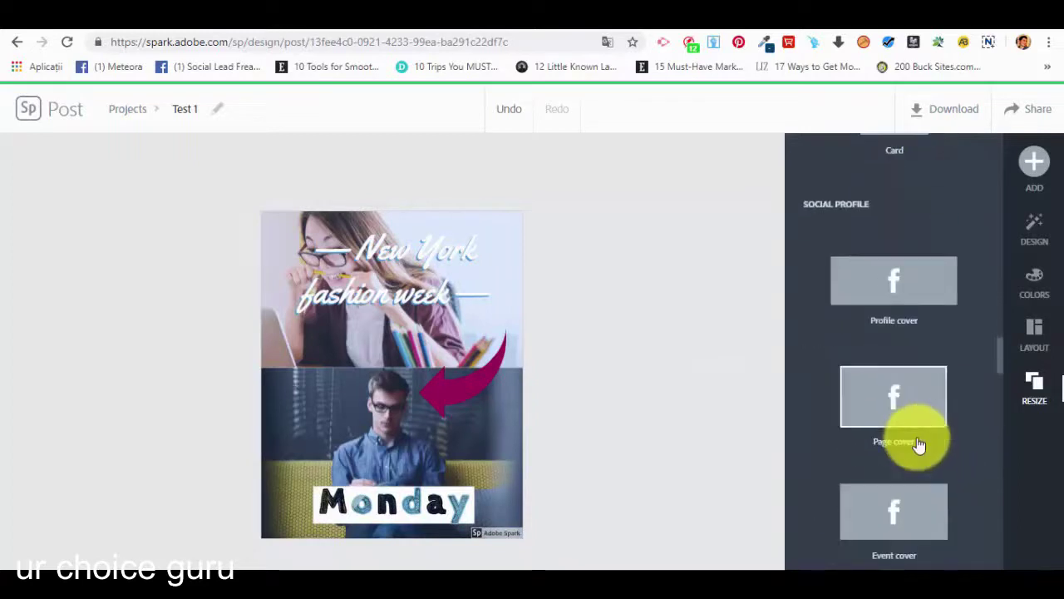
{"action": "scroll", "coordinate": [891, 435], "scroll_direction": "down", "scroll_amount": 4}
{"action": "scroll", "coordinate": [956, 437], "scroll_direction": "down", "scroll_amount": 4}
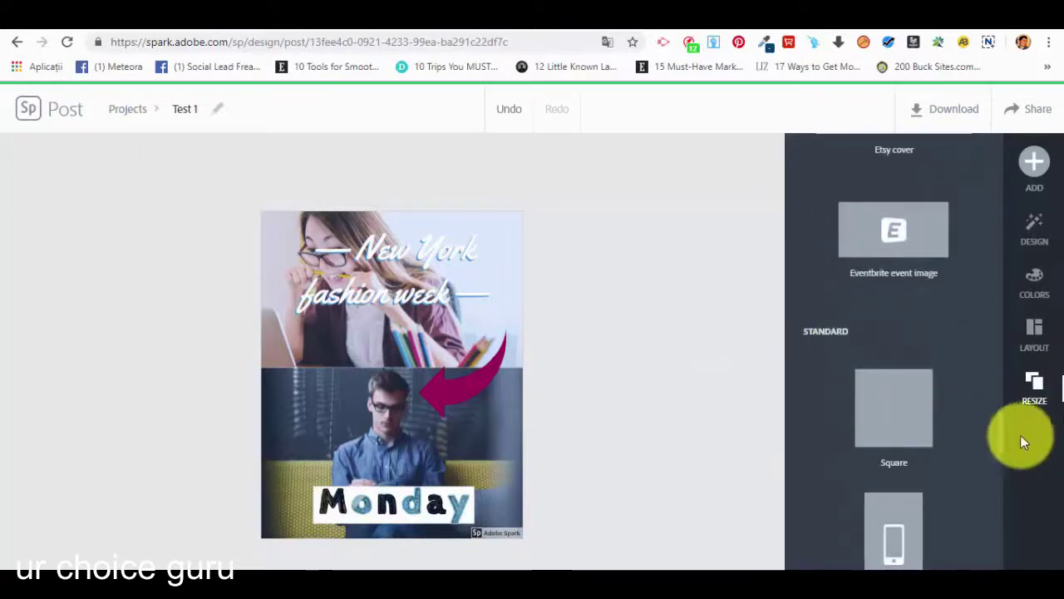
{"action": "scroll", "coordinate": [948, 199], "scroll_direction": "up", "scroll_amount": 20}
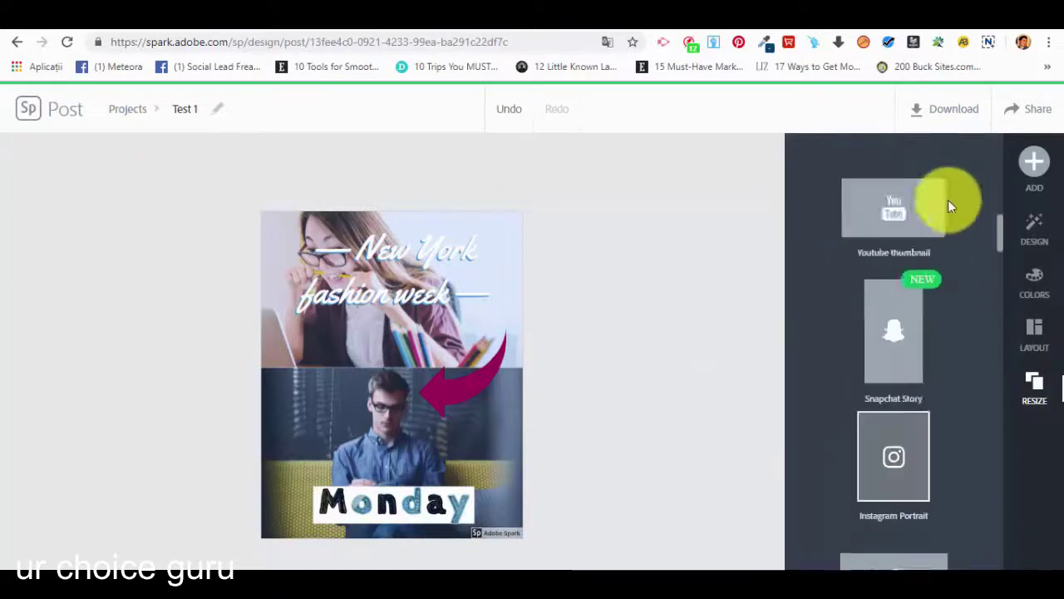
{"action": "left_click", "coordinate": [1025, 191]}
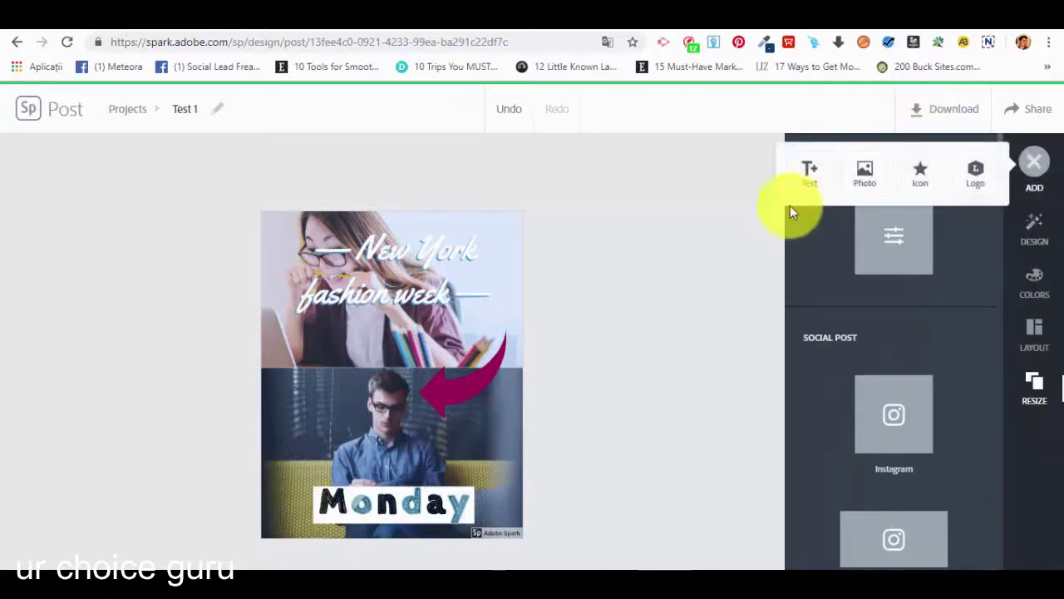
{"action": "left_click", "coordinate": [671, 296]}
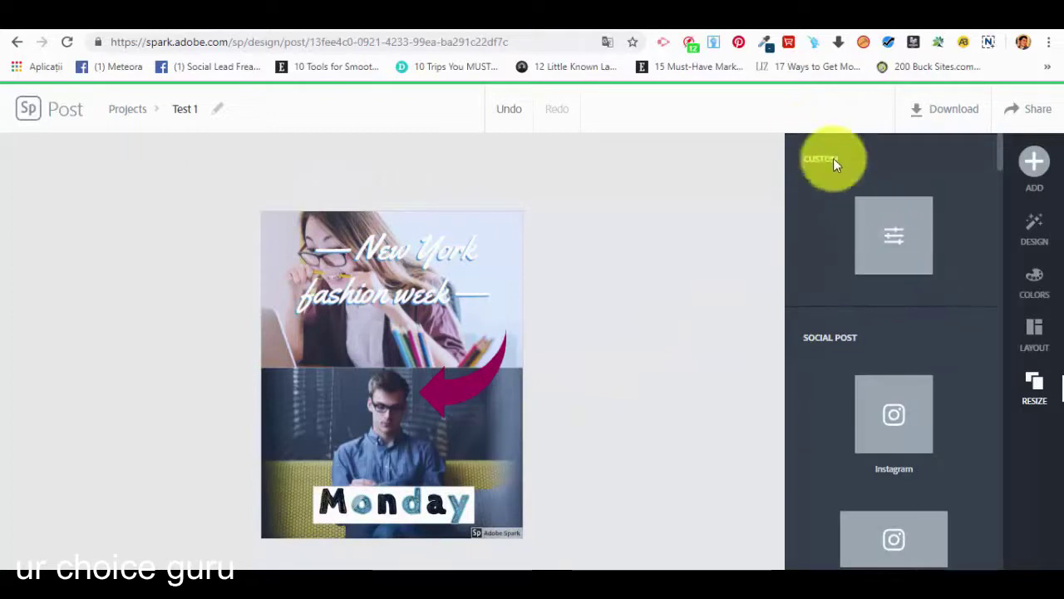
Step: Download the Test 1 post as an image, view the downloaded file, and return to the post
{"action": "scroll", "coordinate": [897, 320], "scroll_direction": "down", "scroll_amount": 8}
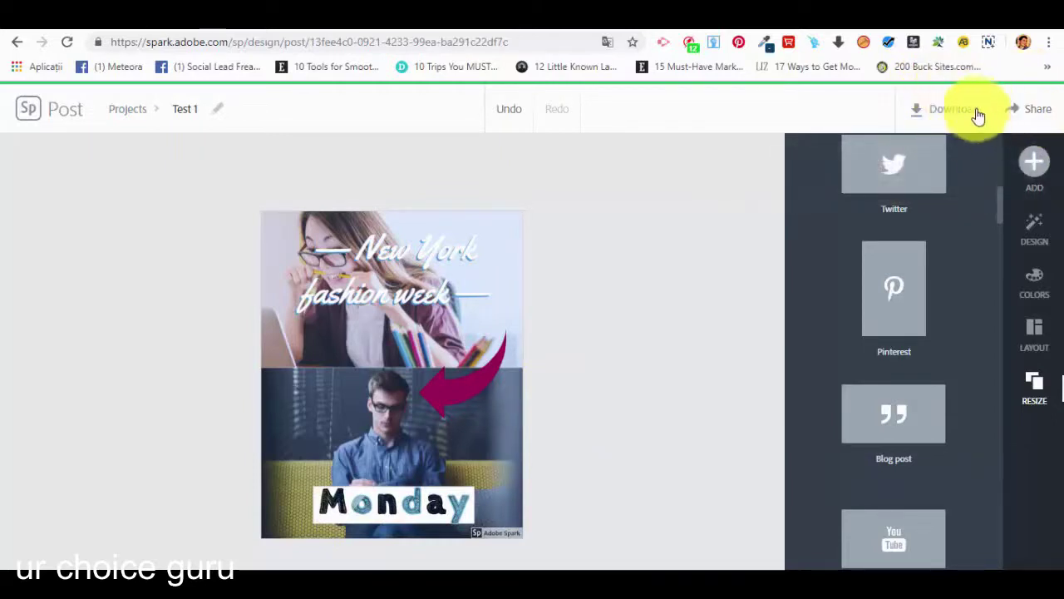
{"action": "left_click", "coordinate": [936, 110]}
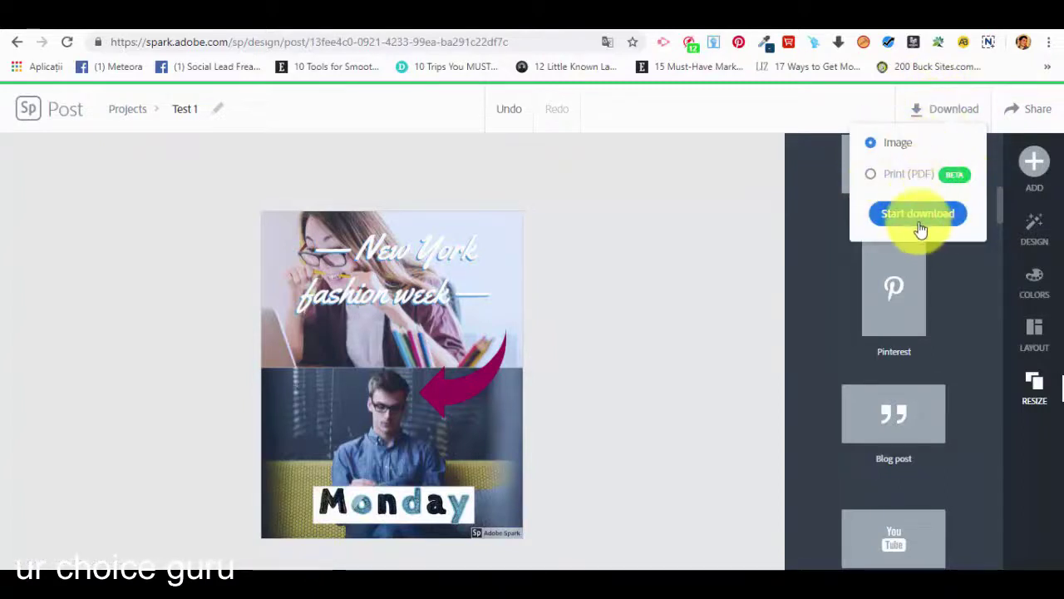
{"action": "left_click", "coordinate": [918, 216]}
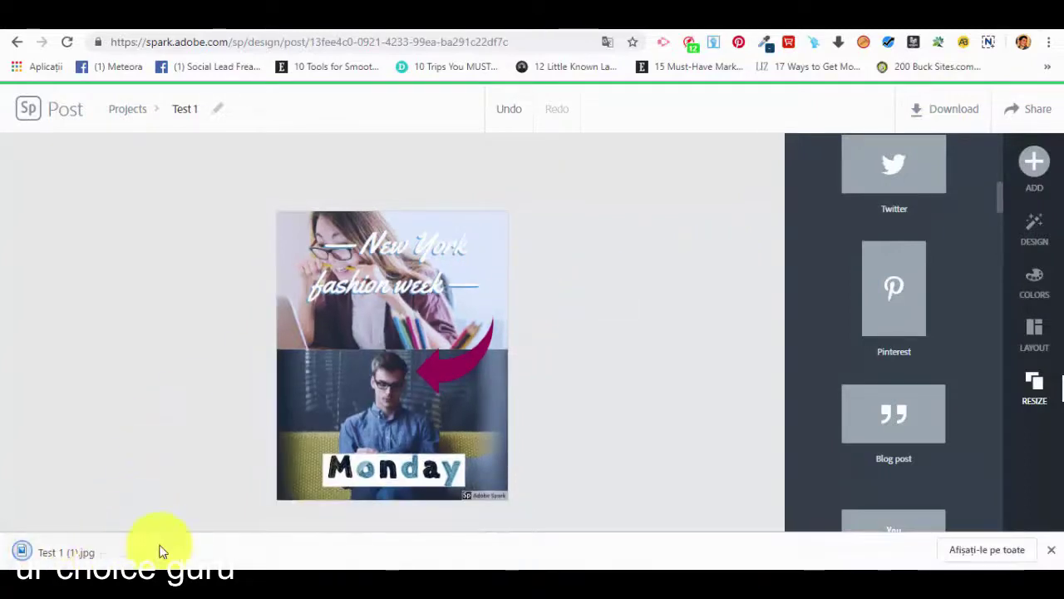
{"action": "left_click", "coordinate": [162, 552]}
{"action": "left_click", "coordinate": [207, 505]}
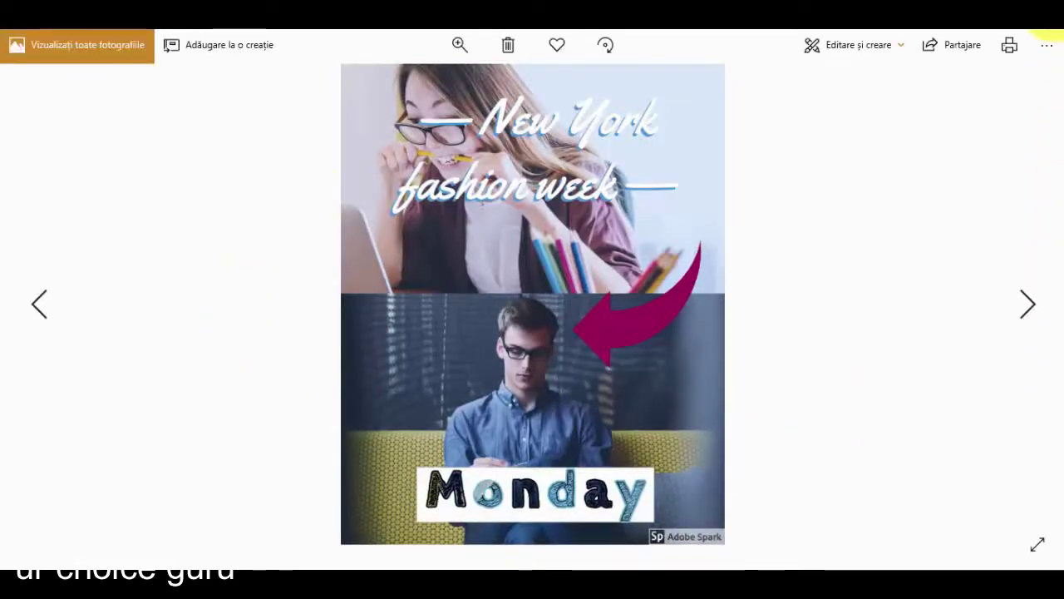
{"action": "left_click", "coordinate": [1049, 37]}
{"action": "left_click", "coordinate": [931, 58]}
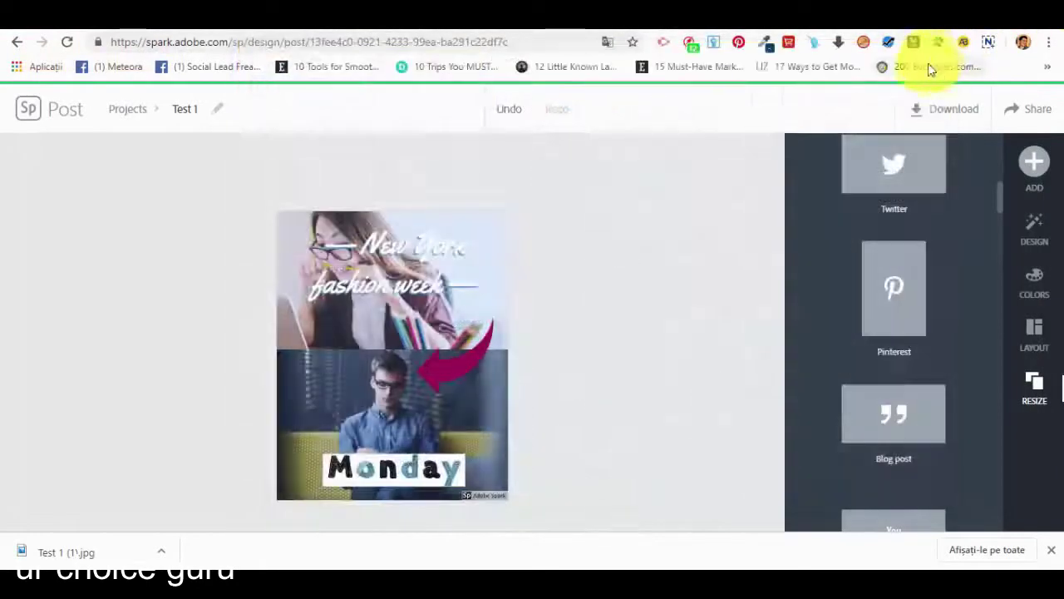
Step: Look at the sharing options offered for the Test 1 post and dismiss them
{"action": "left_click", "coordinate": [1026, 113]}
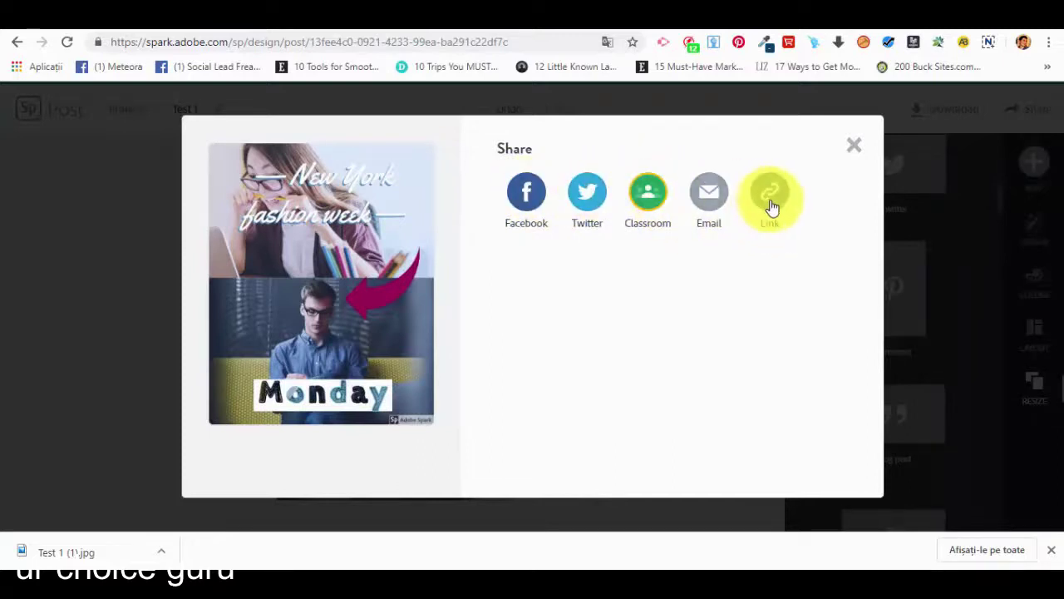
{"action": "left_click", "coordinate": [855, 149]}
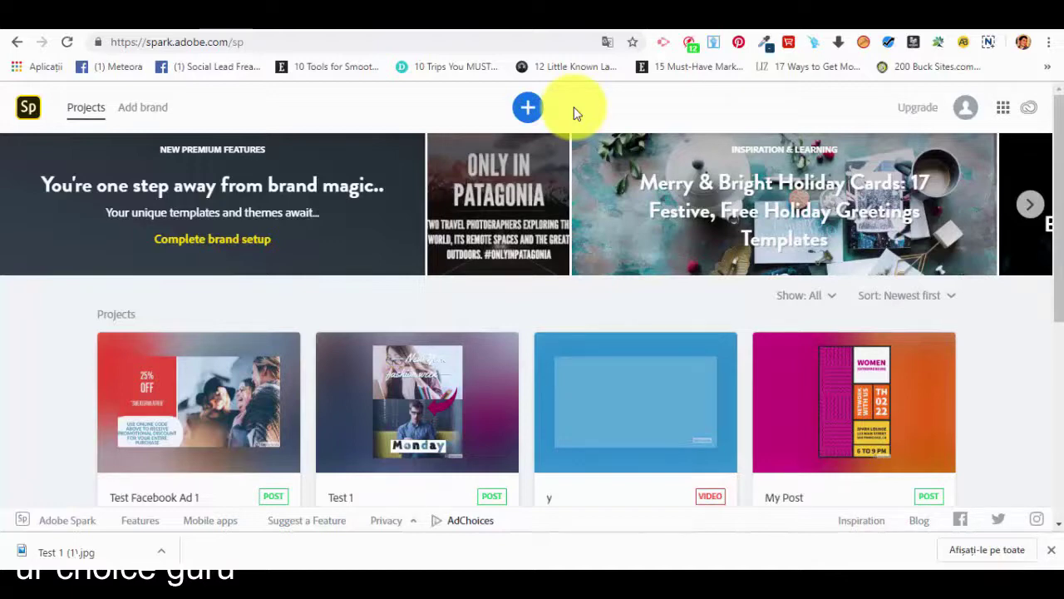
Step: Start a new project from the "25% OFF" Facebook Ad template in the Ads section of the graphic templates
{"action": "left_click", "coordinate": [528, 108]}
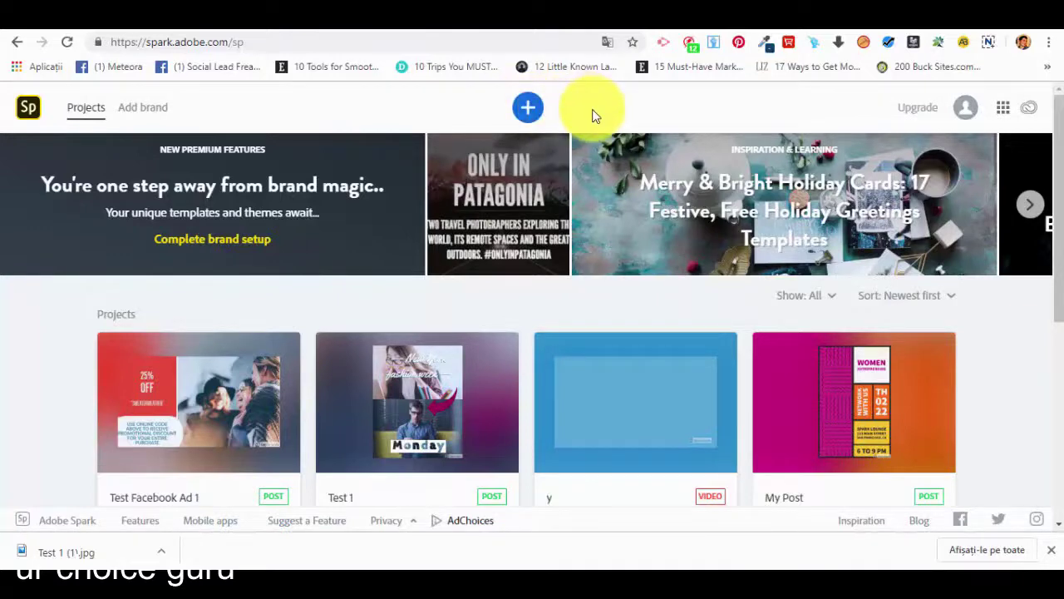
{"action": "left_click", "coordinate": [529, 110]}
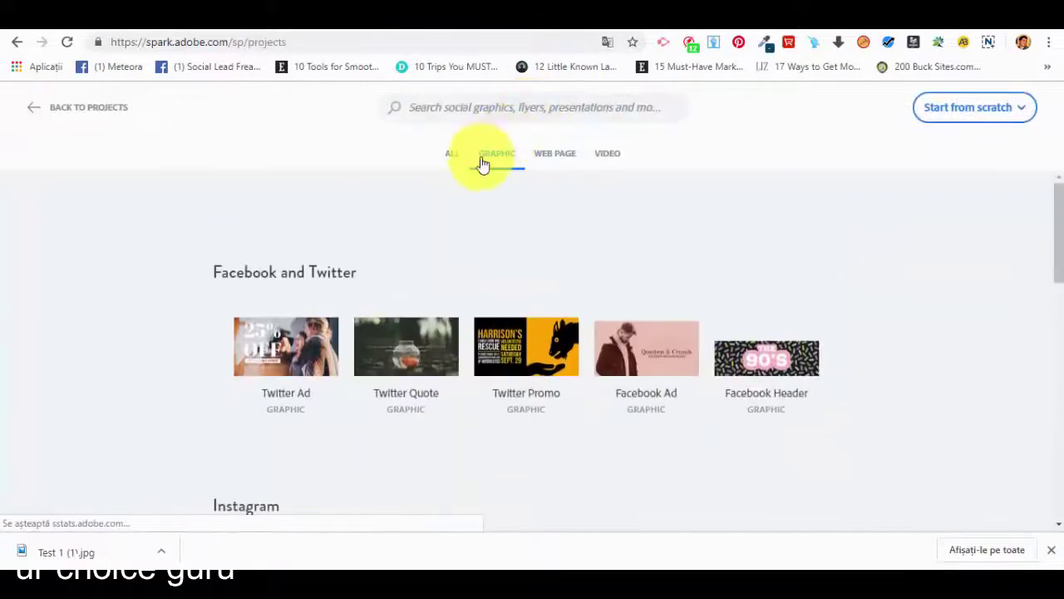
{"action": "scroll", "coordinate": [434, 270], "scroll_direction": "down", "scroll_amount": 3}
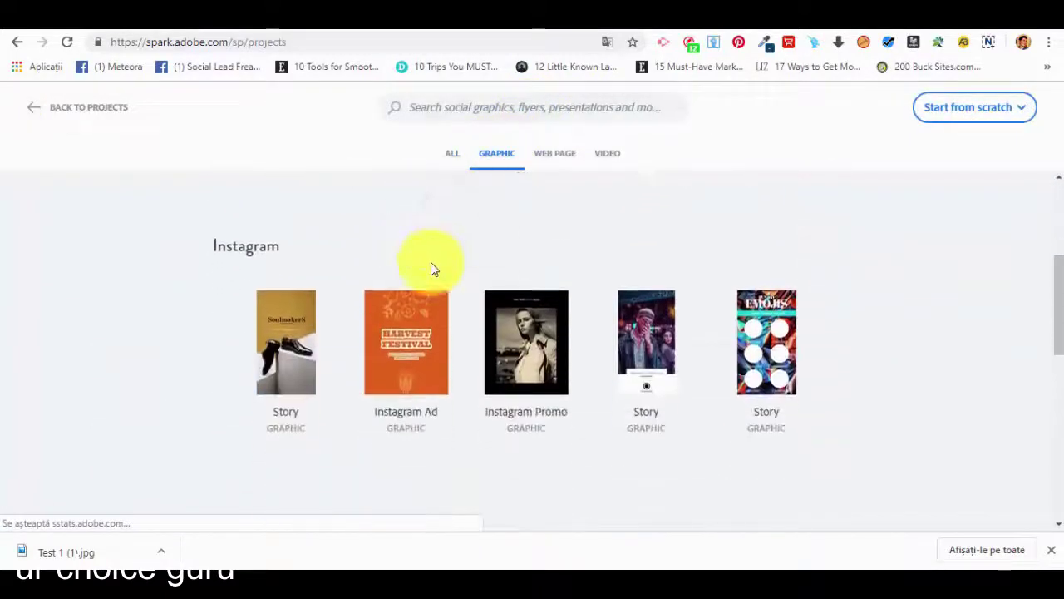
{"action": "scroll", "coordinate": [431, 262], "scroll_direction": "down", "scroll_amount": 7}
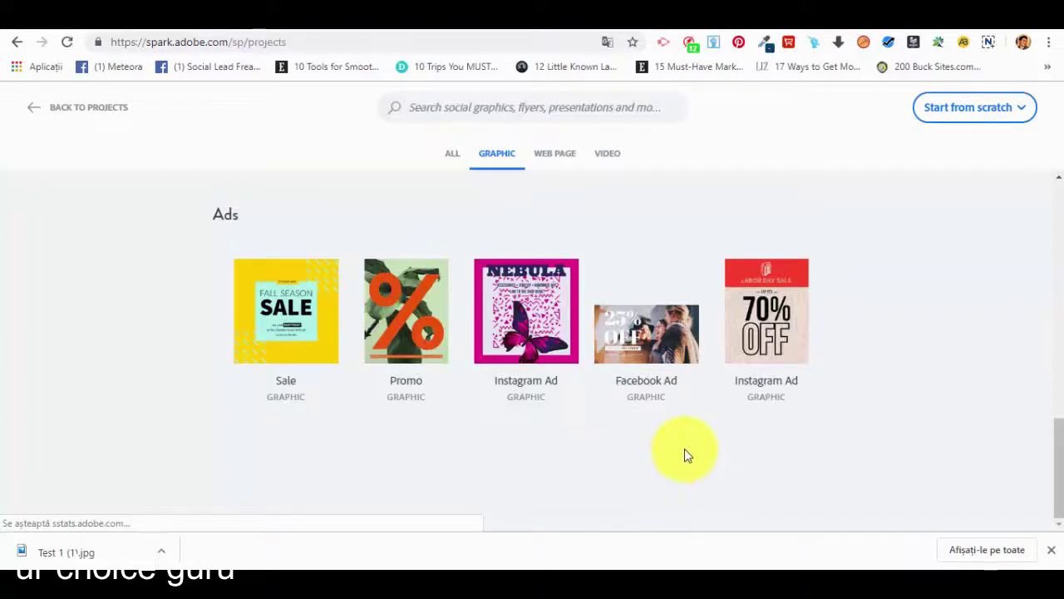
{"action": "mouse_move", "coordinate": [661, 396]}
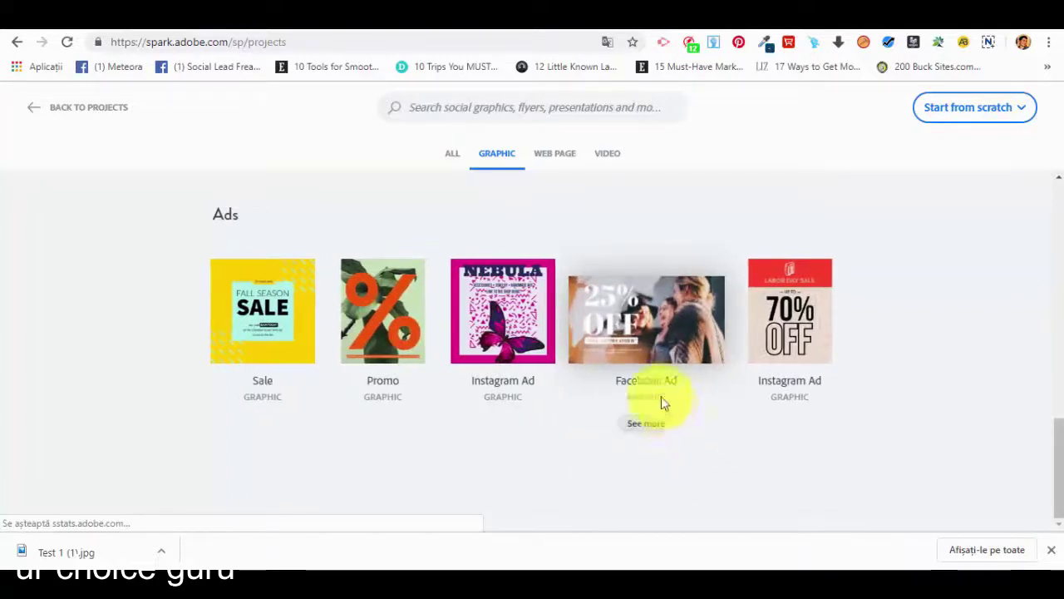
{"action": "left_click", "coordinate": [647, 329]}
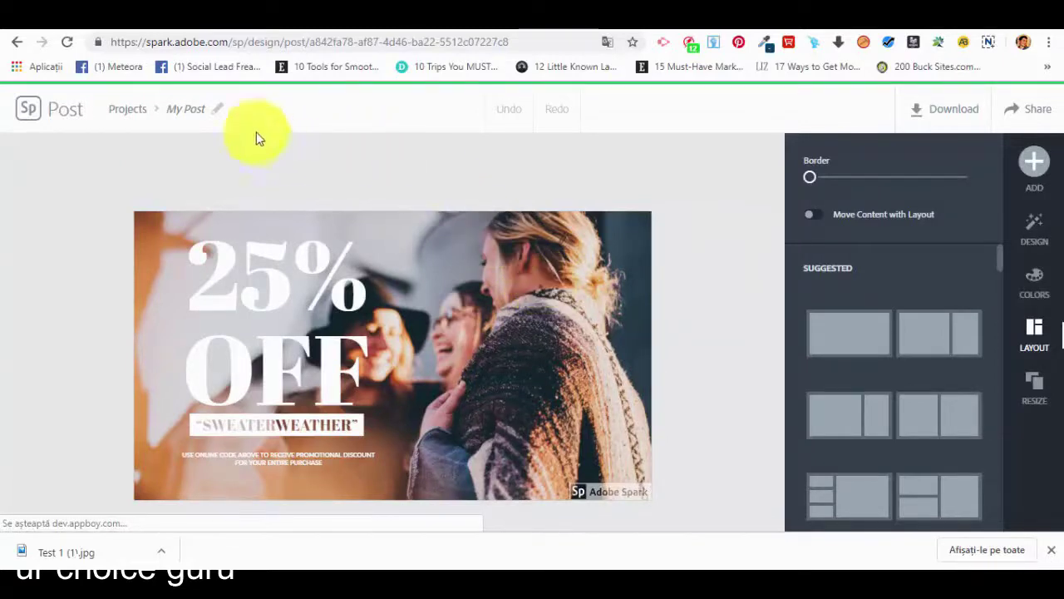
Step: Rename the new post as "Facebook Ad Templ"
{"action": "left_click", "coordinate": [198, 106]}
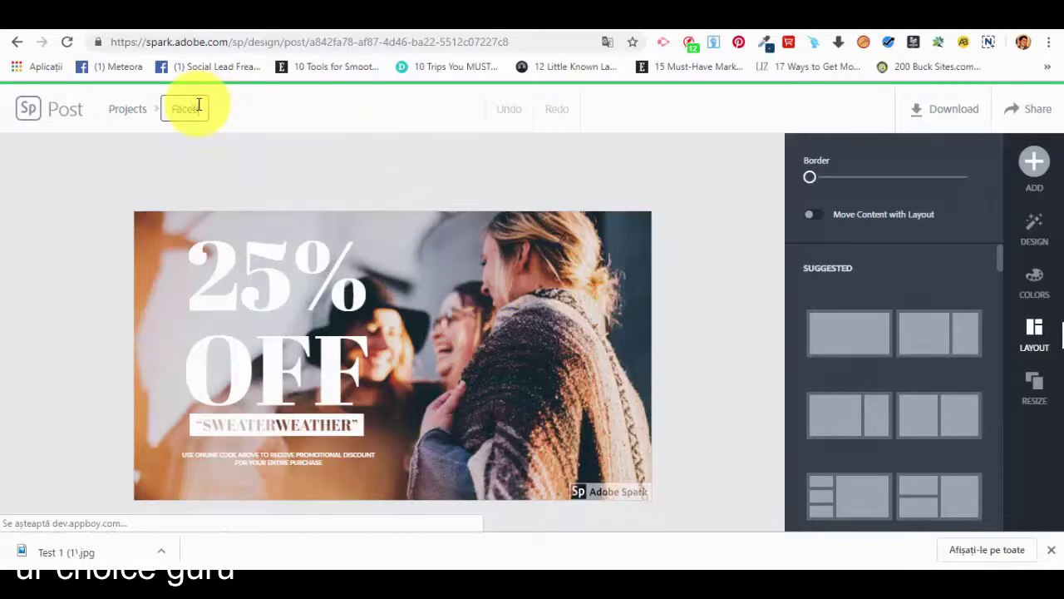
{"action": "type", "text": "Facebook Ad Template"}
{"action": "left_click", "coordinate": [325, 190]}
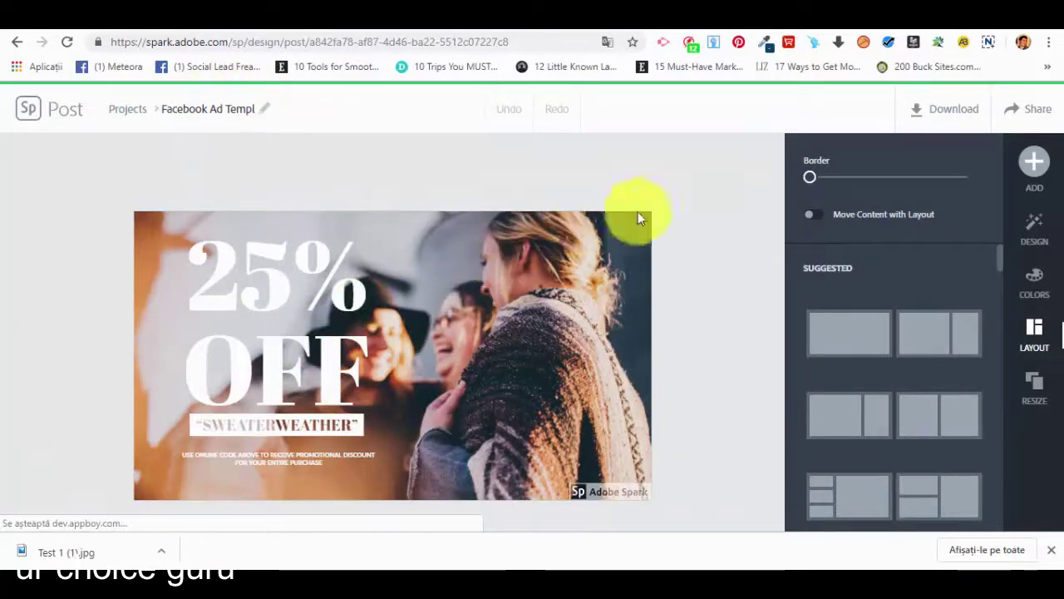
Step: Look through the element types that can be added to the post and its suggested, simple, banner and grid layouts
{"action": "left_click", "coordinate": [1035, 185]}
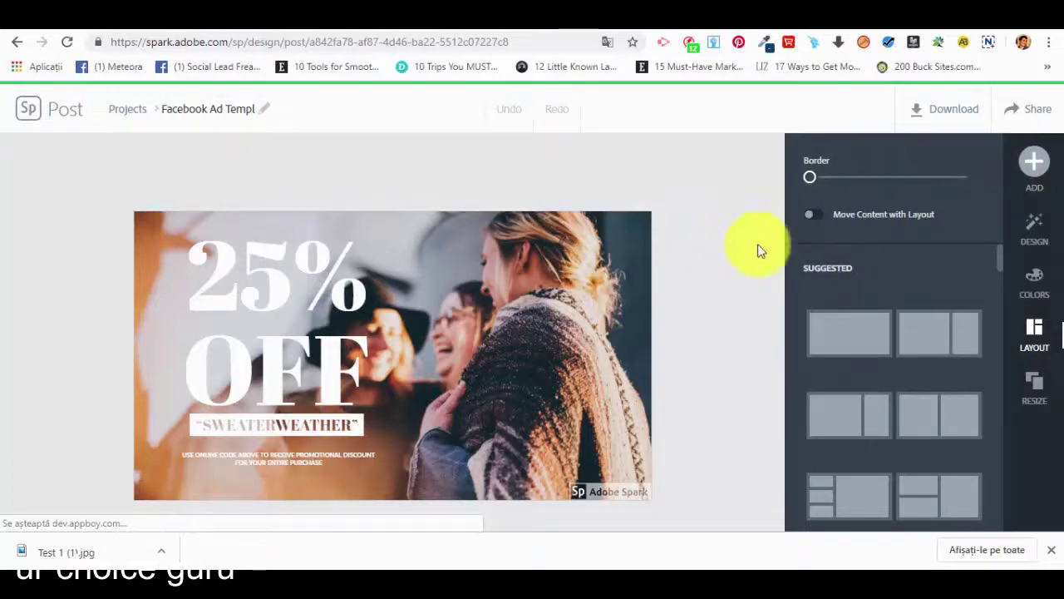
{"action": "left_click", "coordinate": [1034, 166]}
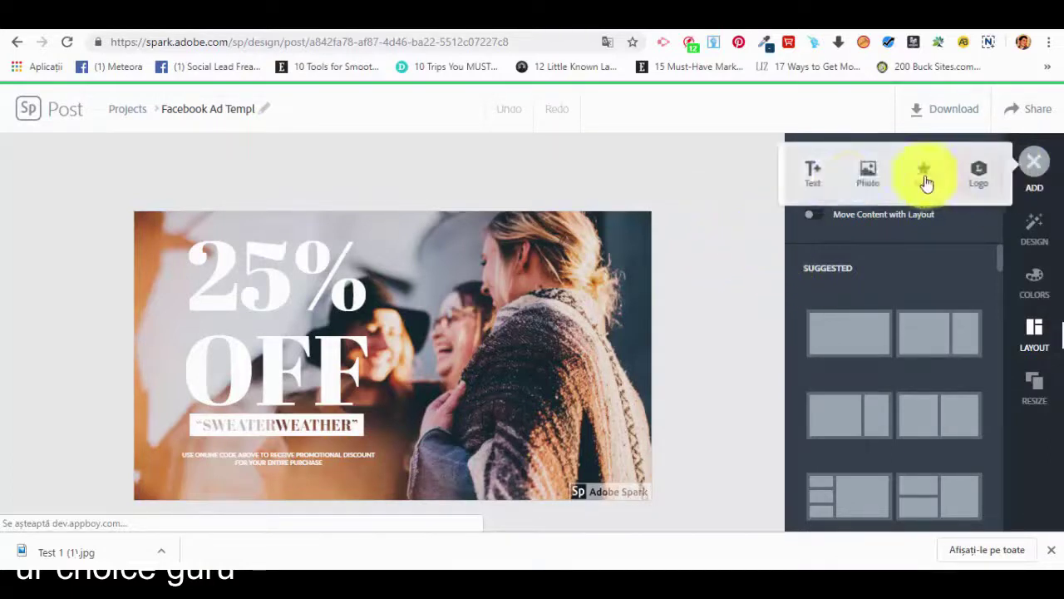
{"action": "left_click", "coordinate": [888, 383]}
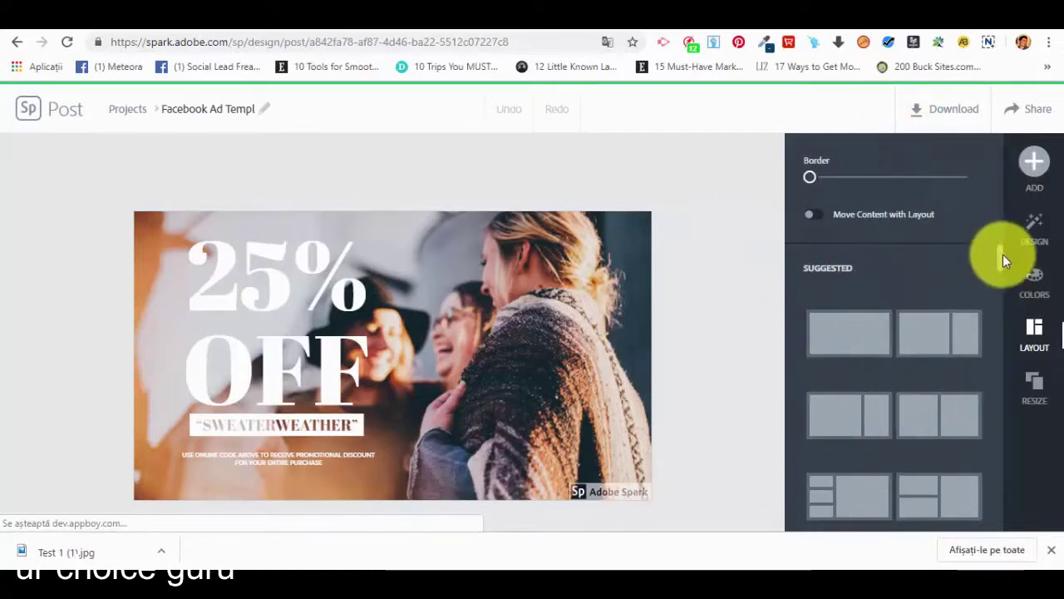
{"action": "scroll", "coordinate": [860, 281], "scroll_direction": "down", "scroll_amount": 3}
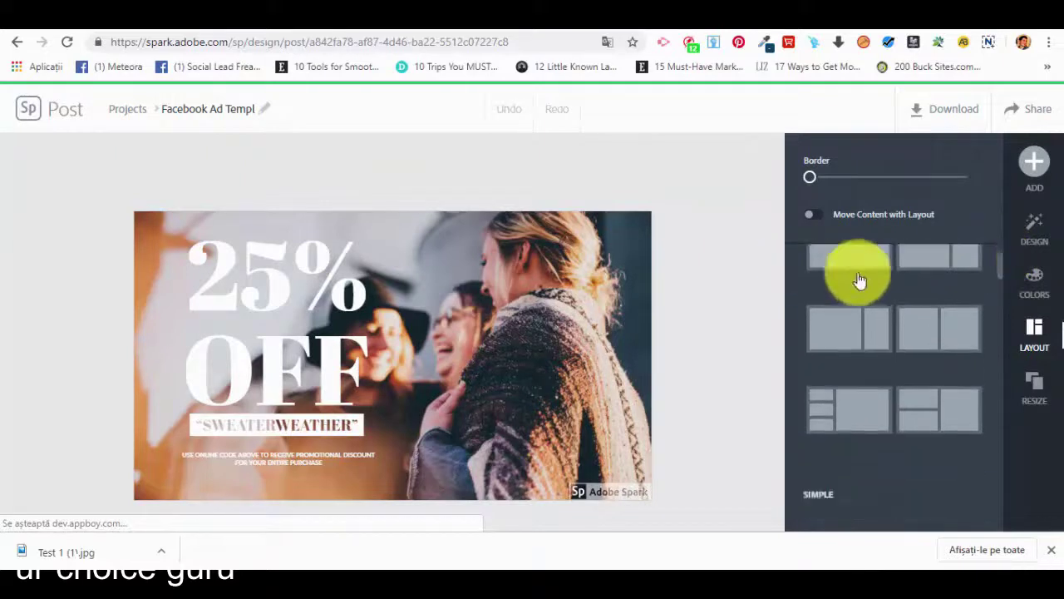
{"action": "scroll", "coordinate": [883, 330], "scroll_direction": "down", "scroll_amount": 3}
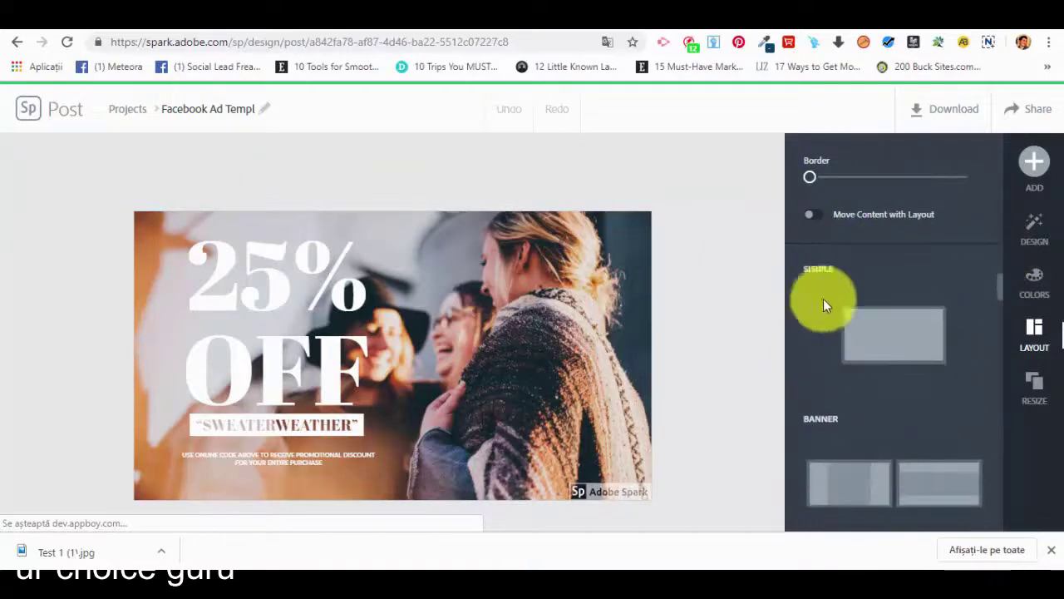
{"action": "scroll", "coordinate": [881, 315], "scroll_direction": "down", "scroll_amount": 2}
{"action": "scroll", "coordinate": [964, 394], "scroll_direction": "down", "scroll_amount": 3}
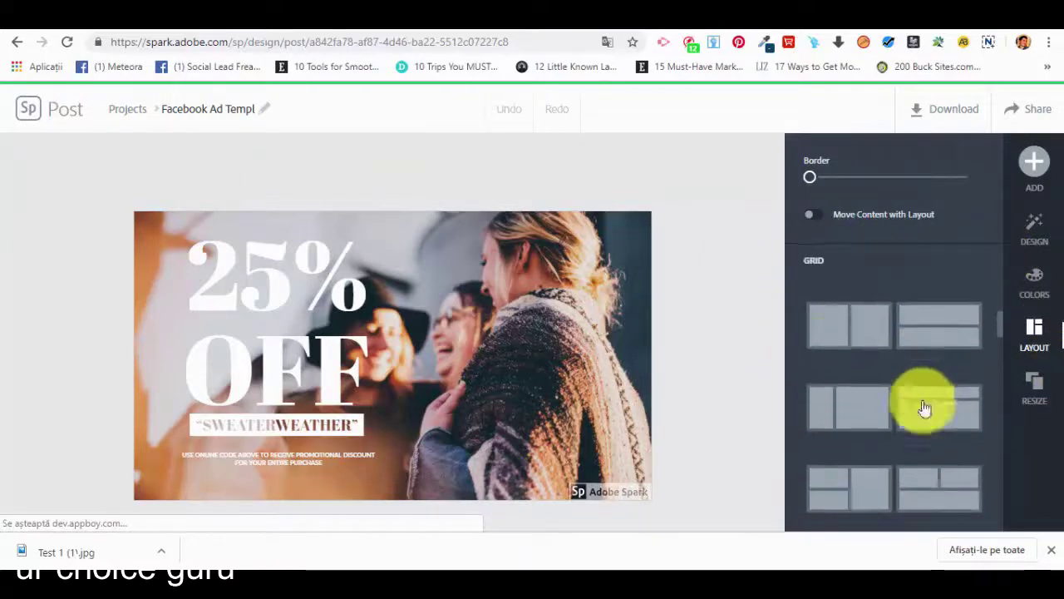
{"action": "scroll", "coordinate": [922, 423], "scroll_direction": "down", "scroll_amount": 3}
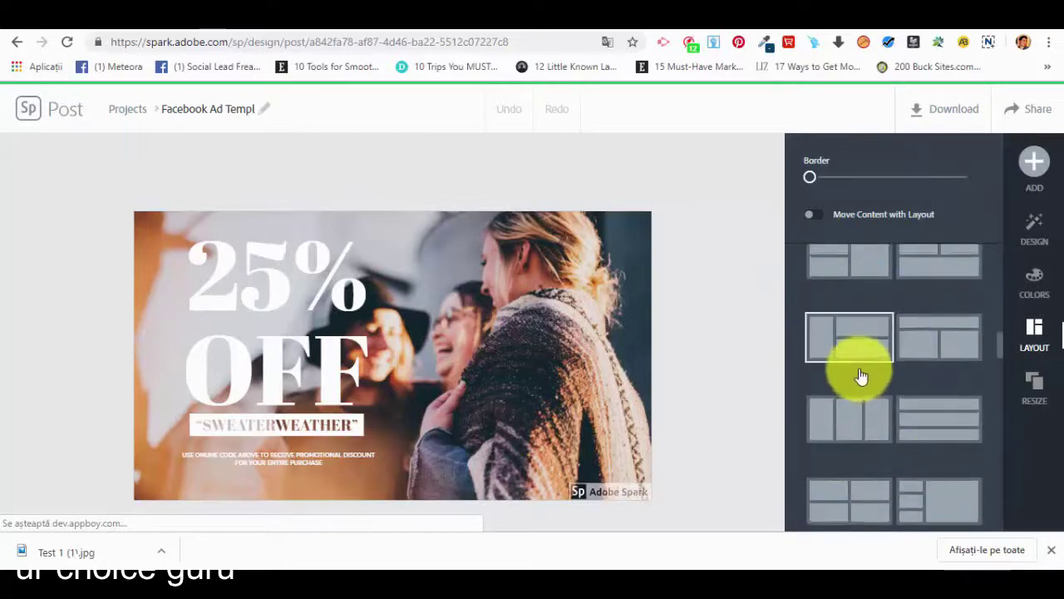
{"action": "scroll", "coordinate": [864, 399], "scroll_direction": "up", "scroll_amount": 2}
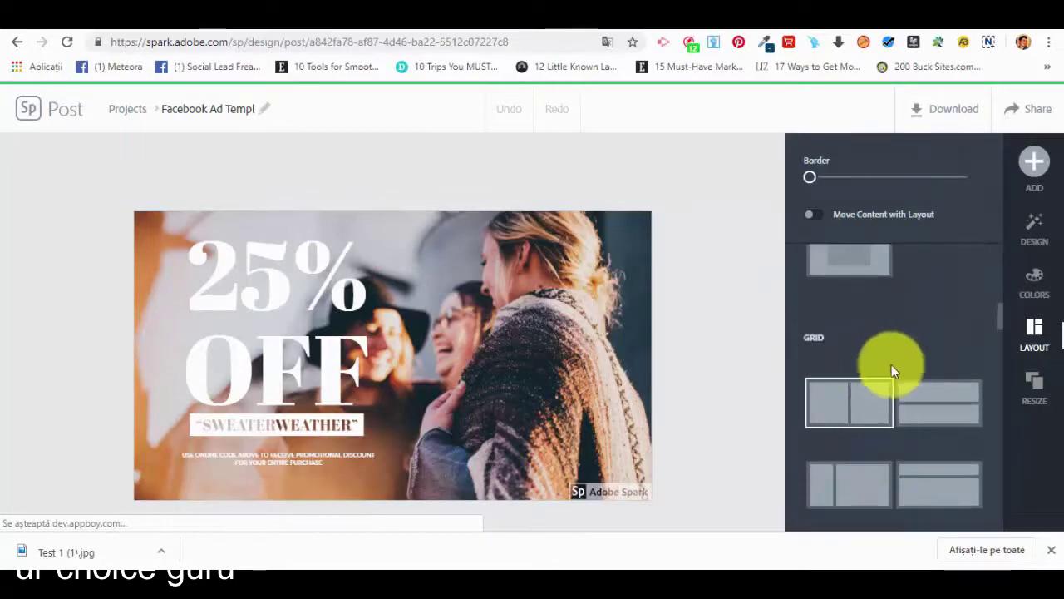
{"action": "scroll", "coordinate": [893, 366], "scroll_direction": "down", "scroll_amount": 2}
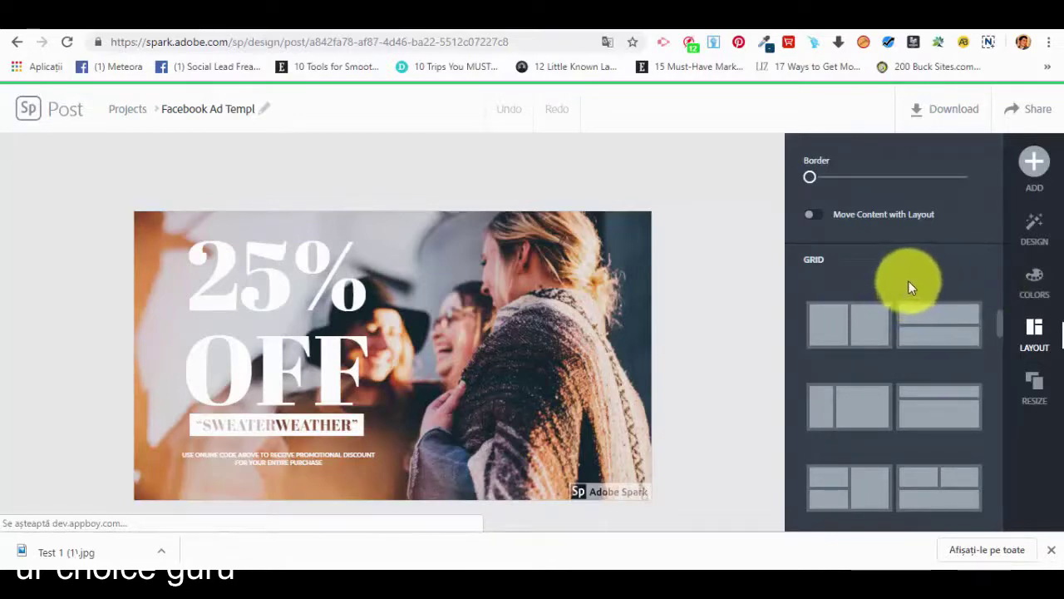
Step: Apply the "Memorial Day 5K Trail Run" design variation to the Facebook ad post
{"action": "left_click", "coordinate": [1037, 225]}
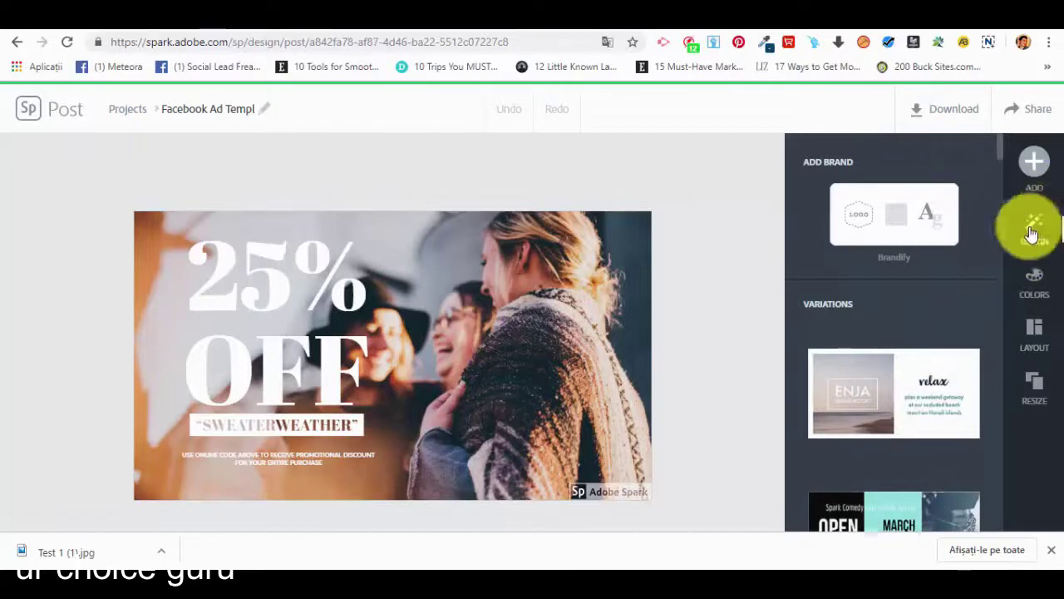
{"action": "scroll", "coordinate": [838, 332], "scroll_direction": "down", "scroll_amount": 1}
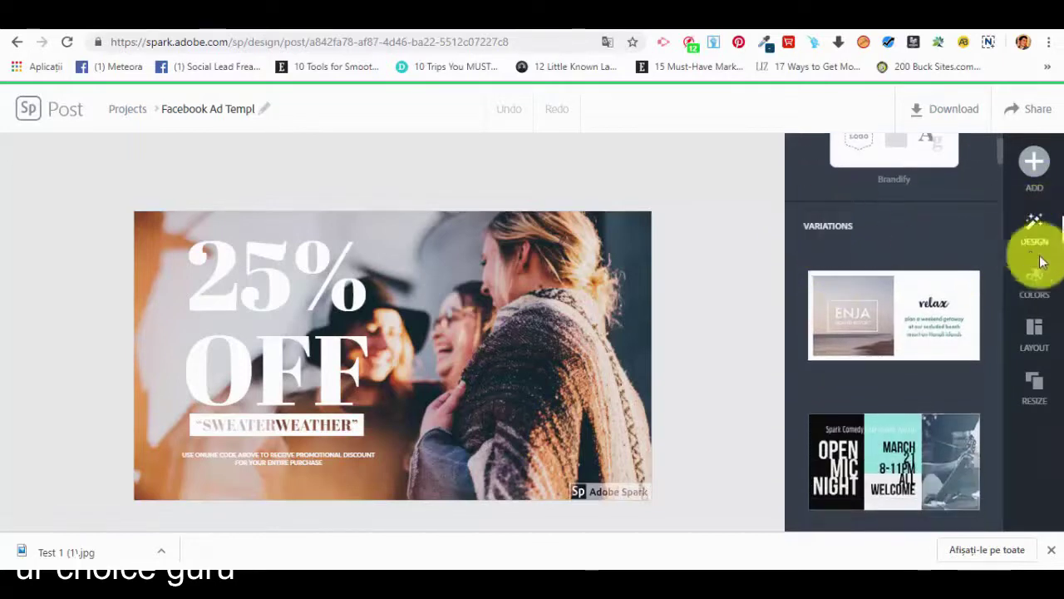
{"action": "scroll", "coordinate": [937, 292], "scroll_direction": "down", "scroll_amount": 3}
{"action": "scroll", "coordinate": [940, 307], "scroll_direction": "down", "scroll_amount": 9}
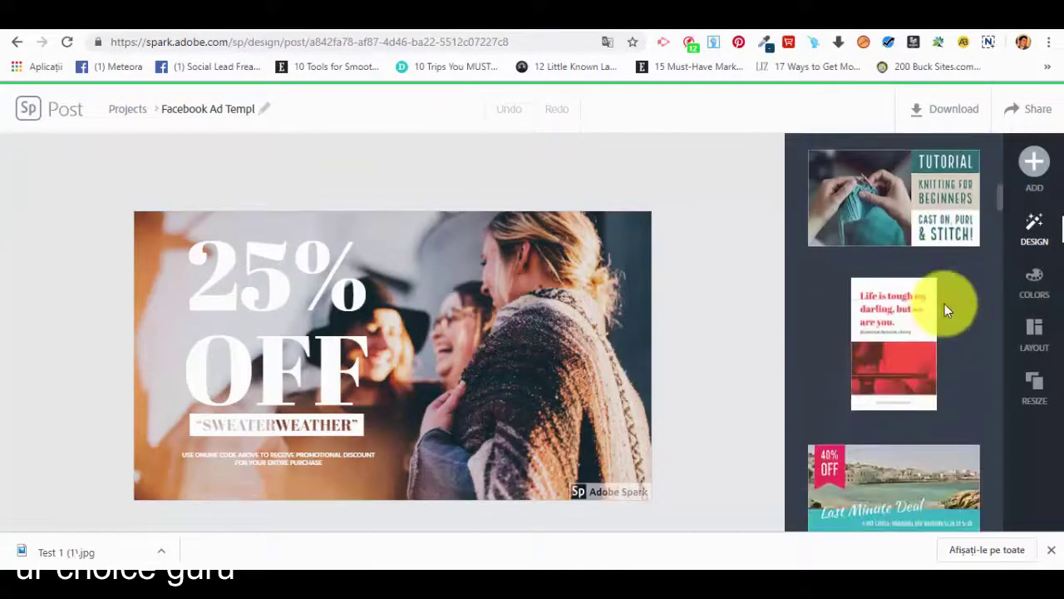
{"action": "scroll", "coordinate": [936, 301], "scroll_direction": "down", "scroll_amount": 2}
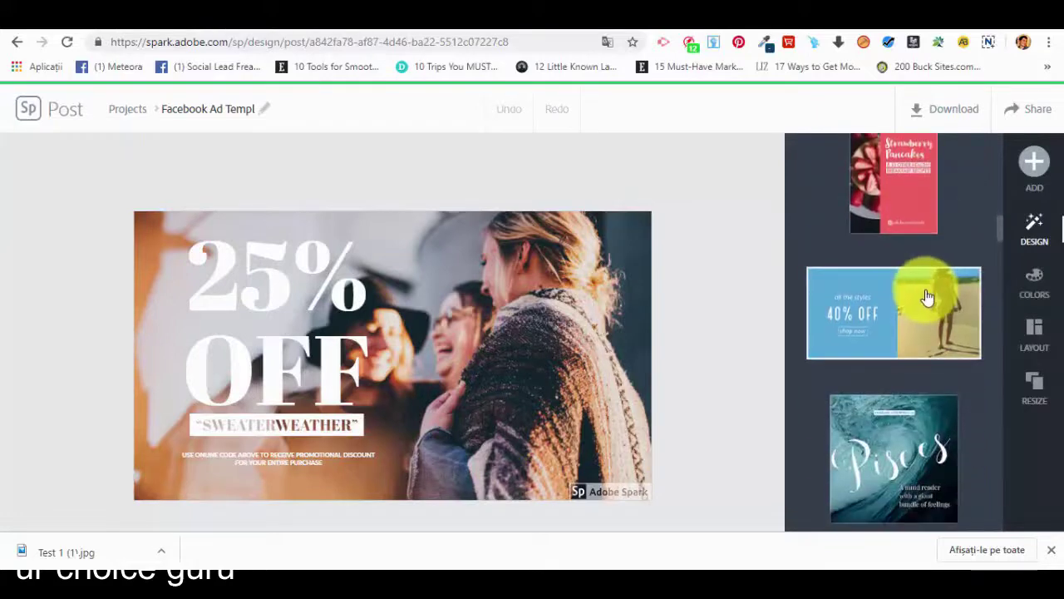
{"action": "scroll", "coordinate": [927, 296], "scroll_direction": "down", "scroll_amount": 3}
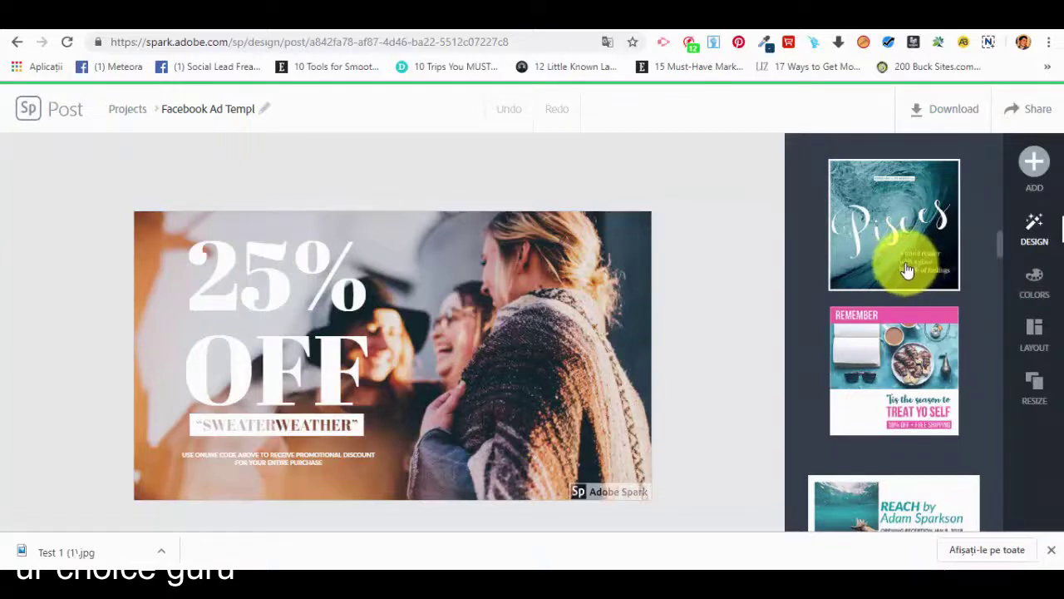
{"action": "scroll", "coordinate": [909, 270], "scroll_direction": "down", "scroll_amount": 4}
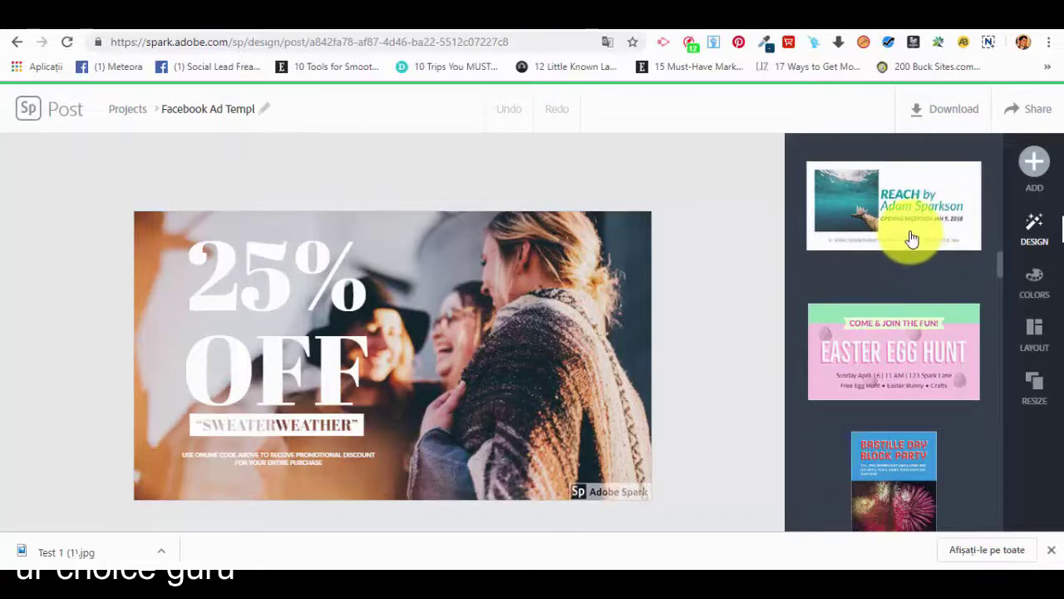
{"action": "scroll", "coordinate": [912, 243], "scroll_direction": "down", "scroll_amount": 8}
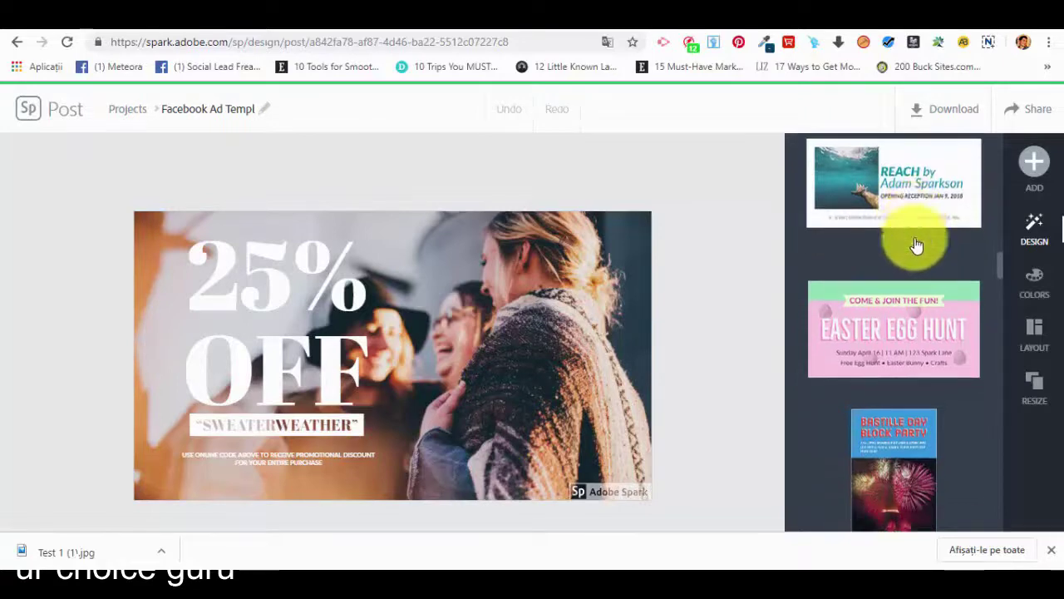
{"action": "scroll", "coordinate": [904, 244], "scroll_direction": "down", "scroll_amount": 8}
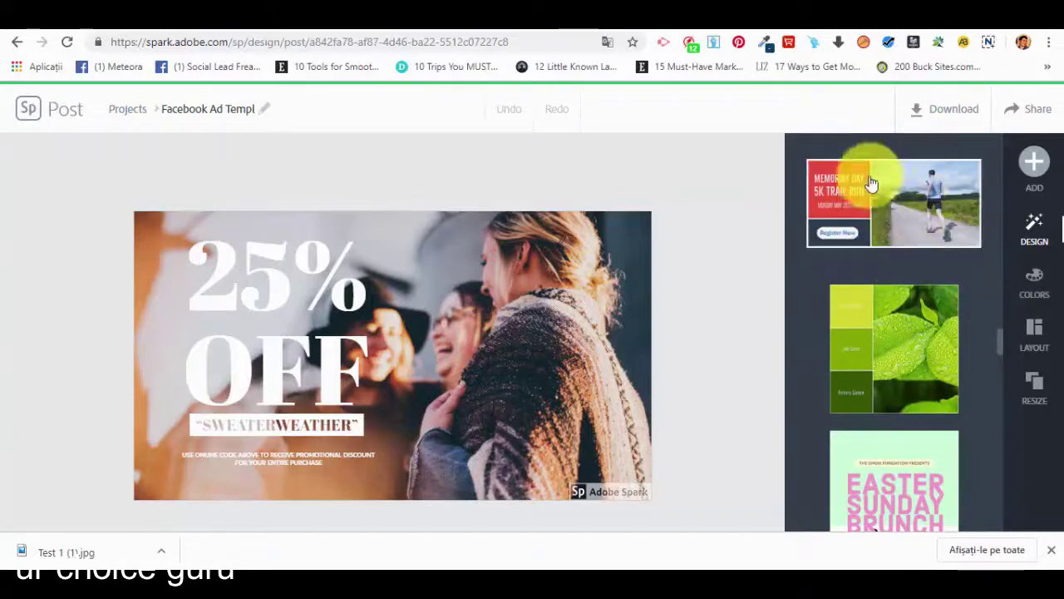
{"action": "left_click", "coordinate": [904, 212]}
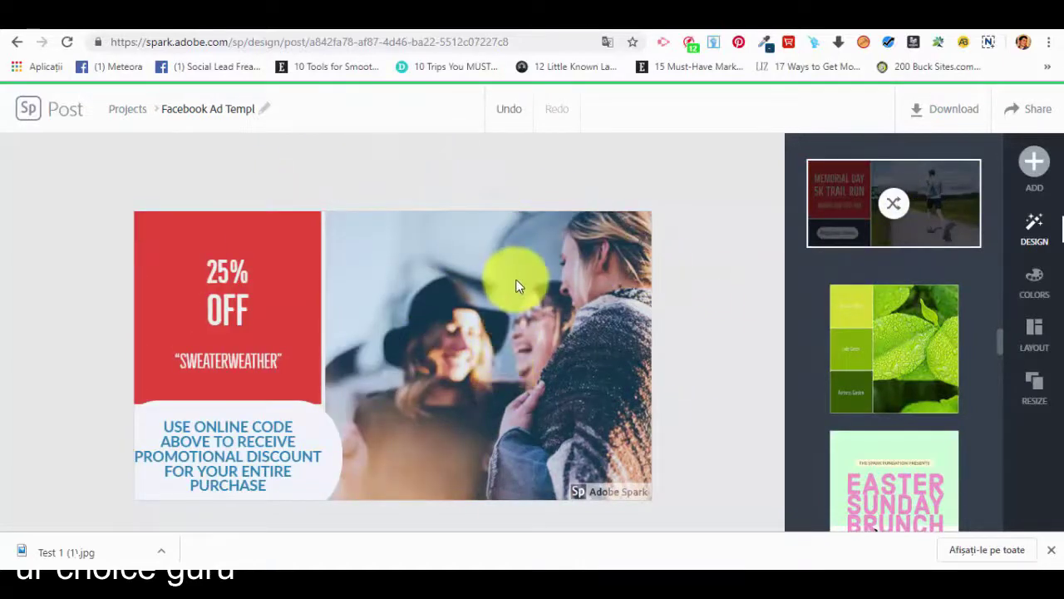
Step: Slightly enlarge the "25% OFF" text, widen its letter spacing and reduce its line spacing
{"action": "left_click", "coordinate": [522, 304]}
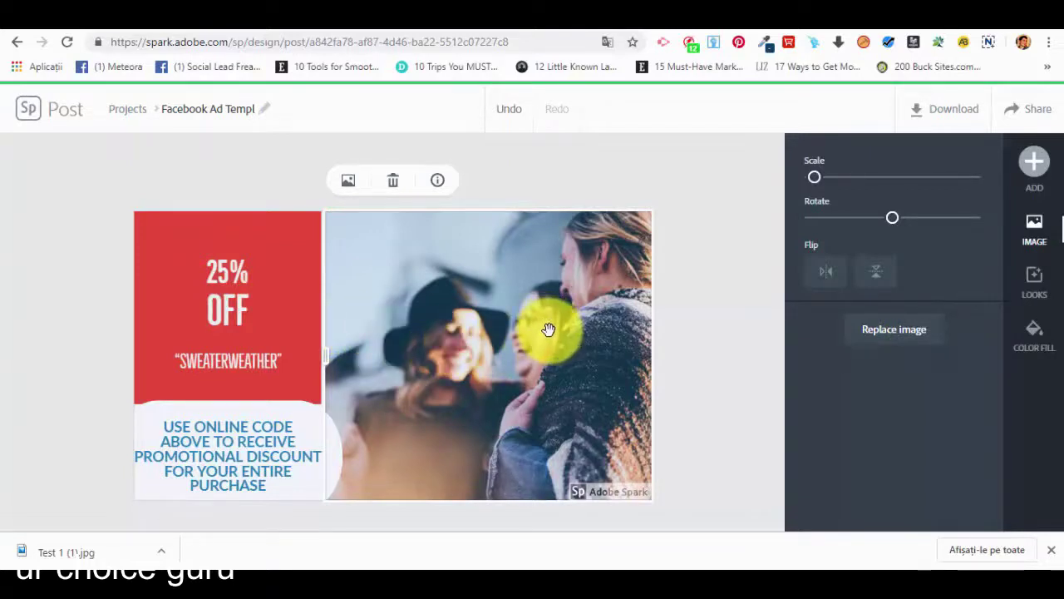
{"action": "left_click", "coordinate": [229, 277]}
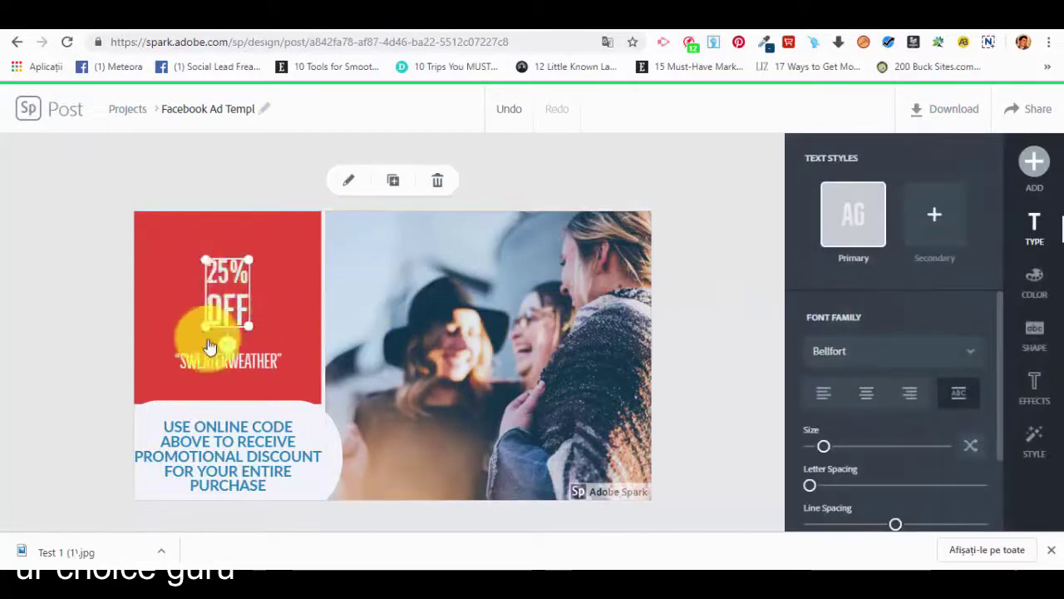
{"action": "left_click", "coordinate": [959, 396]}
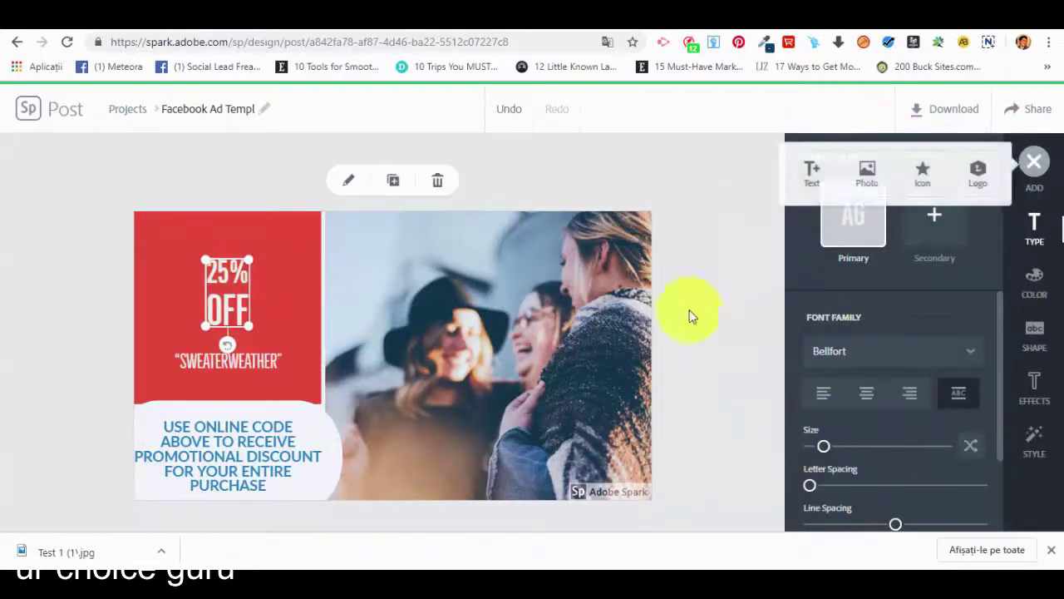
{"action": "scroll", "coordinate": [873, 323], "scroll_direction": "down", "scroll_amount": 2}
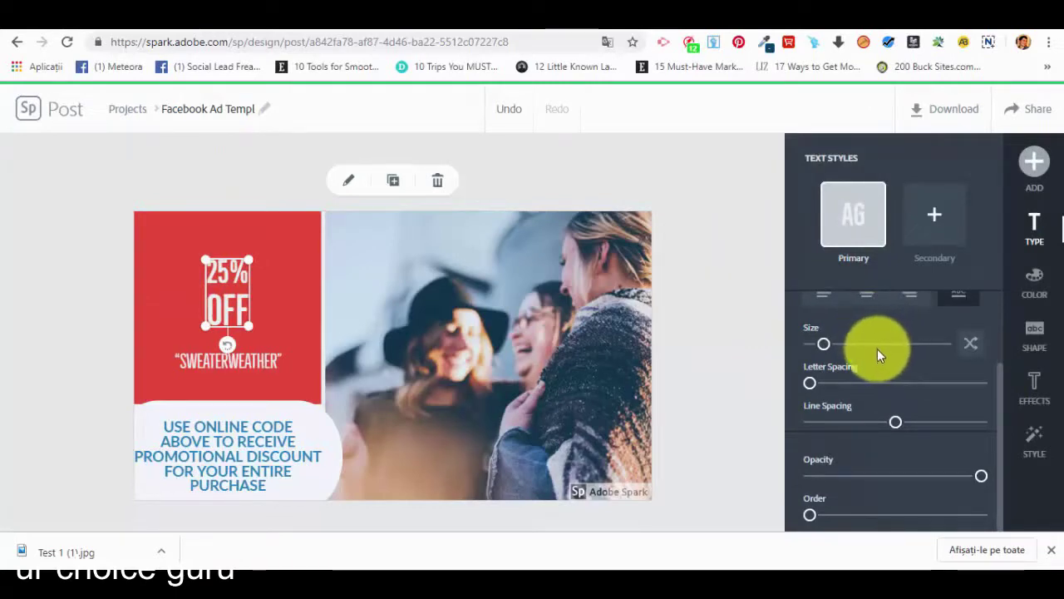
{"action": "left_click_drag", "start_coordinate": [826, 354], "coordinate": [831, 343]}
{"action": "left_click_drag", "start_coordinate": [810, 384], "coordinate": [820, 383]}
{"action": "left_click_drag", "start_coordinate": [896, 425], "coordinate": [880, 421]}
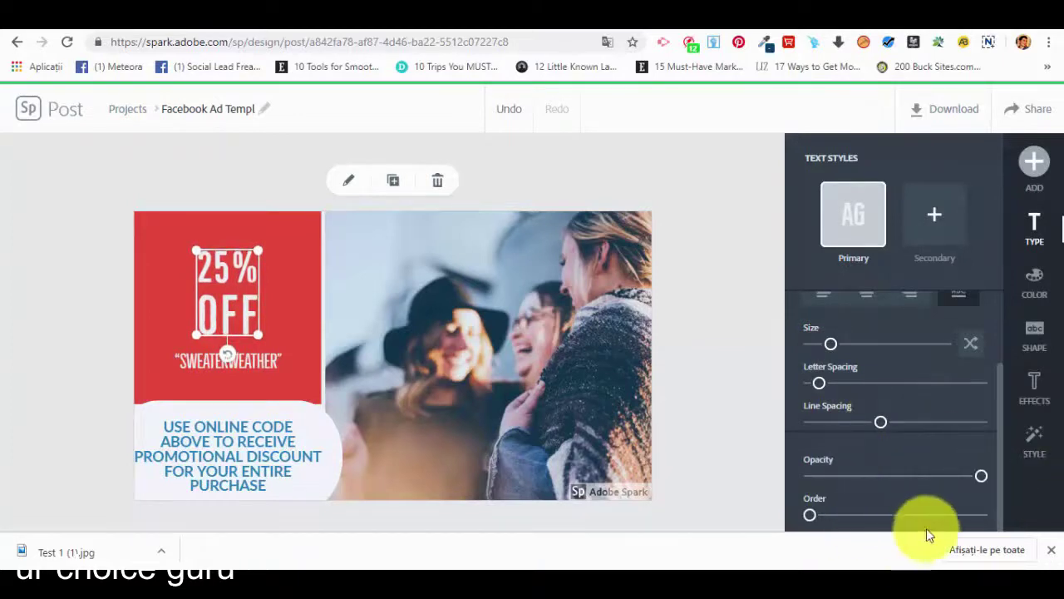
{"action": "scroll", "coordinate": [913, 441], "scroll_direction": "up", "scroll_amount": 3}
{"action": "left_click", "coordinate": [869, 351]}
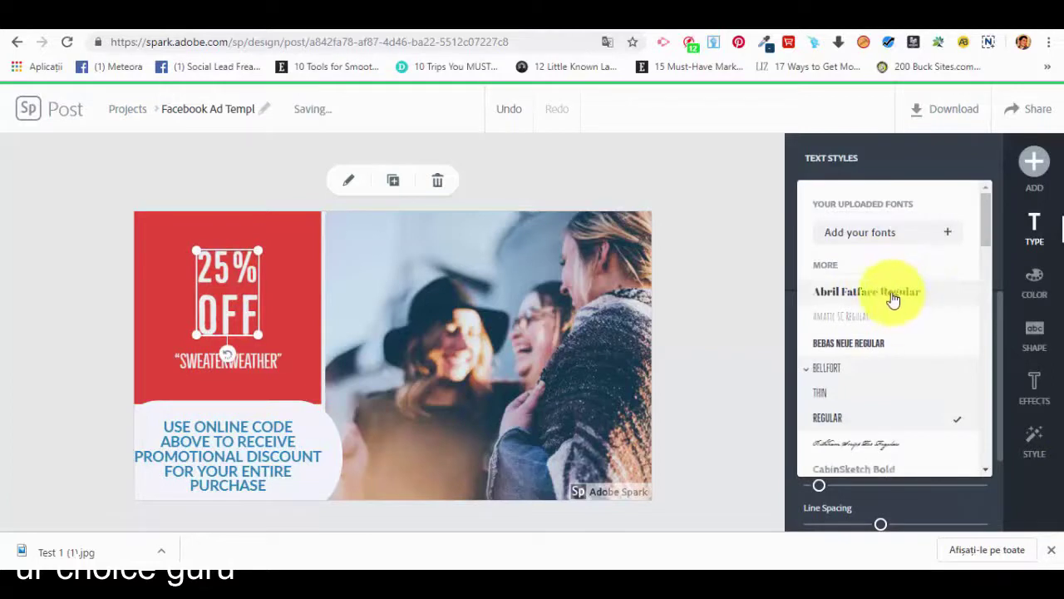
{"action": "left_click", "coordinate": [878, 171]}
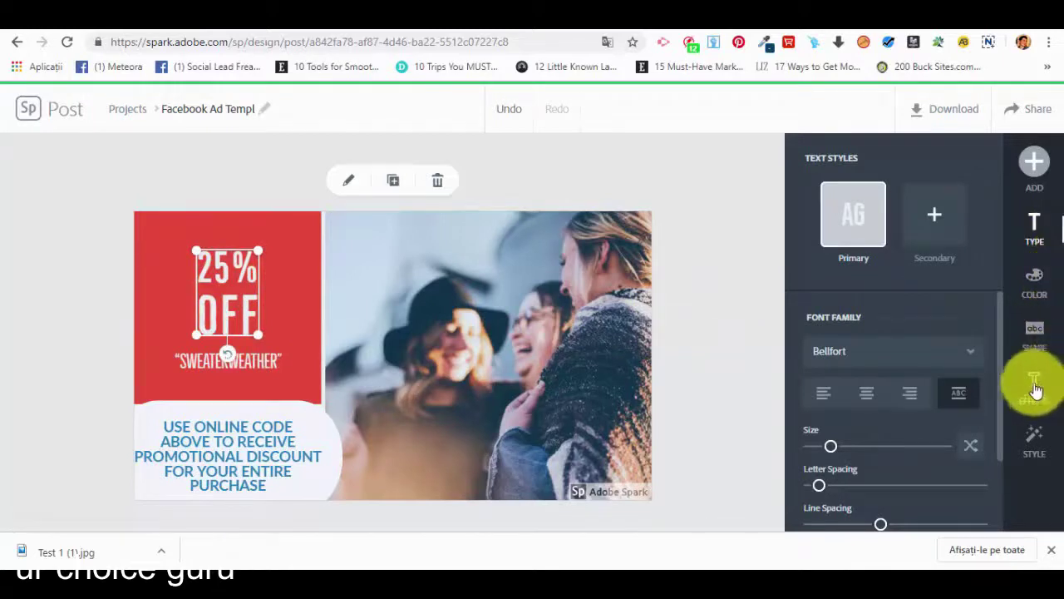
Step: Widen the red panel behind the "25% OFF" text toward the photo
{"action": "left_click", "coordinate": [295, 286]}
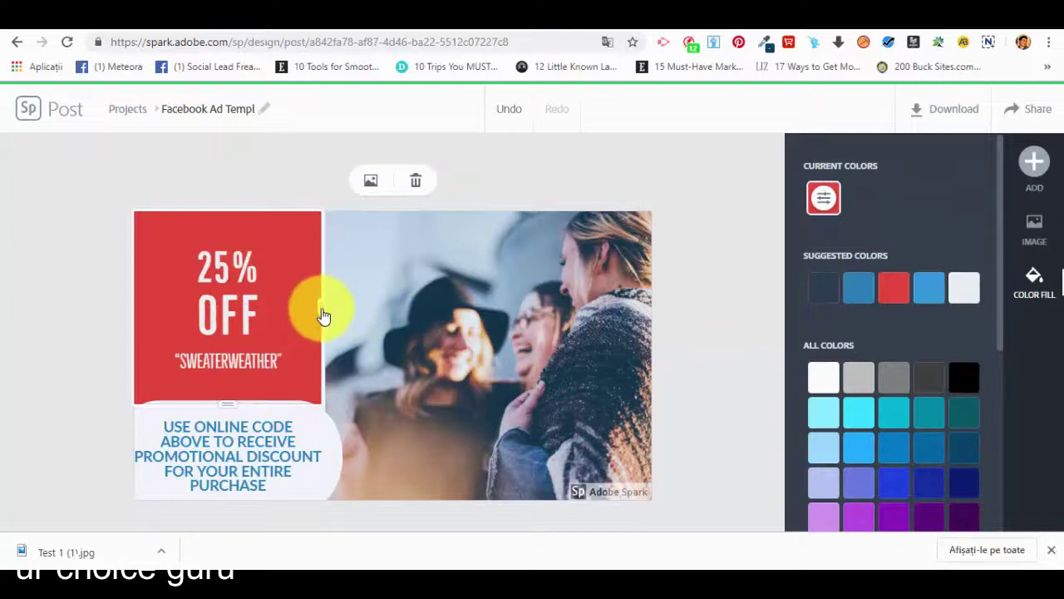
{"action": "left_click", "coordinate": [408, 335]}
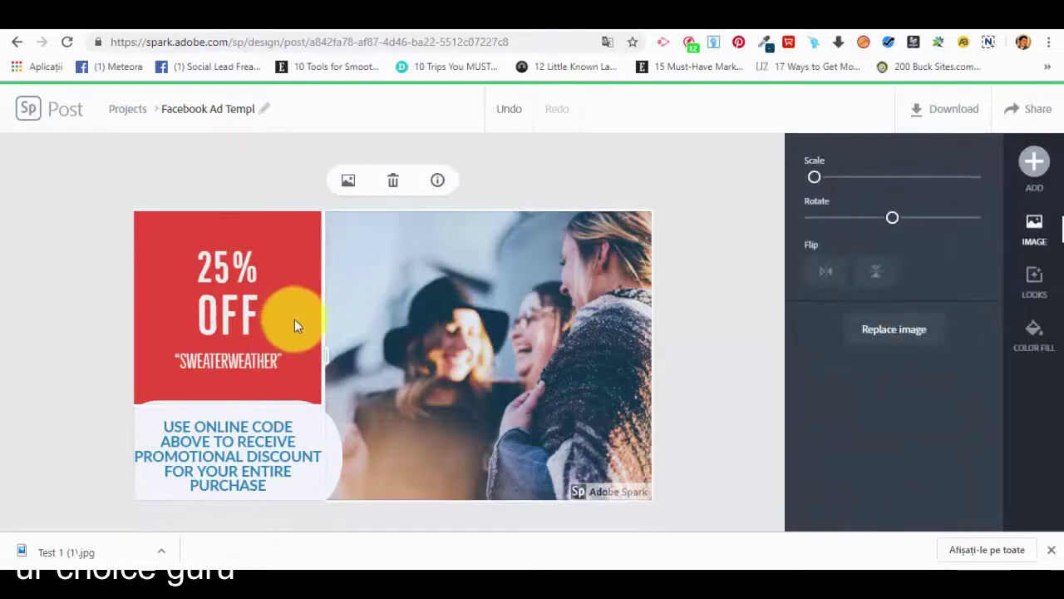
{"action": "left_click", "coordinate": [294, 323]}
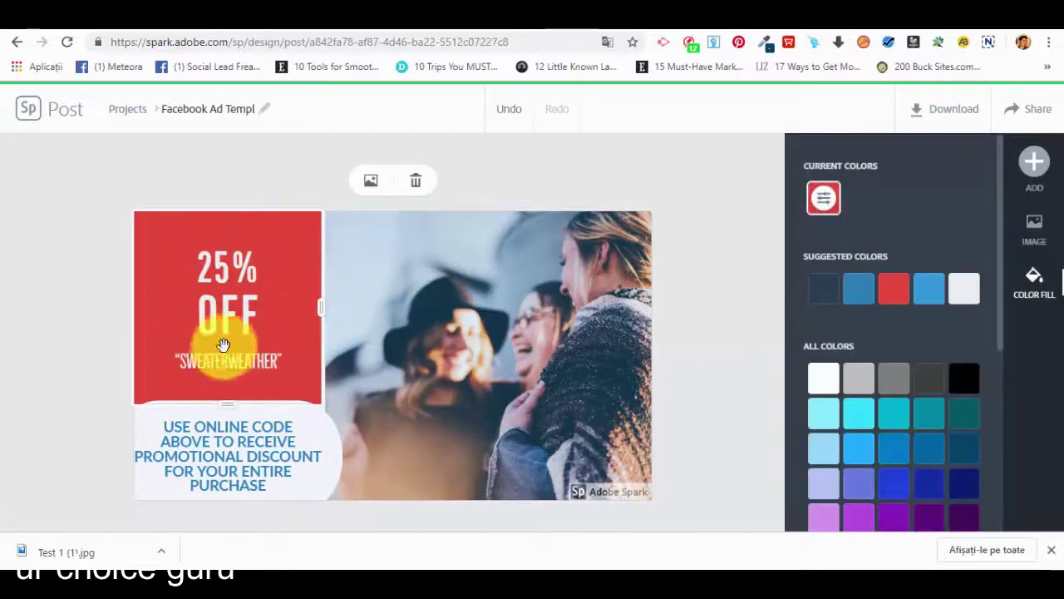
{"action": "left_click_drag", "start_coordinate": [321, 309], "coordinate": [346, 332]}
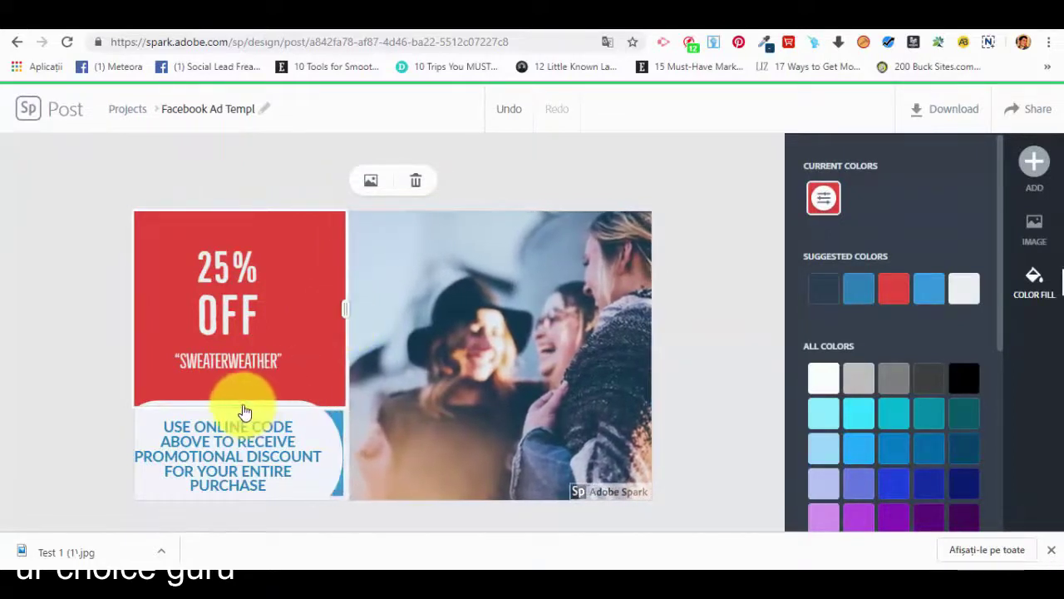
Step: Extend the photo cell toward the text so that the red panel beside it becomes narrower
{"action": "left_click", "coordinate": [333, 433]}
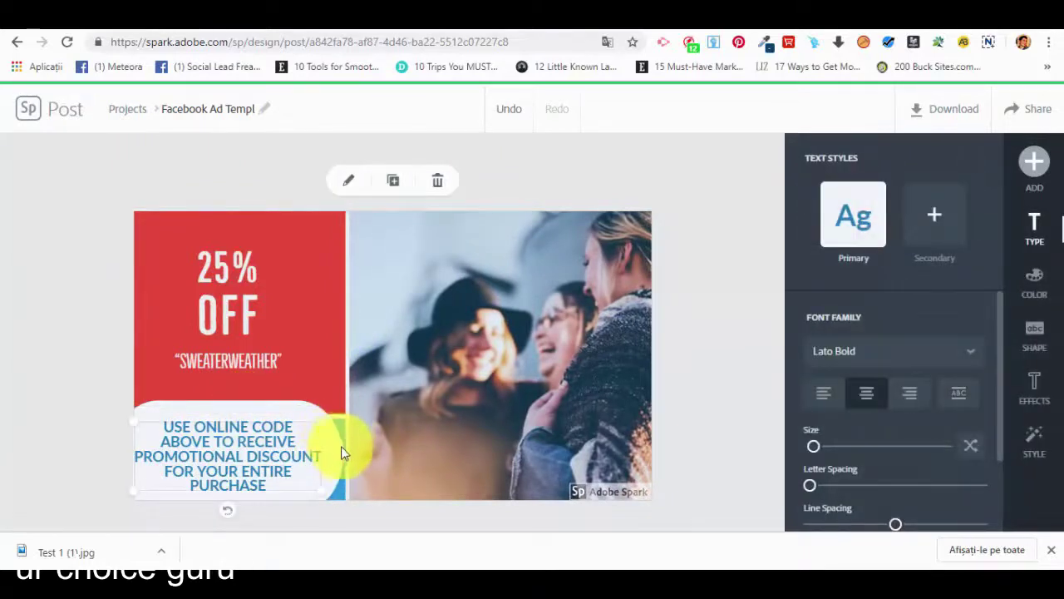
{"action": "left_click", "coordinate": [352, 458]}
{"action": "left_click", "coordinate": [335, 474]}
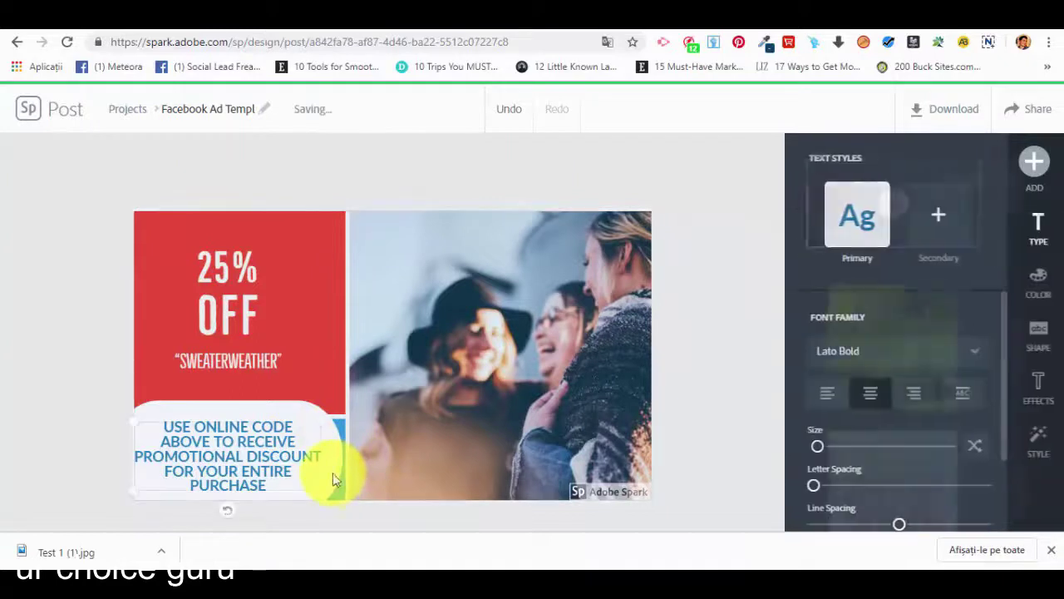
{"action": "left_click", "coordinate": [333, 473]}
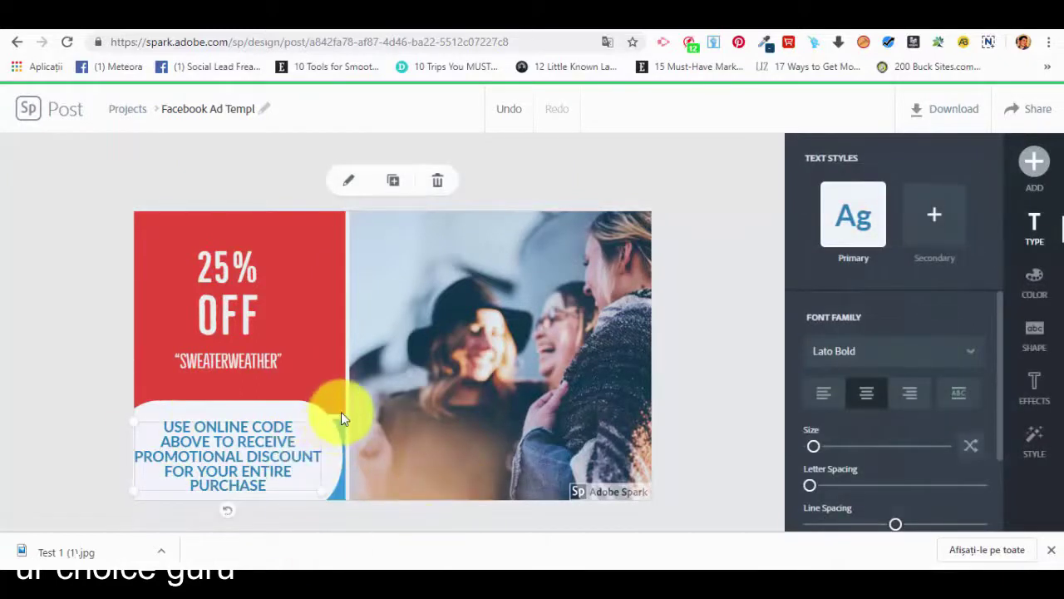
{"action": "left_click", "coordinate": [346, 437]}
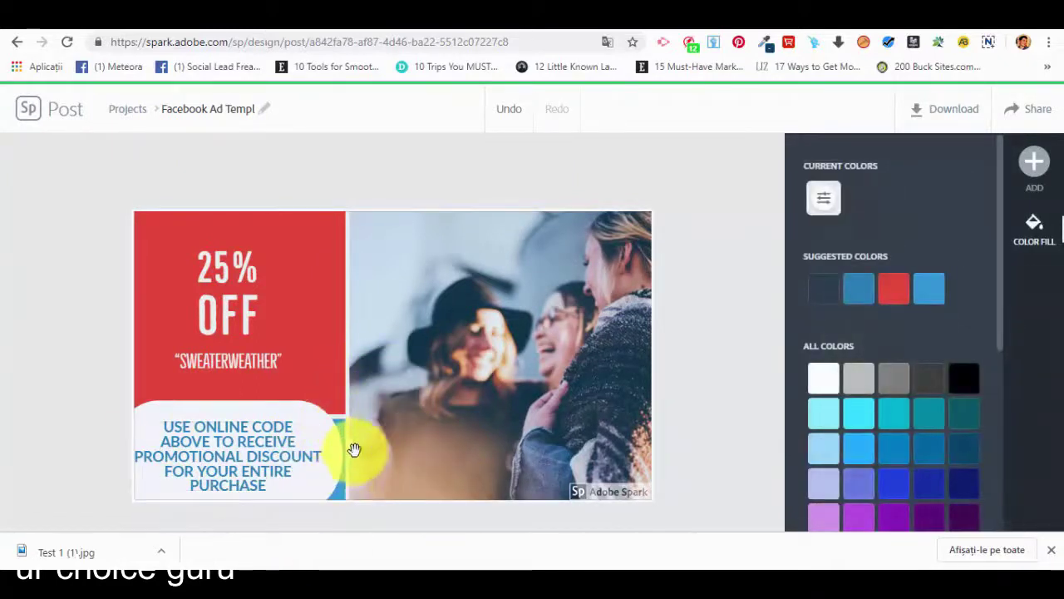
{"action": "left_click", "coordinate": [350, 374]}
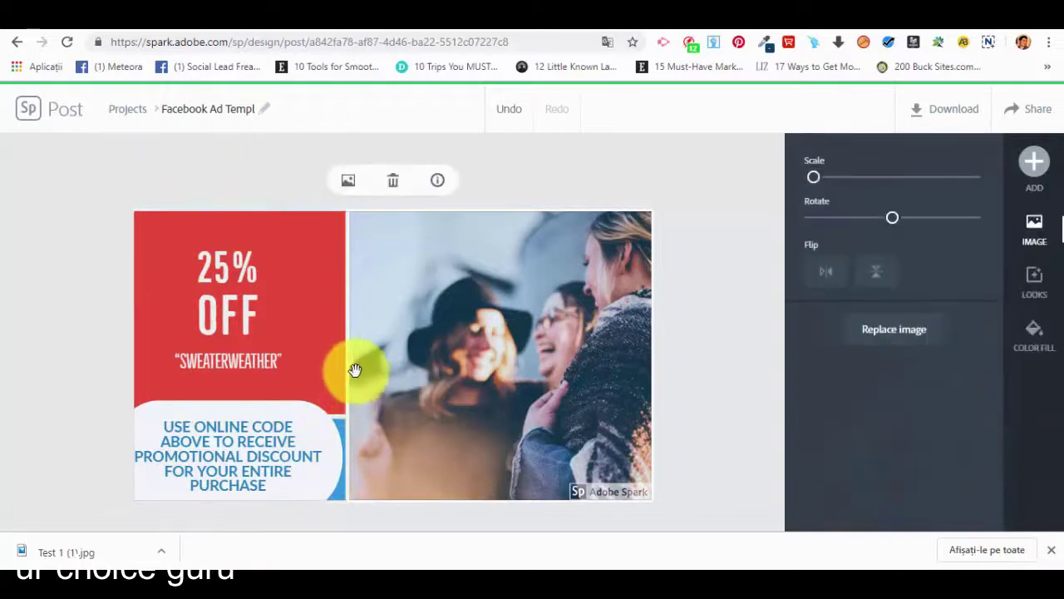
{"action": "left_click_drag", "start_coordinate": [349, 374], "coordinate": [315, 403]}
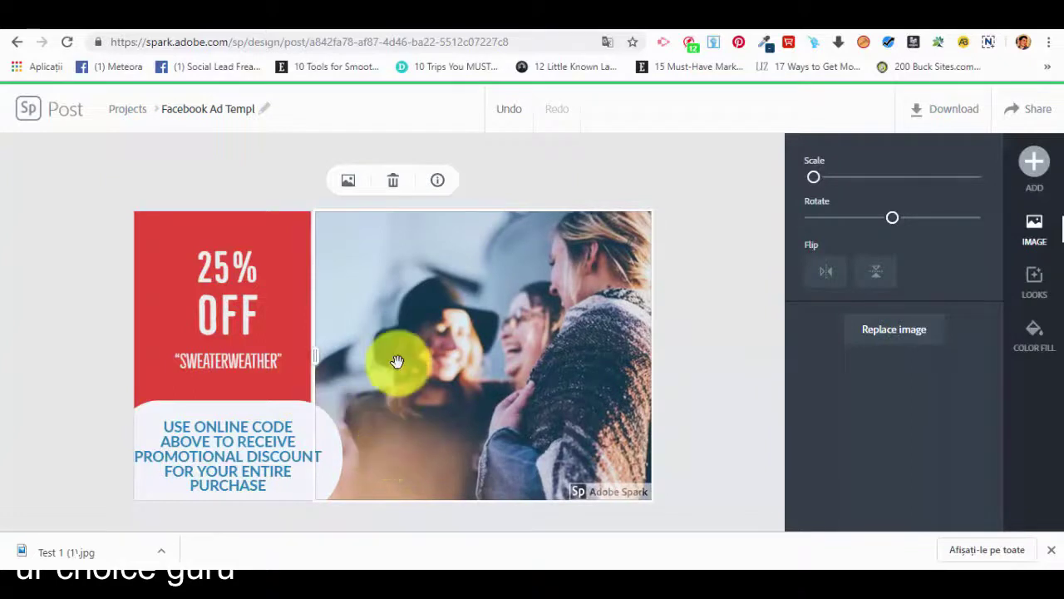
{"action": "left_click", "coordinate": [596, 161]}
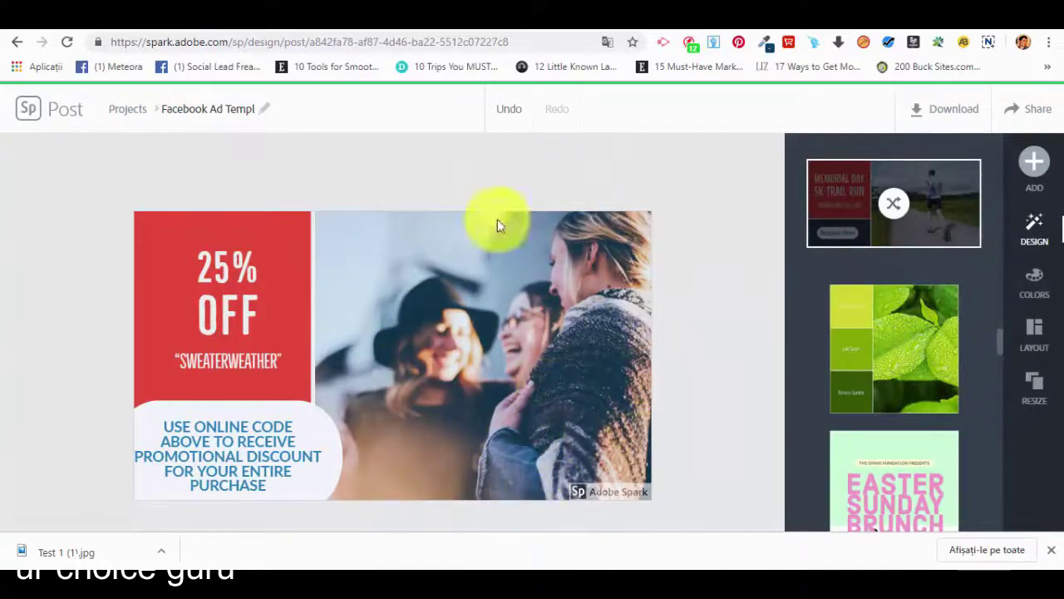
Step: Try several Decorative color palettes on the ad and apply the one with red, cream and teal
{"action": "left_click", "coordinate": [1037, 286]}
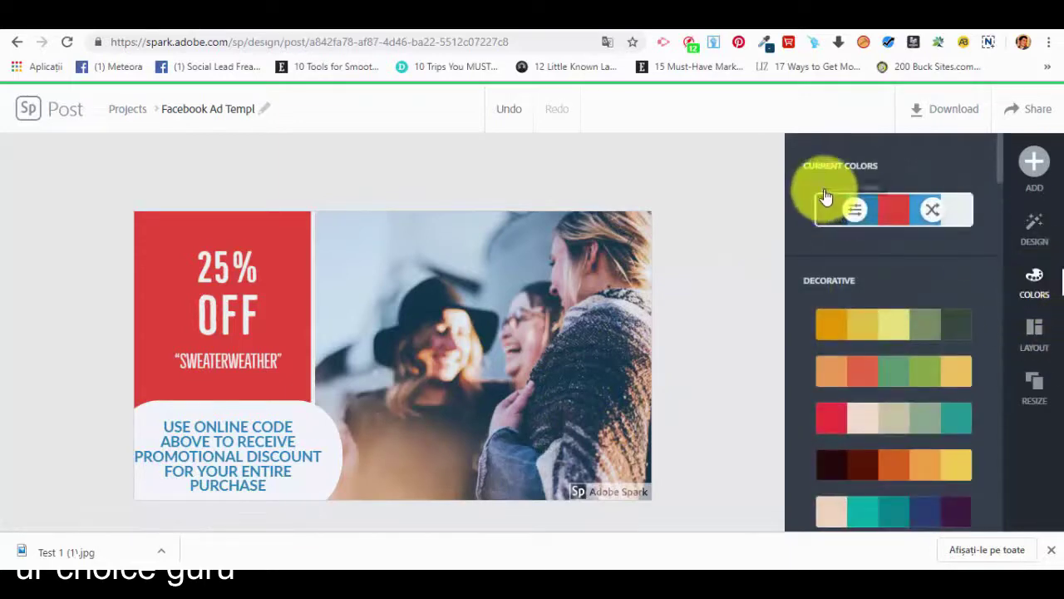
{"action": "left_click", "coordinate": [833, 337]}
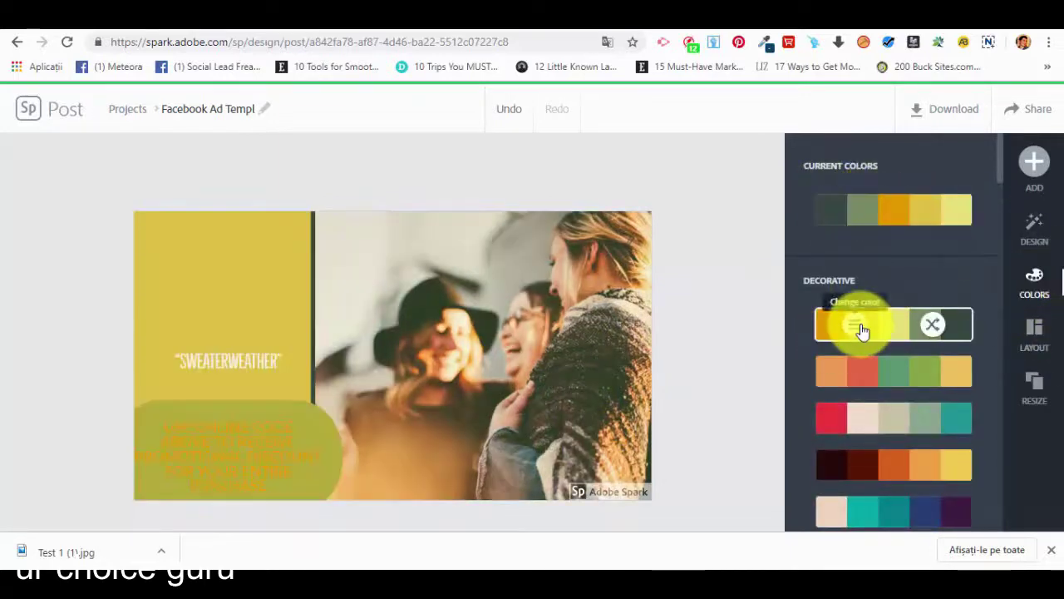
{"action": "left_click", "coordinate": [929, 379]}
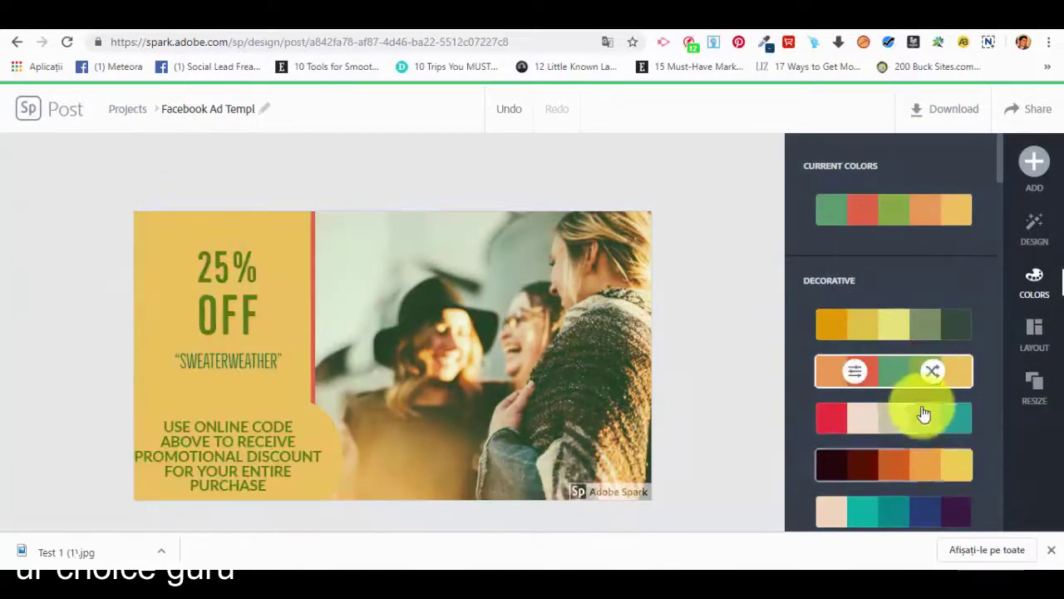
{"action": "left_click", "coordinate": [924, 414]}
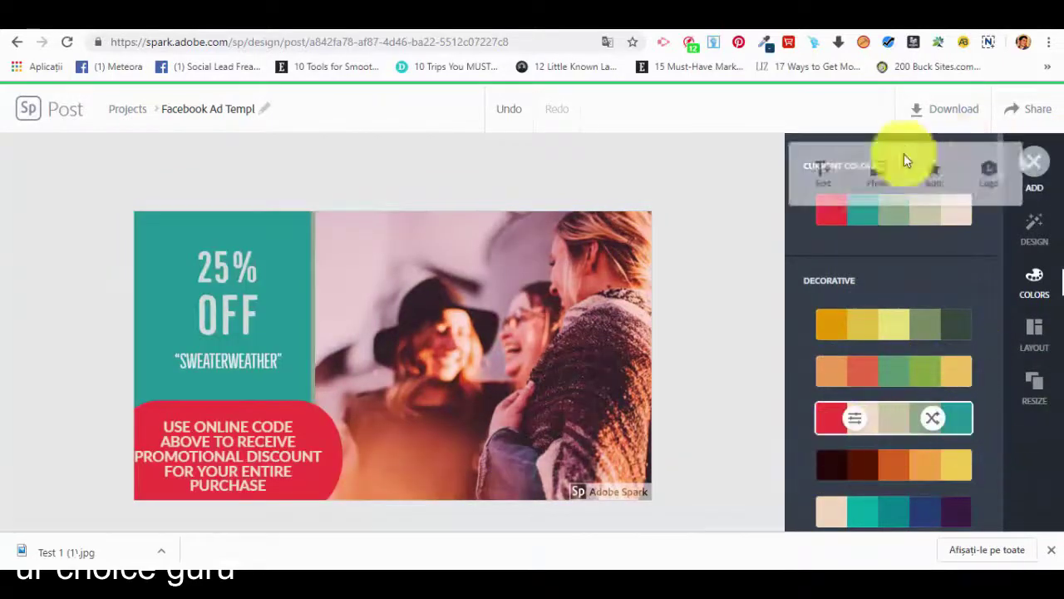
{"action": "scroll", "coordinate": [885, 428], "scroll_direction": "down", "scroll_amount": 2}
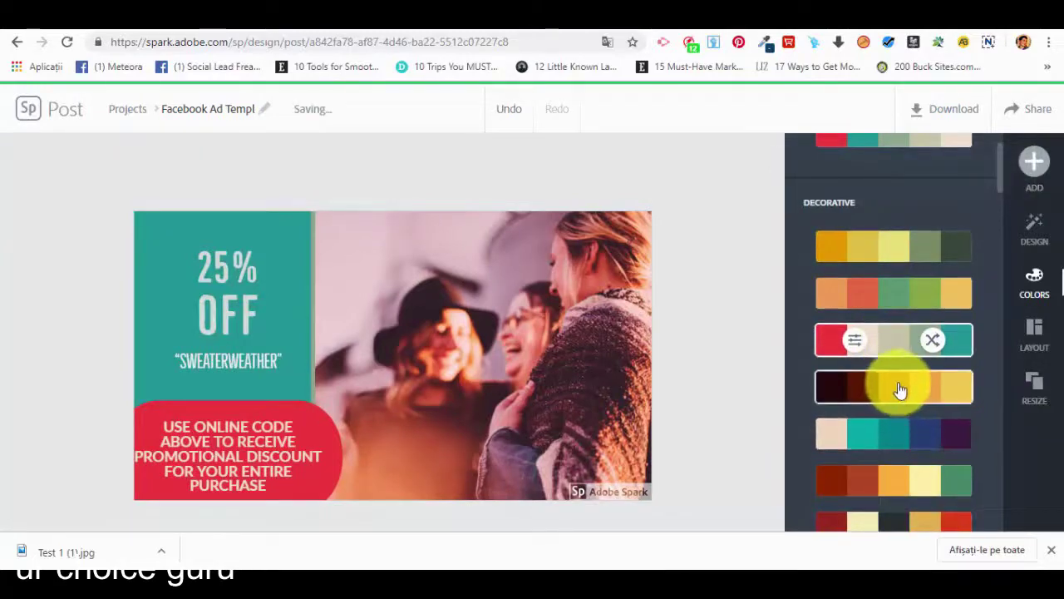
{"action": "scroll", "coordinate": [899, 372], "scroll_direction": "down", "scroll_amount": 7}
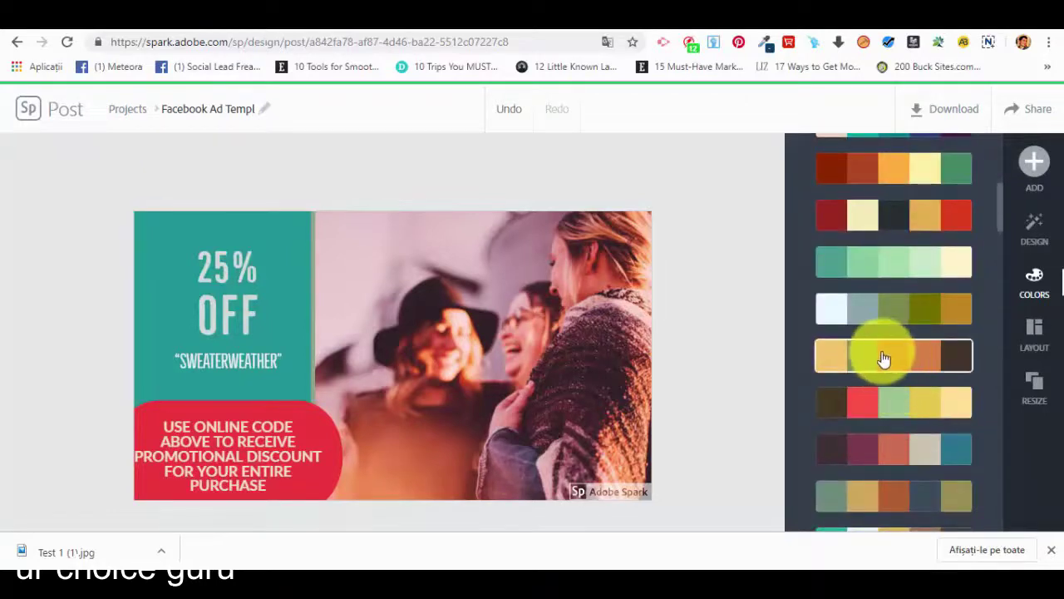
{"action": "scroll", "coordinate": [882, 353], "scroll_direction": "down", "scroll_amount": 7}
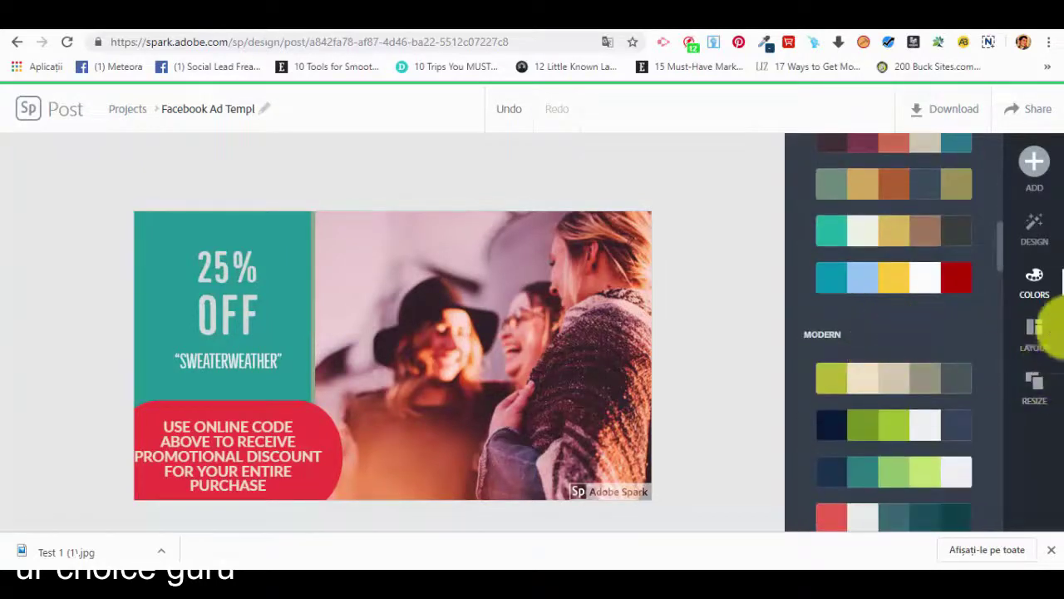
Step: Look through the layout options and the resize formats, including the custom and social post sizes
{"action": "left_click", "coordinate": [1036, 330]}
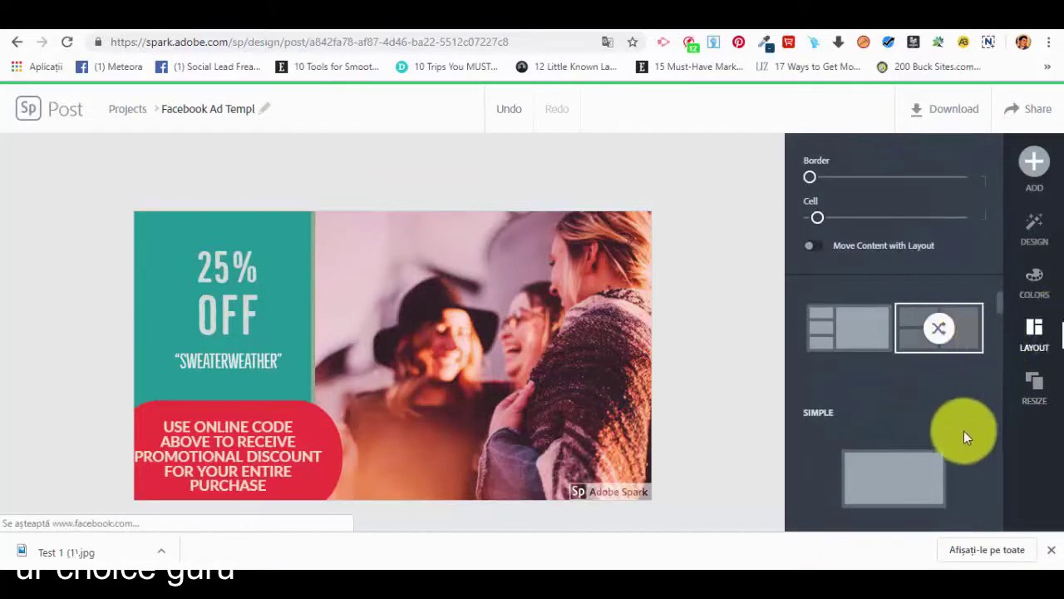
{"action": "left_click", "coordinate": [1049, 397]}
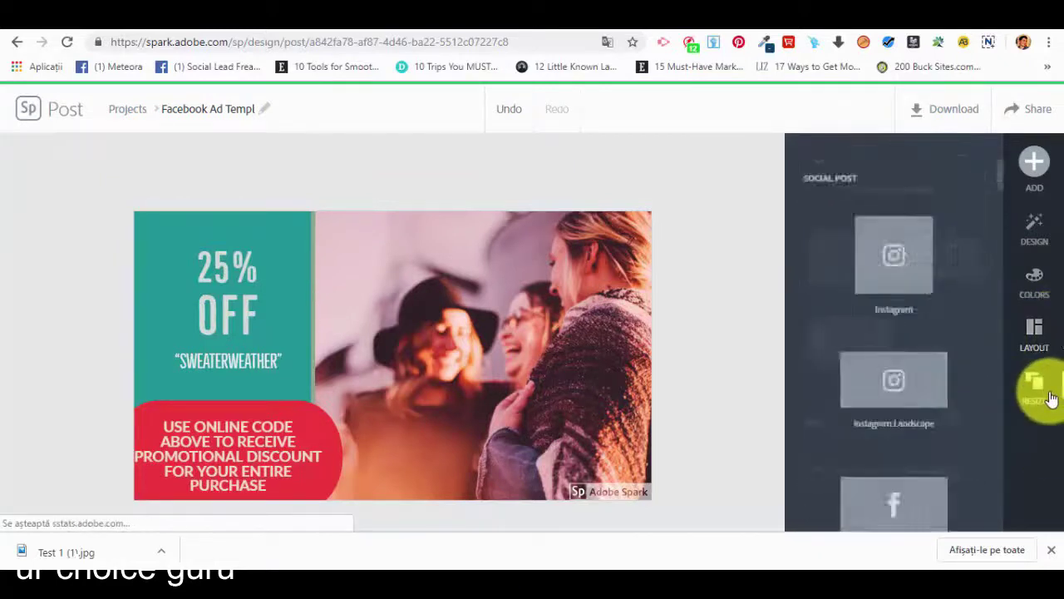
{"action": "scroll", "coordinate": [931, 395], "scroll_direction": "down", "scroll_amount": 5}
{"action": "scroll", "coordinate": [934, 393], "scroll_direction": "down", "scroll_amount": 3}
{"action": "scroll", "coordinate": [934, 393], "scroll_direction": "up", "scroll_amount": 8}
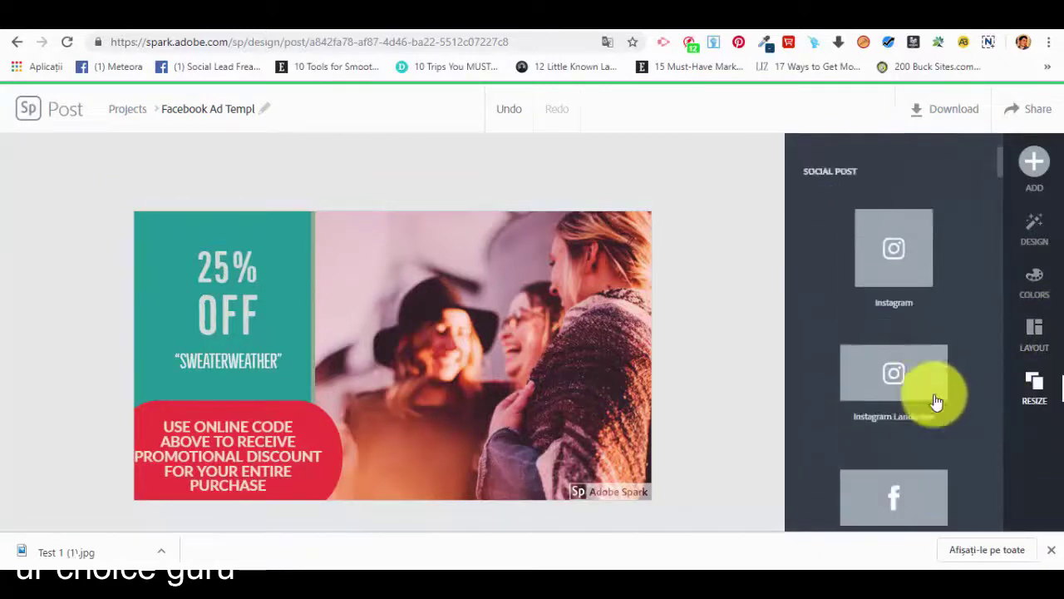
{"action": "scroll", "coordinate": [934, 399], "scroll_direction": "up", "scroll_amount": 2}
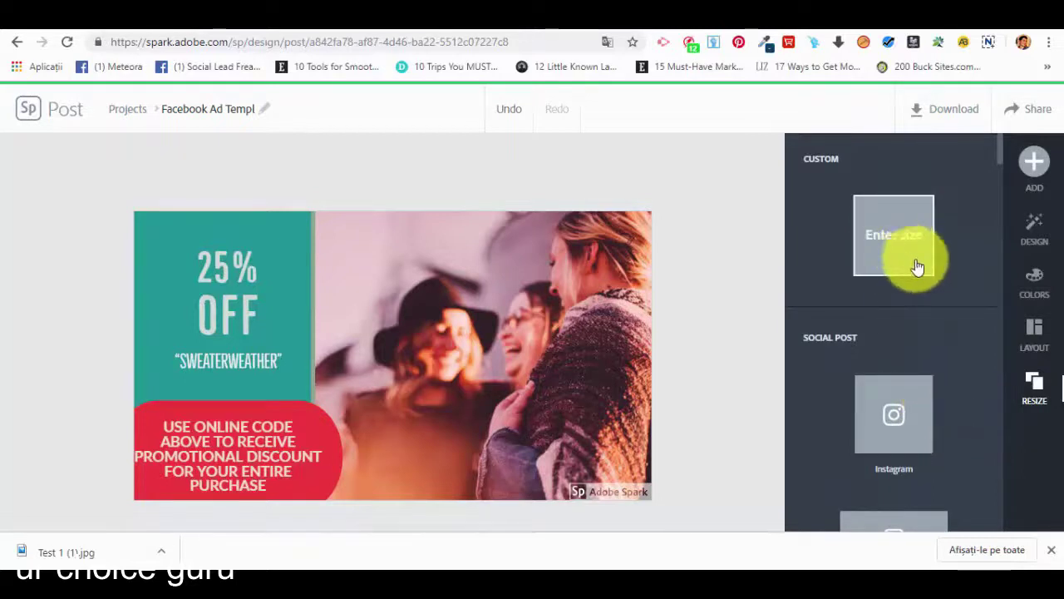
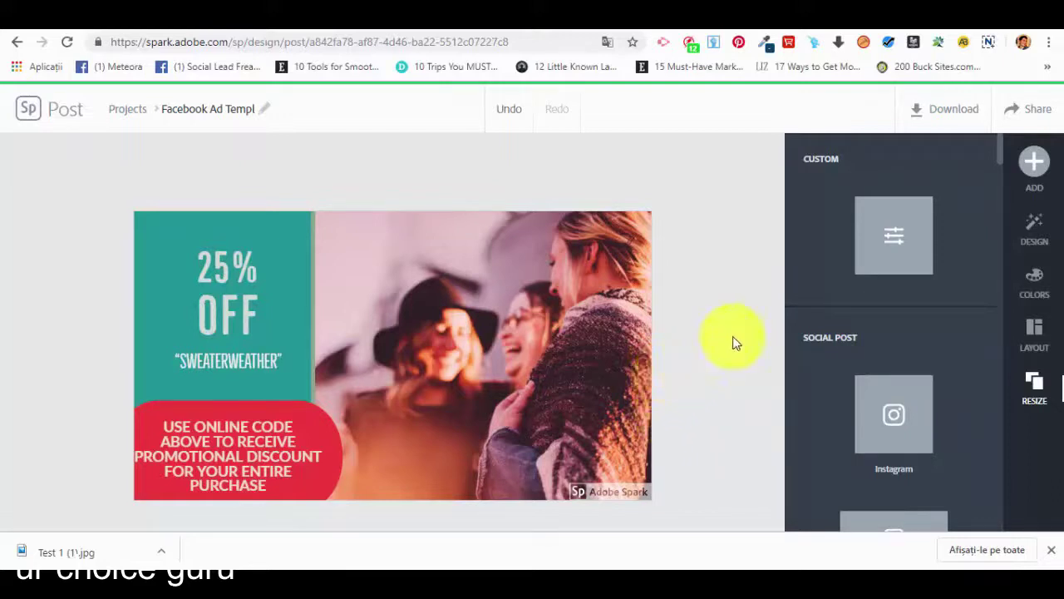
Step: Download the Facebook ad post as an image and dismiss the Spark Premium offer
{"action": "left_click", "coordinate": [971, 126]}
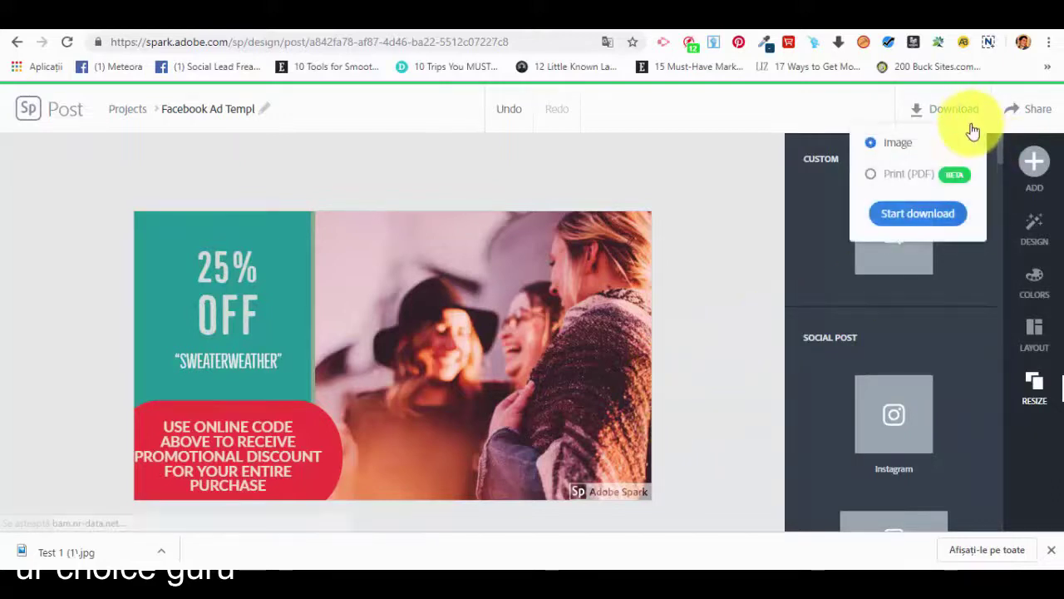
{"action": "left_click", "coordinate": [917, 214]}
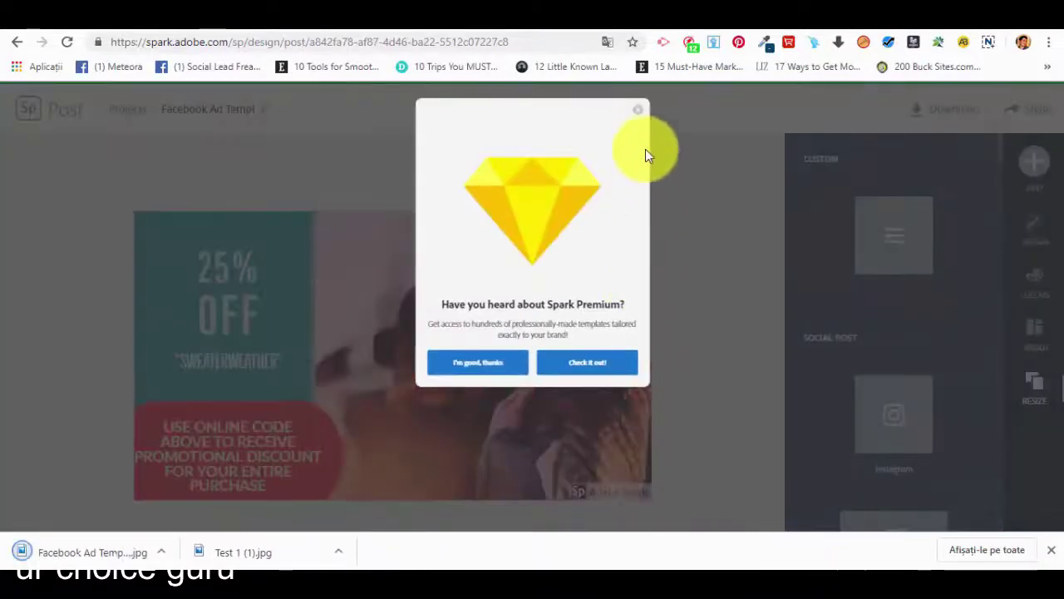
{"action": "left_click", "coordinate": [638, 110]}
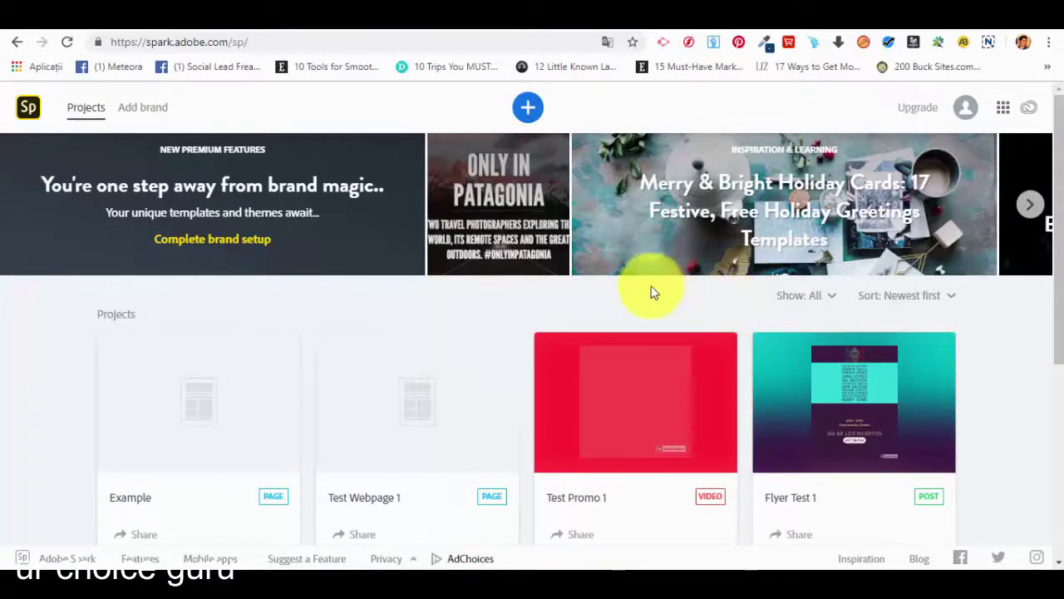
Step: Start a new project from the Cover template among the popular templates
{"action": "left_click", "coordinate": [529, 108]}
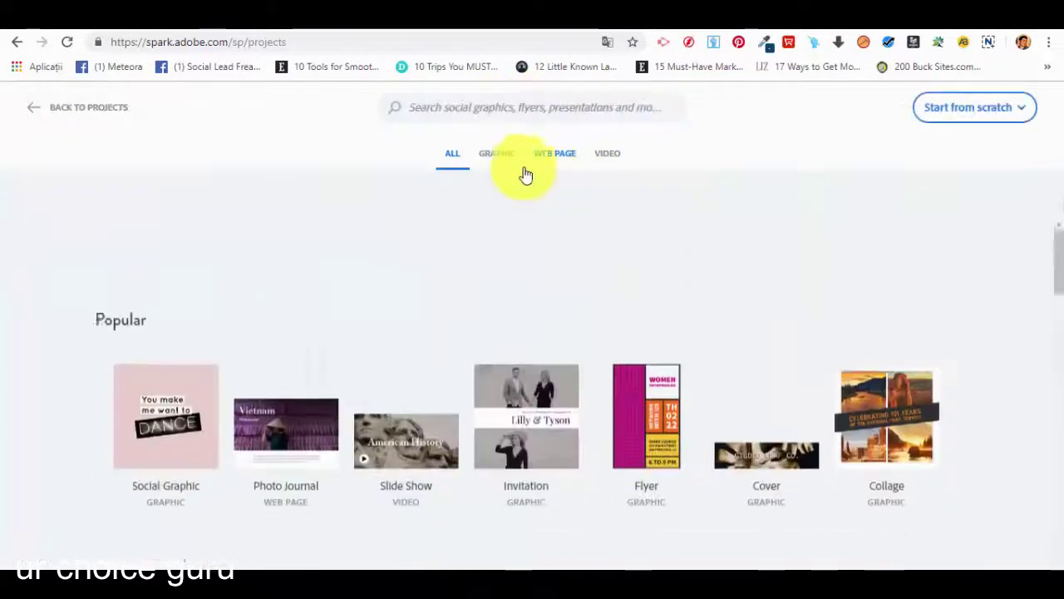
{"action": "scroll", "coordinate": [556, 278], "scroll_direction": "down", "scroll_amount": 2}
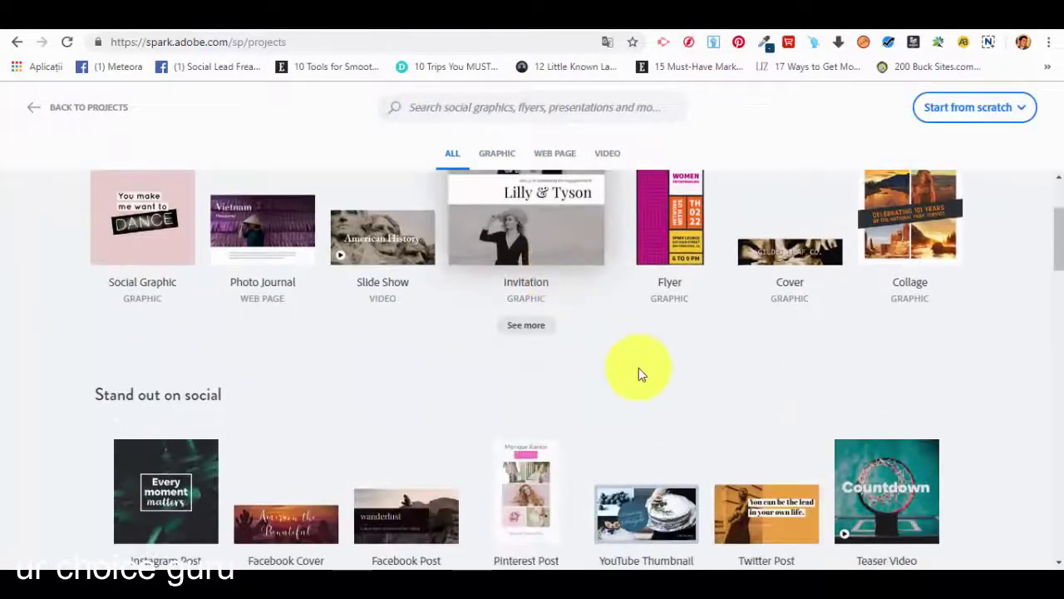
{"action": "scroll", "coordinate": [670, 421], "scroll_direction": "up", "scroll_amount": 1}
{"action": "scroll", "coordinate": [672, 423], "scroll_direction": "down", "scroll_amount": 1}
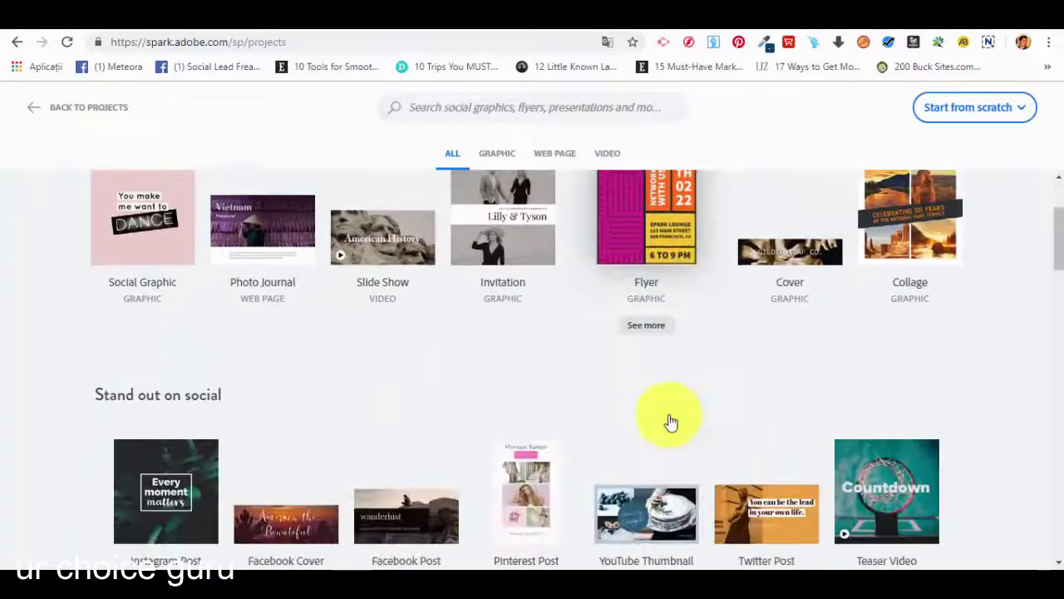
{"action": "scroll", "coordinate": [665, 425], "scroll_direction": "up", "scroll_amount": 1}
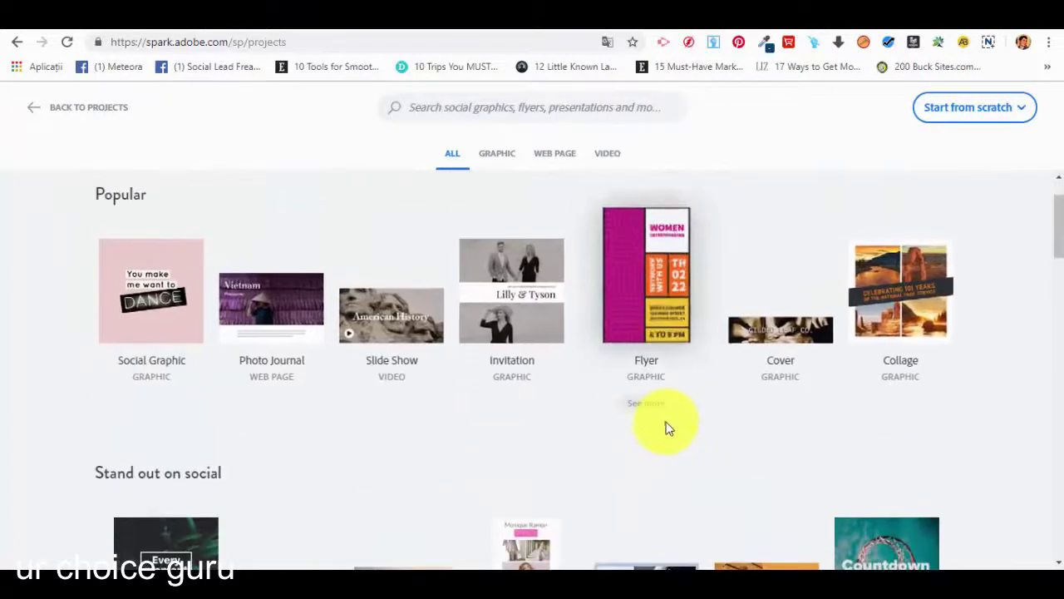
{"action": "left_click", "coordinate": [787, 332]}
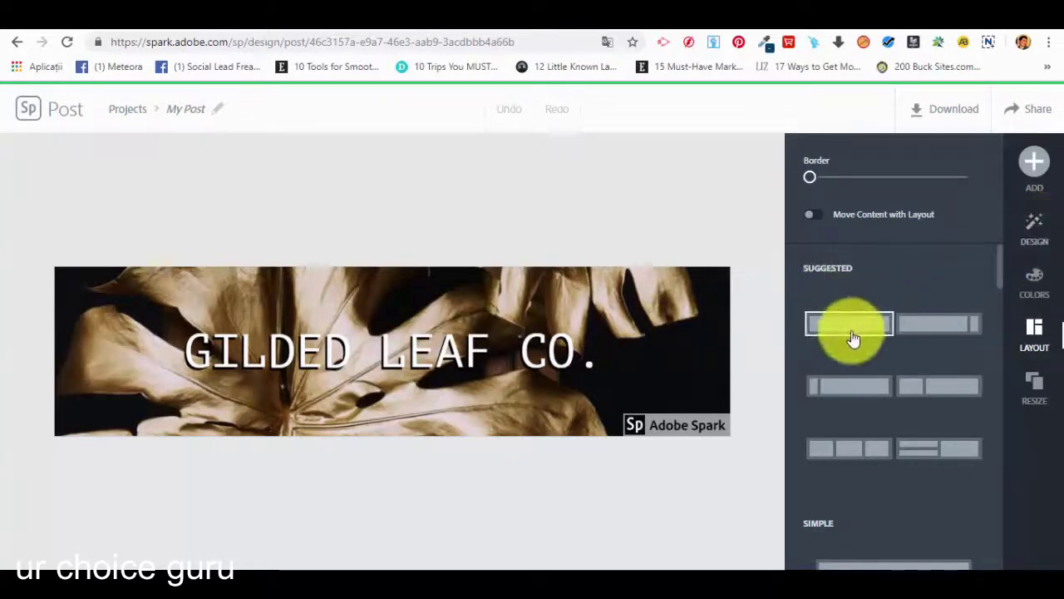
Step: Browse the cover's layout options and apply the Banner layout with a full-width horizontal band behind the text
{"action": "scroll", "coordinate": [861, 341], "scroll_direction": "down", "scroll_amount": 2}
{"action": "scroll", "coordinate": [860, 341], "scroll_direction": "down", "scroll_amount": 3}
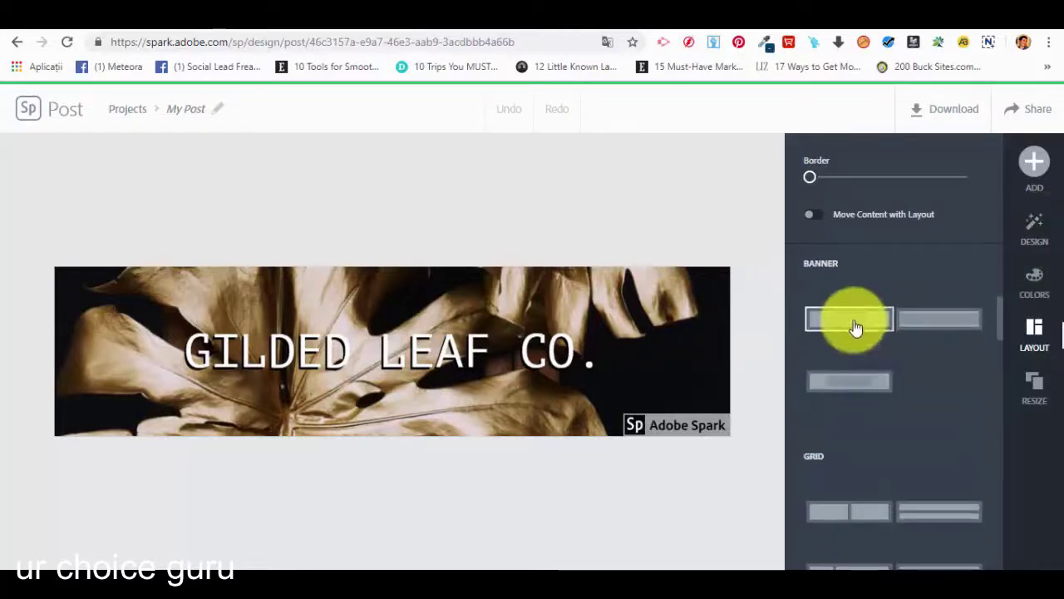
{"action": "left_click", "coordinate": [928, 324]}
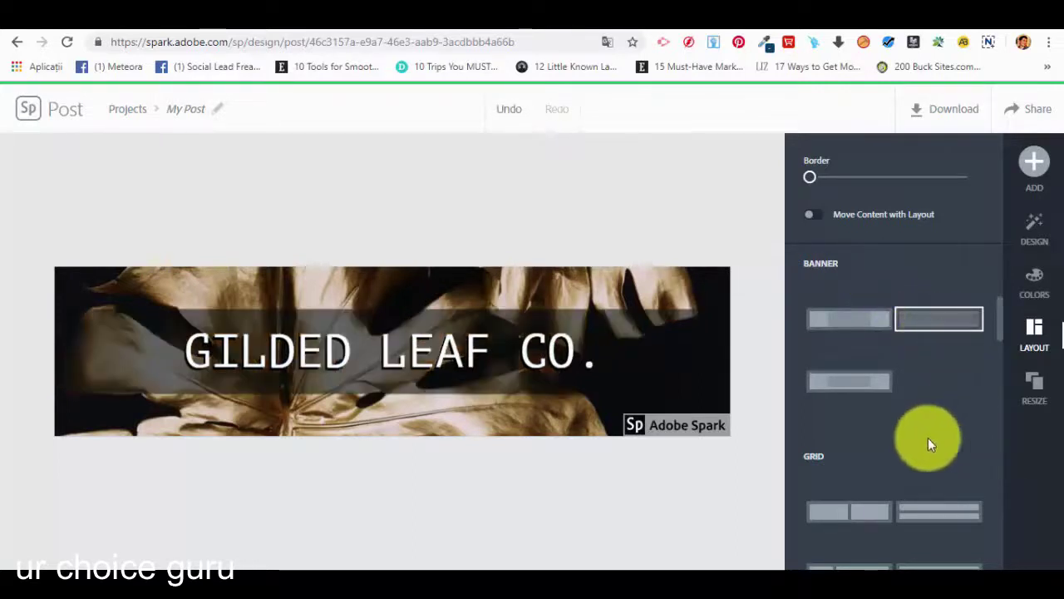
{"action": "scroll", "coordinate": [858, 445], "scroll_direction": "down", "scroll_amount": 5}
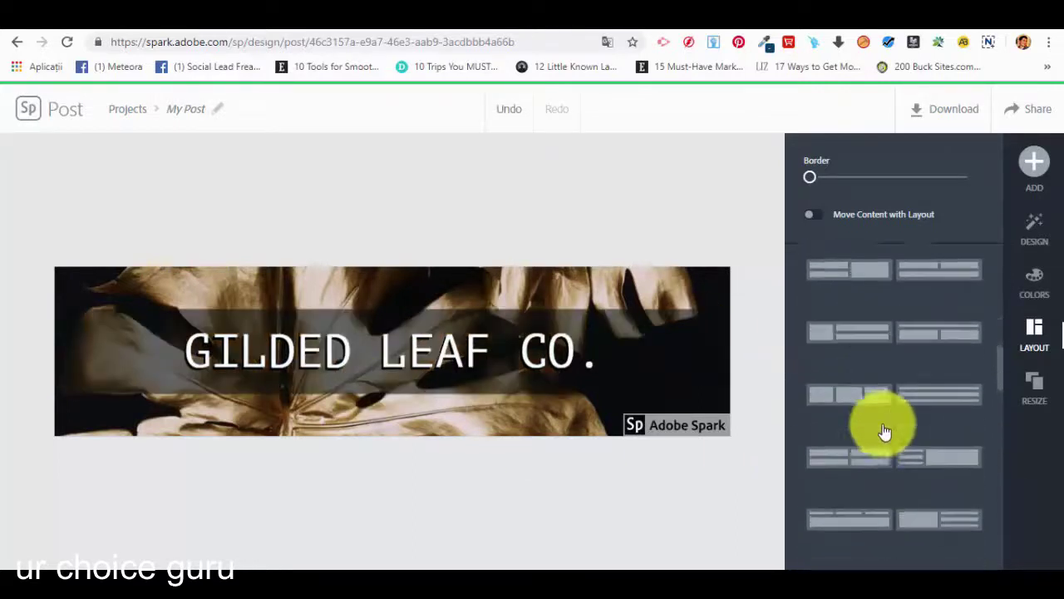
Step: Browse the design variations and apply the blue Civil Rights Day design to the cover
{"action": "left_click", "coordinate": [1024, 231]}
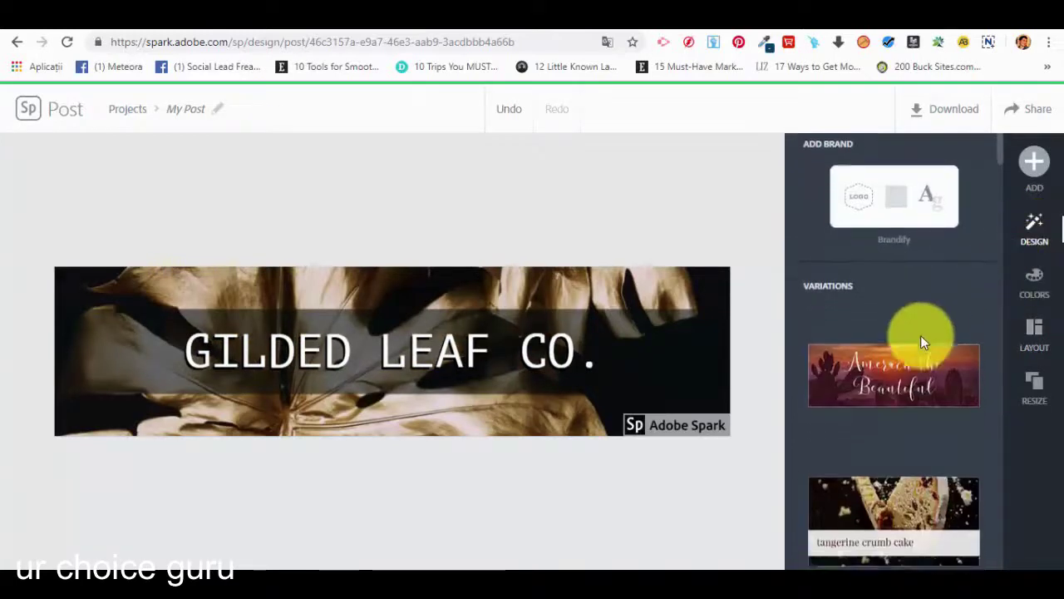
{"action": "scroll", "coordinate": [888, 333], "scroll_direction": "down", "scroll_amount": 3}
{"action": "scroll", "coordinate": [888, 332], "scroll_direction": "down", "scroll_amount": 3}
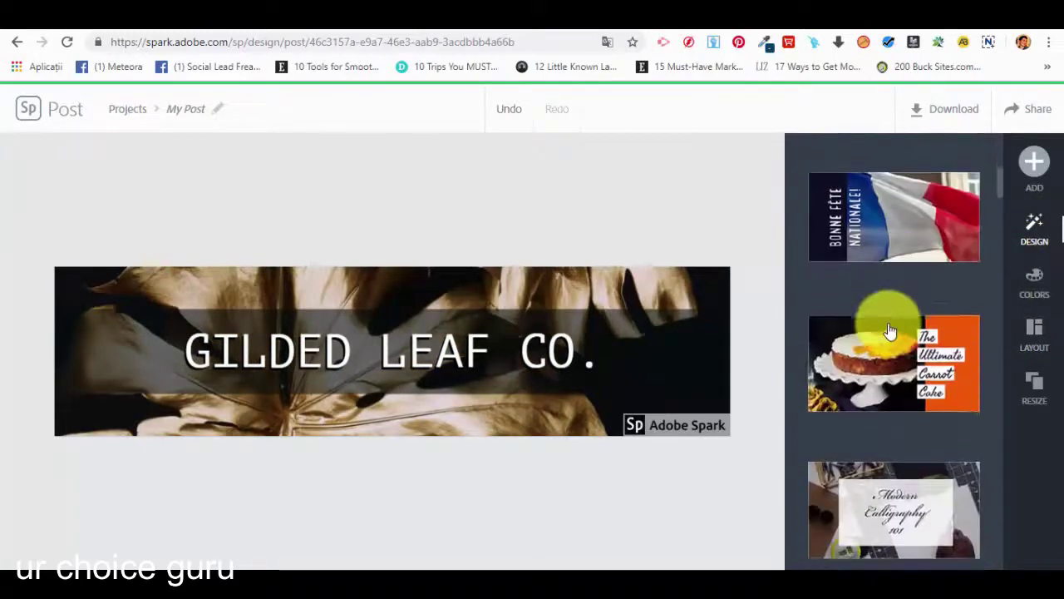
{"action": "scroll", "coordinate": [891, 331], "scroll_direction": "down", "scroll_amount": 4}
{"action": "scroll", "coordinate": [892, 329], "scroll_direction": "down", "scroll_amount": 8}
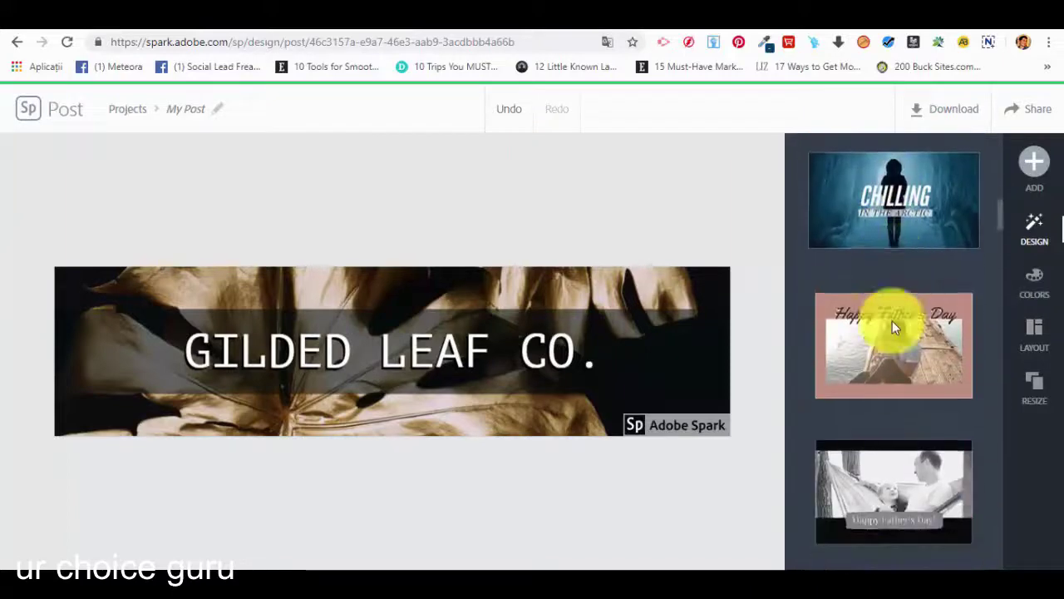
{"action": "scroll", "coordinate": [903, 331], "scroll_direction": "down", "scroll_amount": 6}
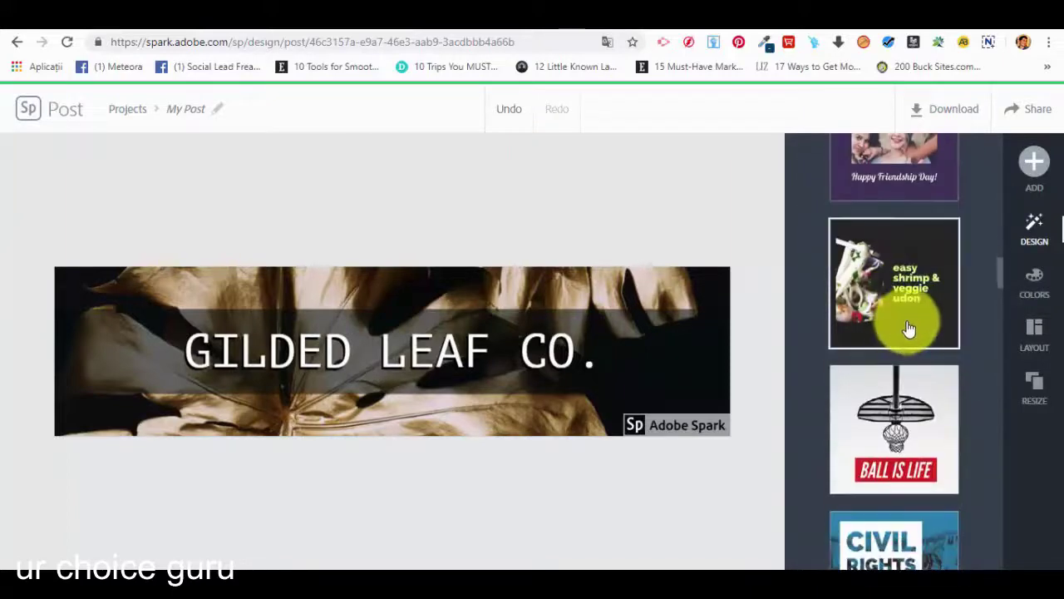
{"action": "scroll", "coordinate": [924, 231], "scroll_direction": "down", "scroll_amount": 2}
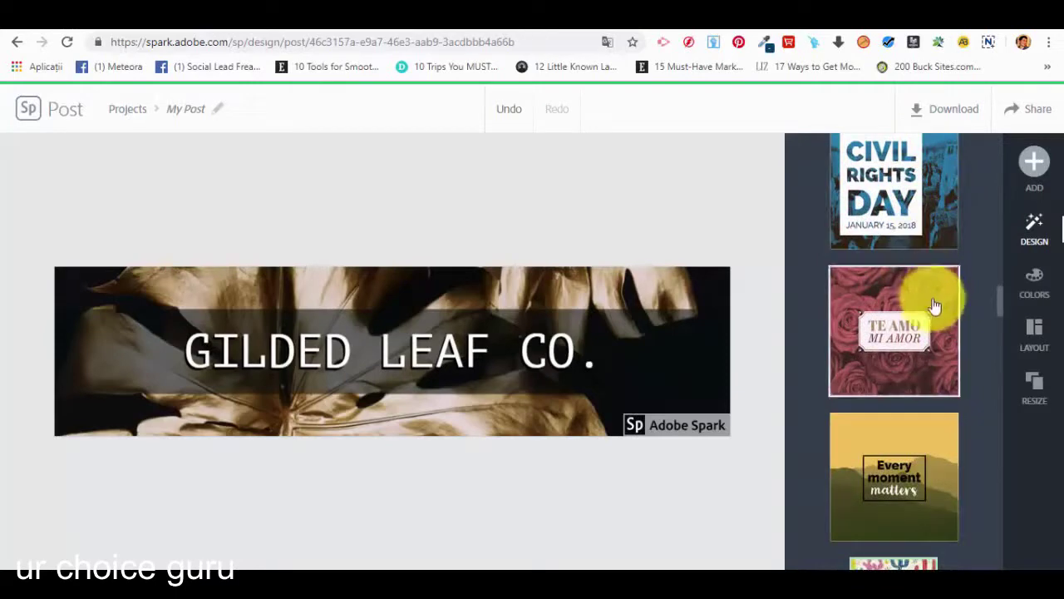
{"action": "scroll", "coordinate": [935, 287], "scroll_direction": "up", "scroll_amount": 1}
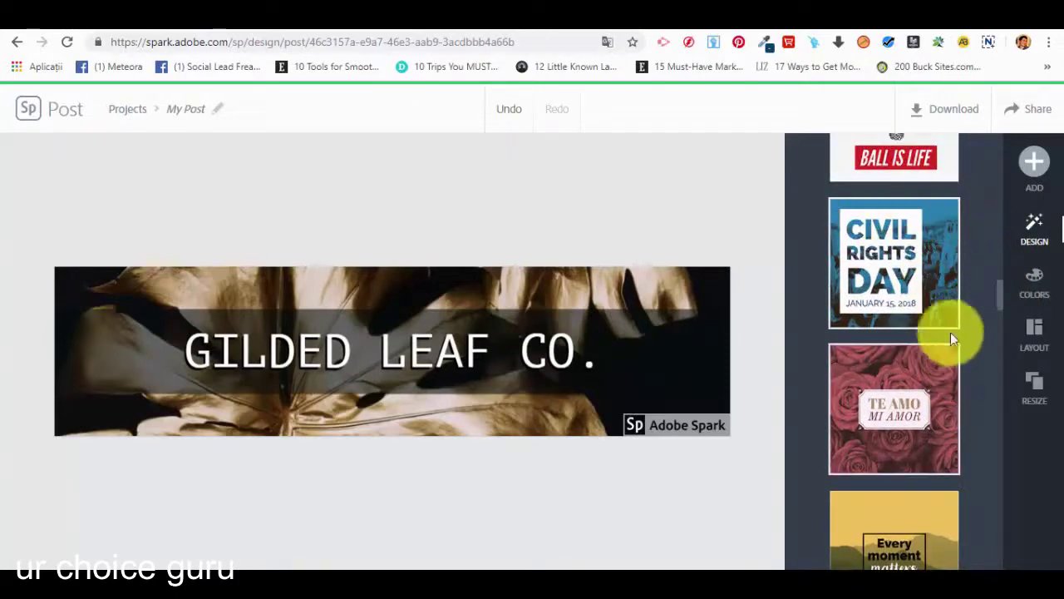
{"action": "left_click", "coordinate": [923, 245]}
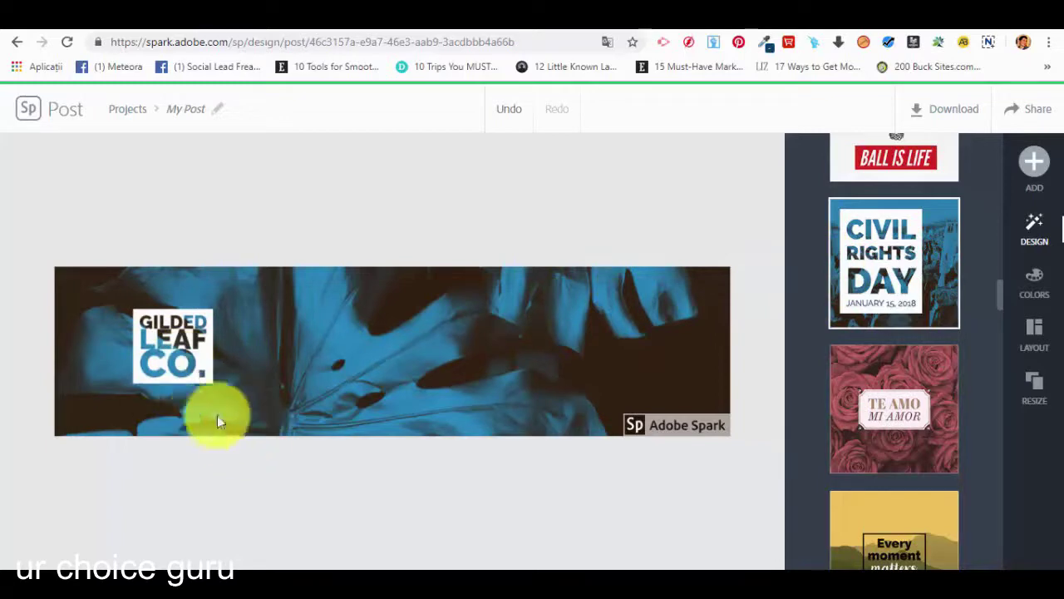
{"action": "left_click", "coordinate": [175, 351]}
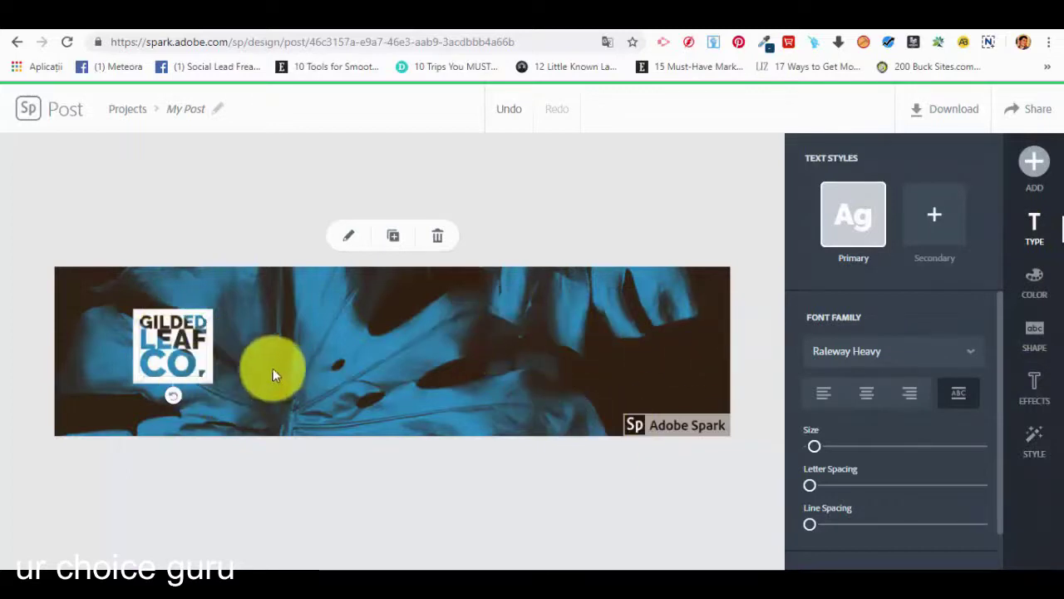
{"action": "left_click", "coordinate": [638, 228]}
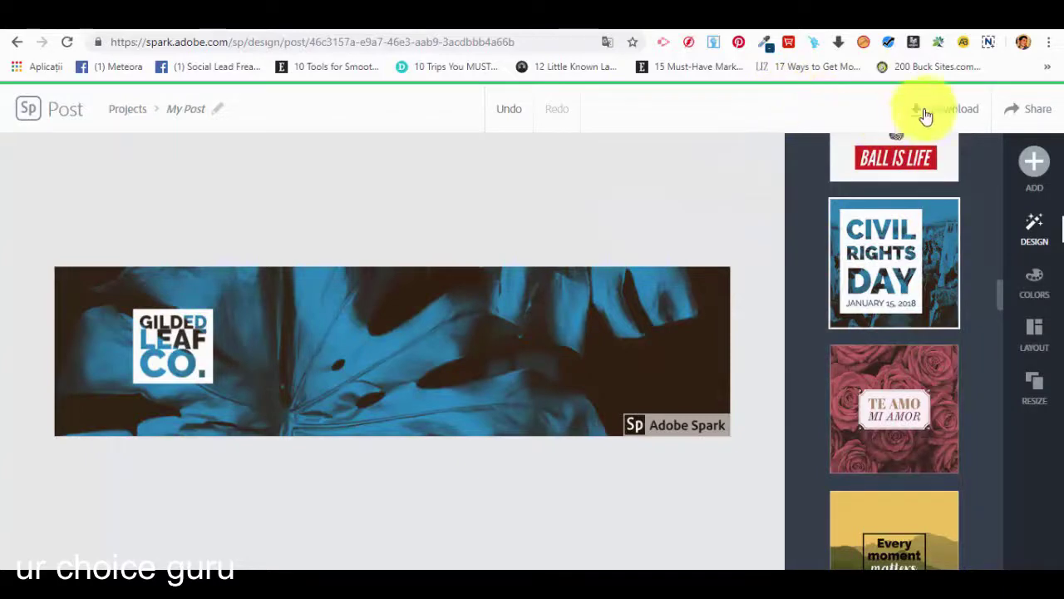
Step: Rename the cover post as Test 1 Cover
{"action": "left_click", "coordinate": [183, 109]}
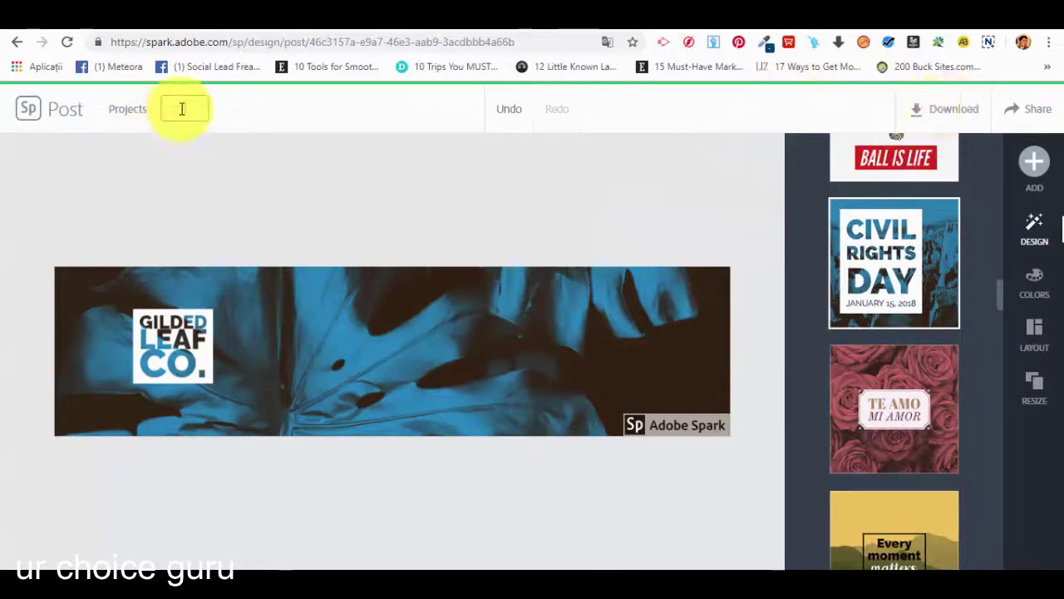
{"action": "type", "text": "Test 1"}
{"action": "key", "text": "Return"}
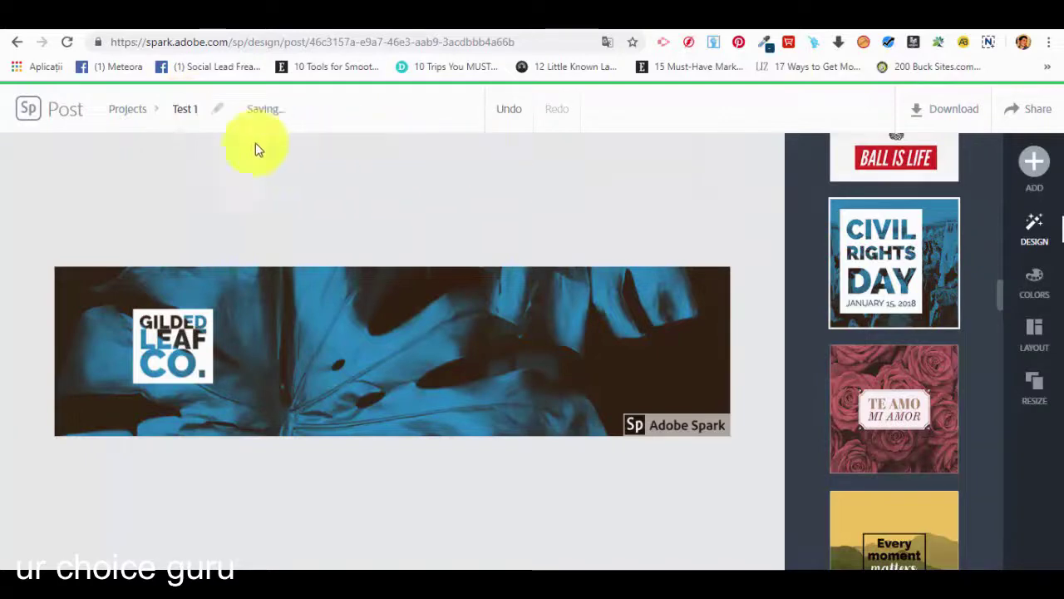
{"action": "left_click", "coordinate": [201, 109]}
{"action": "type", "text": "Cover"}
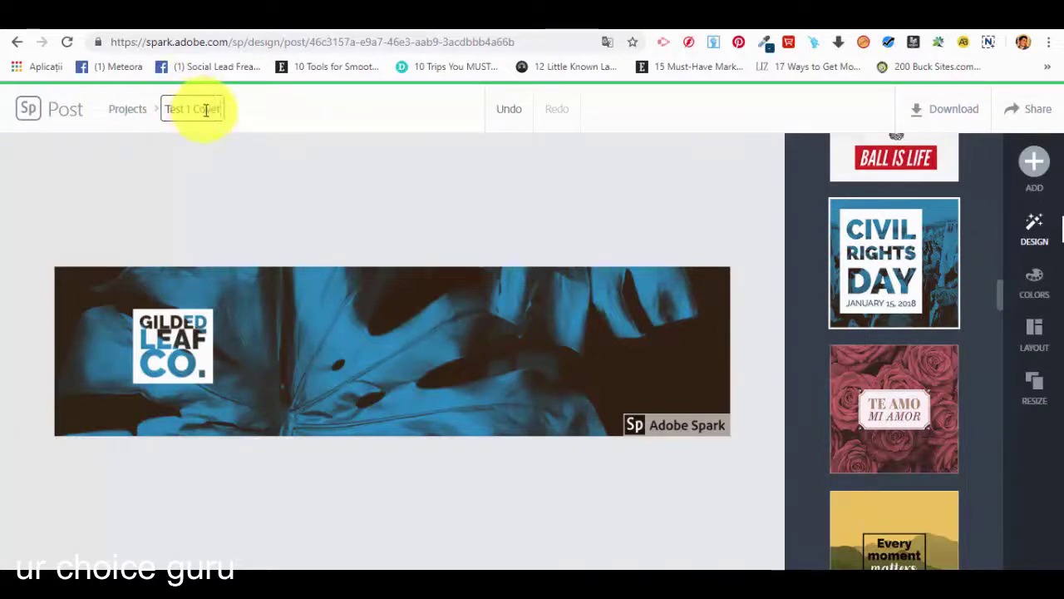
{"action": "key", "text": "Return"}
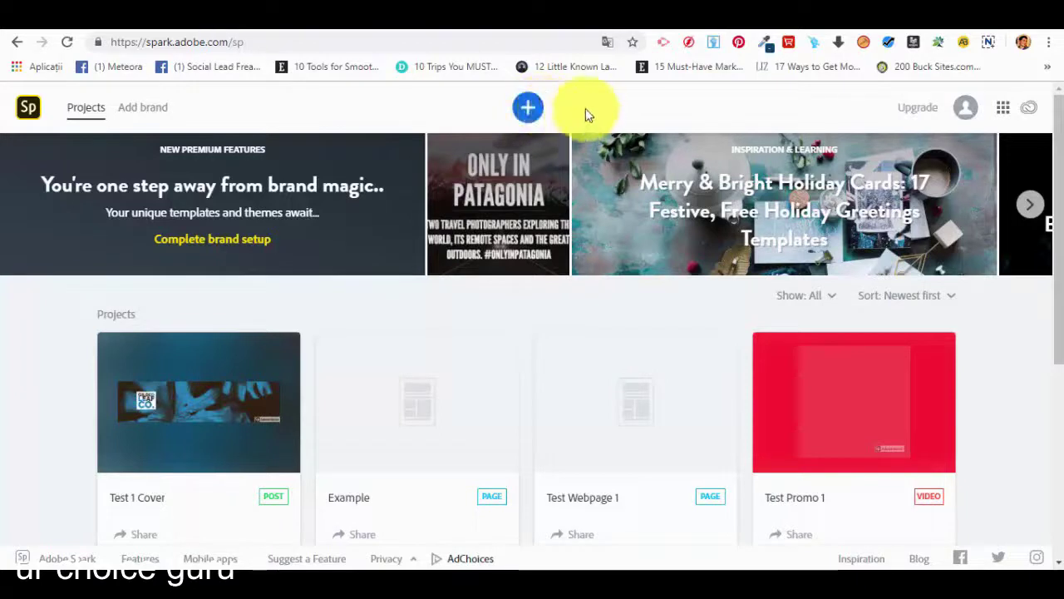
Step: Begin another new project and look through the graphic templates for Facebook, Twitter, Instagram, print and ads
{"action": "left_click", "coordinate": [530, 115]}
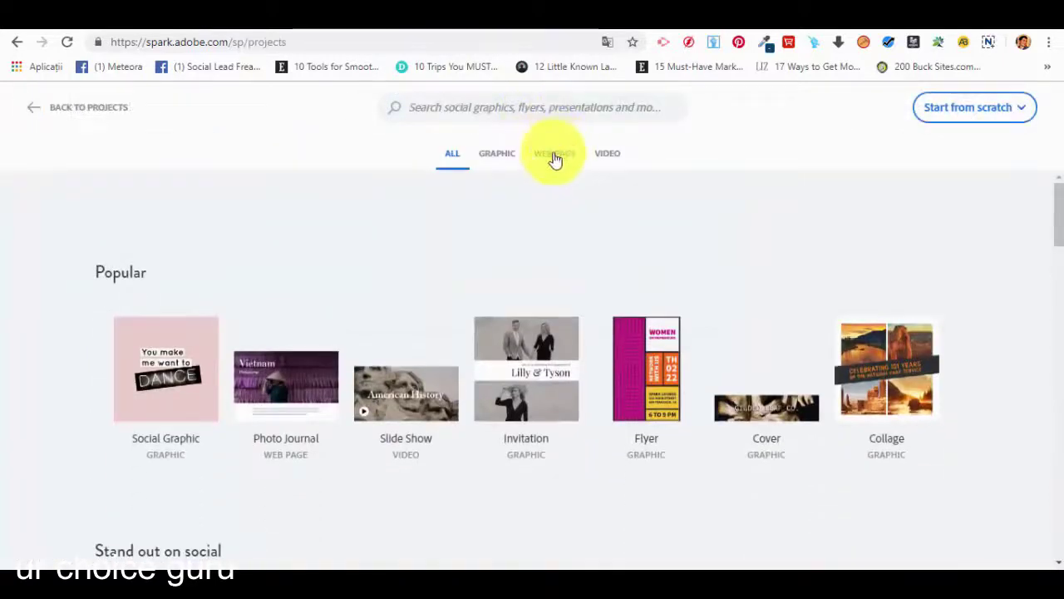
{"action": "left_click", "coordinate": [500, 167]}
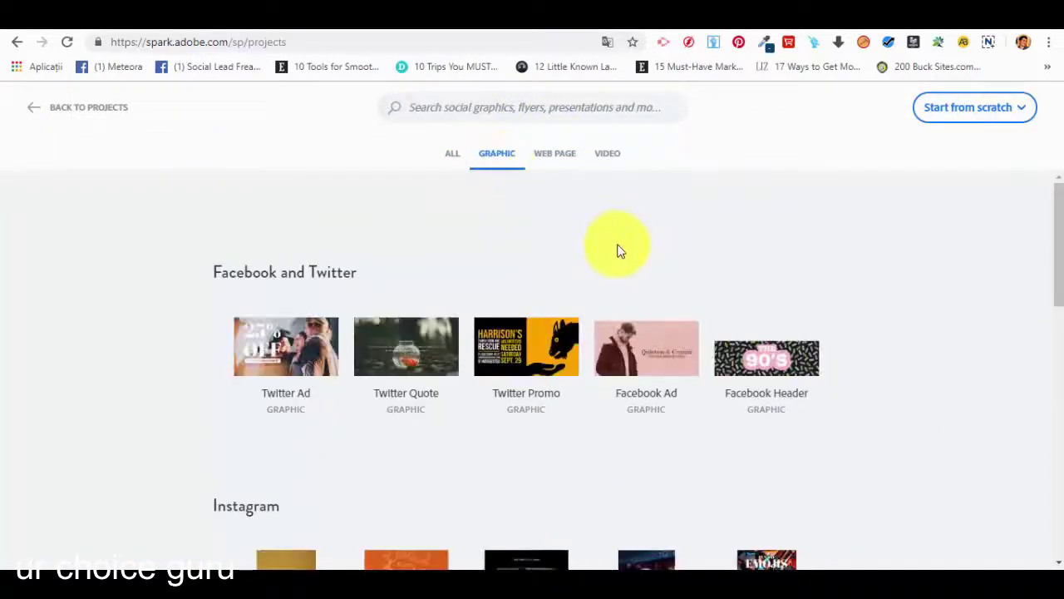
{"action": "scroll", "coordinate": [617, 250], "scroll_direction": "down", "scroll_amount": 5}
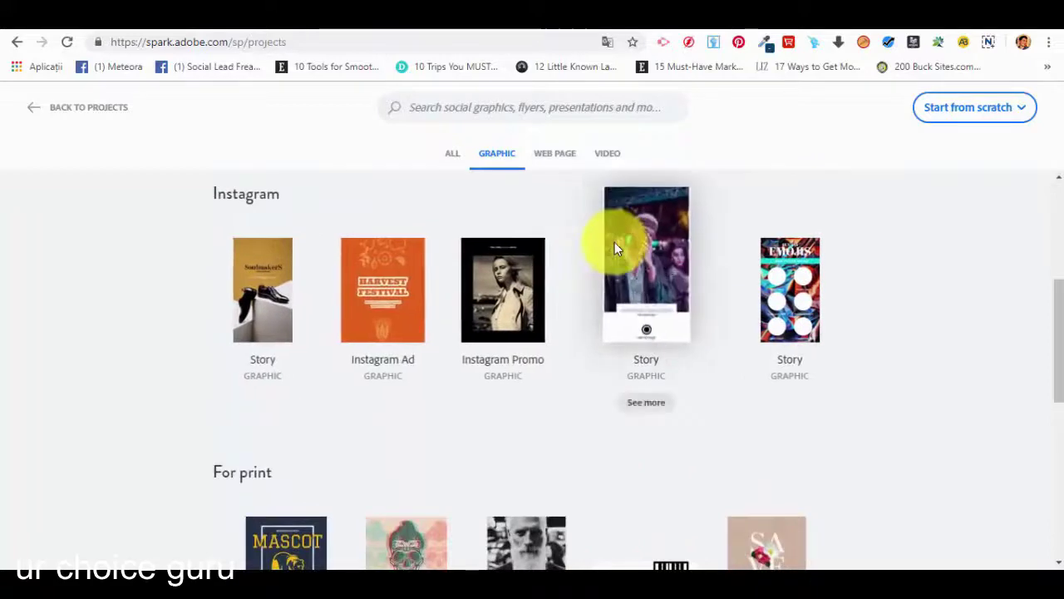
{"action": "scroll", "coordinate": [617, 249], "scroll_direction": "down", "scroll_amount": 4}
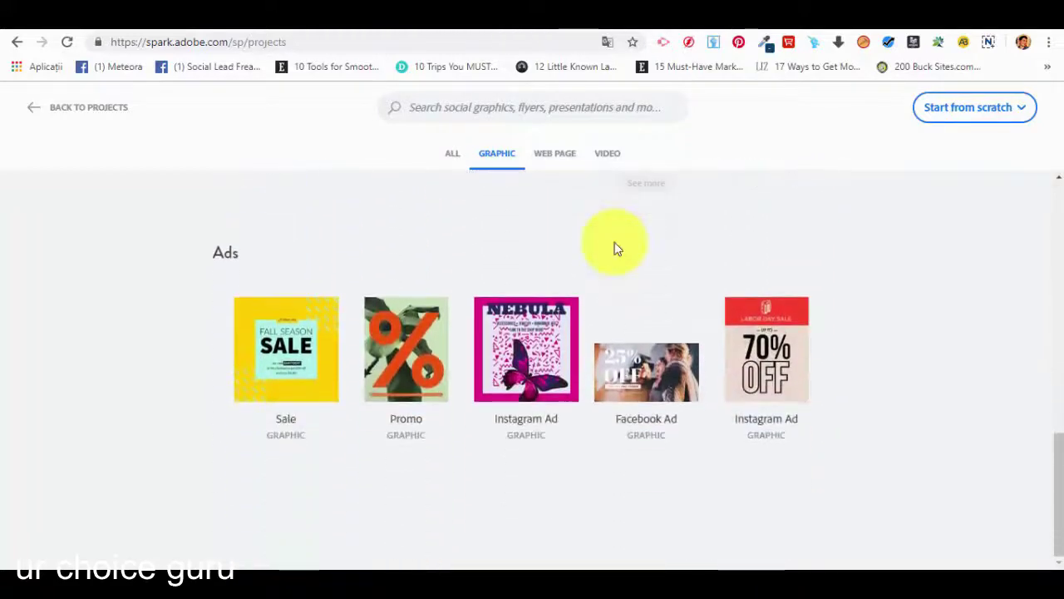
{"action": "scroll", "coordinate": [606, 245], "scroll_direction": "up", "scroll_amount": 2}
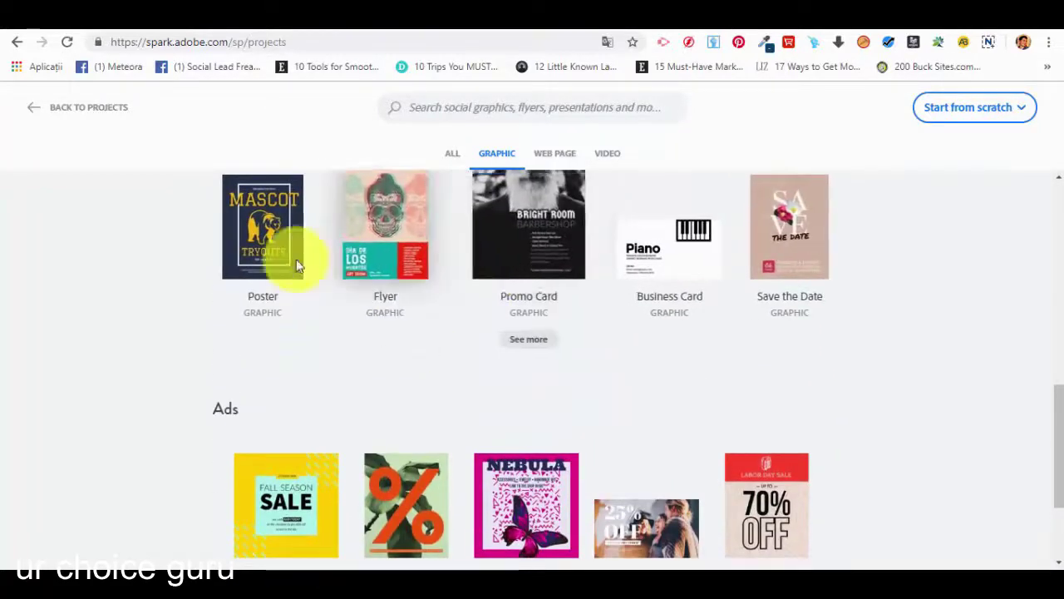
{"action": "scroll", "coordinate": [673, 285], "scroll_direction": "up", "scroll_amount": 5}
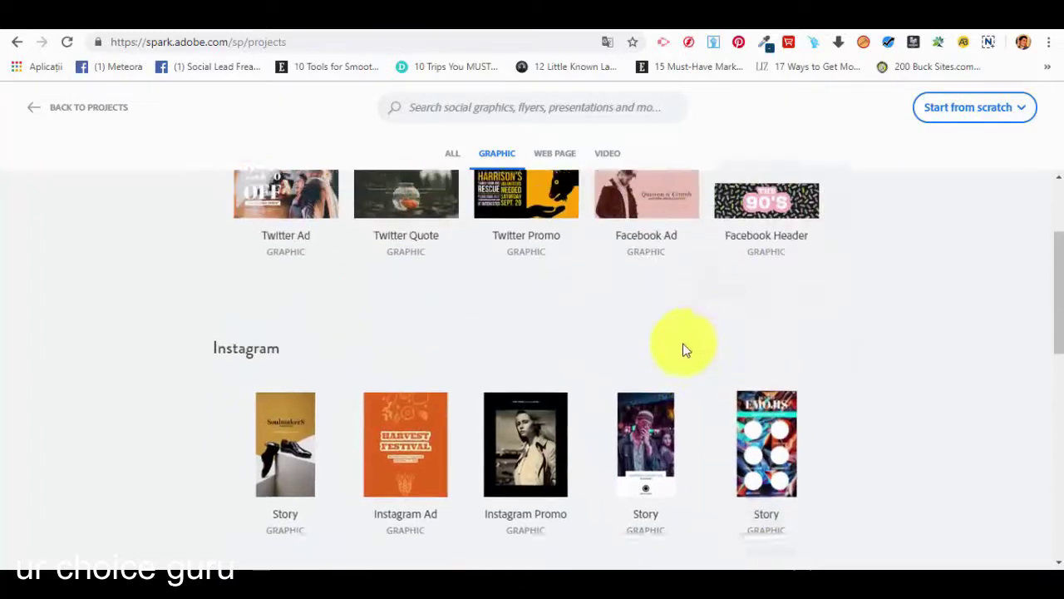
Step: Return to the full template list and create a post from the popular Collage template
{"action": "left_click", "coordinate": [452, 156]}
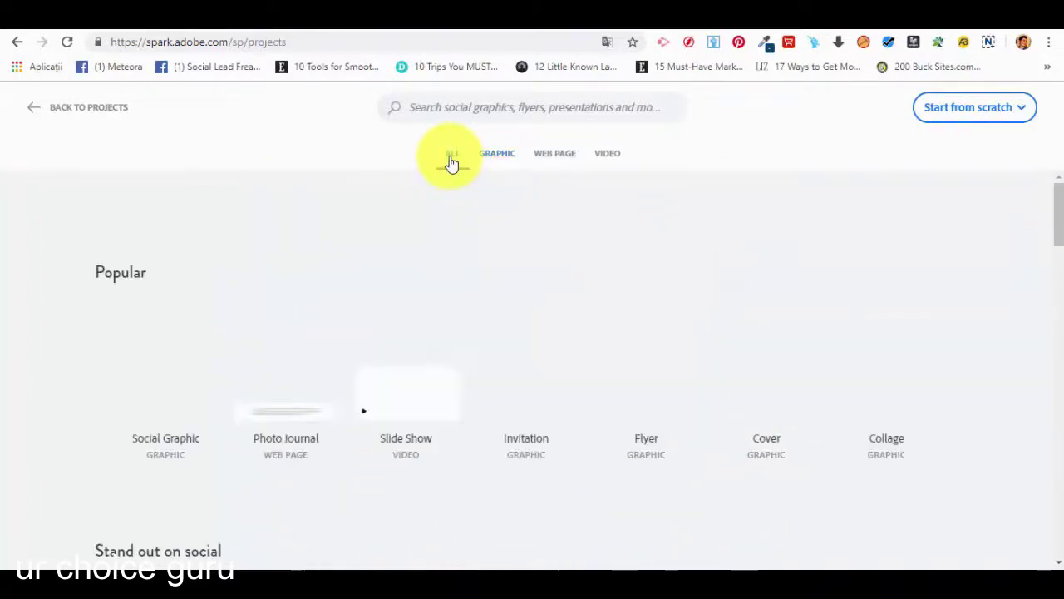
{"action": "scroll", "coordinate": [589, 288], "scroll_direction": "down", "scroll_amount": 2}
{"action": "scroll", "coordinate": [737, 325], "scroll_direction": "up", "scroll_amount": 2}
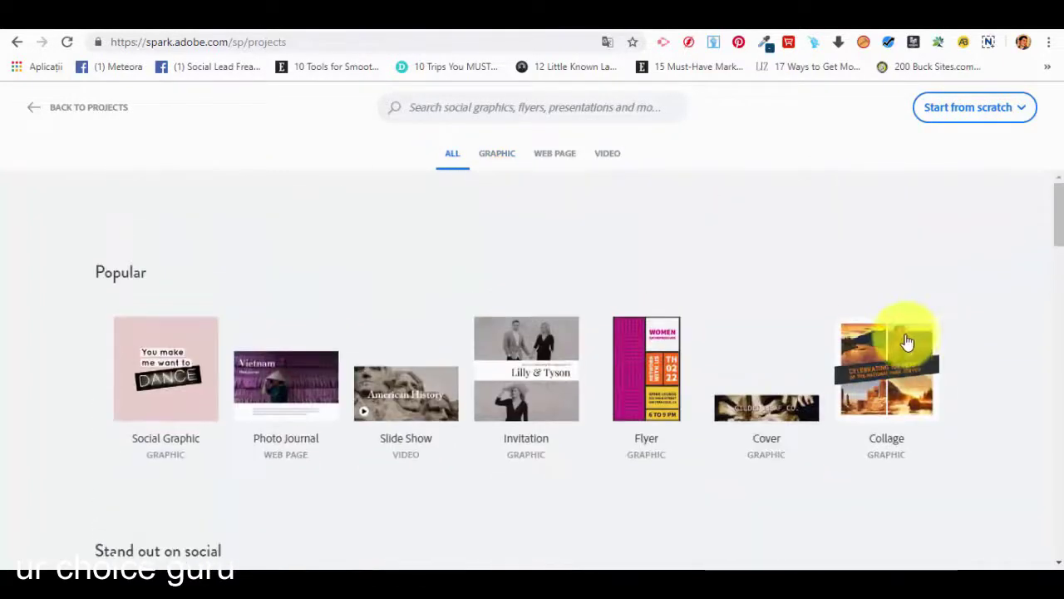
{"action": "mouse_move", "coordinate": [898, 385]}
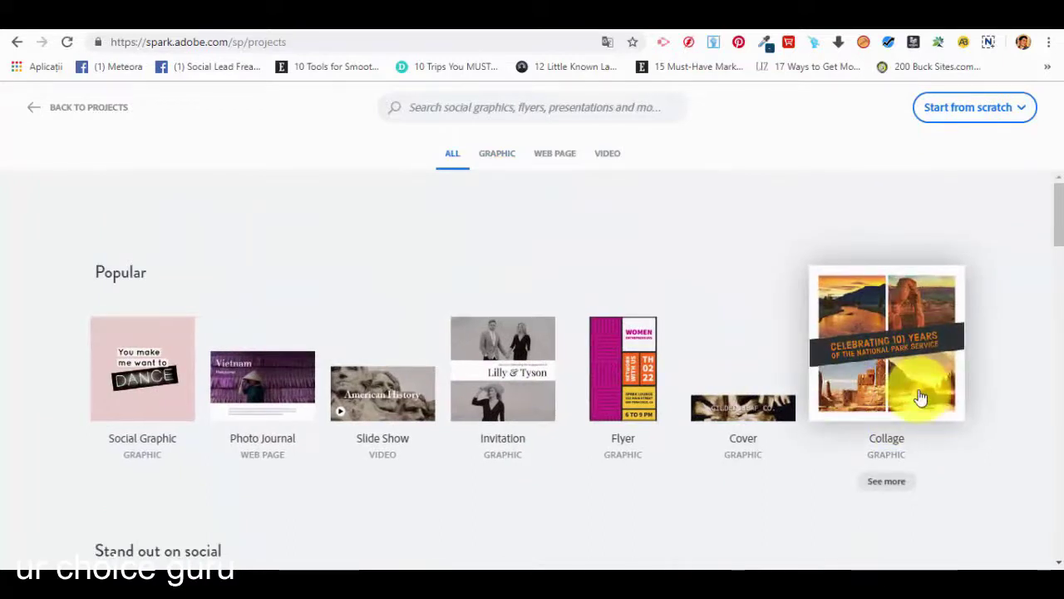
{"action": "left_click", "coordinate": [920, 398]}
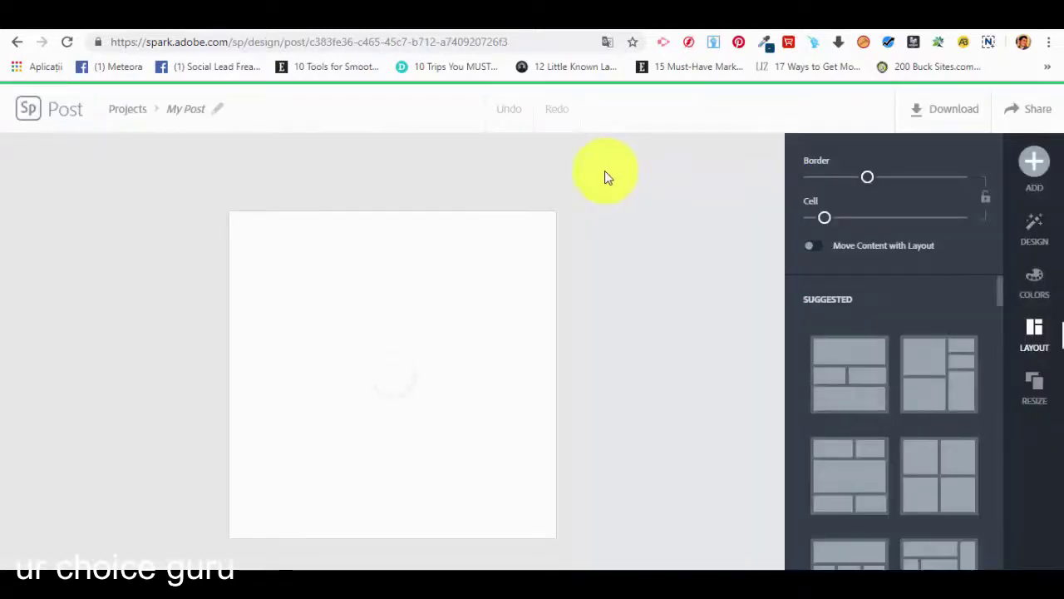
Step: Rename the collage post as Personal Test
{"action": "left_click", "coordinate": [199, 112]}
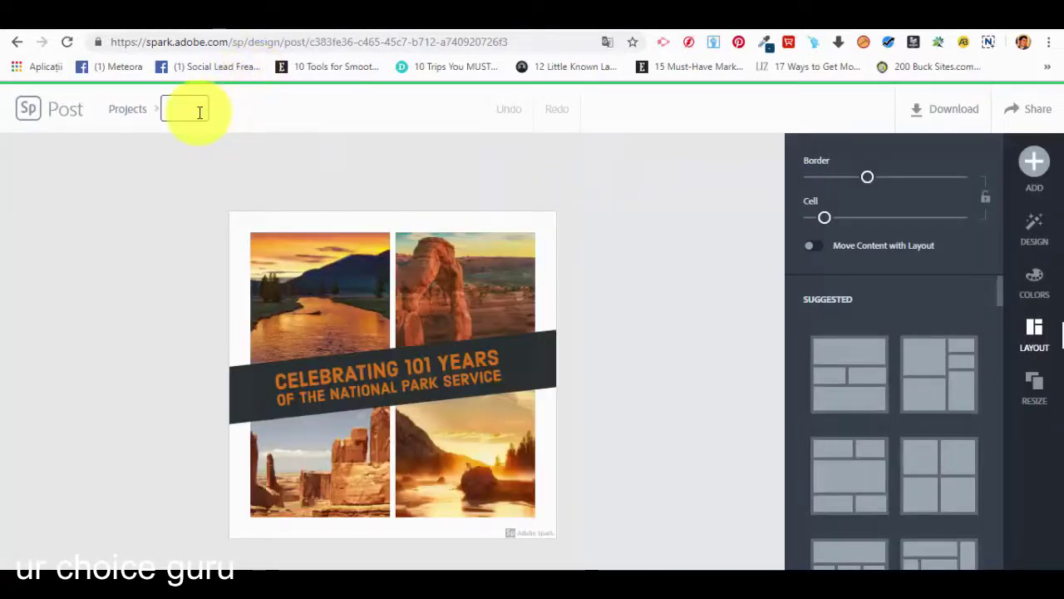
{"action": "type", "text": "Perso"}
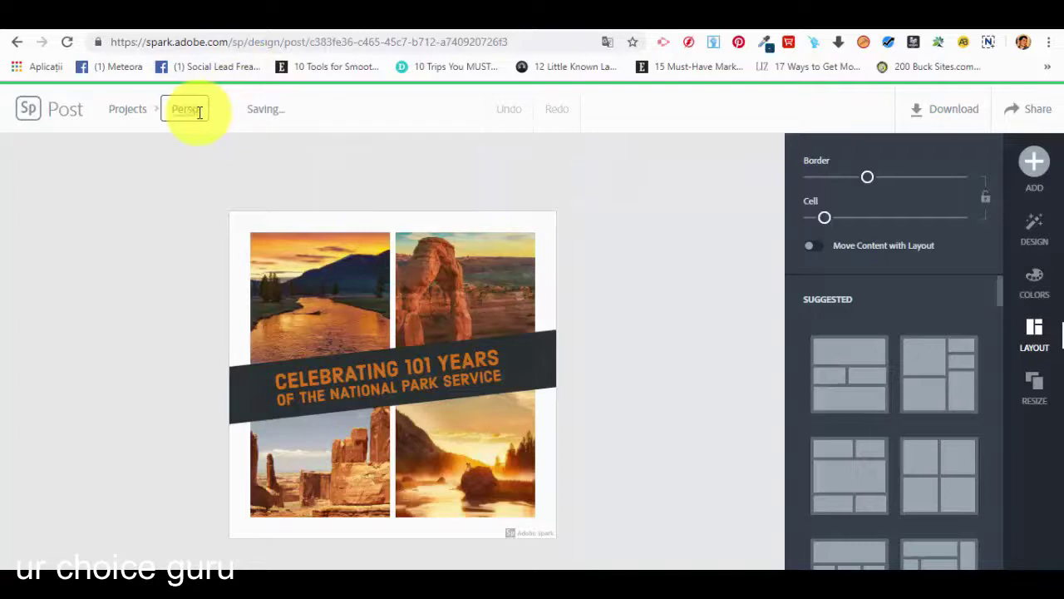
{"action": "type", "text": "nal Test"}
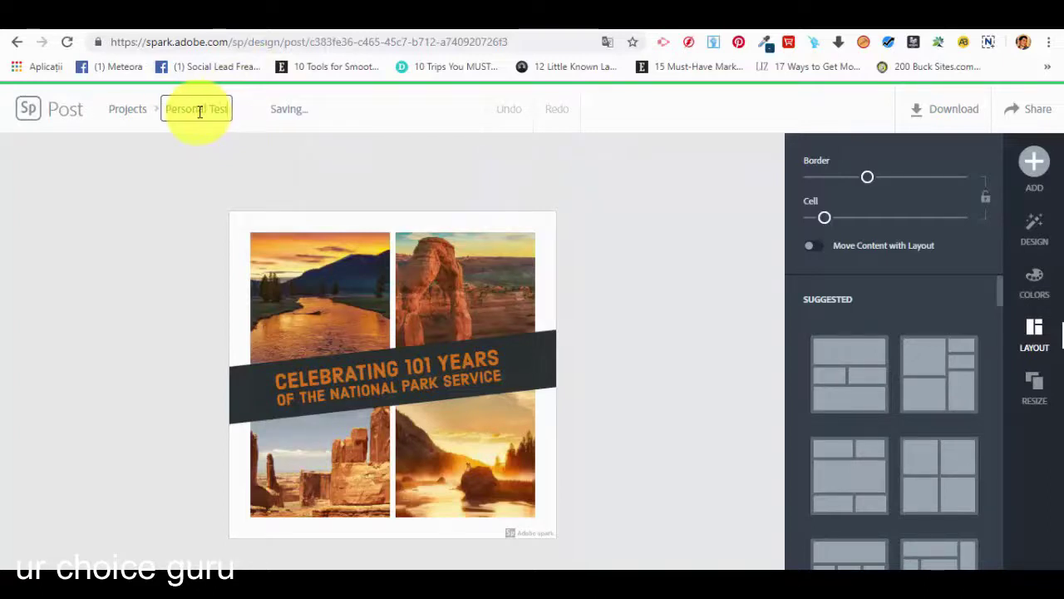
{"action": "left_click", "coordinate": [315, 183]}
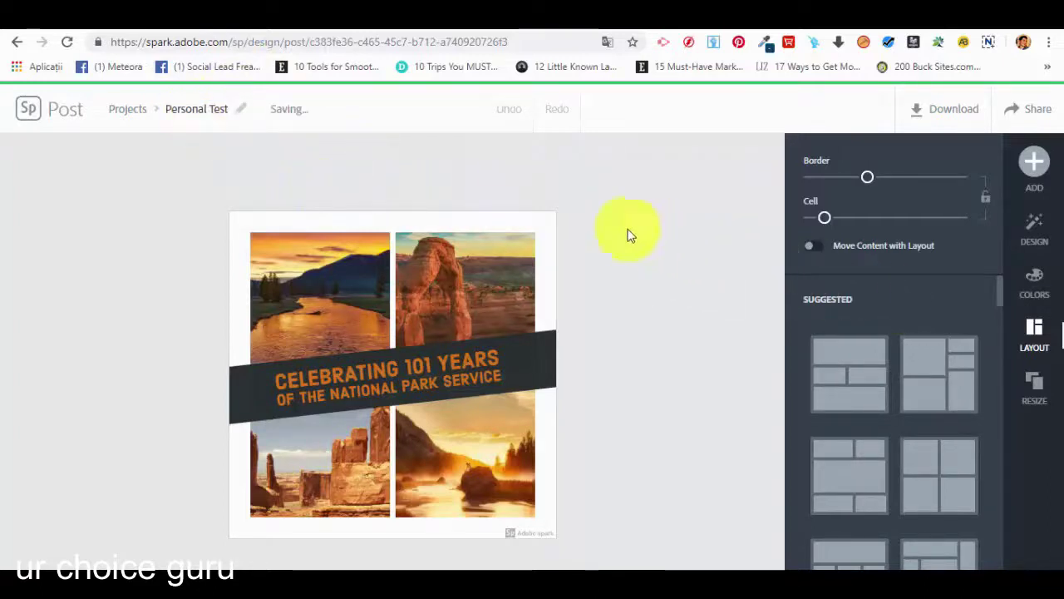
Step: Select the collage photos one after another to view their image options, ending on the red rock arch photo
{"action": "left_click", "coordinate": [338, 296]}
{"action": "left_click", "coordinate": [442, 296]}
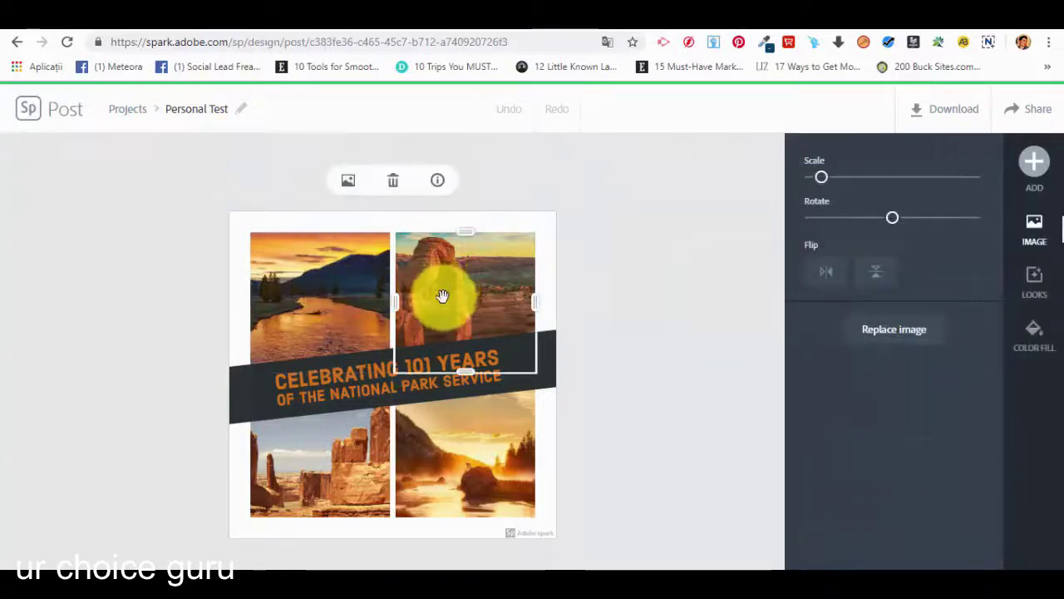
{"action": "left_click", "coordinate": [453, 476]}
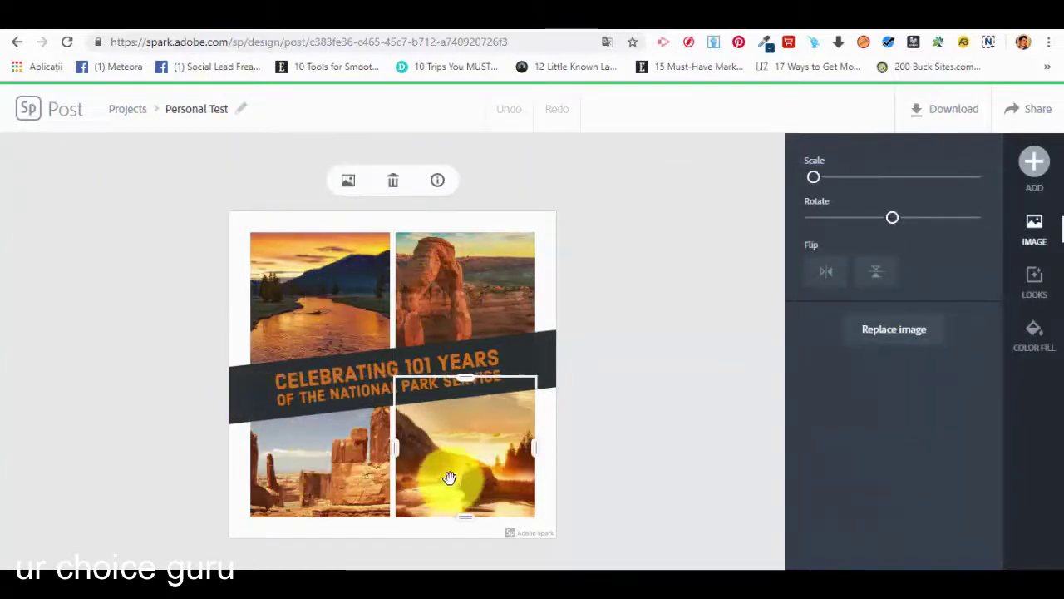
{"action": "left_click", "coordinate": [366, 280]}
{"action": "left_click", "coordinate": [457, 279]}
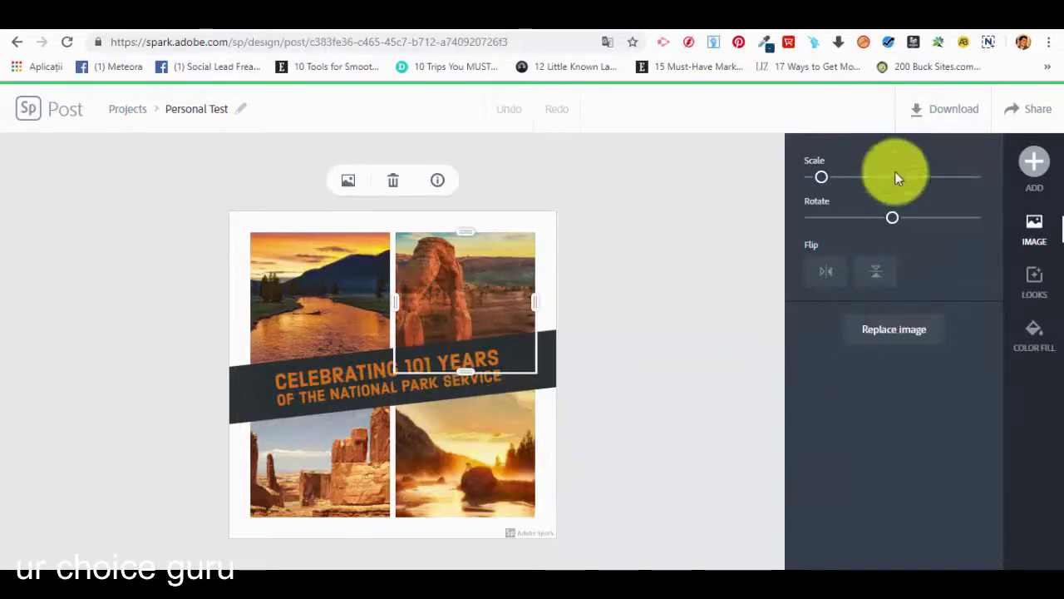
{"action": "left_click", "coordinate": [339, 452]}
{"action": "left_click", "coordinate": [487, 427]}
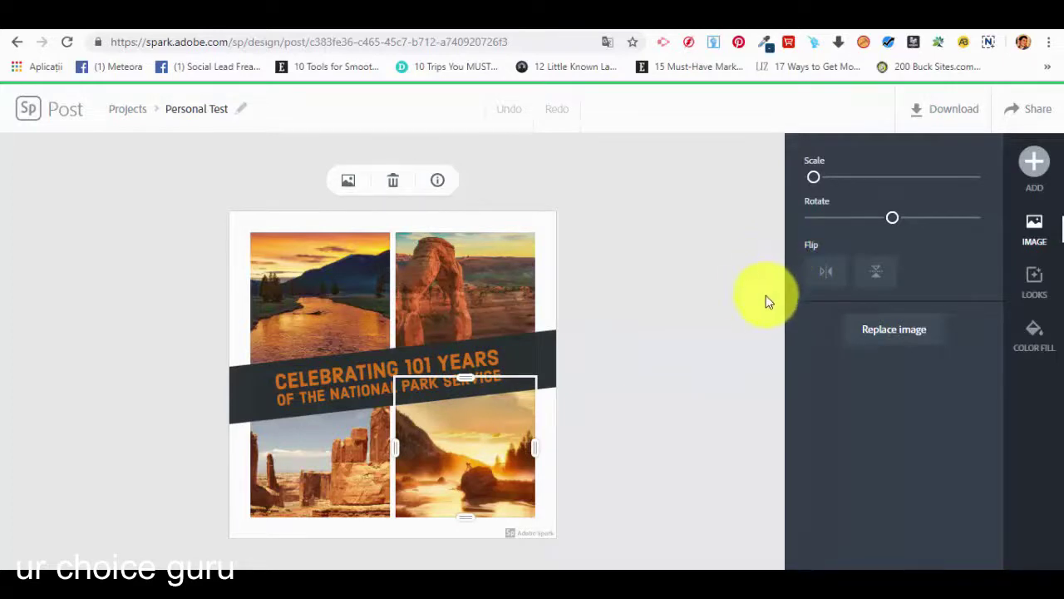
{"action": "left_click", "coordinate": [1049, 289]}
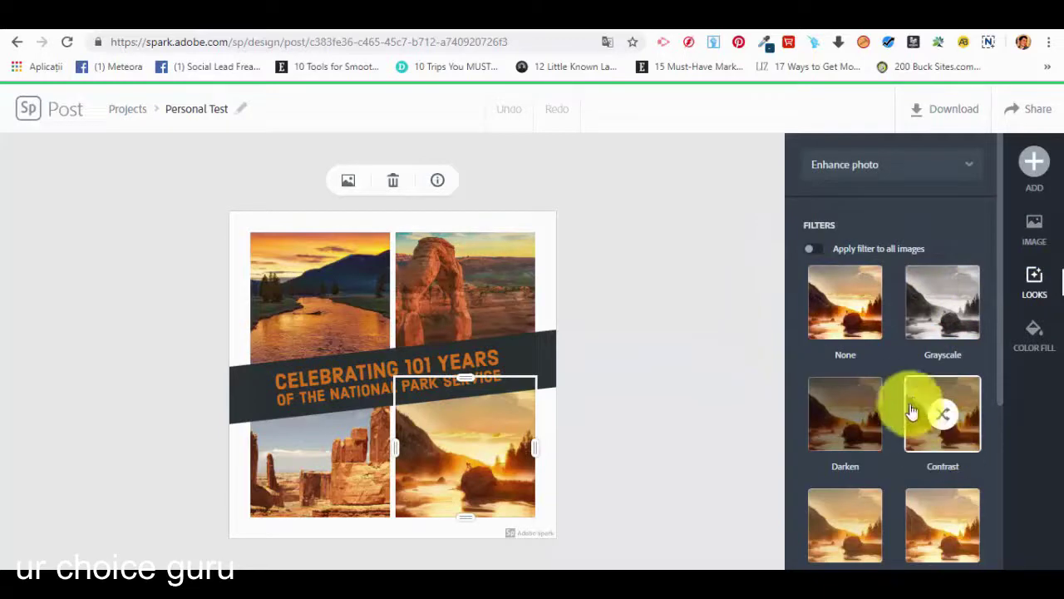
{"action": "left_click", "coordinate": [506, 226]}
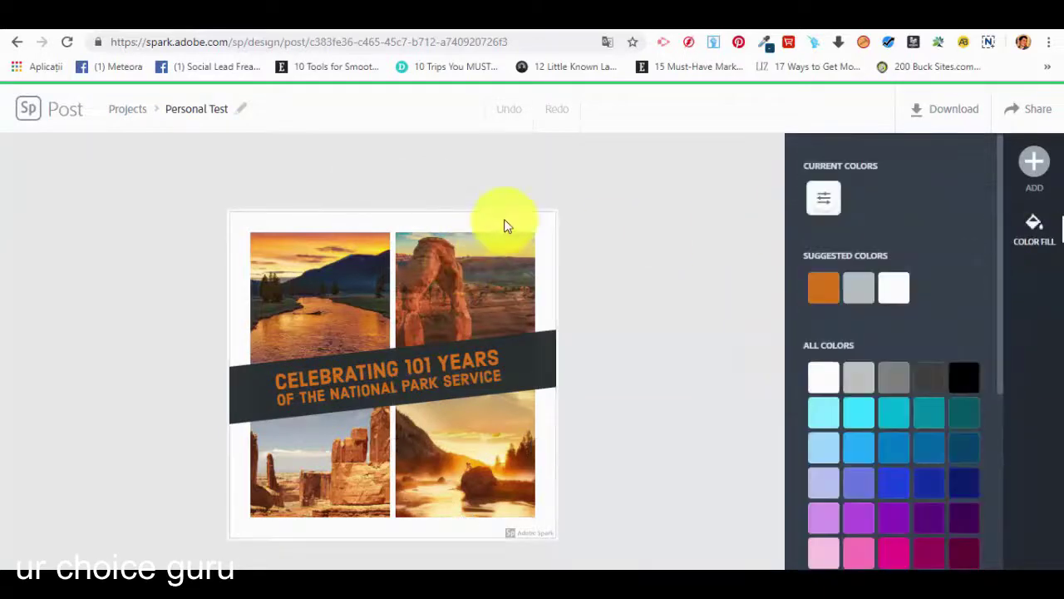
Step: Search the free photos for "desert" and add the night-sky cactus photo to the collage
{"action": "left_click", "coordinate": [1034, 161]}
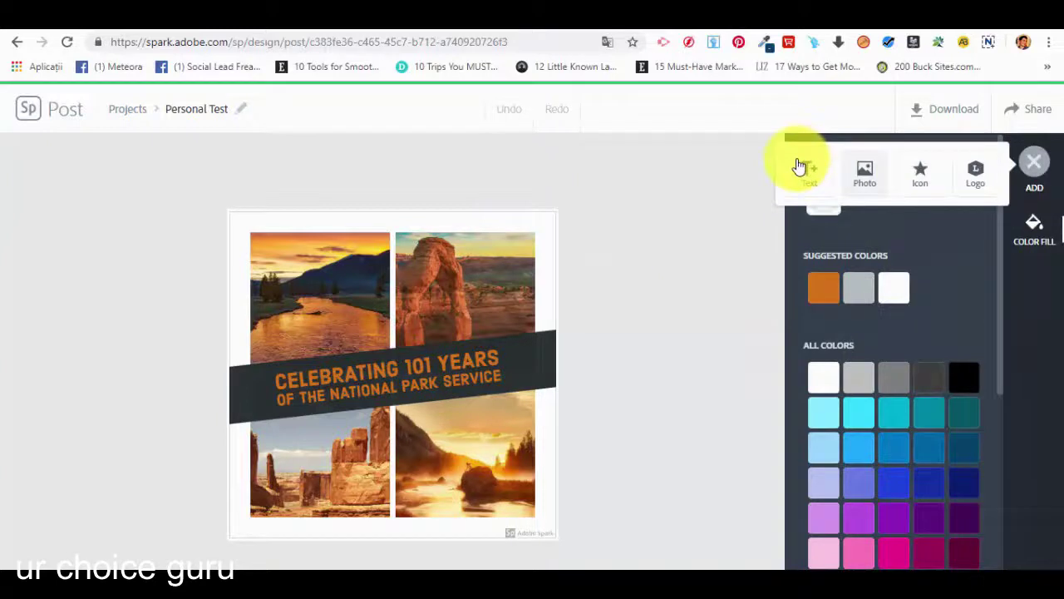
{"action": "left_click", "coordinate": [1034, 236]}
{"action": "left_click", "coordinate": [1030, 169]}
{"action": "left_click", "coordinate": [863, 169]}
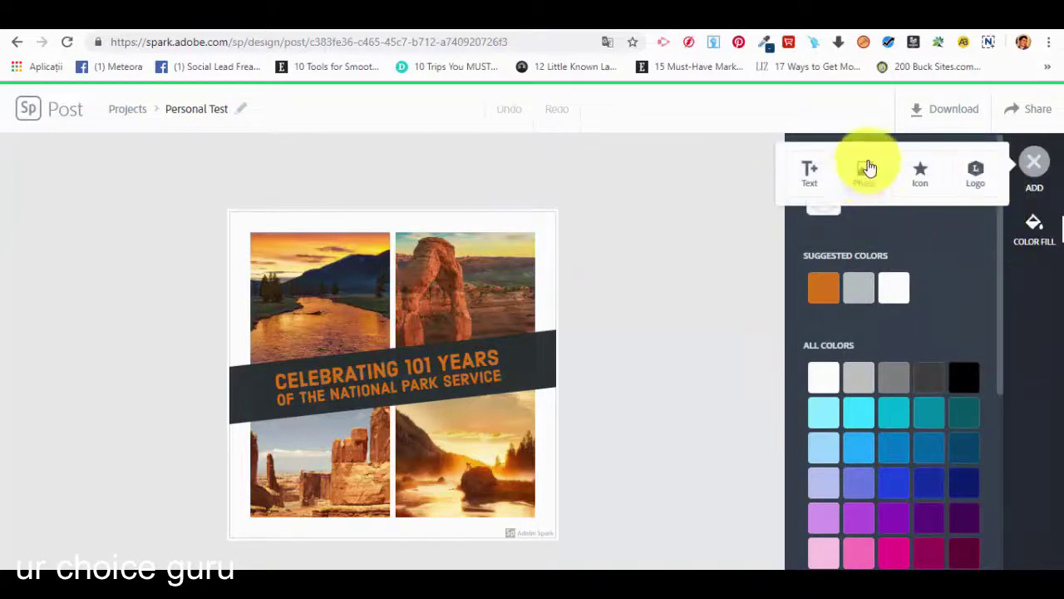
{"action": "left_click", "coordinate": [890, 314]}
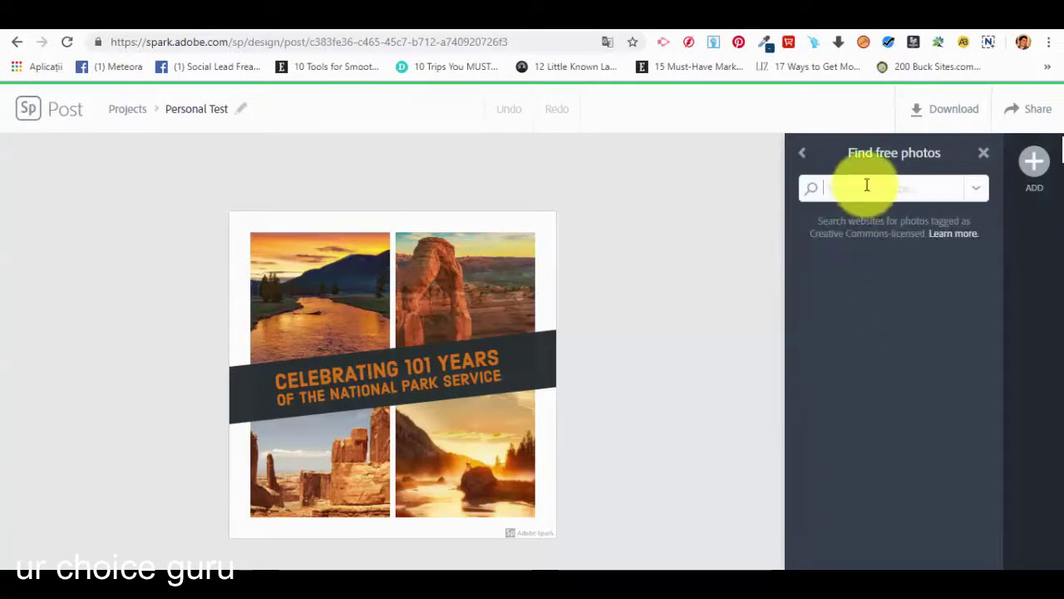
{"action": "type", "text": "desert"}
{"action": "key", "text": "Return"}
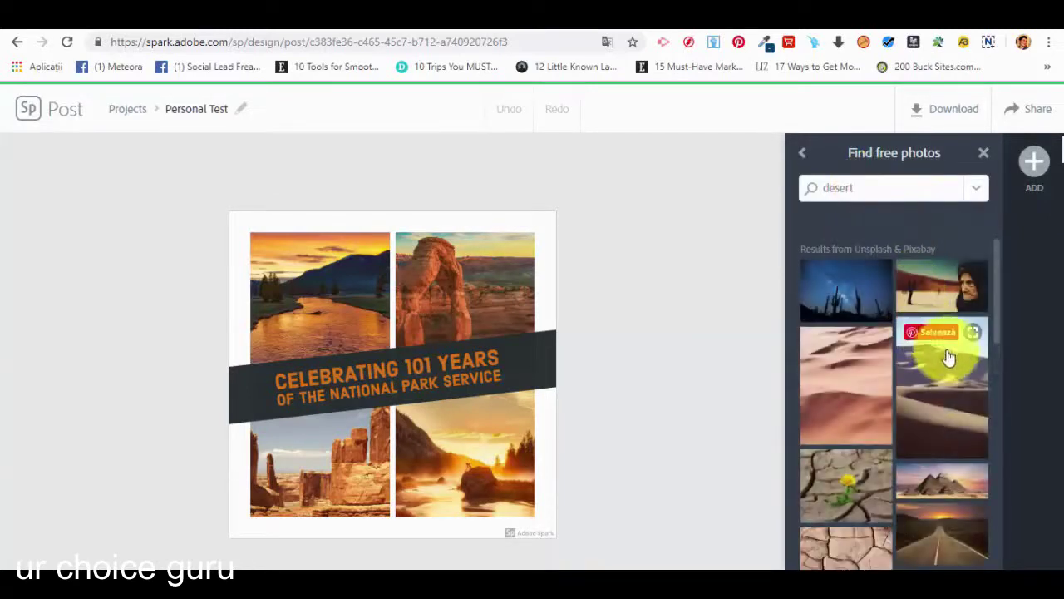
{"action": "left_click", "coordinate": [859, 291]}
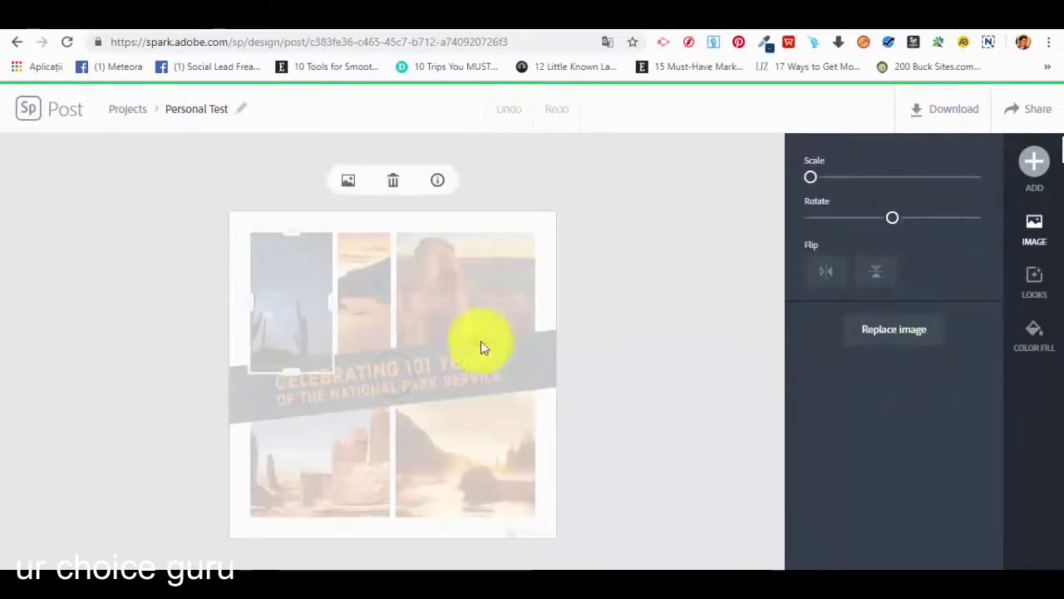
Step: Swap the cactus photo with the rock formation photo in the collage's lower-left cell
{"action": "left_click_drag", "start_coordinate": [337, 316], "coordinate": [383, 466]}
{"action": "left_click", "coordinate": [292, 308]}
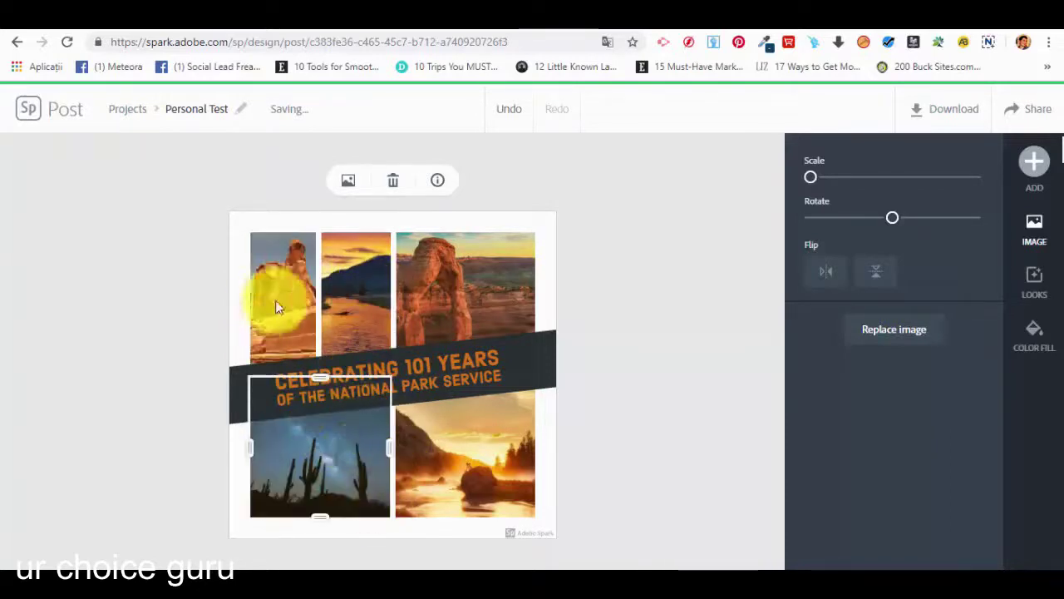
{"action": "left_click", "coordinate": [482, 285]}
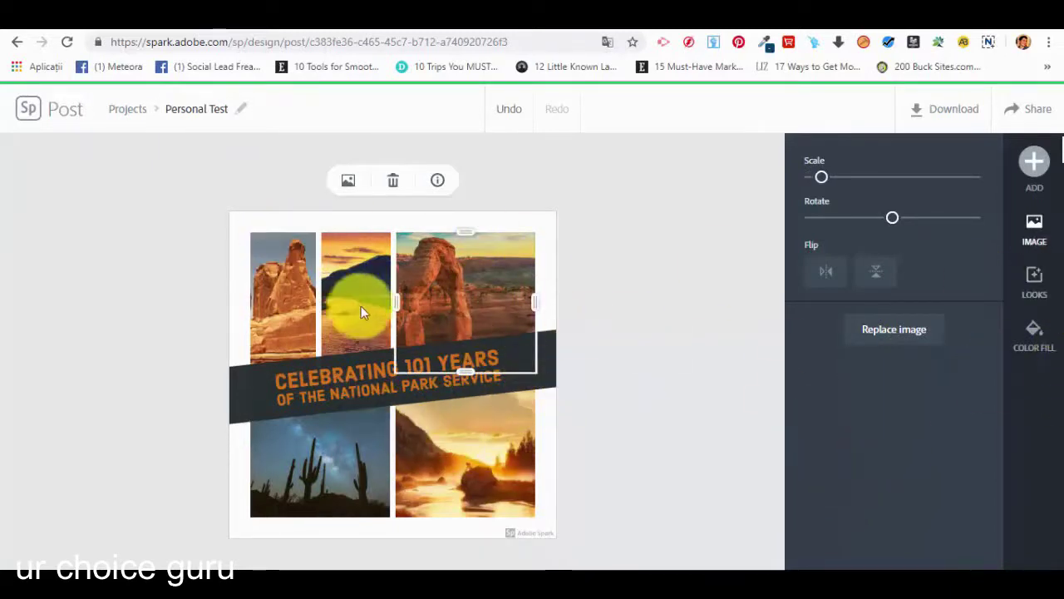
{"action": "left_click", "coordinate": [309, 291]}
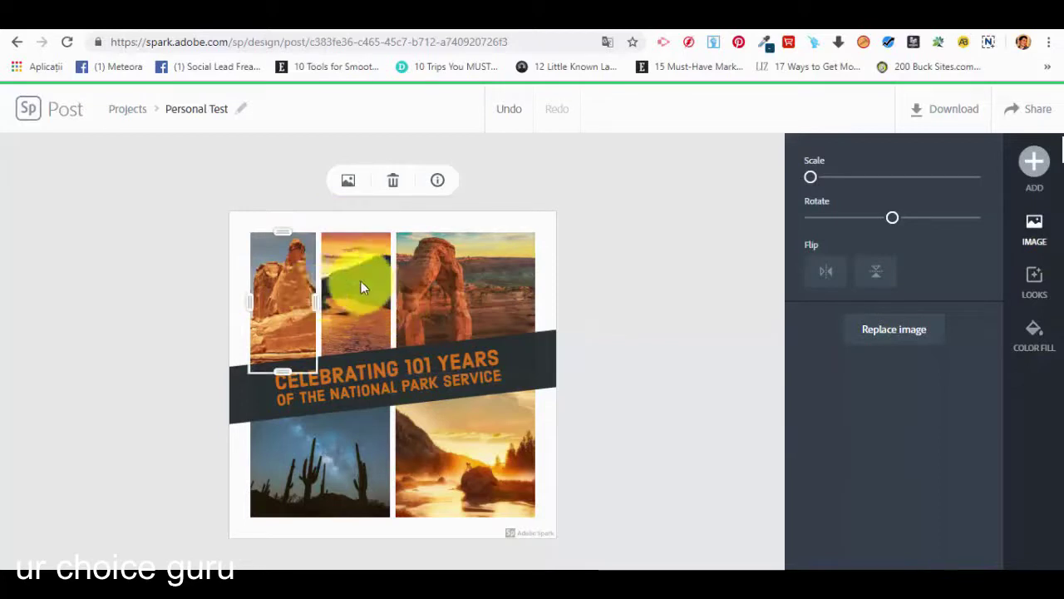
Step: Try the Lighten and Multiply filters on the lower-right sunset photo
{"action": "left_click", "coordinate": [509, 459]}
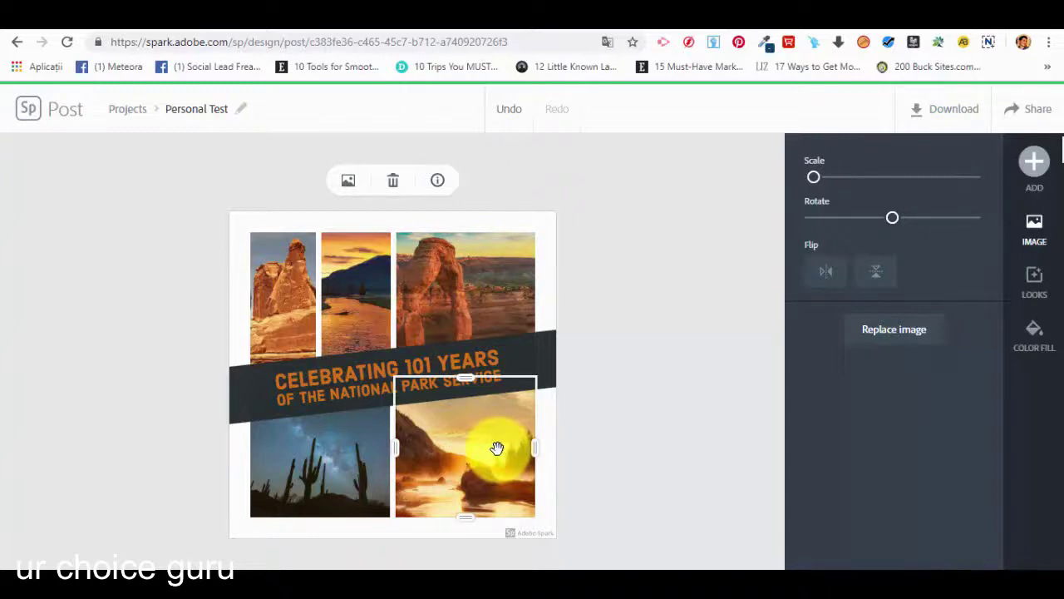
{"action": "left_click", "coordinate": [1036, 287]}
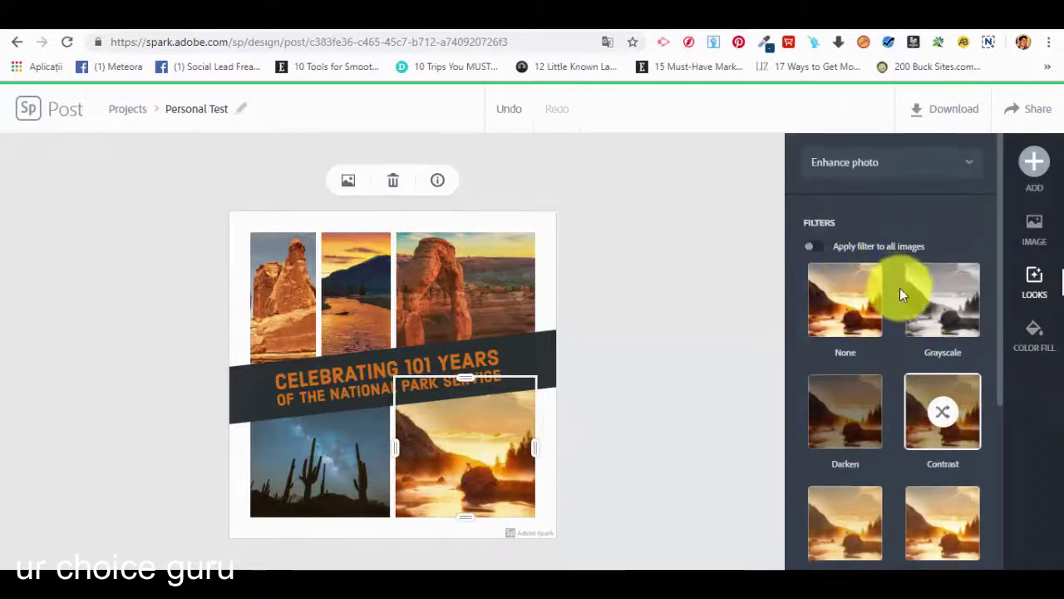
{"action": "scroll", "coordinate": [881, 266], "scroll_direction": "down", "scroll_amount": 2}
{"action": "scroll", "coordinate": [848, 229], "scroll_direction": "up", "scroll_amount": 2}
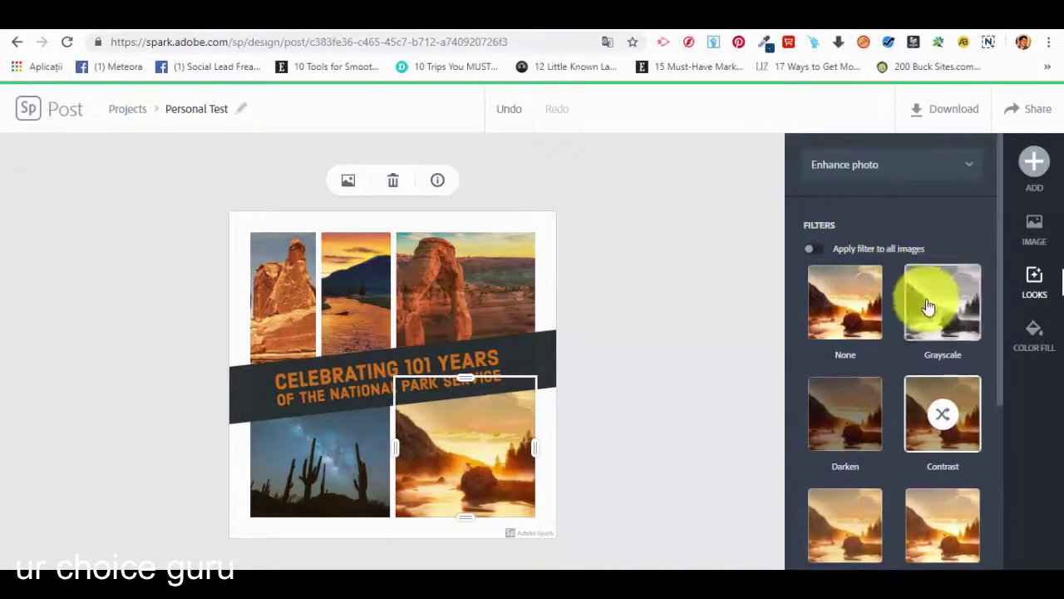
{"action": "scroll", "coordinate": [923, 312], "scroll_direction": "down", "scroll_amount": 2}
{"action": "left_click", "coordinate": [961, 368]}
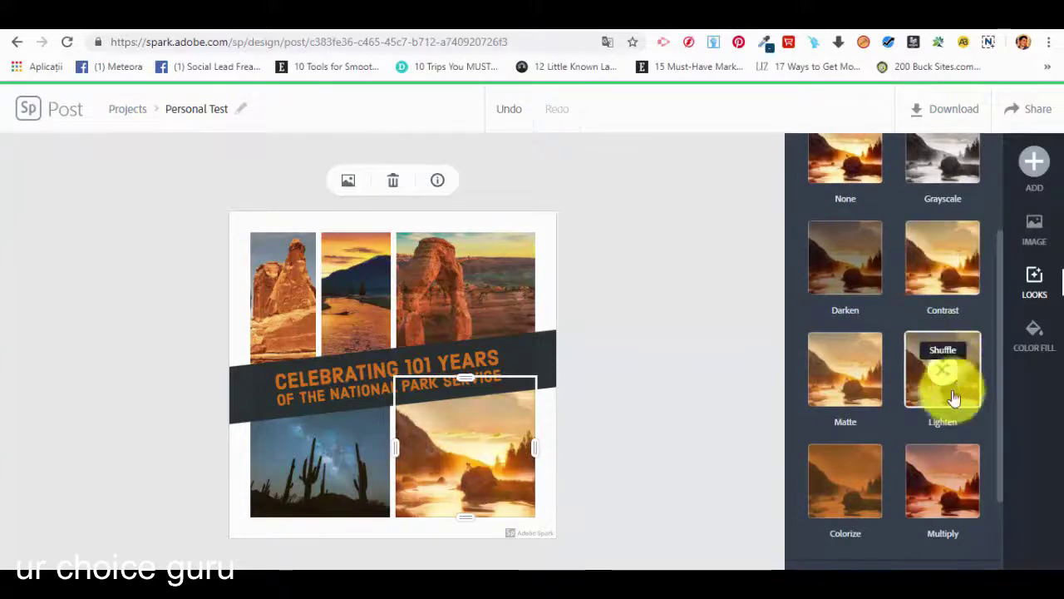
{"action": "scroll", "coordinate": [940, 416], "scroll_direction": "down", "scroll_amount": 2}
{"action": "left_click", "coordinate": [939, 374]}
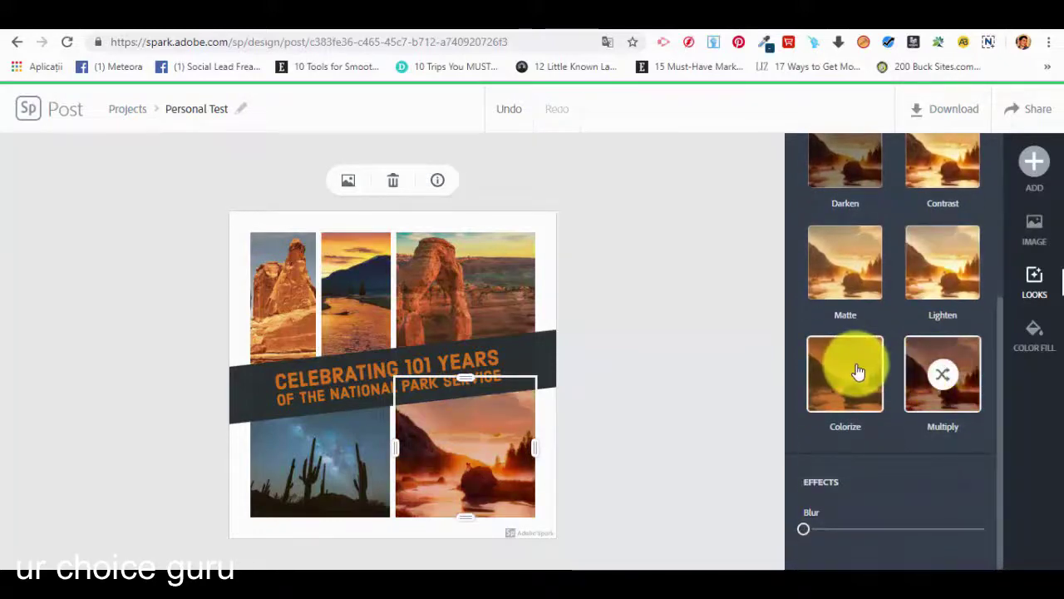
Step: Try the Colorize and Matte filters on the lower-right sunset photo and return it to the Contrast filter
{"action": "left_click", "coordinate": [857, 371]}
{"action": "scroll", "coordinate": [894, 403], "scroll_direction": "up", "scroll_amount": 1}
{"action": "left_click", "coordinate": [861, 367]}
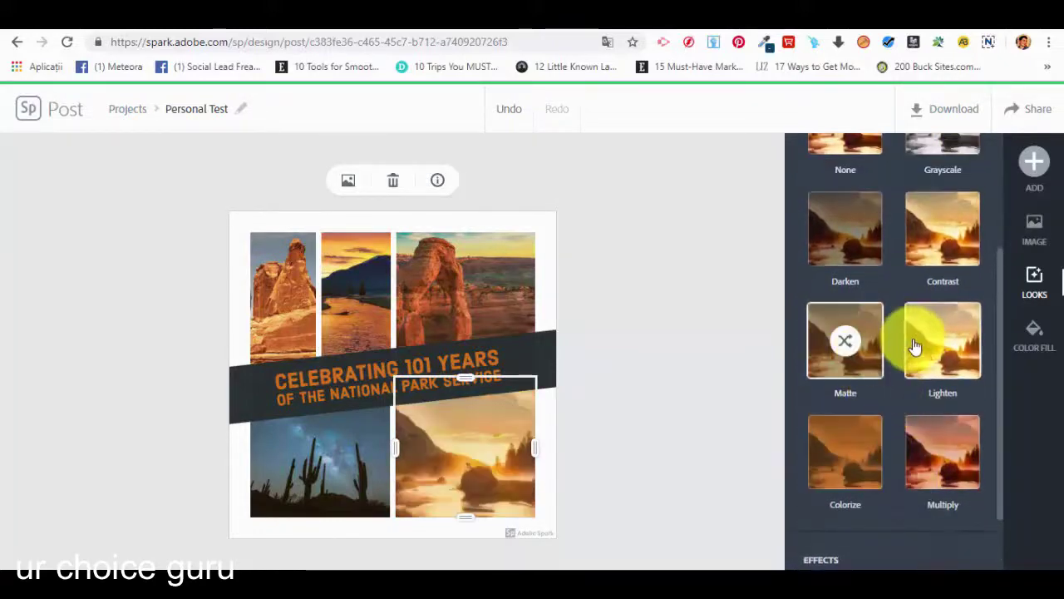
{"action": "scroll", "coordinate": [914, 340], "scroll_direction": "up", "scroll_amount": 1}
{"action": "left_click", "coordinate": [943, 326]}
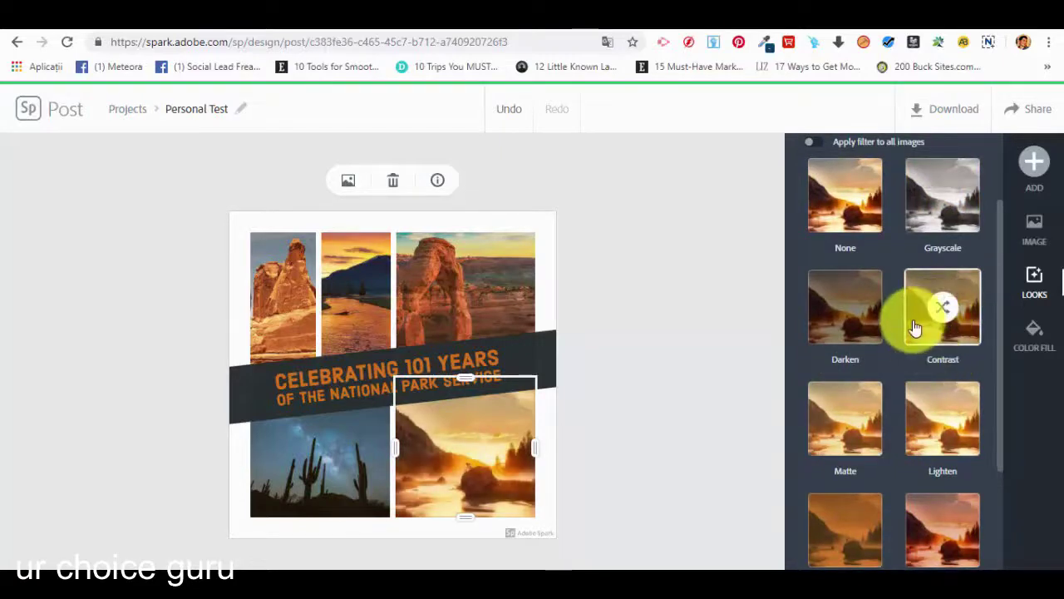
Step: Turn on applying the filter to all images and try the Blur effect on the lower-right photo
{"action": "scroll", "coordinate": [911, 312], "scroll_direction": "up", "scroll_amount": 1}
{"action": "left_click", "coordinate": [814, 221]}
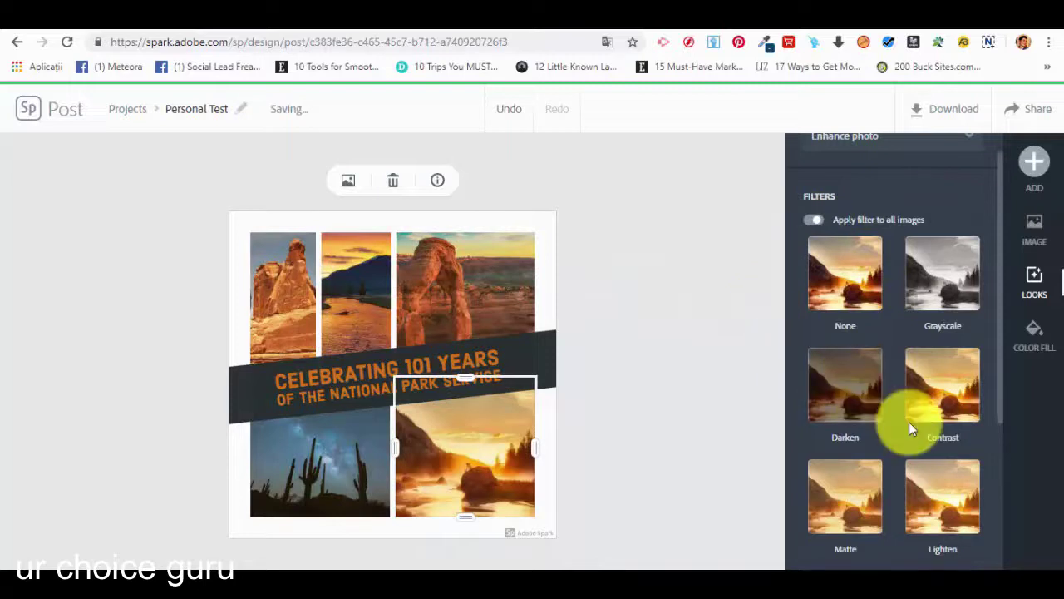
{"action": "scroll", "coordinate": [909, 423], "scroll_direction": "down", "scroll_amount": 3}
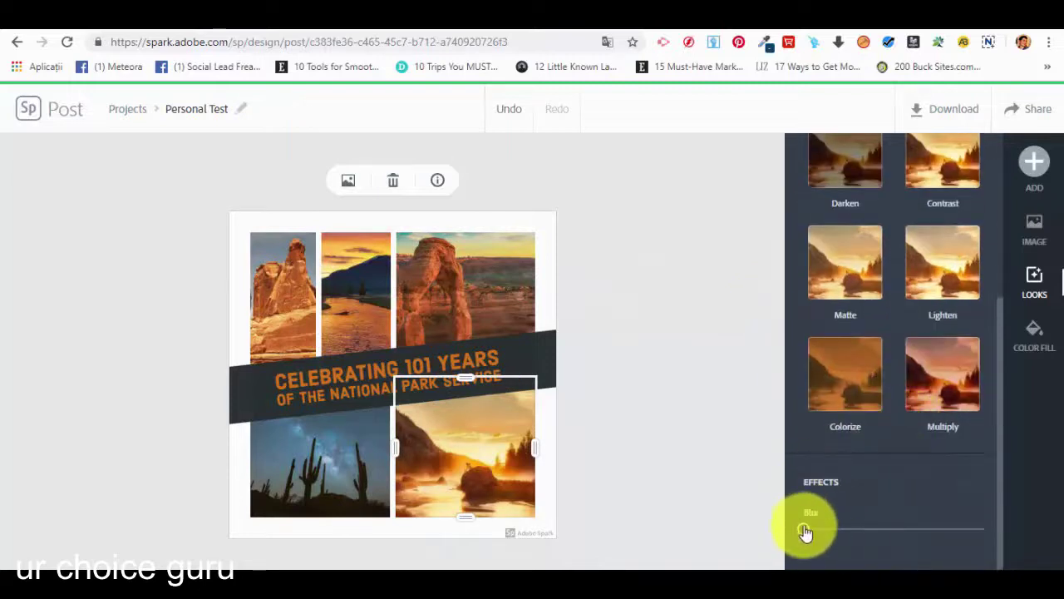
{"action": "mouse_move", "coordinate": [803, 529]}
{"action": "left_mouse_down"}
{"action": "mouse_move", "coordinate": [864, 545]}
{"action": "mouse_move", "coordinate": [827, 524]}
{"action": "mouse_move", "coordinate": [807, 528]}
{"action": "mouse_move", "coordinate": [820, 536]}
{"action": "mouse_move", "coordinate": [803, 529]}
{"action": "left_mouse_up"}
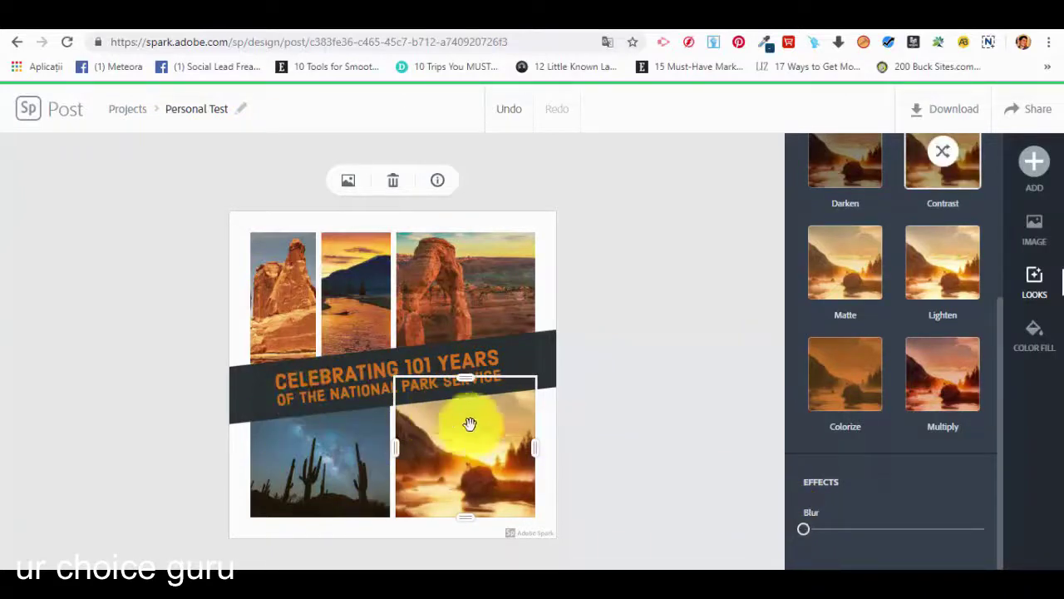
{"action": "scroll", "coordinate": [914, 349], "scroll_direction": "up", "scroll_amount": 3}
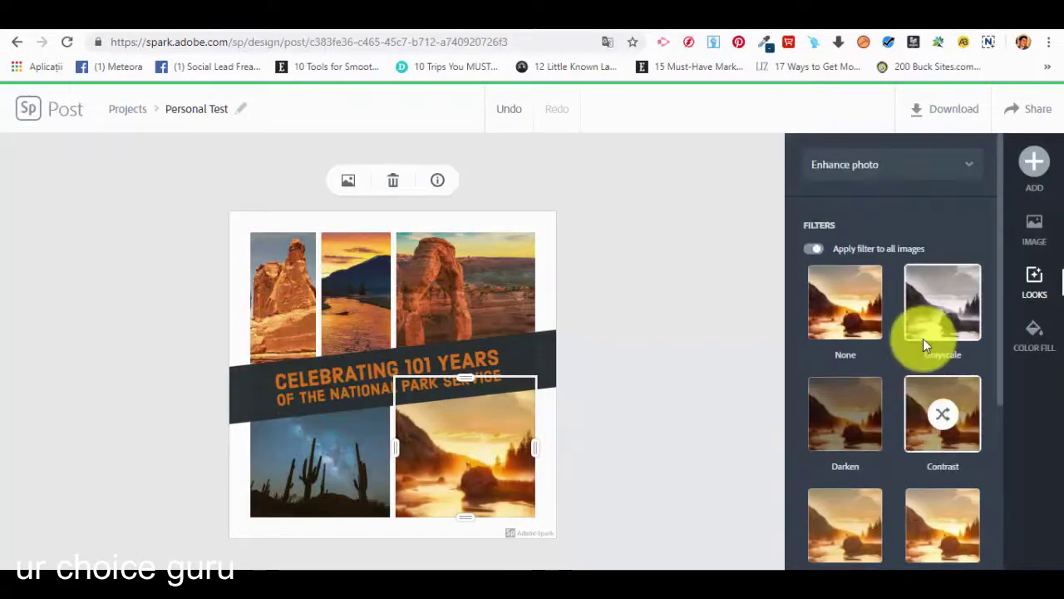
{"action": "left_click", "coordinate": [1046, 343]}
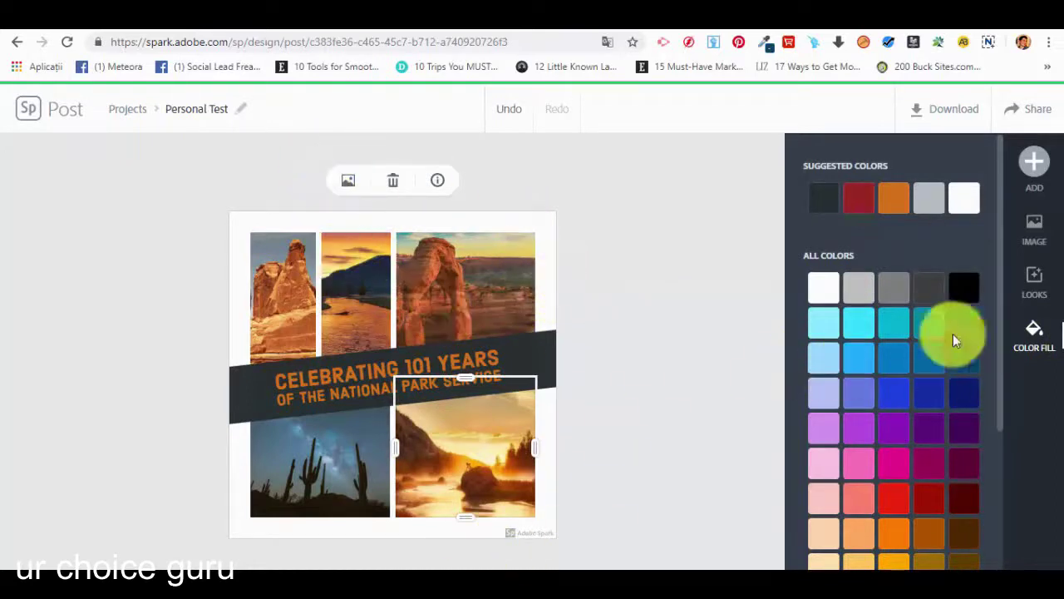
{"action": "left_click", "coordinate": [1030, 231]}
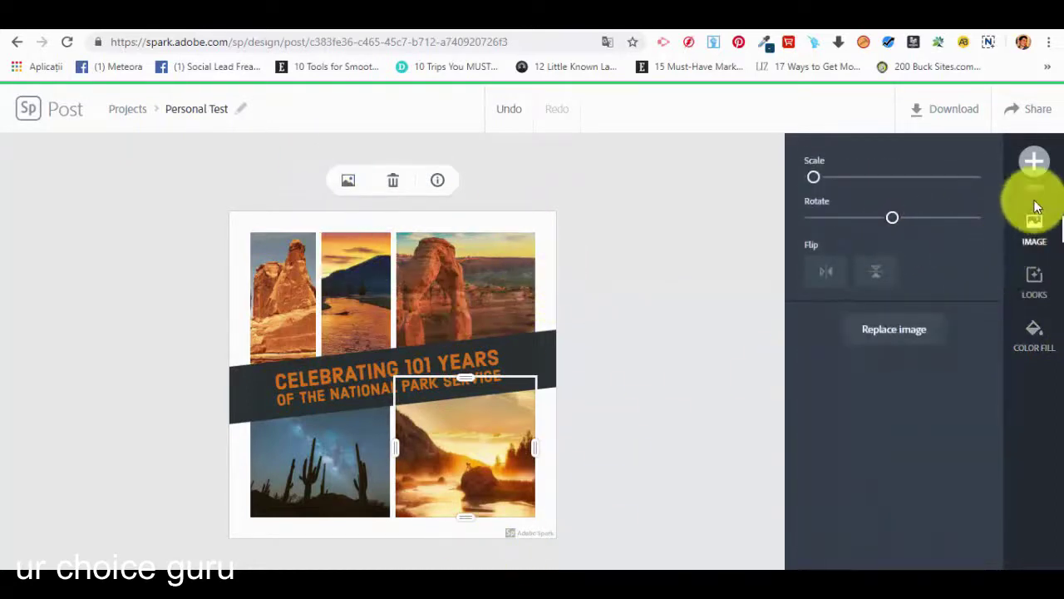
Step: Search the icons for "coin" and place the coin icon marked 1 over the upper-right rock arch photo
{"action": "mouse_move", "coordinate": [1028, 171]}
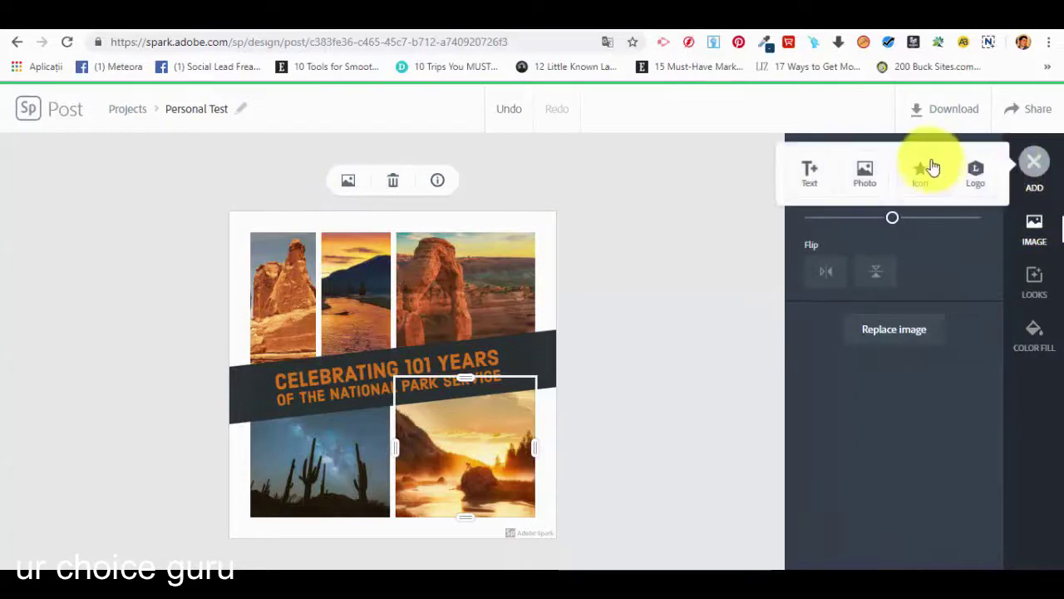
{"action": "left_click", "coordinate": [927, 168]}
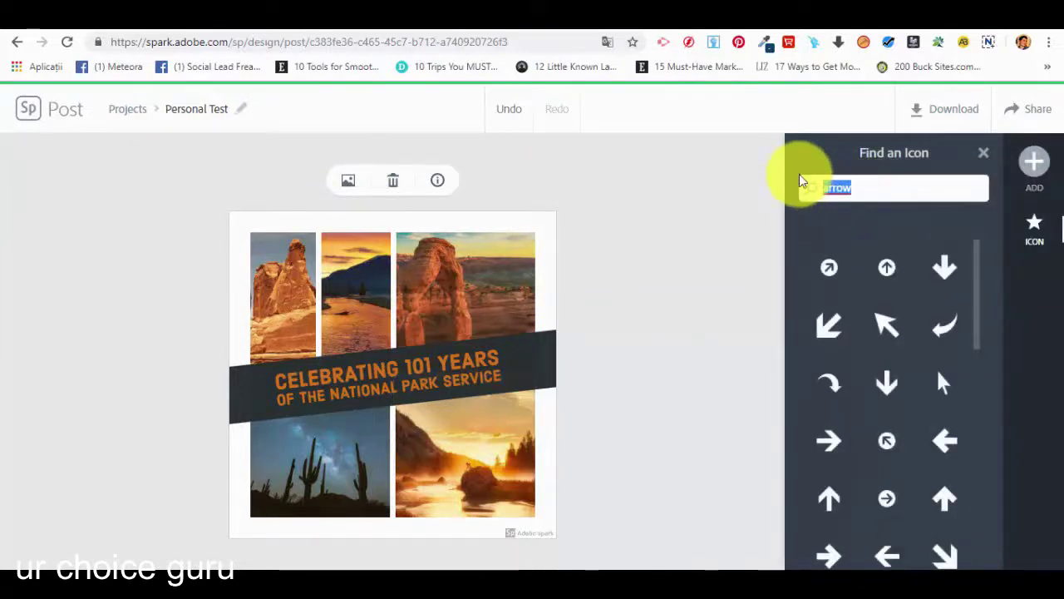
{"action": "type", "text": "coin"}
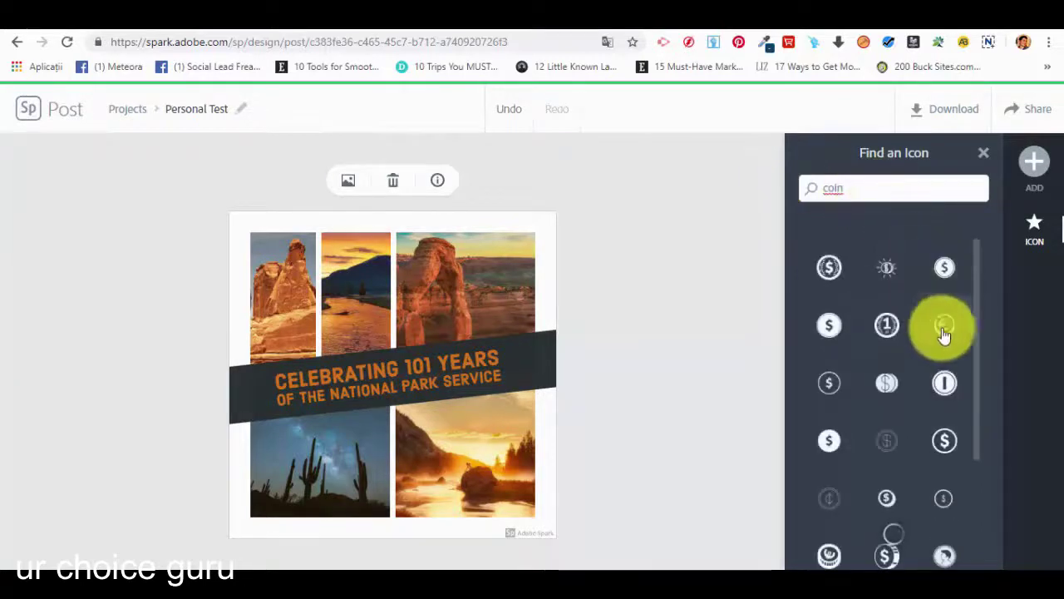
{"action": "left_click", "coordinate": [881, 326]}
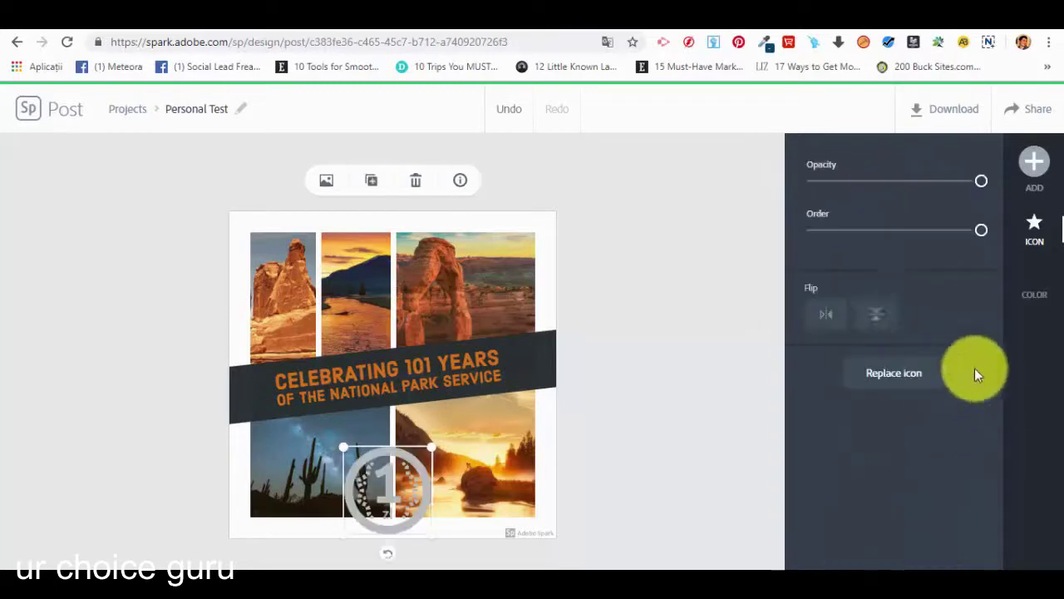
{"action": "left_click_drag", "start_coordinate": [376, 474], "coordinate": [458, 273]}
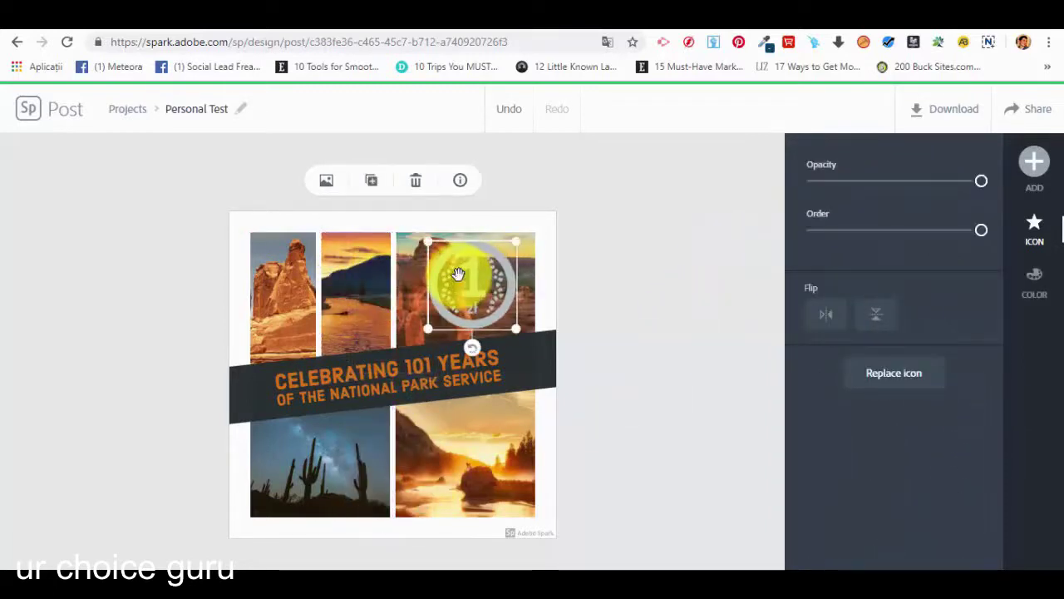
Step: Remove the coin icon from the upper-right photo and deselect everything
{"action": "left_click", "coordinate": [475, 286]}
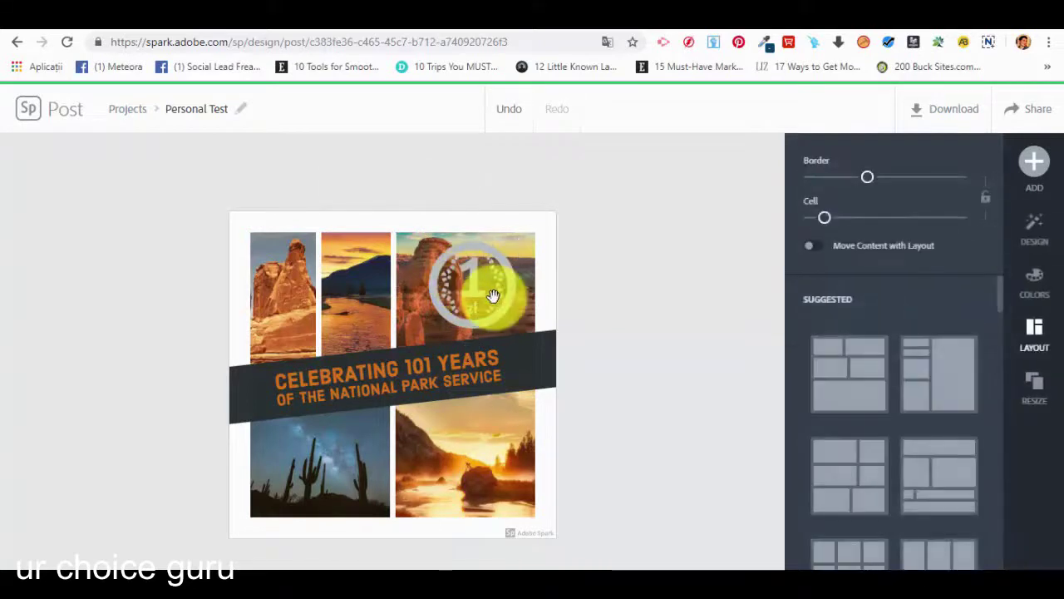
{"action": "left_click", "coordinate": [499, 305]}
{"action": "left_click", "coordinate": [724, 316]}
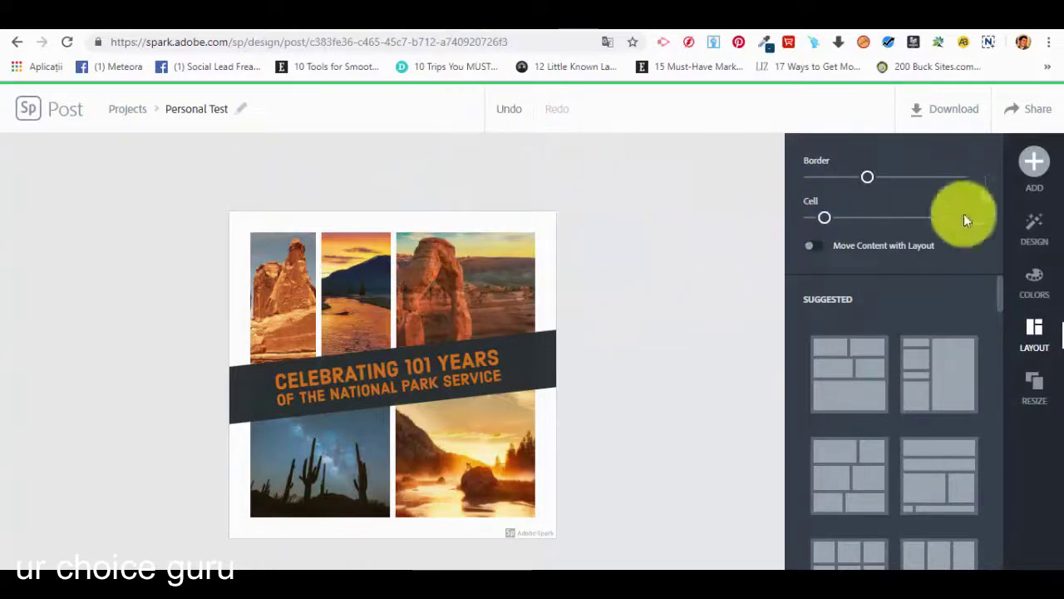
Step: Browse the suggested collage layouts and pick one for the design
{"action": "left_click", "coordinate": [1034, 160]}
{"action": "left_click", "coordinate": [1033, 332]}
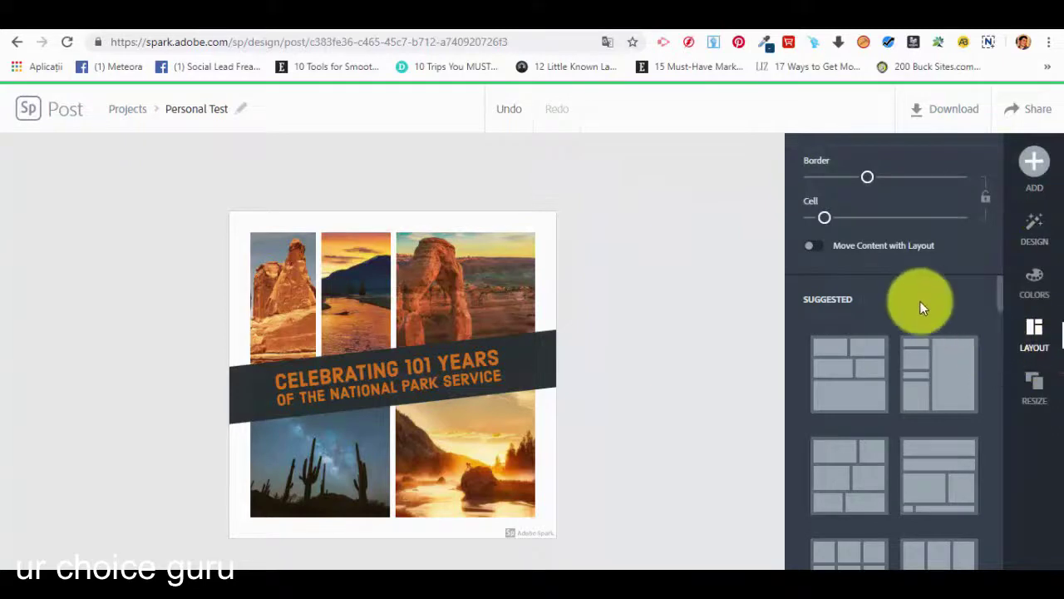
{"action": "scroll", "coordinate": [919, 306], "scroll_direction": "down", "scroll_amount": 5}
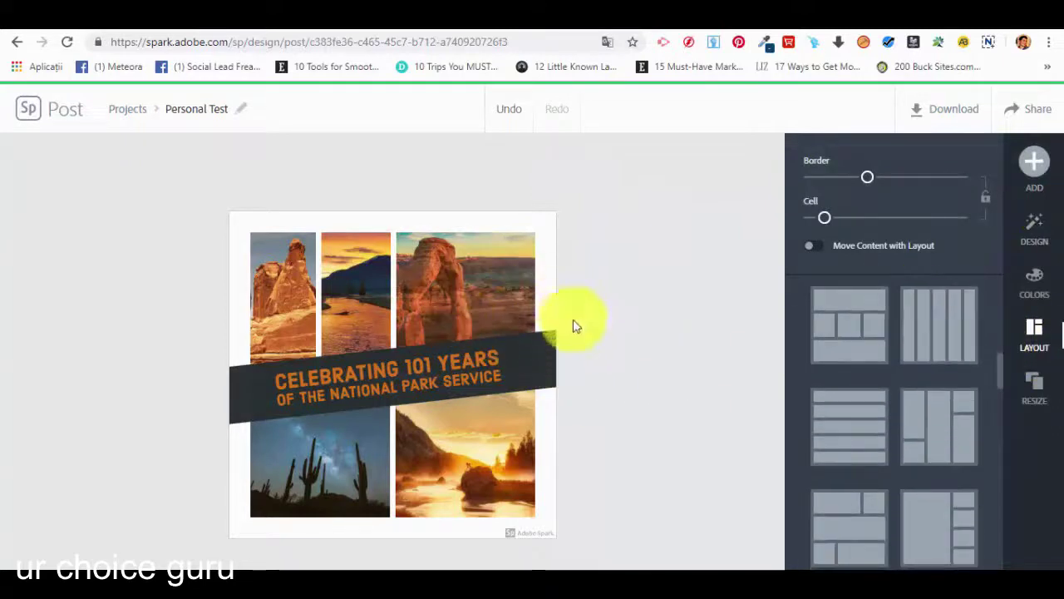
{"action": "scroll", "coordinate": [956, 457], "scroll_direction": "down", "scroll_amount": 5}
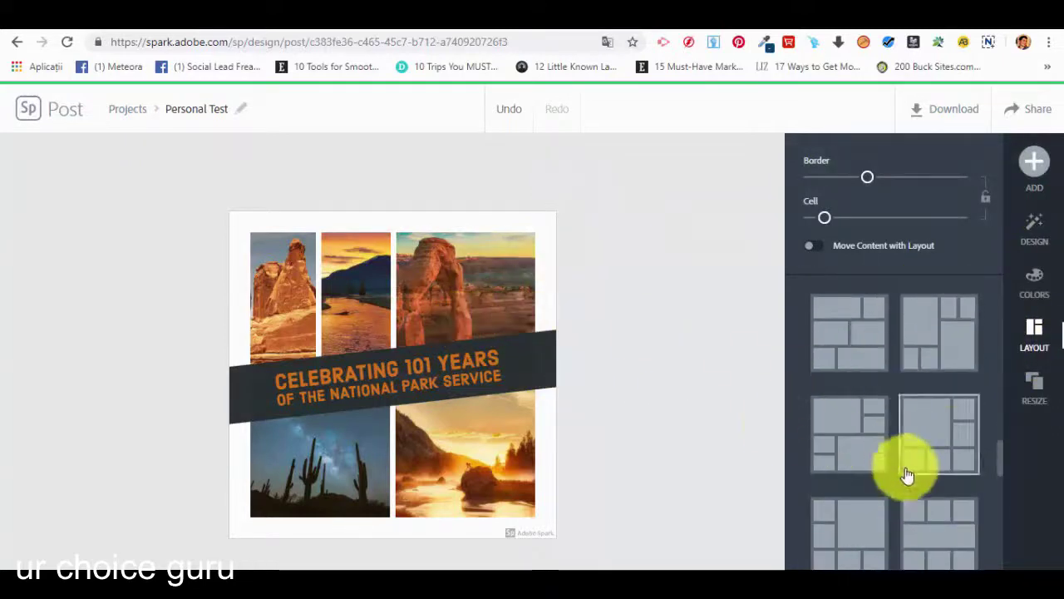
{"action": "scroll", "coordinate": [908, 466], "scroll_direction": "down", "scroll_amount": 1}
{"action": "left_click", "coordinate": [854, 366]}
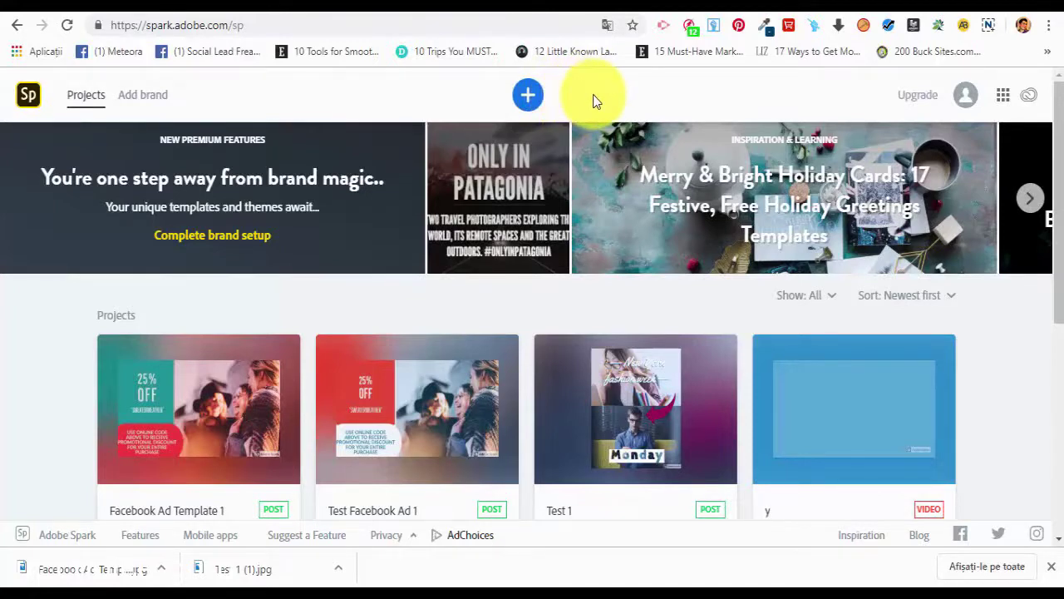
Step: Start a new graphic project from the Flyer template in the For print section
{"action": "left_click", "coordinate": [527, 95]}
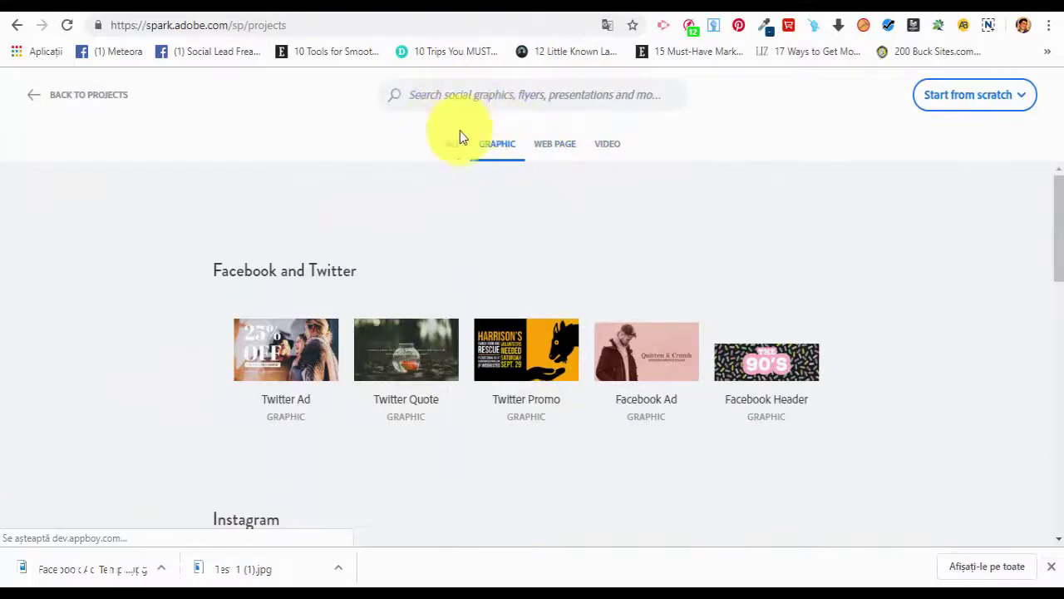
{"action": "left_click", "coordinate": [509, 144]}
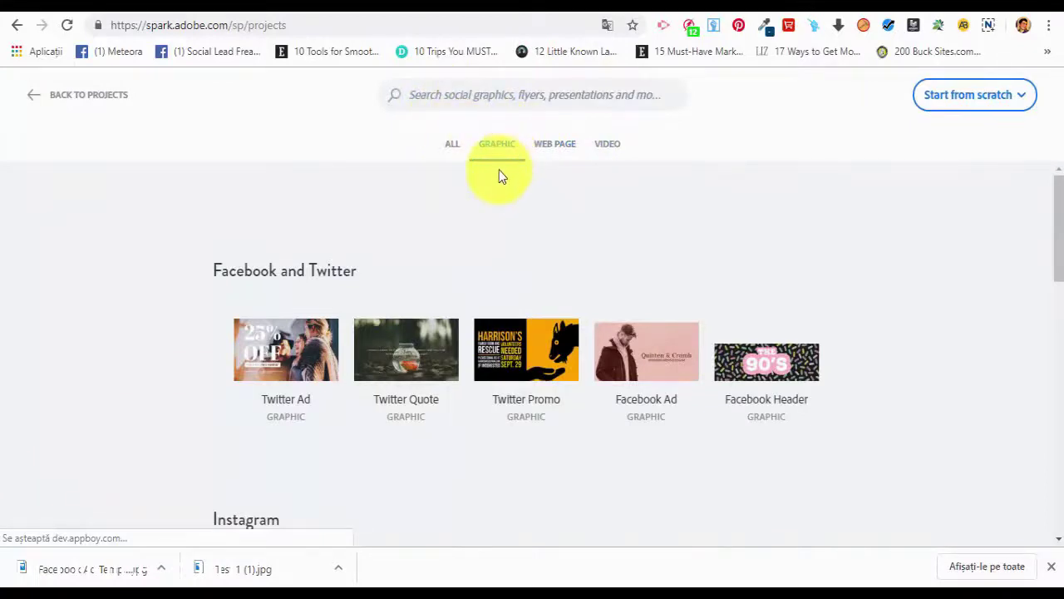
{"action": "scroll", "coordinate": [504, 193], "scroll_direction": "down", "scroll_amount": 2}
{"action": "scroll", "coordinate": [498, 200], "scroll_direction": "down", "scroll_amount": 5}
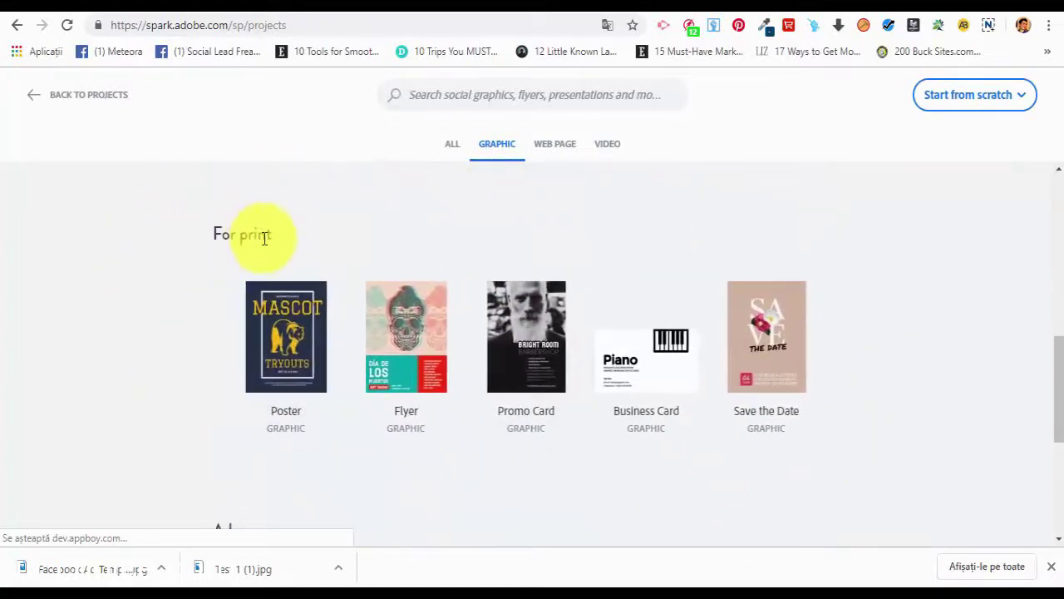
{"action": "mouse_move", "coordinate": [332, 337]}
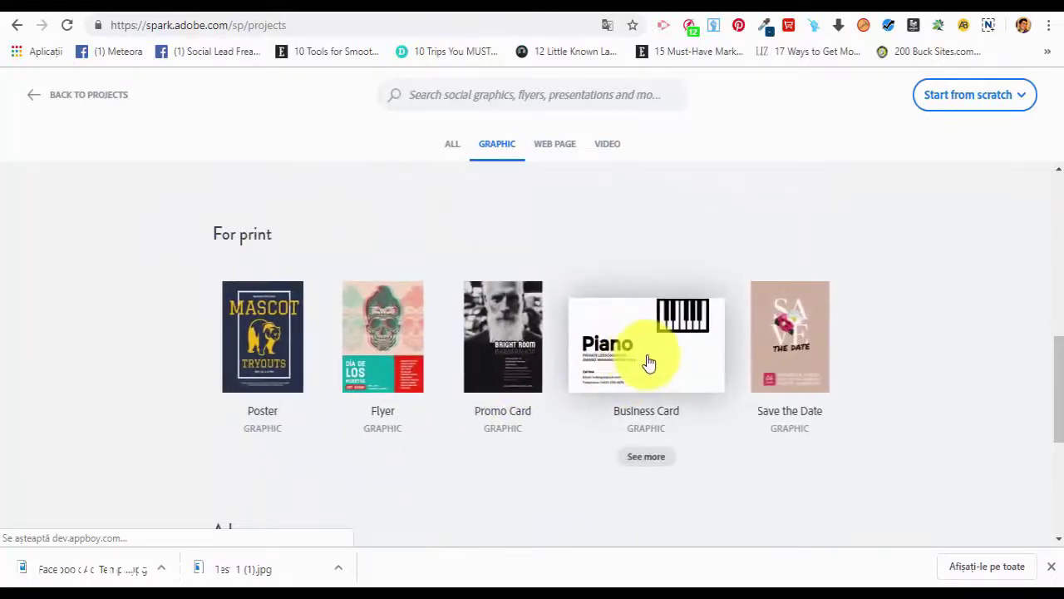
{"action": "mouse_move", "coordinate": [423, 309]}
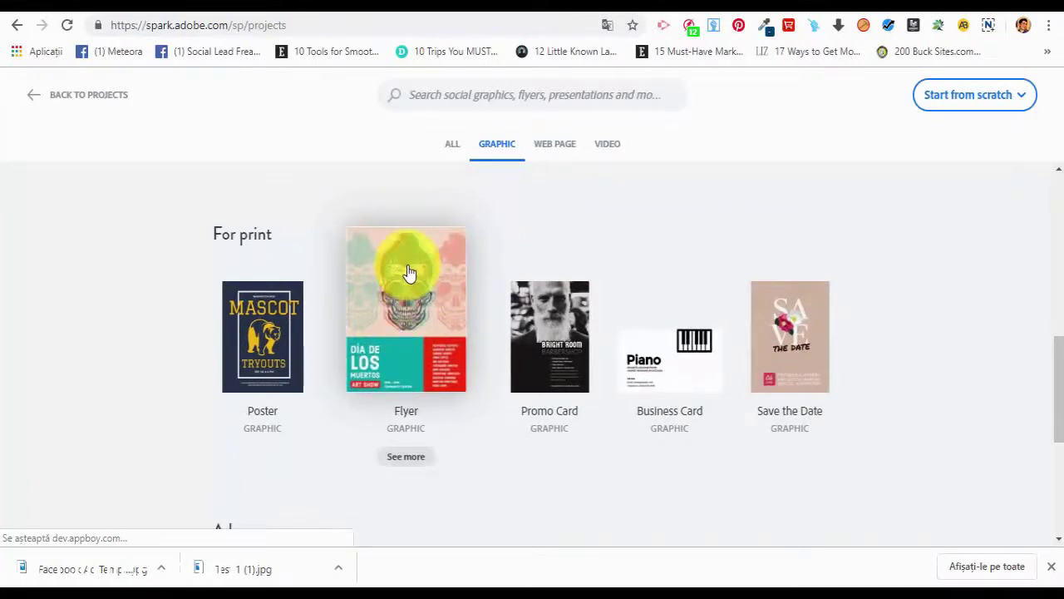
{"action": "left_click", "coordinate": [410, 274]}
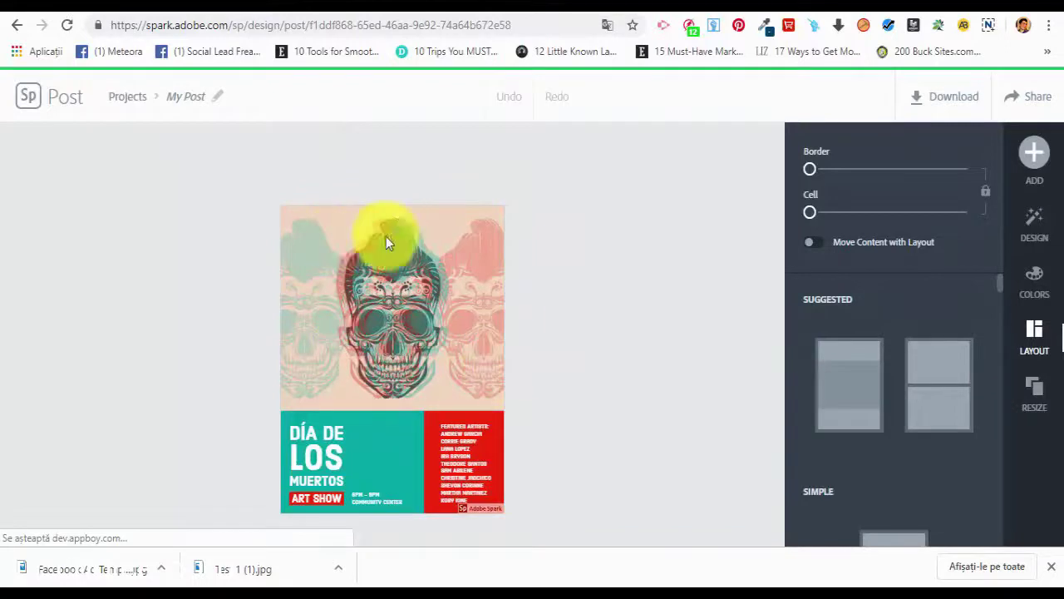
Step: Rename the new post as "Flyer Test 1"
{"action": "left_click", "coordinate": [199, 98]}
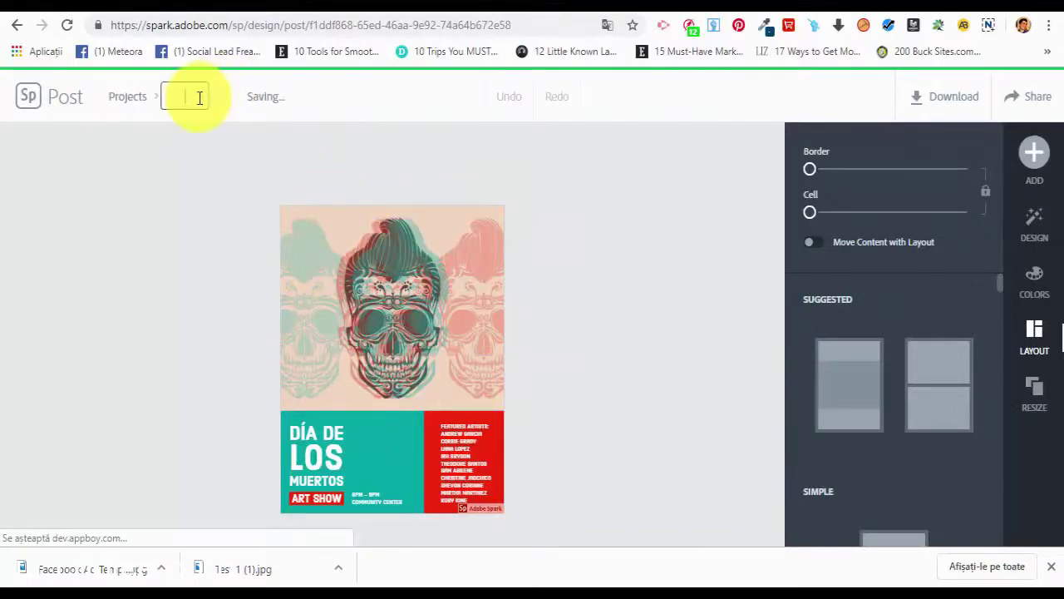
{"action": "type", "text": "Flyer Test 1"}
{"action": "left_click", "coordinate": [633, 326]}
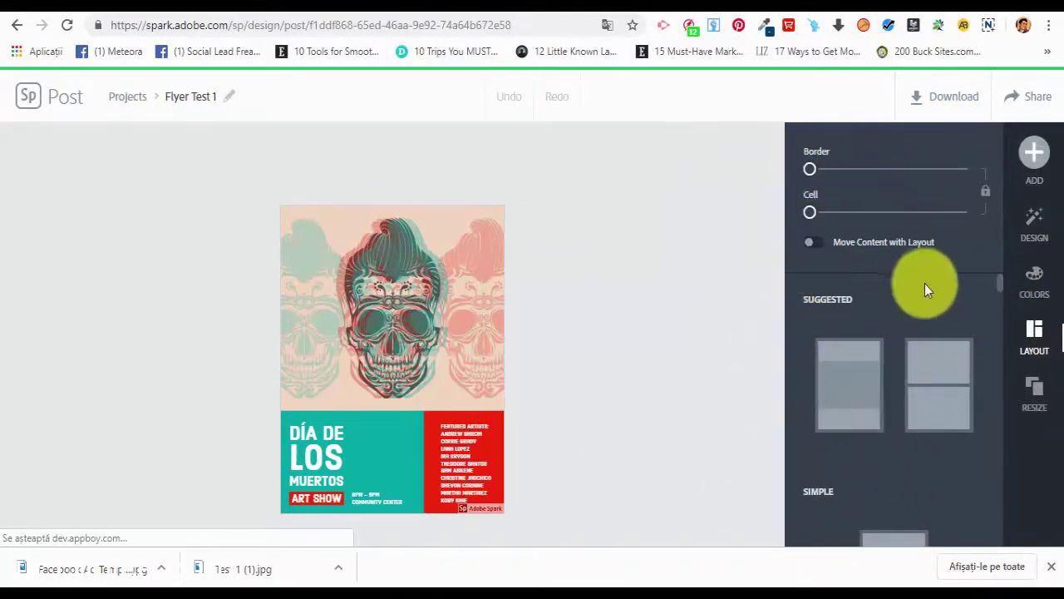
Step: Check the editing options of the flyer's skull image and its teal and red panels, leaving nothing selected
{"action": "left_click", "coordinate": [389, 247]}
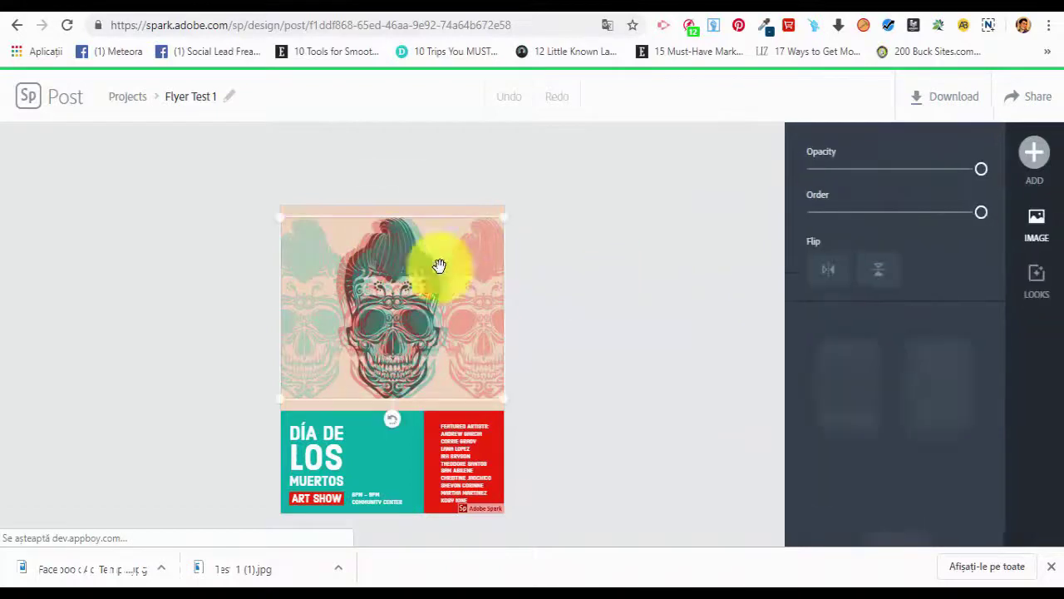
{"action": "left_click", "coordinate": [359, 451]}
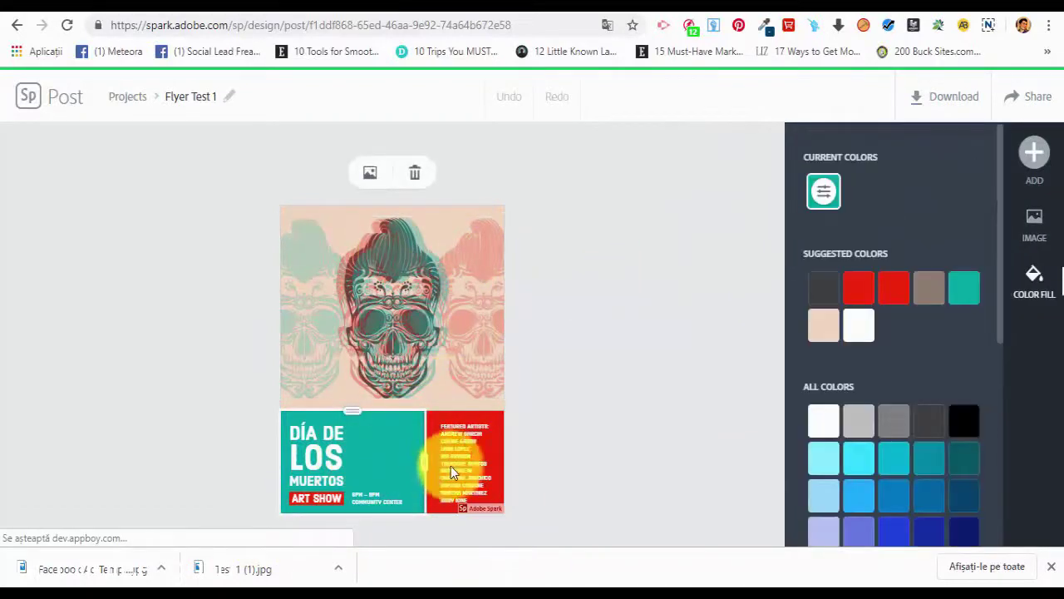
{"action": "left_click", "coordinate": [451, 465]}
{"action": "left_click", "coordinate": [372, 447]}
{"action": "left_click", "coordinate": [405, 283]}
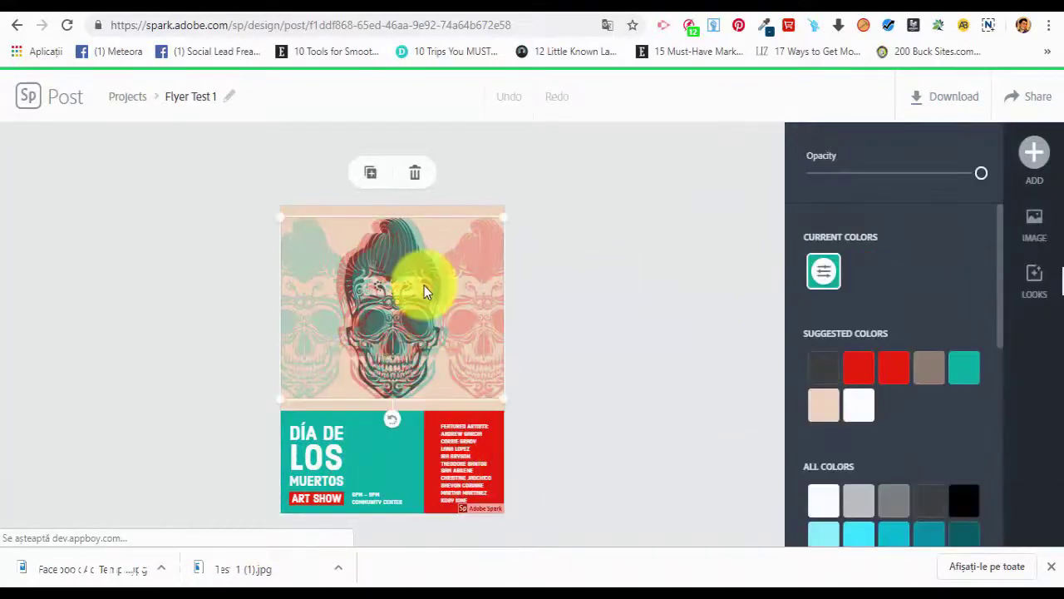
{"action": "left_click", "coordinate": [690, 355]}
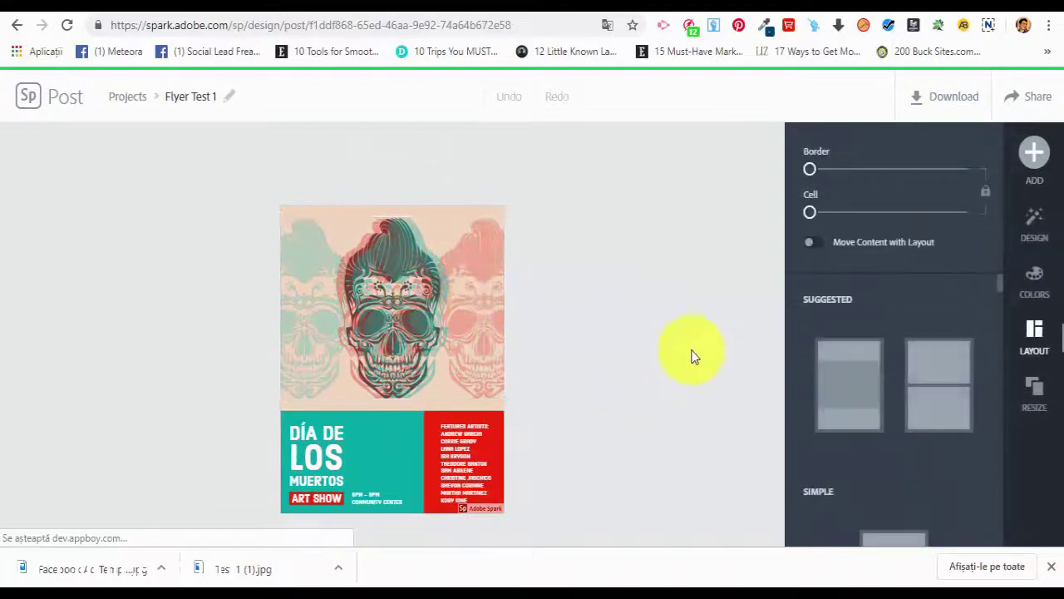
Step: Browse the design variations and apply the dark "Summer" design with a magenta band to the flyer
{"action": "left_click", "coordinate": [1036, 224]}
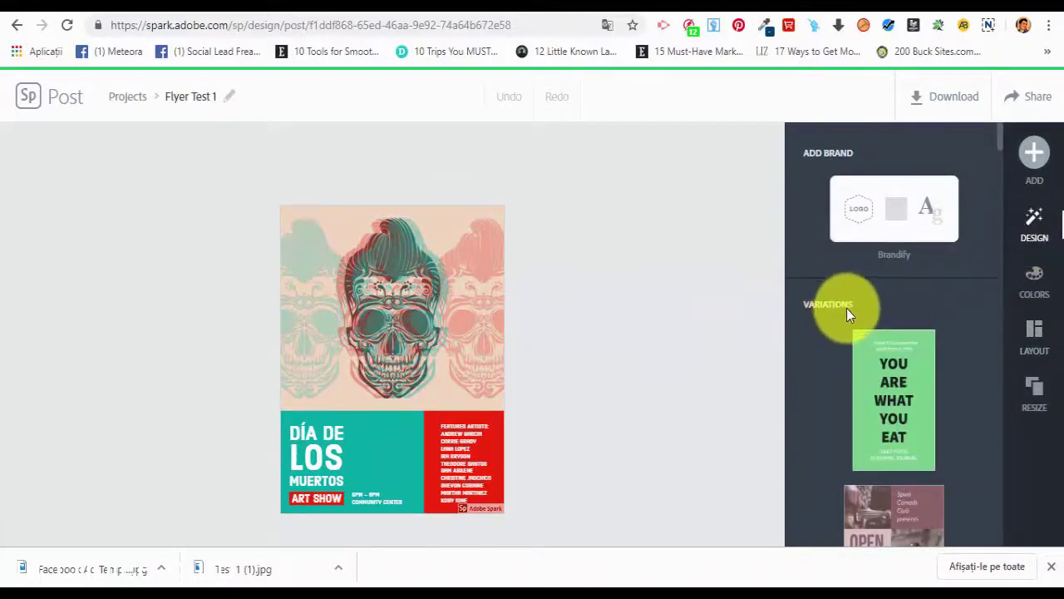
{"action": "scroll", "coordinate": [873, 314], "scroll_direction": "down", "scroll_amount": 1}
{"action": "scroll", "coordinate": [890, 311], "scroll_direction": "down", "scroll_amount": 4}
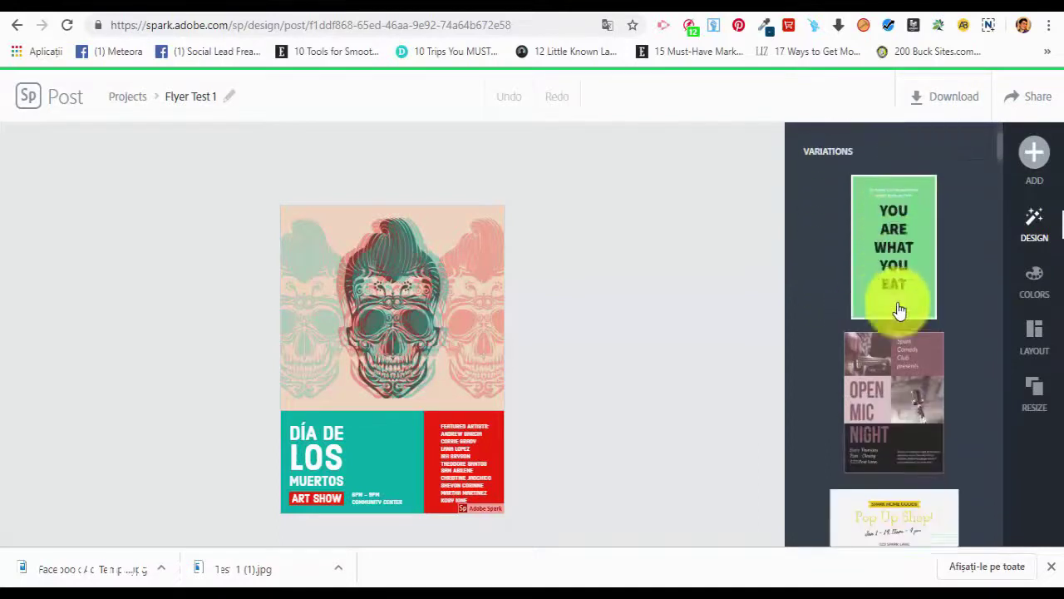
{"action": "scroll", "coordinate": [896, 312], "scroll_direction": "down", "scroll_amount": 8}
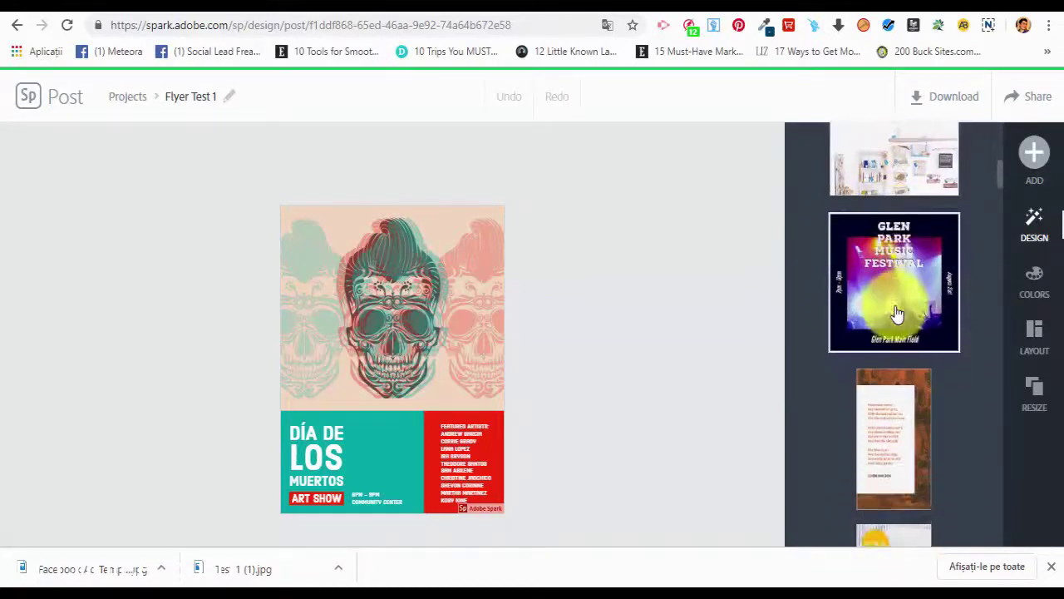
{"action": "scroll", "coordinate": [881, 322], "scroll_direction": "down", "scroll_amount": 6}
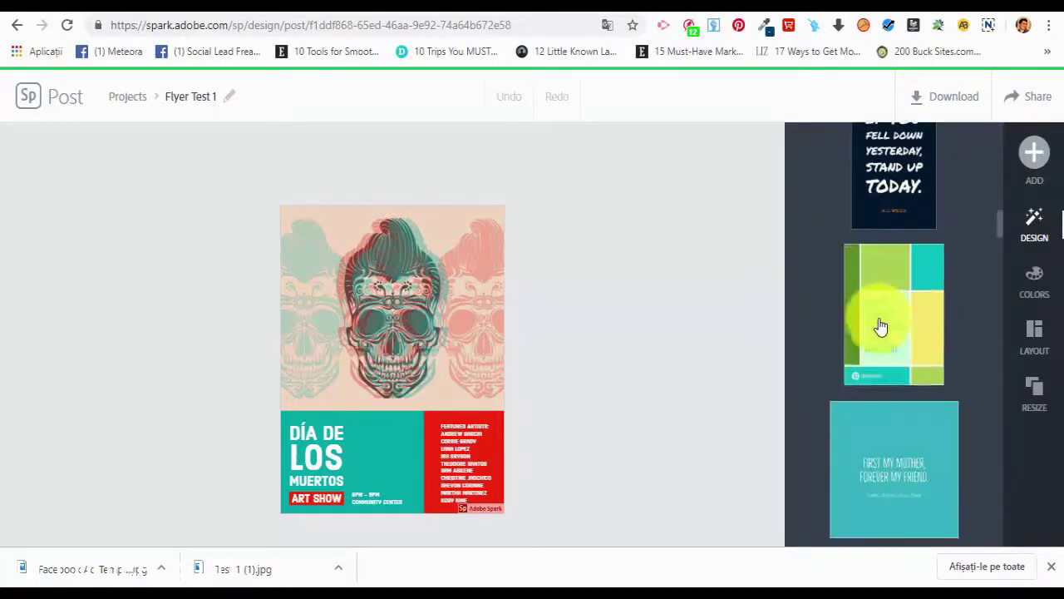
{"action": "scroll", "coordinate": [939, 378], "scroll_direction": "down", "scroll_amount": 8}
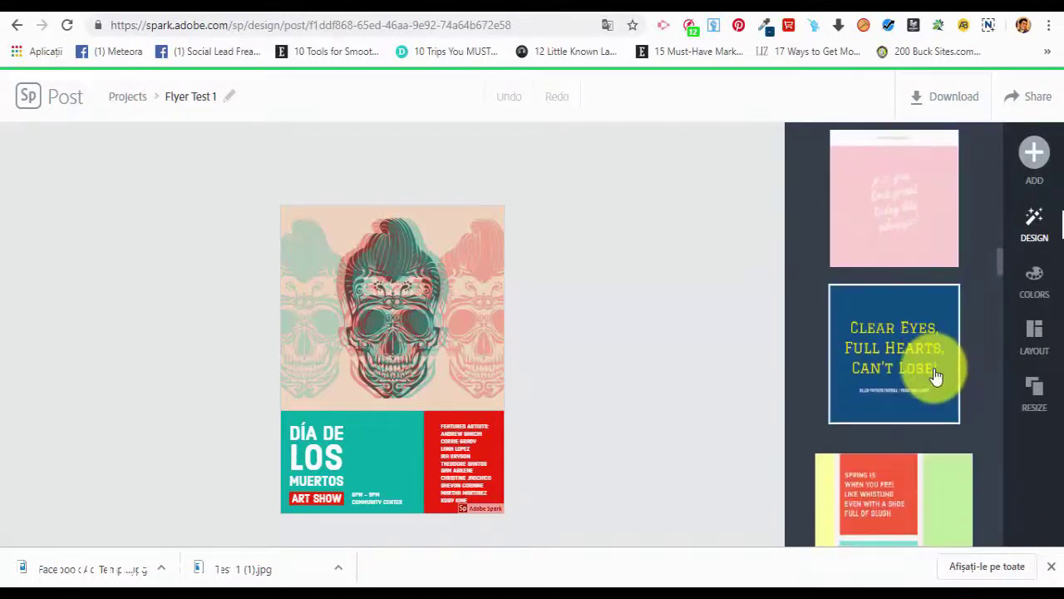
{"action": "scroll", "coordinate": [927, 366], "scroll_direction": "down", "scroll_amount": 10}
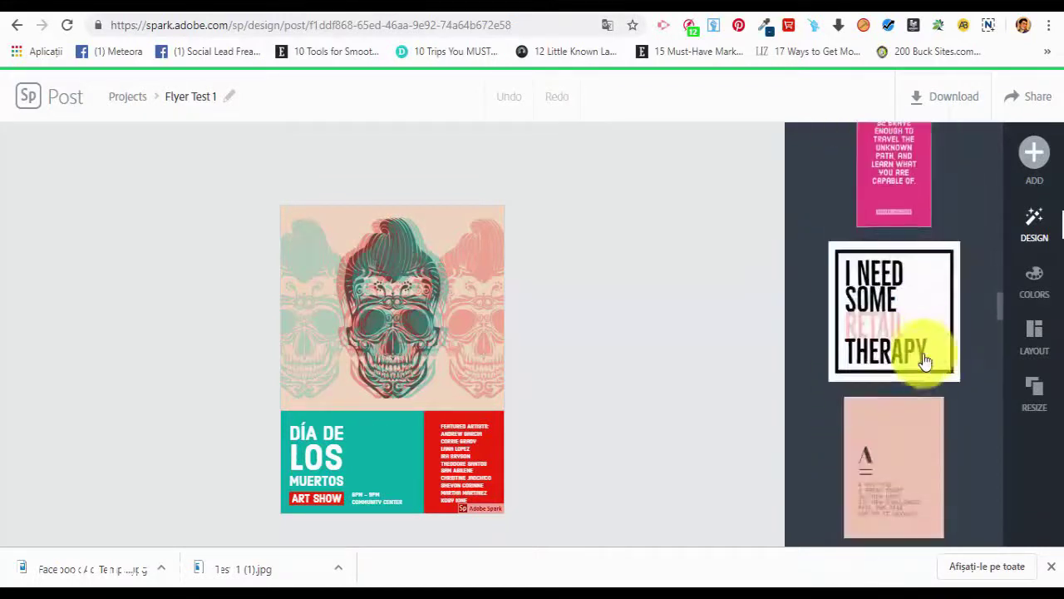
{"action": "mouse_move", "coordinate": [903, 428]}
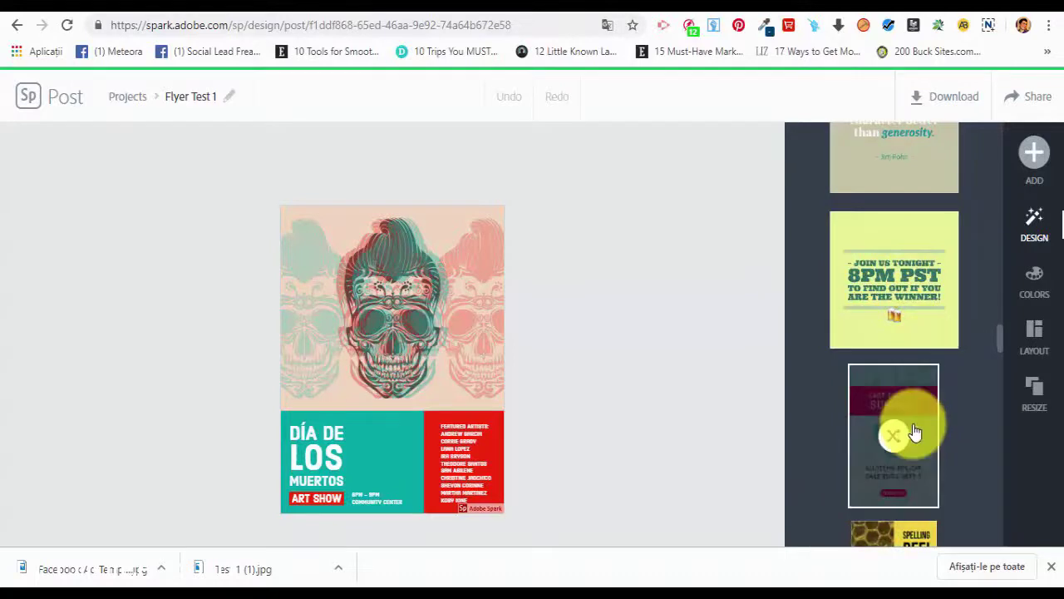
{"action": "left_click", "coordinate": [911, 474]}
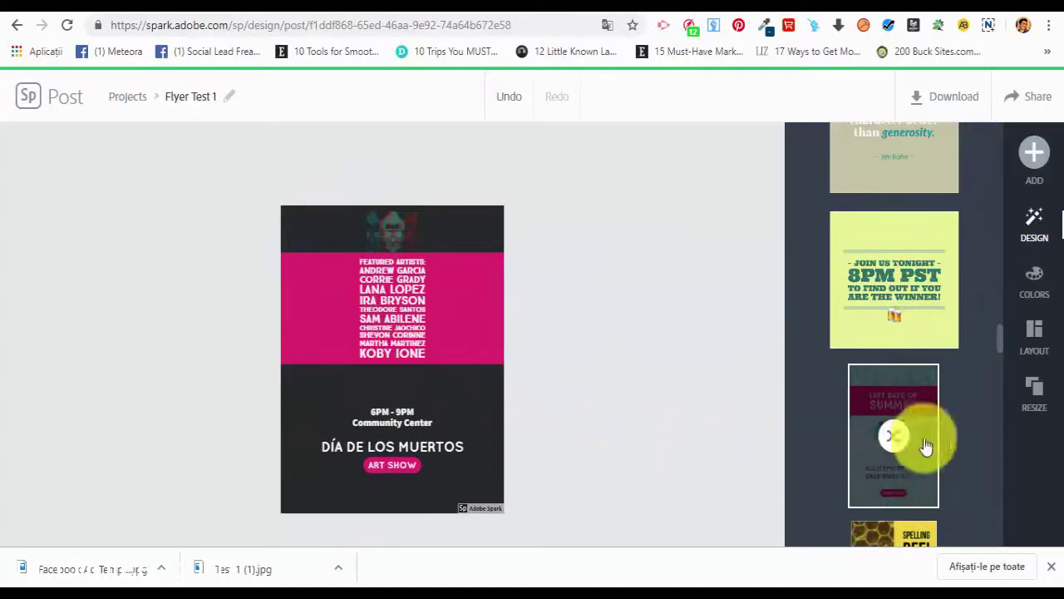
Step: Examine the suggested, simple, banner and grid layouts for the flyer and the types of elements that can be added
{"action": "left_click", "coordinate": [1033, 343]}
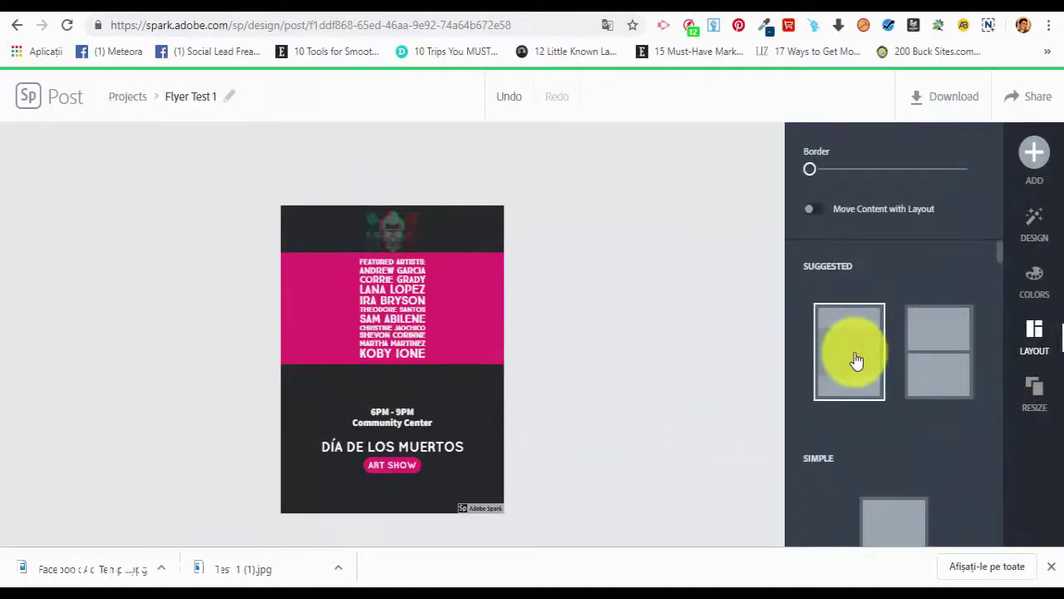
{"action": "left_click", "coordinate": [857, 359]}
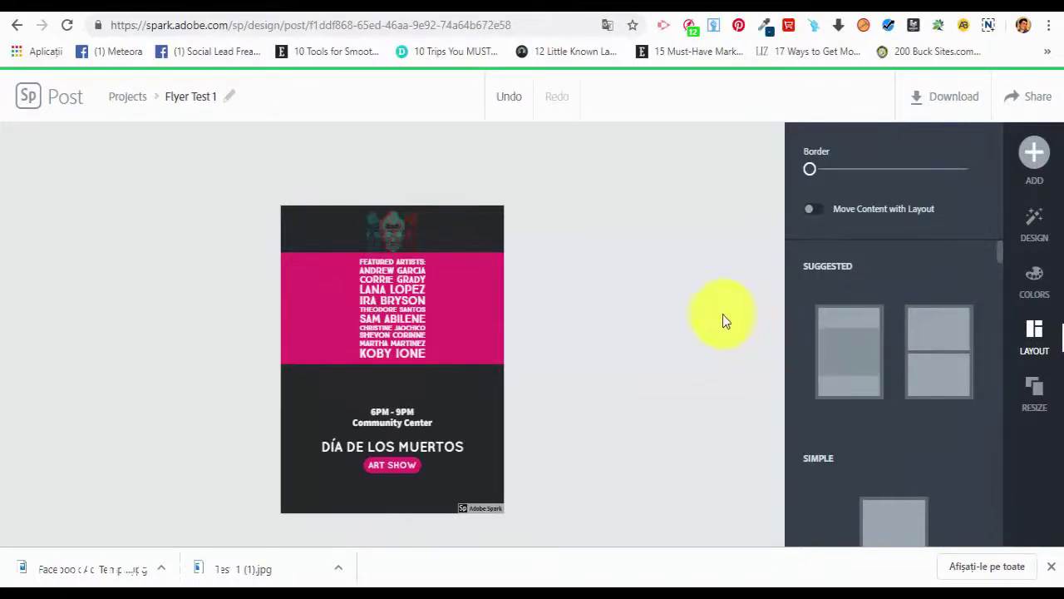
{"action": "scroll", "coordinate": [834, 312], "scroll_direction": "down", "scroll_amount": 4}
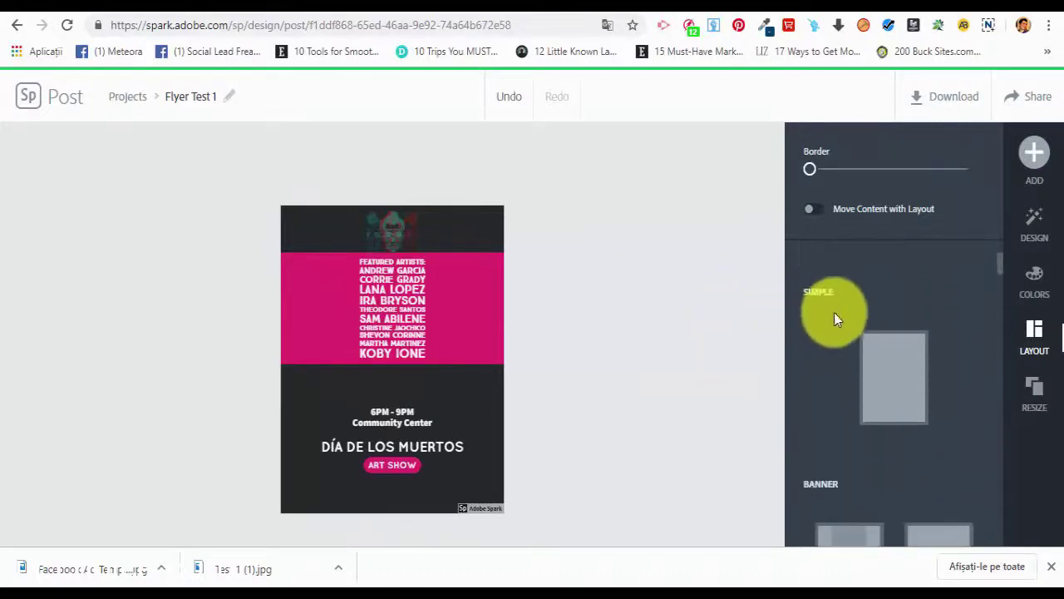
{"action": "scroll", "coordinate": [918, 391], "scroll_direction": "up", "scroll_amount": 1}
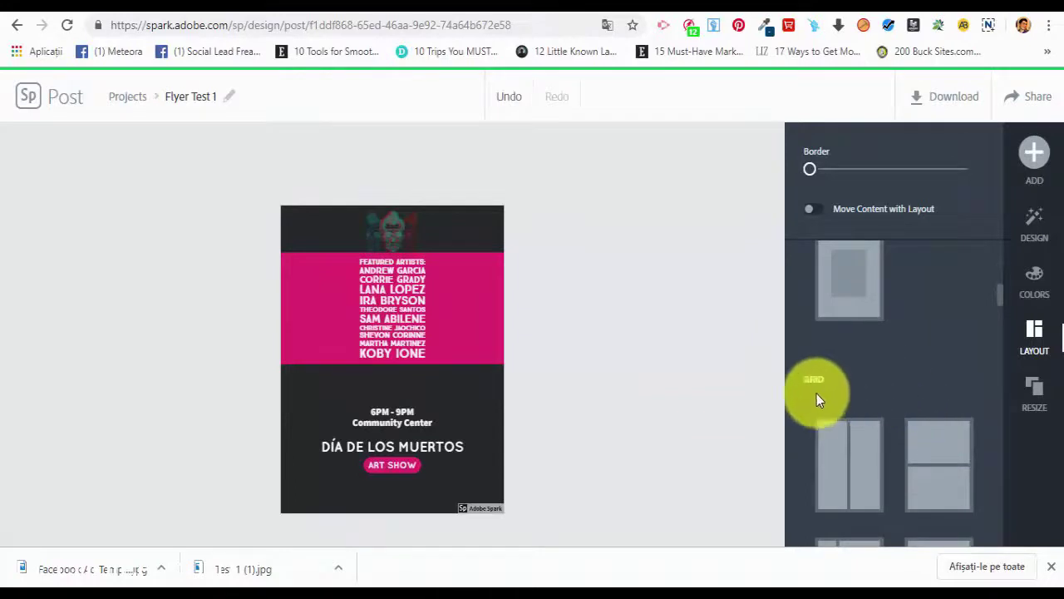
{"action": "scroll", "coordinate": [907, 424], "scroll_direction": "down", "scroll_amount": 3}
{"action": "scroll", "coordinate": [894, 453], "scroll_direction": "down", "scroll_amount": 8}
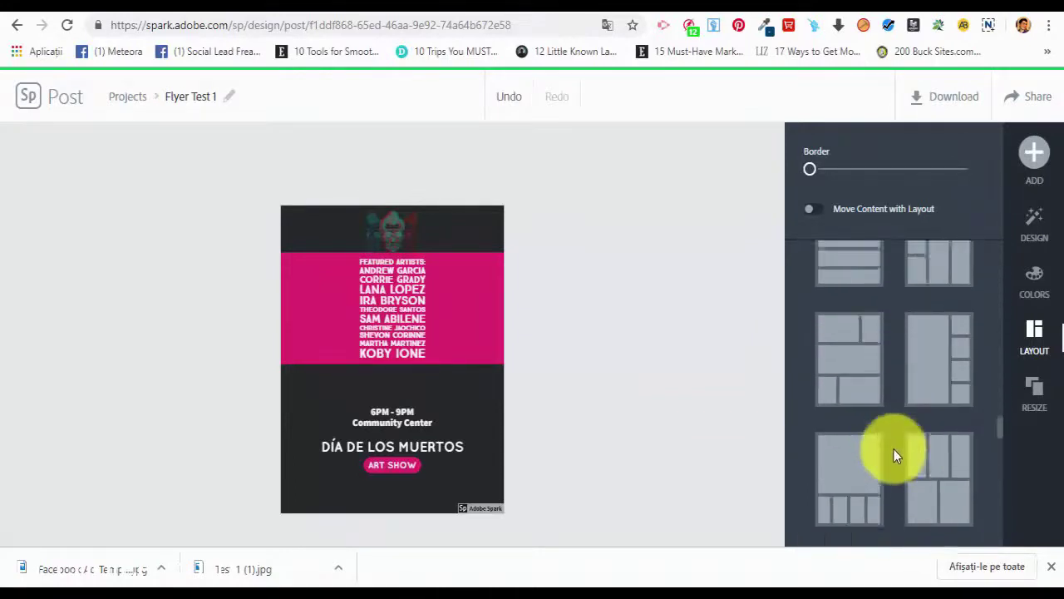
{"action": "scroll", "coordinate": [893, 447], "scroll_direction": "down", "scroll_amount": 2}
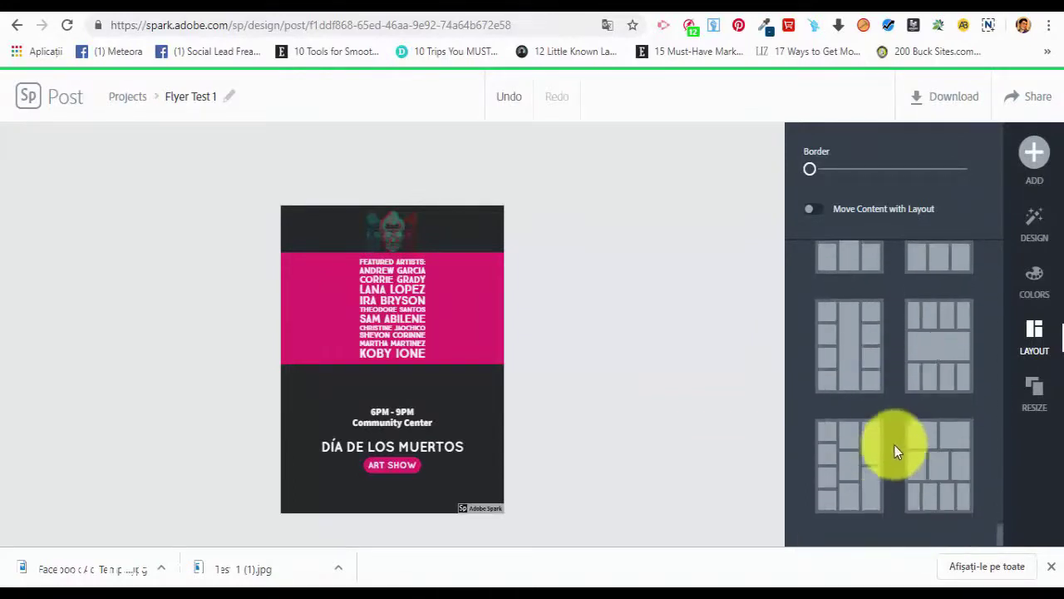
{"action": "left_click", "coordinate": [1031, 241]}
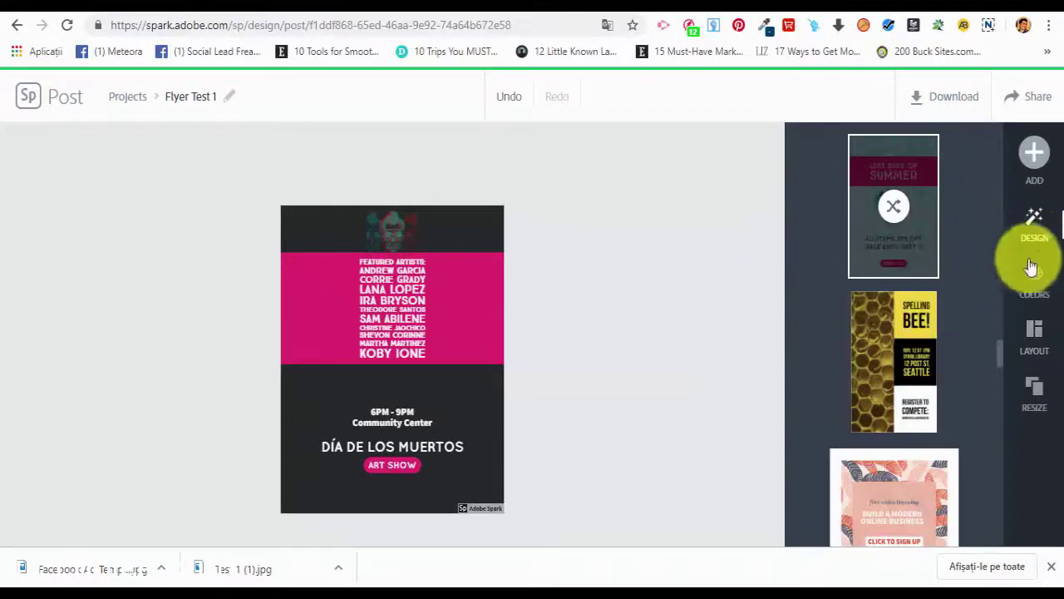
{"action": "left_click", "coordinate": [1034, 162]}
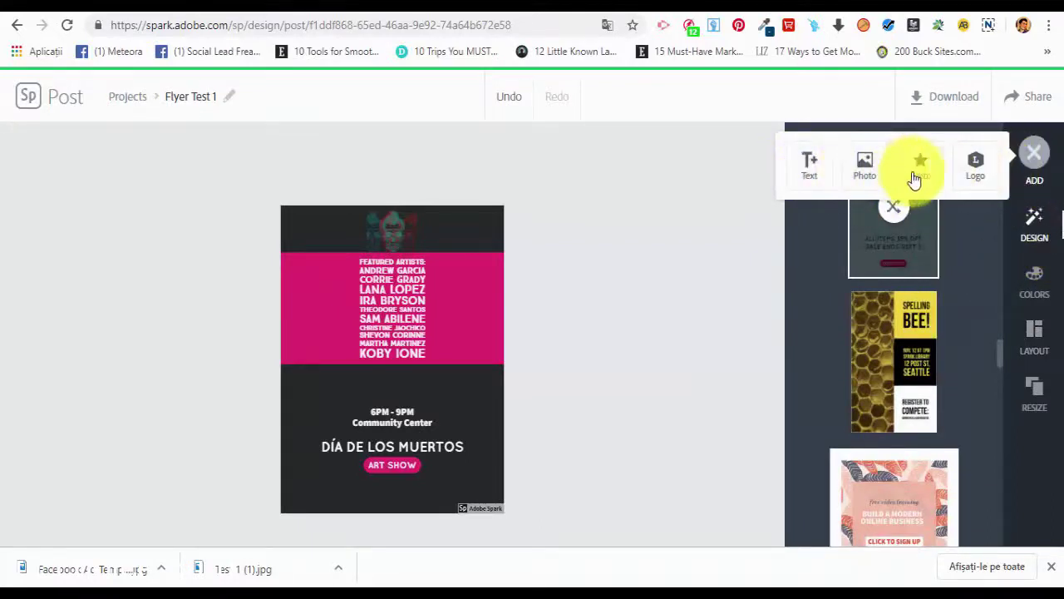
Step: Try several decorative colour palettes on the flyer and apply the peach, teal, blue and dark purple one
{"action": "left_click", "coordinate": [1038, 283]}
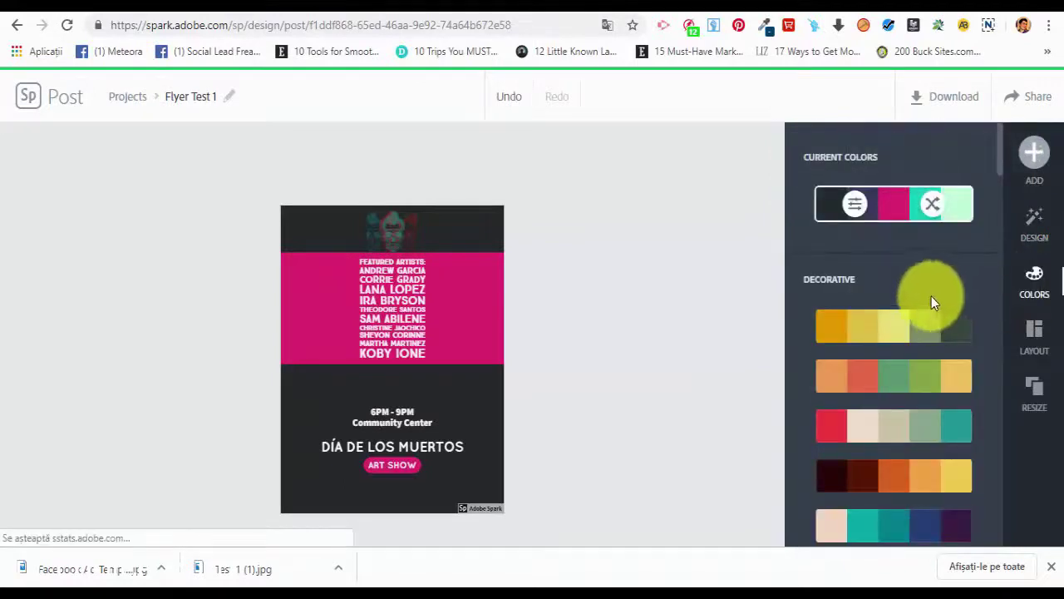
{"action": "scroll", "coordinate": [915, 349], "scroll_direction": "down", "scroll_amount": 1}
{"action": "left_click", "coordinate": [881, 293]}
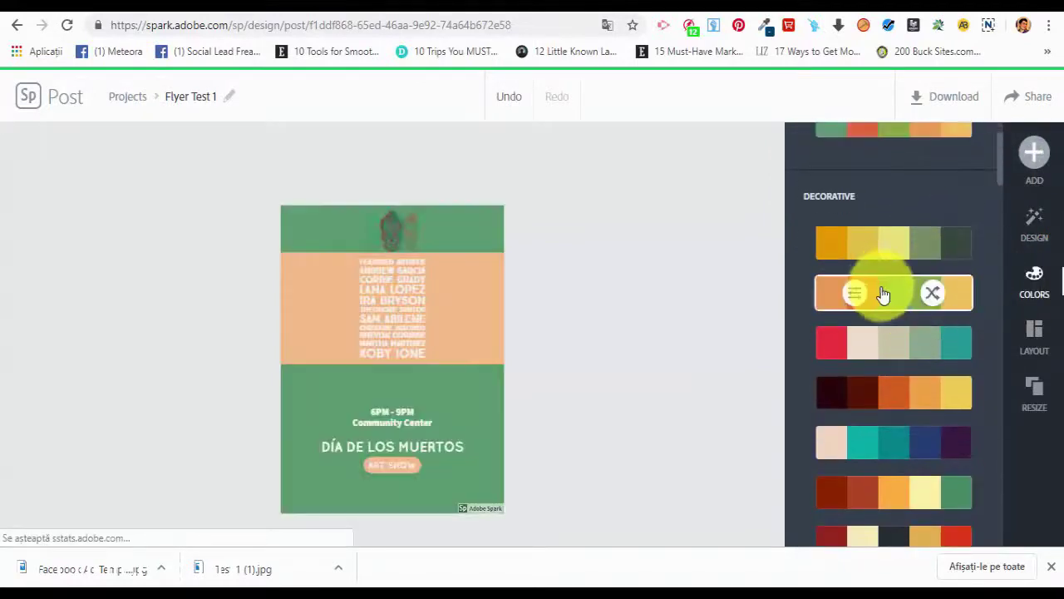
{"action": "left_click", "coordinate": [911, 360]}
{"action": "left_click", "coordinate": [896, 394]}
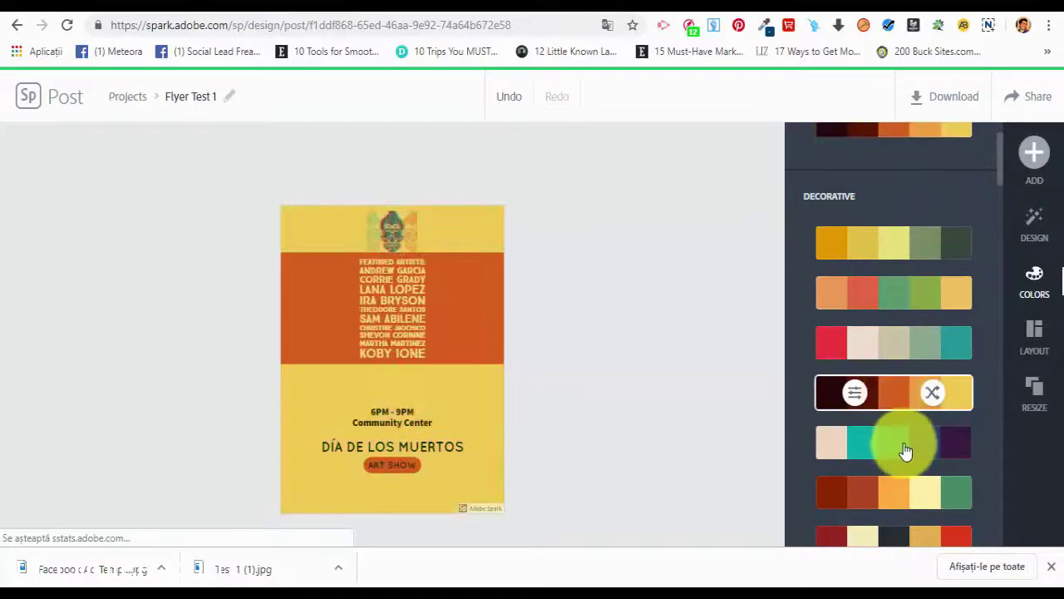
{"action": "left_click", "coordinate": [886, 440]}
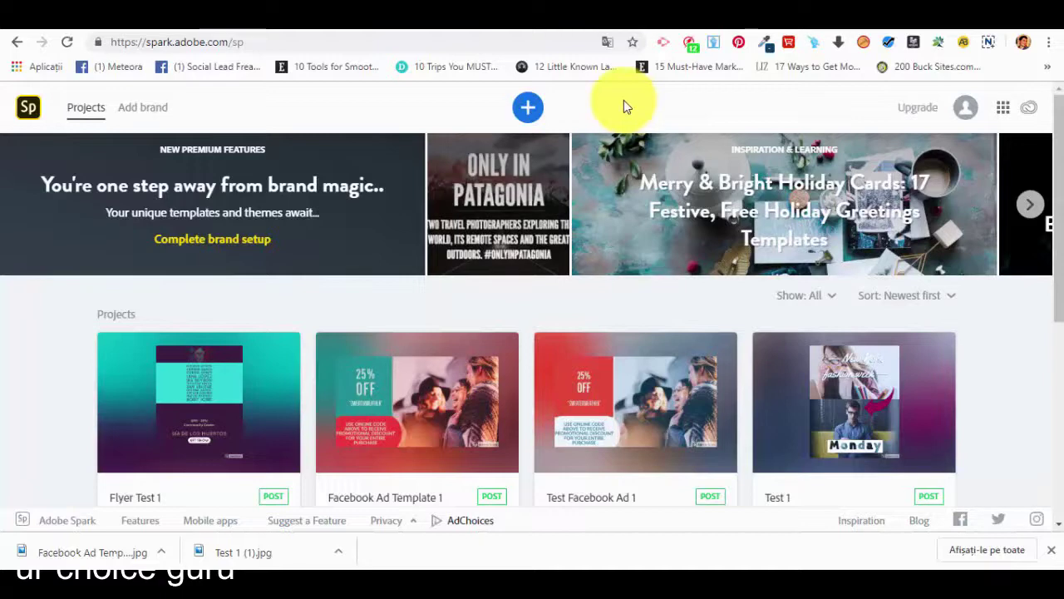
Step: Start a new project and browse the available video templates
{"action": "left_click", "coordinate": [530, 111]}
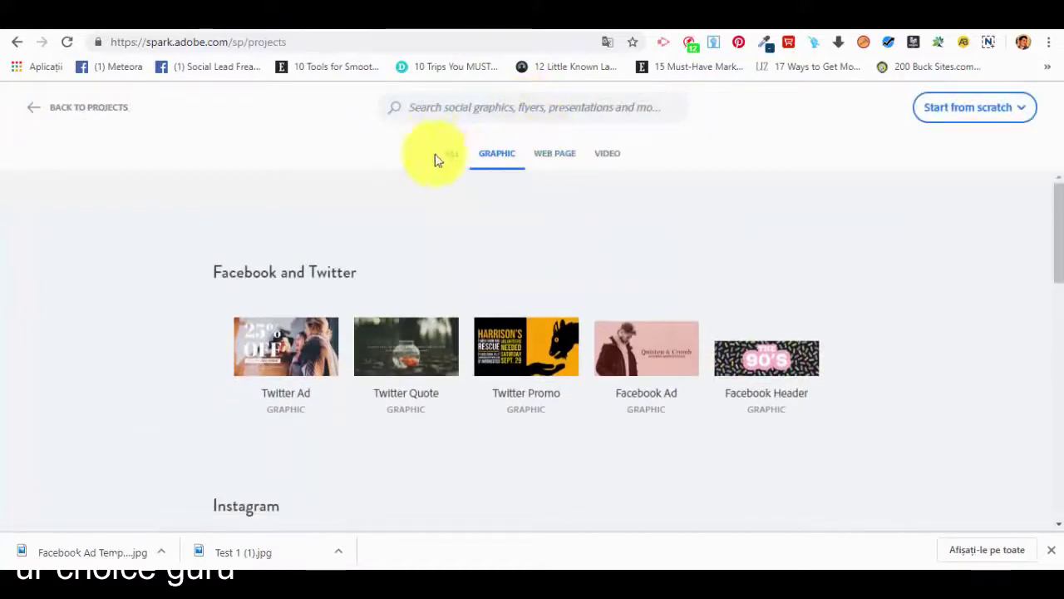
{"action": "left_click", "coordinate": [615, 156]}
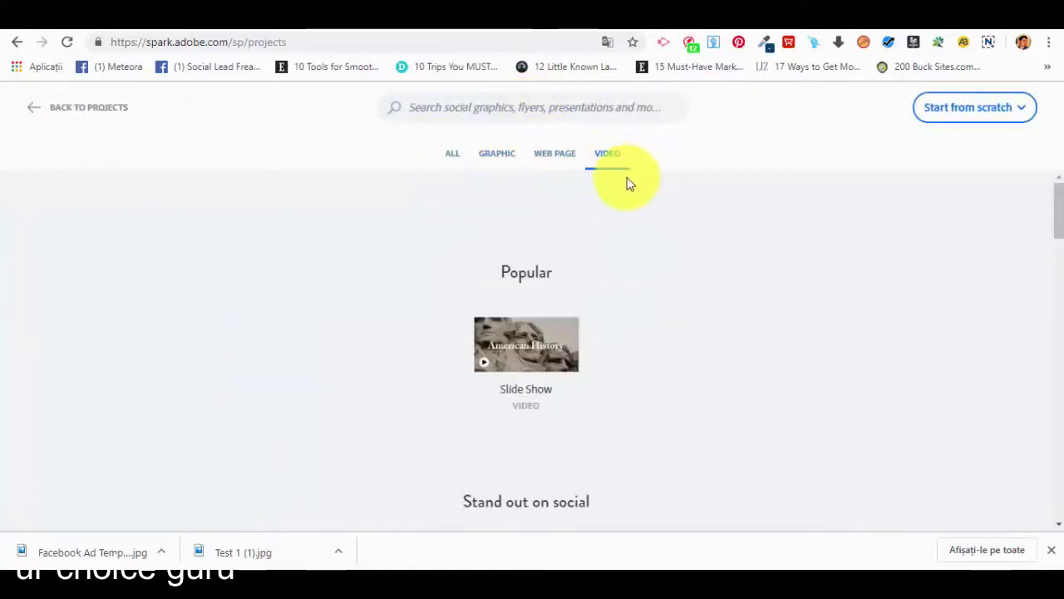
{"action": "scroll", "coordinate": [616, 174], "scroll_direction": "down", "scroll_amount": 2}
{"action": "scroll", "coordinate": [582, 241], "scroll_direction": "down", "scroll_amount": 3}
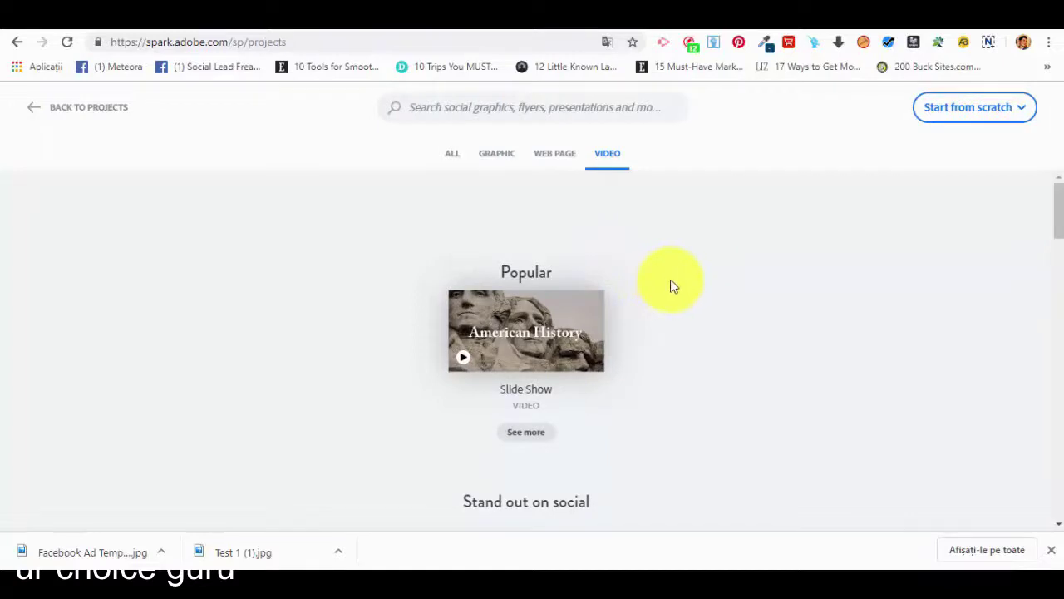
Step: Find the Promo Video template among the video templates and start a project from it
{"action": "scroll", "coordinate": [582, 249], "scroll_direction": "down", "scroll_amount": 4}
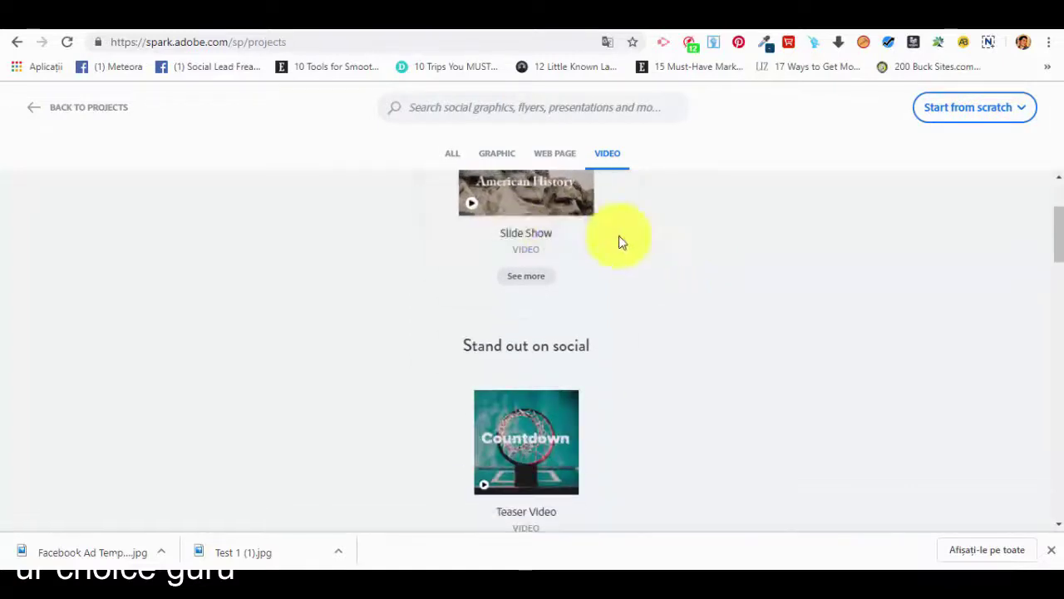
{"action": "scroll", "coordinate": [627, 241], "scroll_direction": "down", "scroll_amount": 2}
{"action": "scroll", "coordinate": [626, 241], "scroll_direction": "down", "scroll_amount": 2}
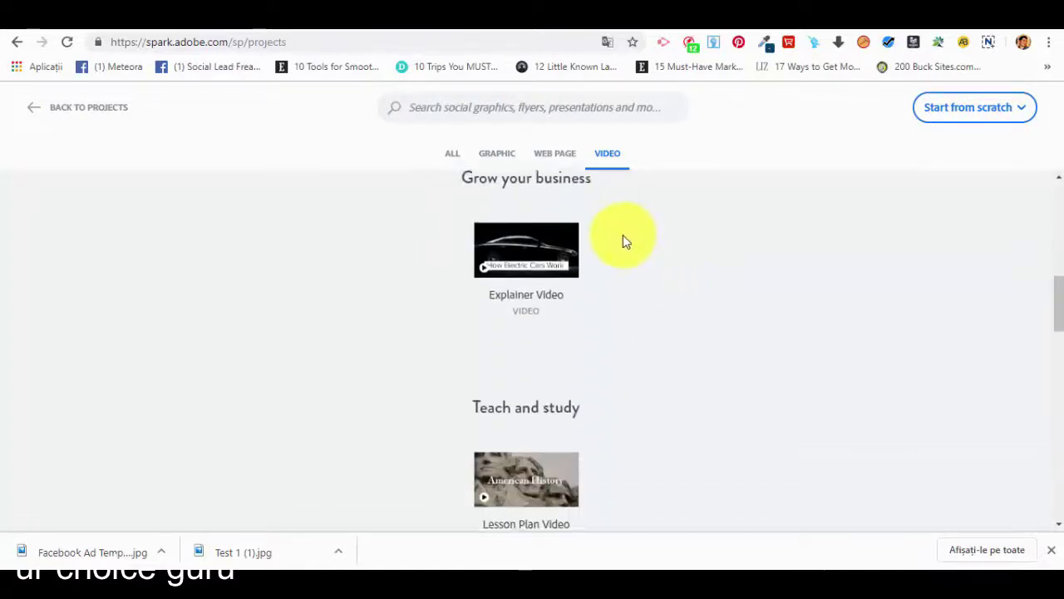
{"action": "scroll", "coordinate": [625, 239], "scroll_direction": "down", "scroll_amount": 7}
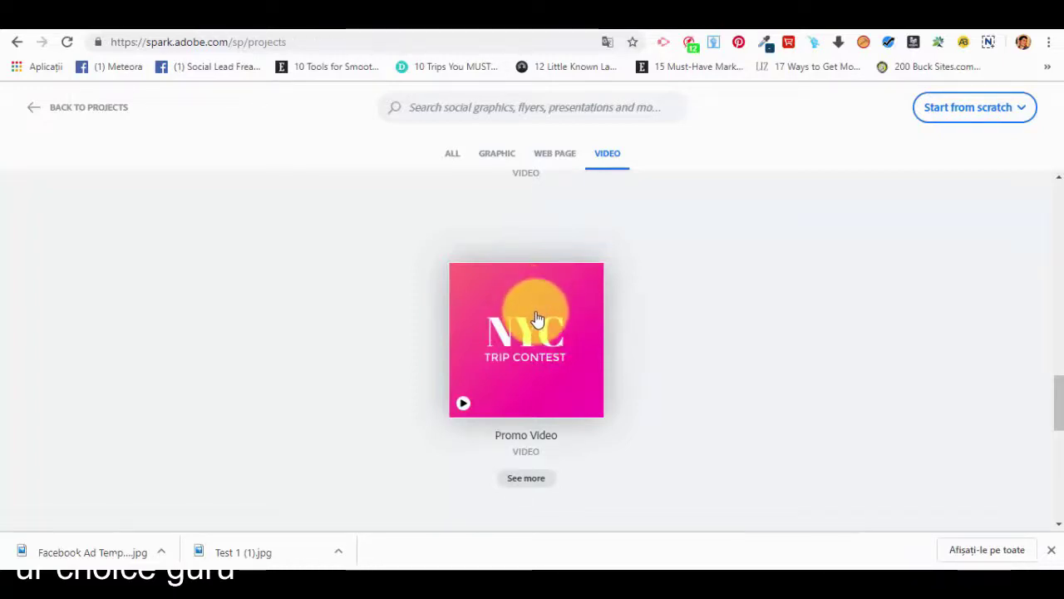
{"action": "left_click", "coordinate": [537, 319]}
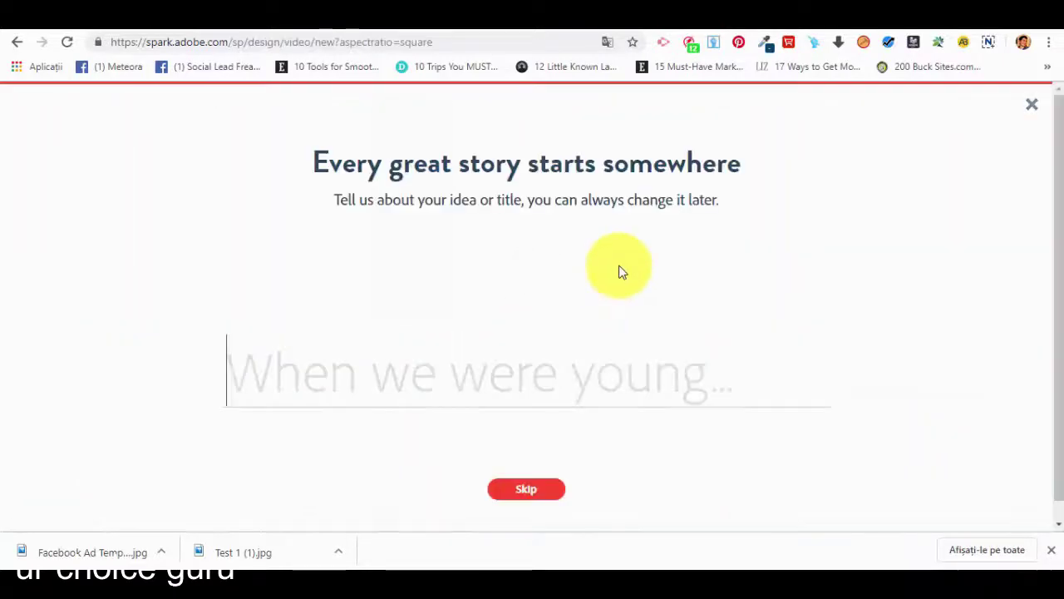
Step: Title the video "Test Promo 1" and continue to the story templates
{"action": "type", "text": "Test Pro"}
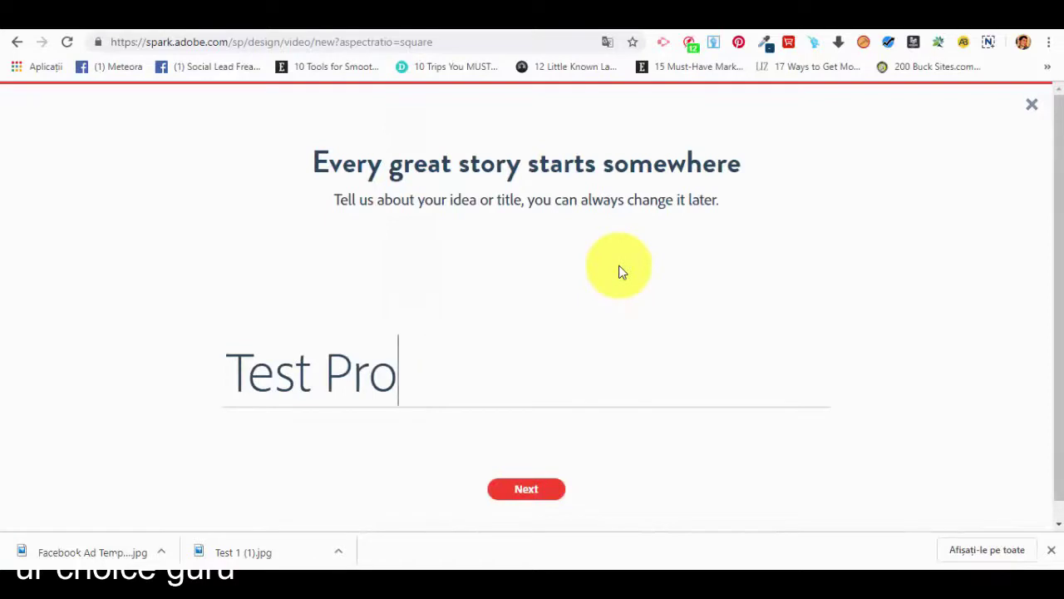
{"action": "type", "text": "mo 1"}
{"action": "key", "text": "Return"}
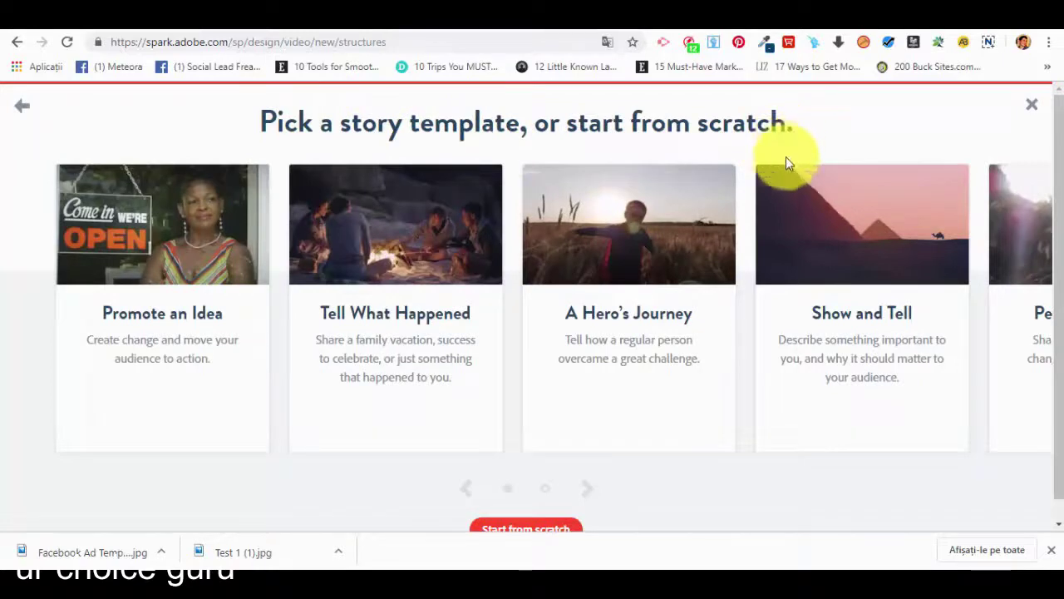
Step: Examine the available story templates, from Promote an Idea through to Make Up My Own
{"action": "mouse_move", "coordinate": [238, 221]}
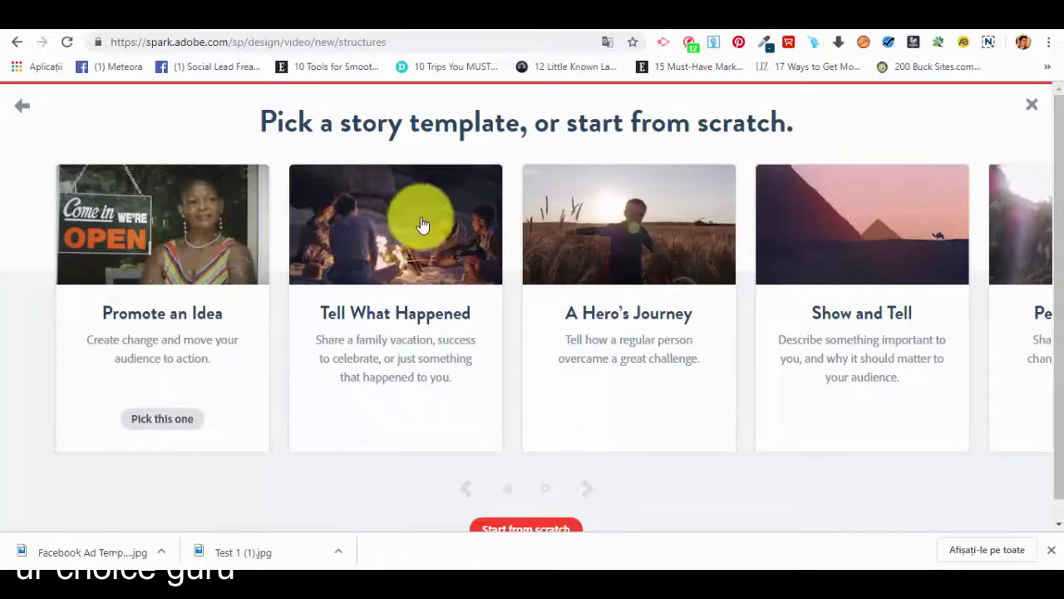
{"action": "mouse_move", "coordinate": [458, 227]}
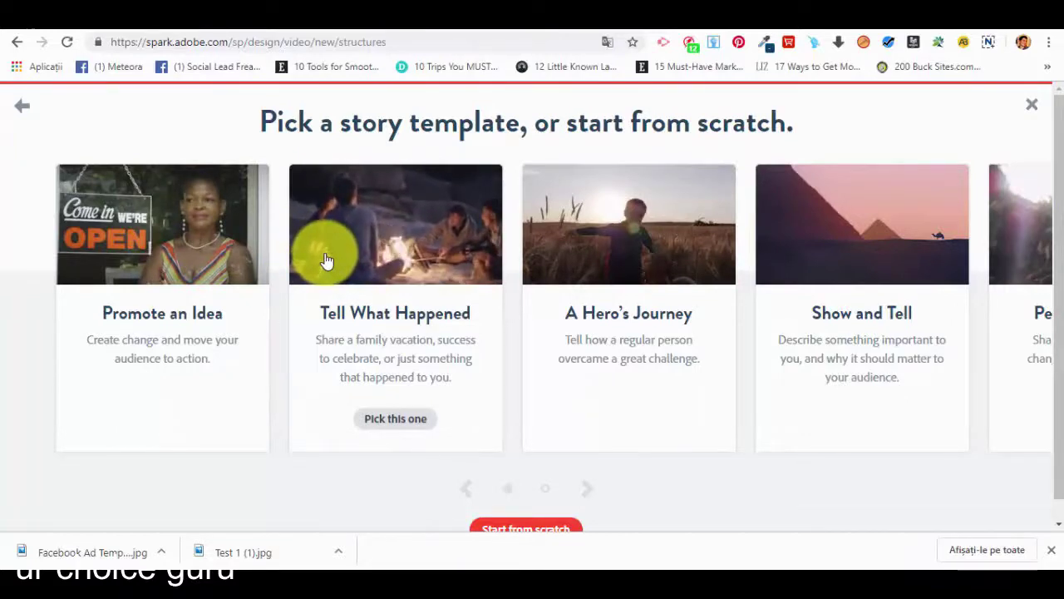
{"action": "mouse_move", "coordinate": [190, 275]}
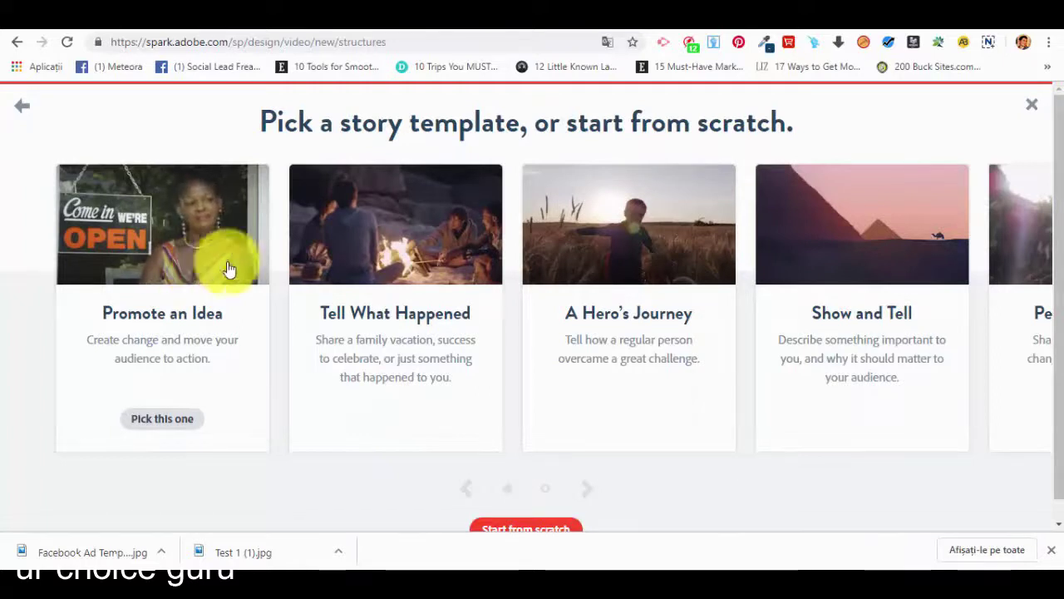
{"action": "mouse_move", "coordinate": [361, 177]}
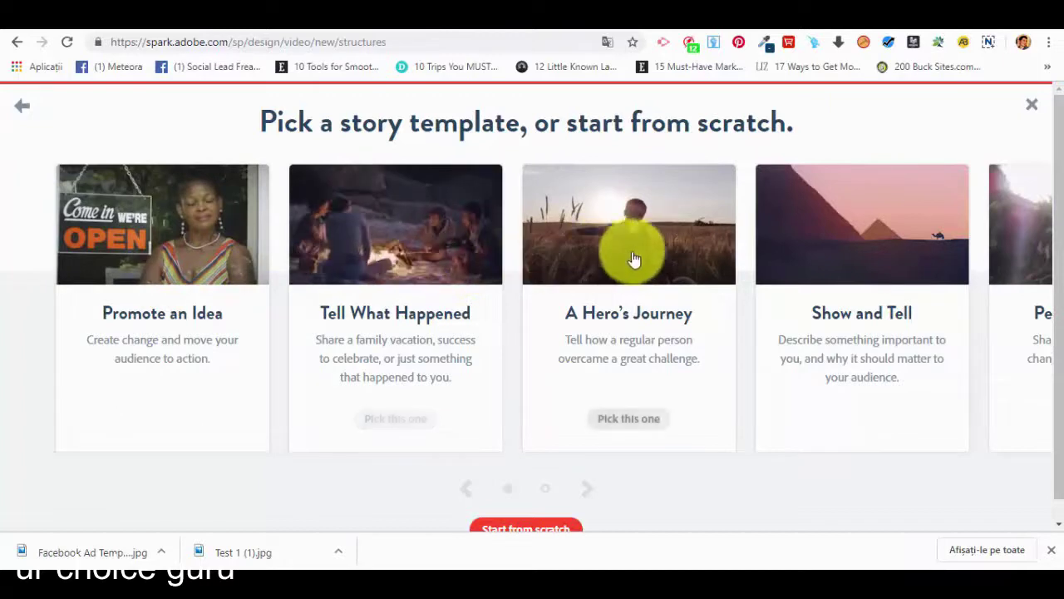
{"action": "left_click", "coordinate": [587, 491]}
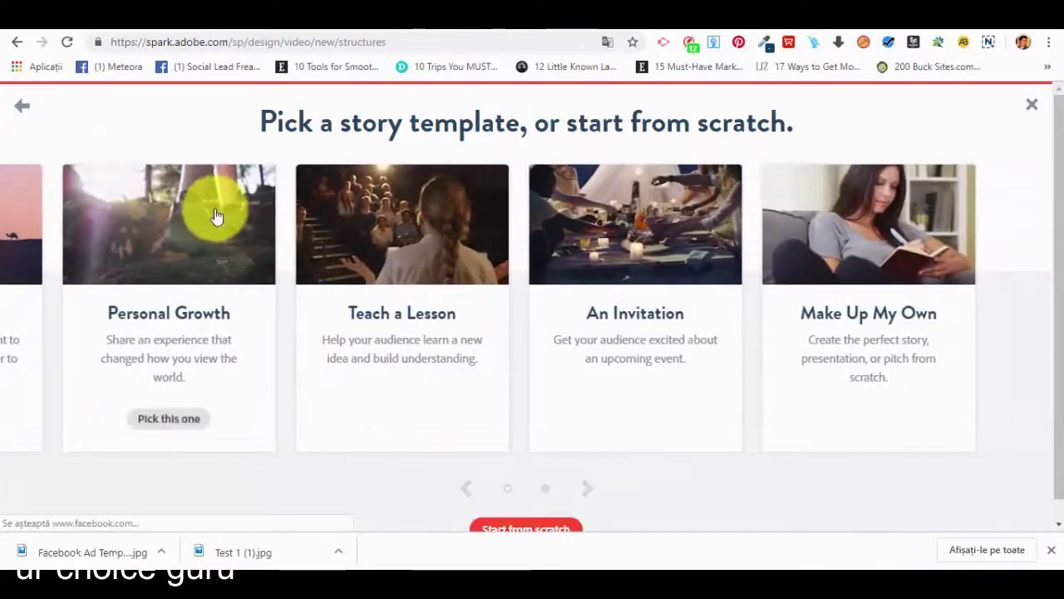
{"action": "mouse_move", "coordinate": [435, 257]}
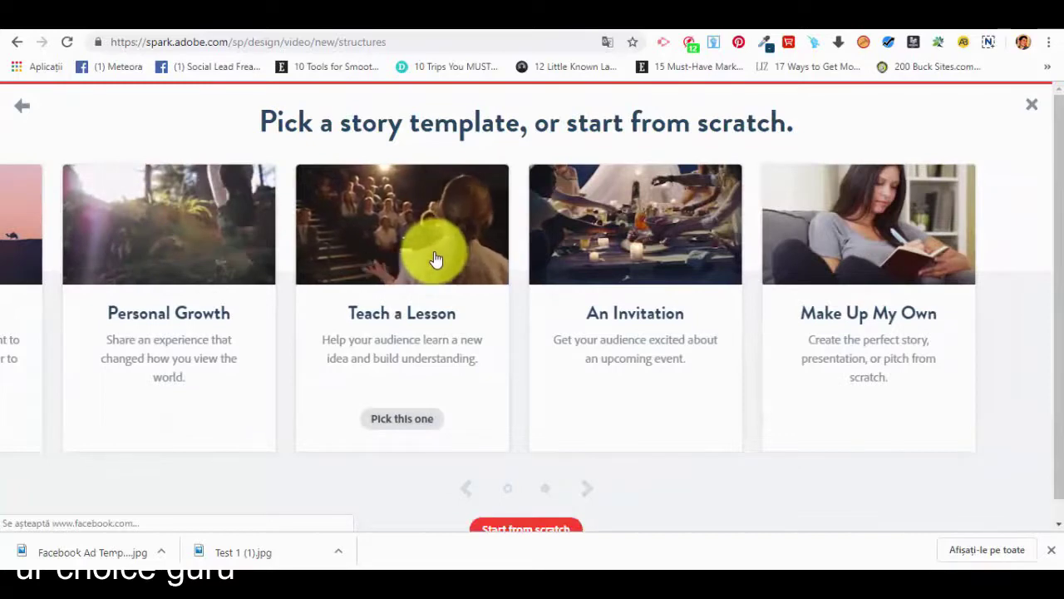
{"action": "mouse_move", "coordinate": [658, 273]}
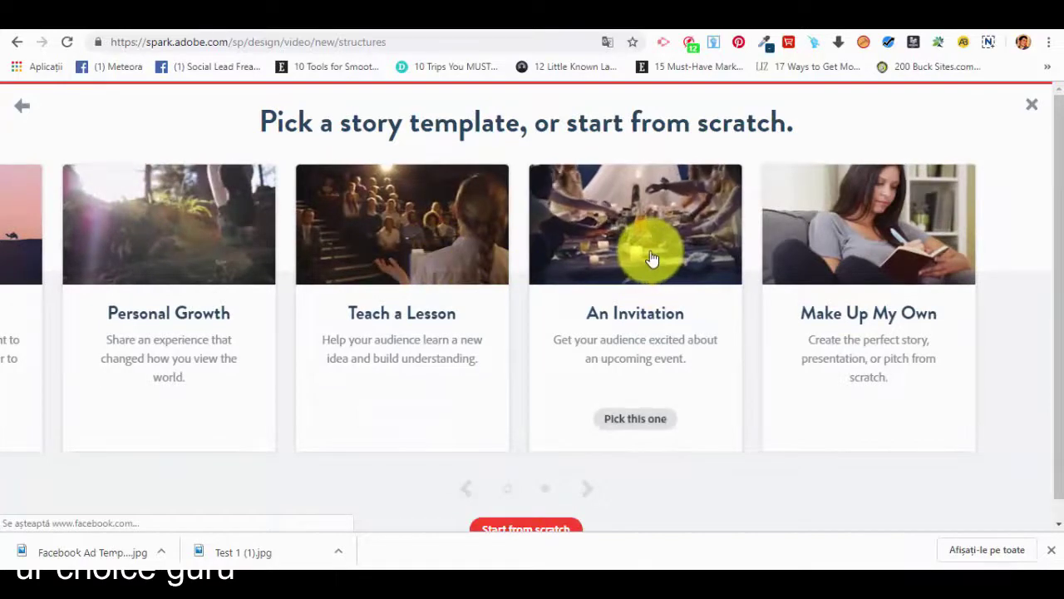
{"action": "mouse_move", "coordinate": [848, 226]}
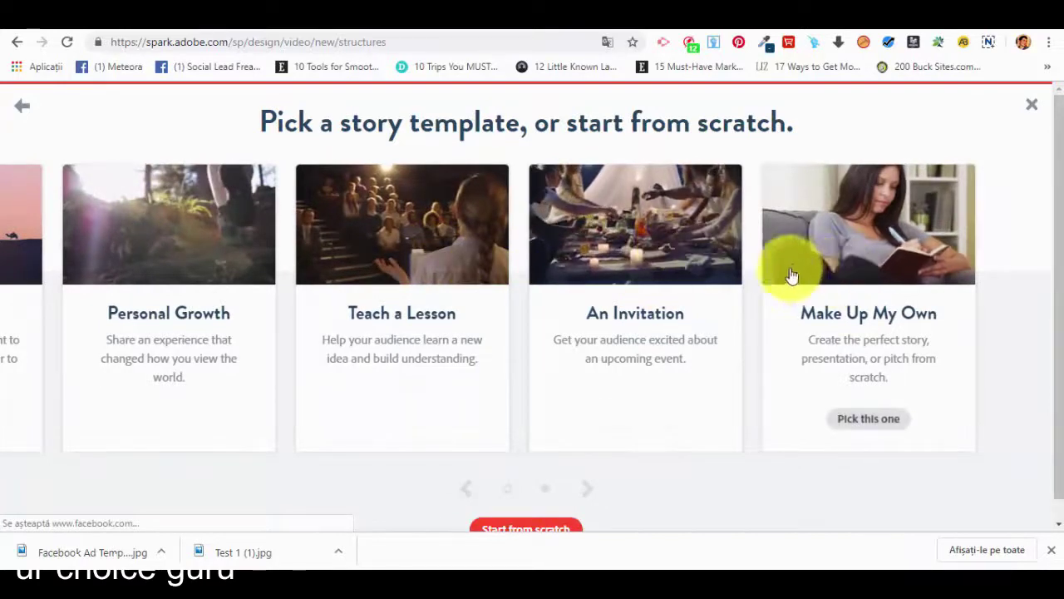
{"action": "left_click", "coordinate": [470, 491]}
{"action": "mouse_move", "coordinate": [196, 233]}
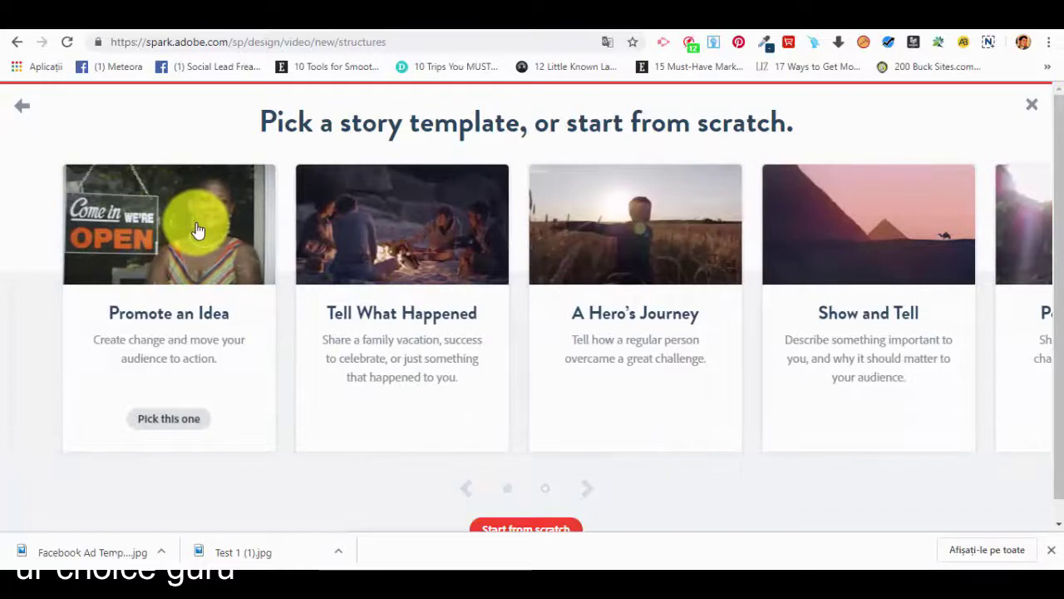
Step: Pick the Promote an Idea story template and dismiss the hint on the Setting slide
{"action": "scroll", "coordinate": [199, 229], "scroll_direction": "down", "scroll_amount": 3}
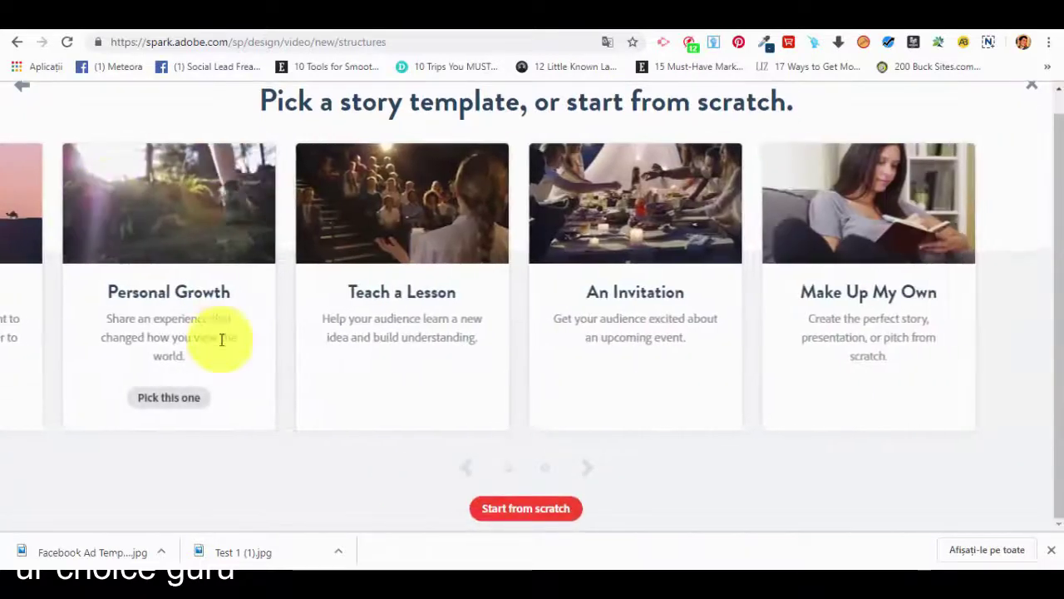
{"action": "left_click", "coordinate": [466, 472]}
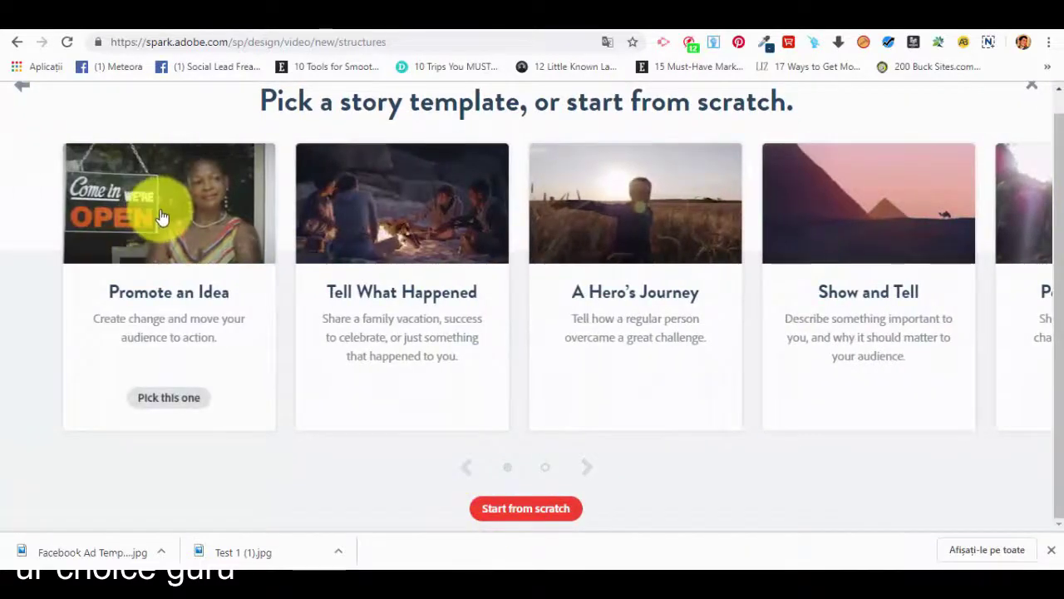
{"action": "left_click", "coordinate": [162, 219]}
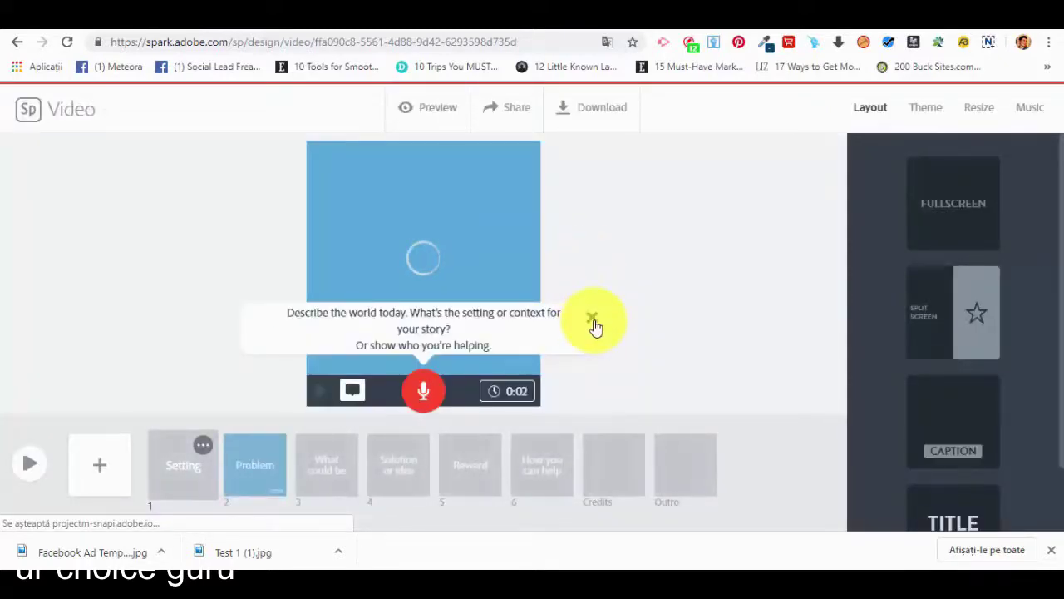
{"action": "left_click", "coordinate": [593, 321]}
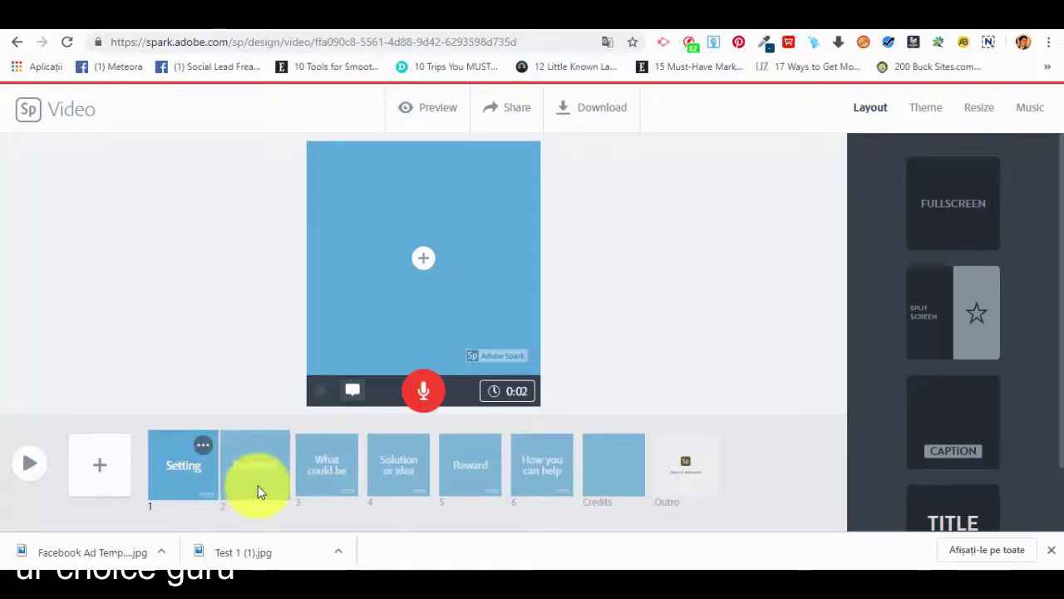
Step: Look through the story slides from What could be to How you can help, and check the Setting slide's options
{"action": "left_click", "coordinate": [321, 480]}
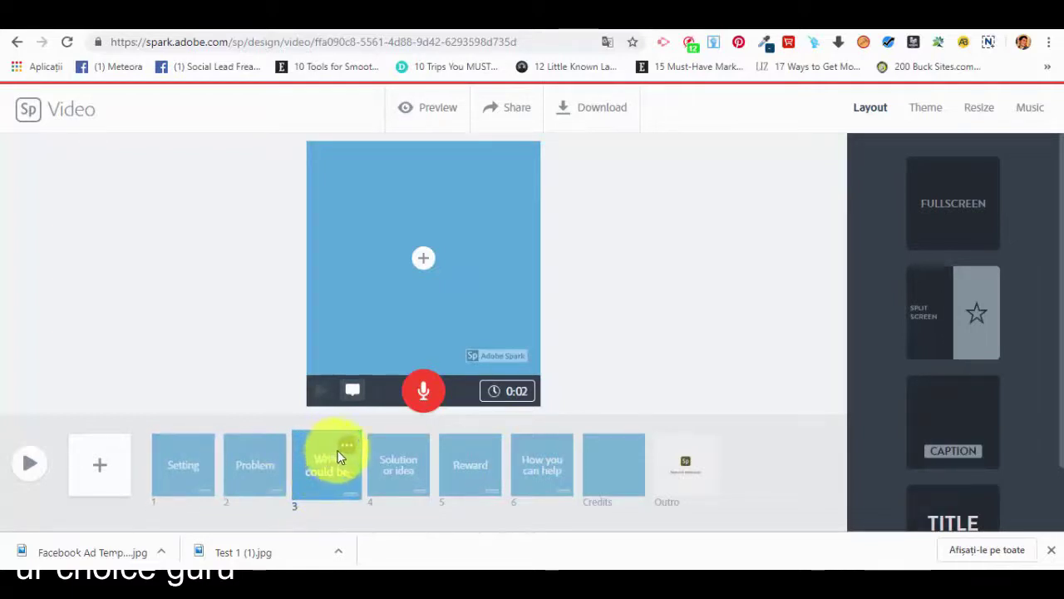
{"action": "left_click", "coordinate": [406, 467]}
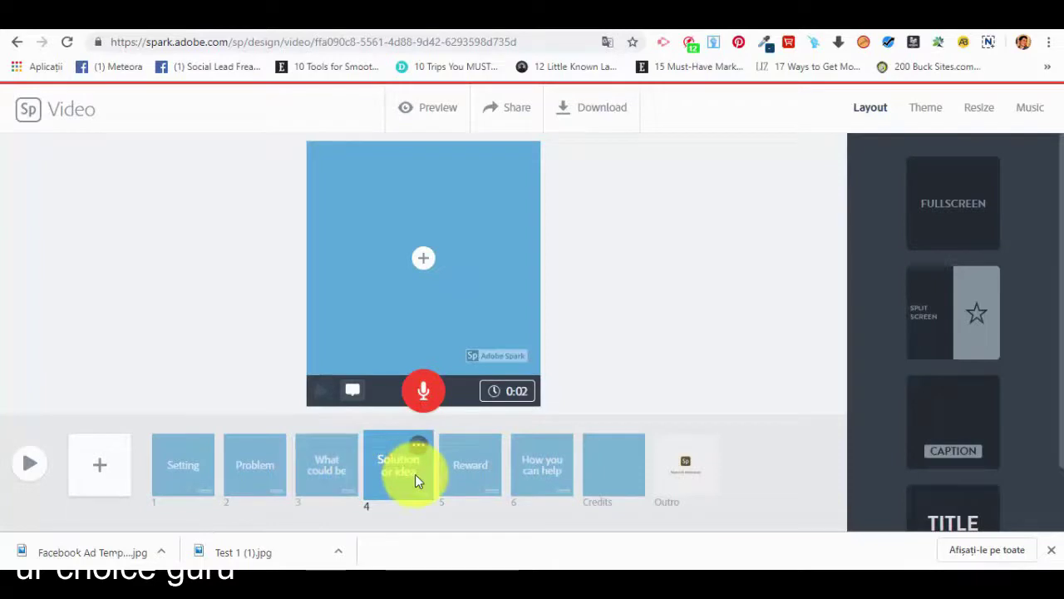
{"action": "left_click", "coordinate": [492, 474]}
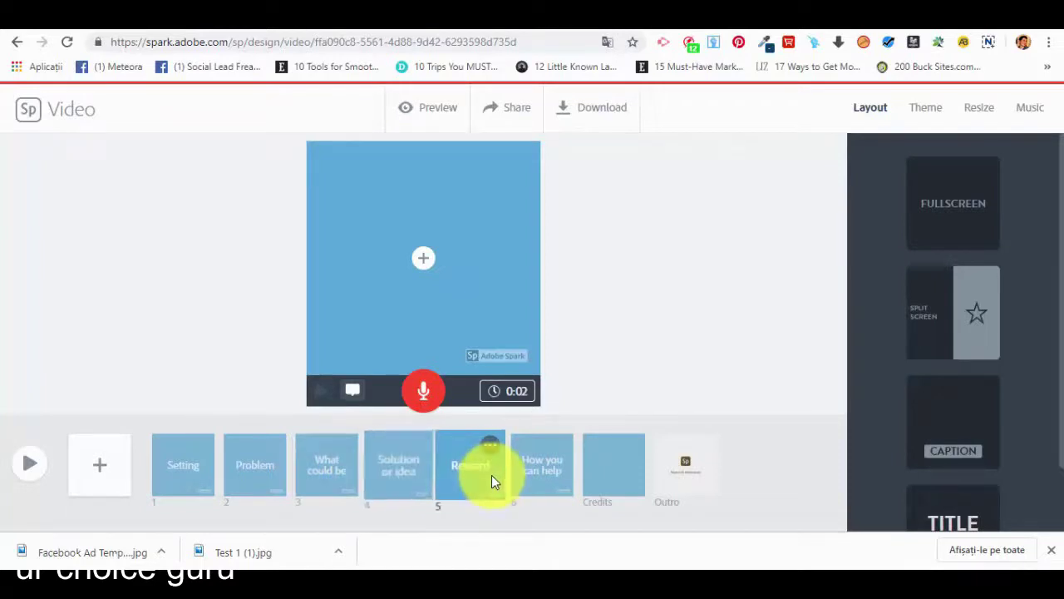
{"action": "left_click", "coordinate": [537, 494]}
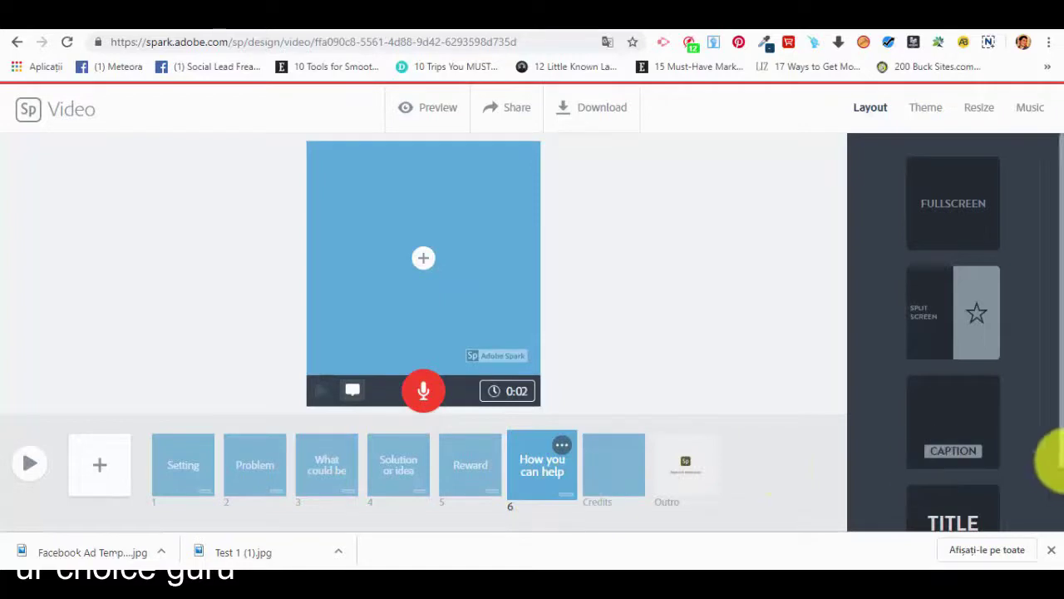
{"action": "left_click", "coordinate": [187, 465]}
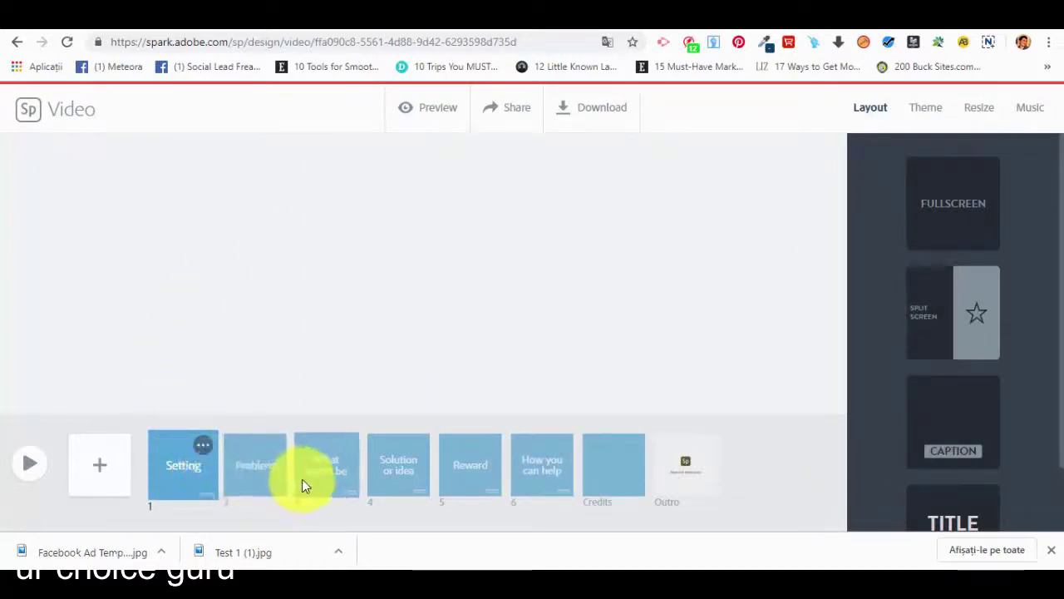
{"action": "left_click", "coordinate": [202, 450]}
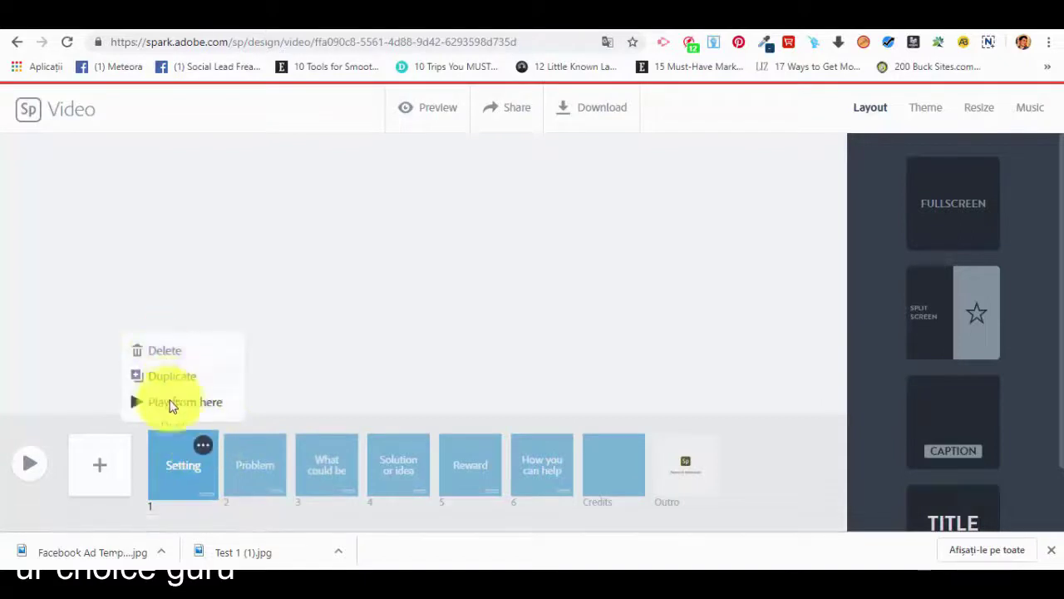
Step: Add a blank slide after the Problem slide and dismiss its content type choices
{"action": "left_click", "coordinate": [258, 462]}
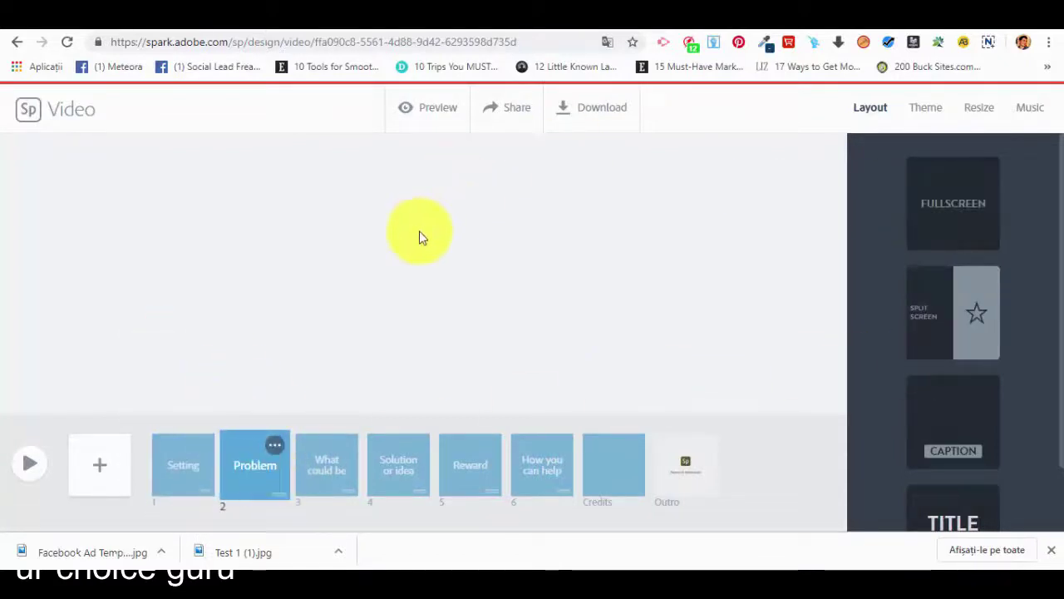
{"action": "left_click", "coordinate": [92, 463]}
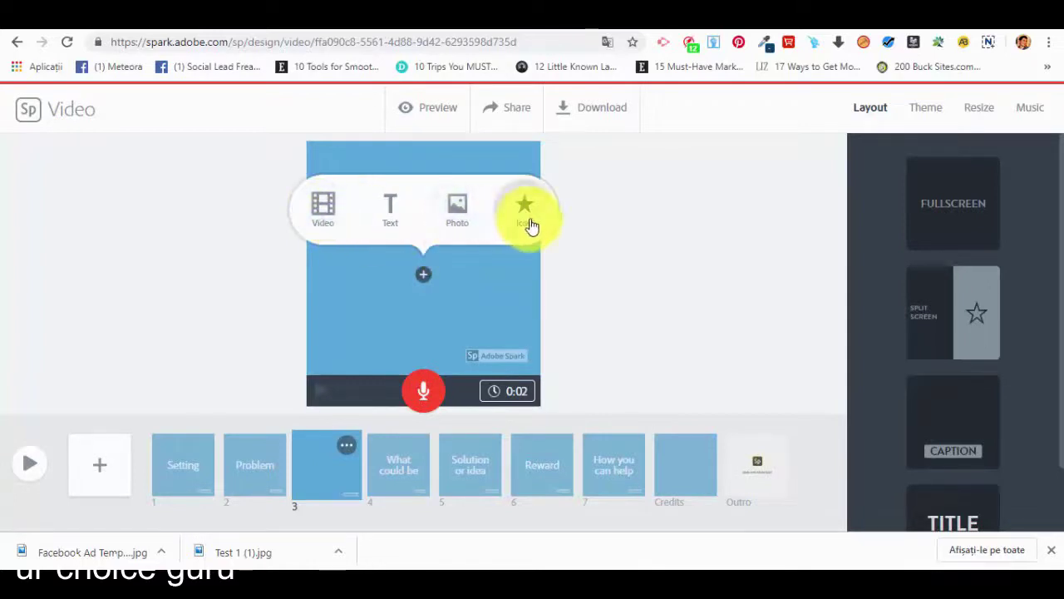
{"action": "left_click", "coordinate": [646, 302]}
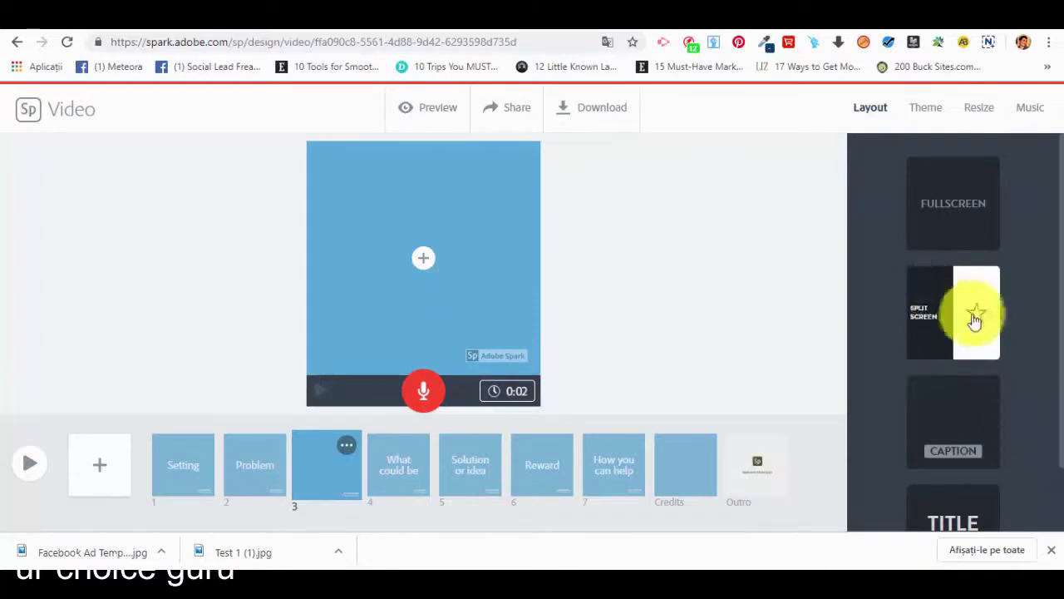
Step: Try the Split Screen layout on the new third slide
{"action": "left_click", "coordinate": [946, 297]}
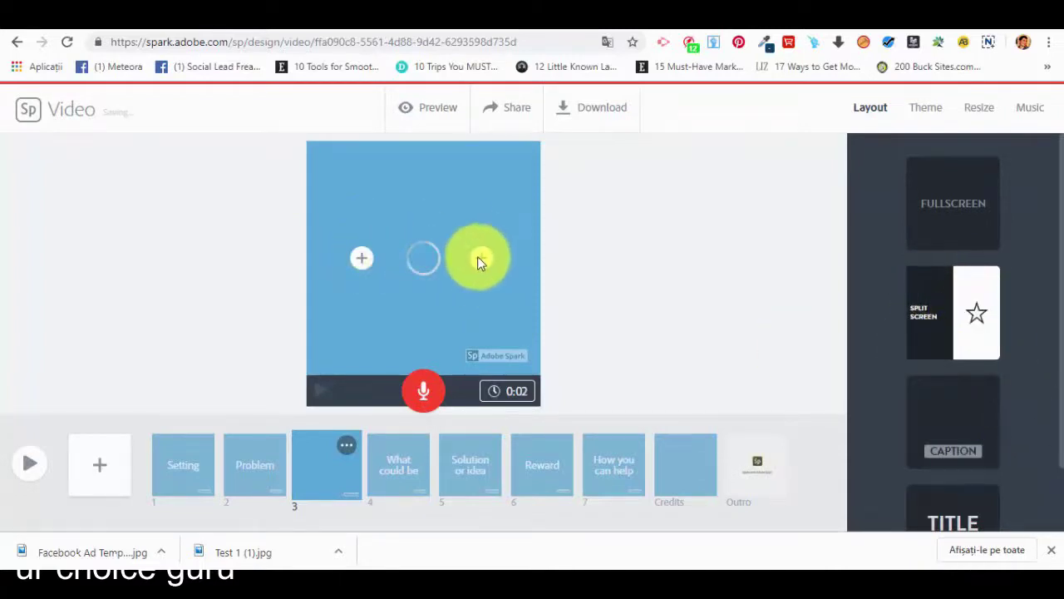
{"action": "scroll", "coordinate": [940, 366], "scroll_direction": "down", "scroll_amount": 1}
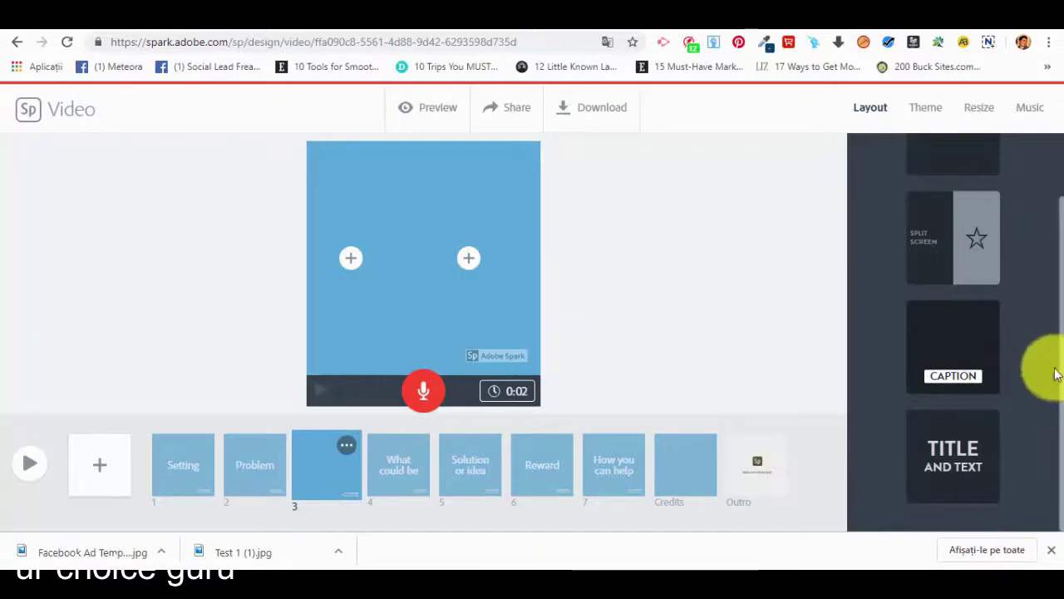
{"action": "left_click", "coordinate": [950, 236]}
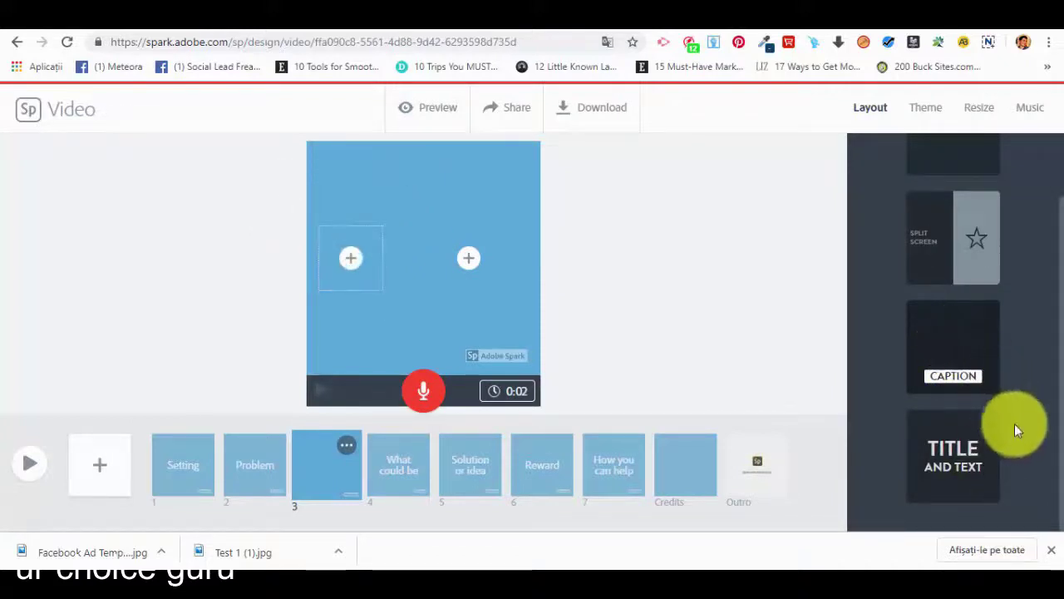
{"action": "scroll", "coordinate": [919, 367], "scroll_direction": "up", "scroll_amount": 1}
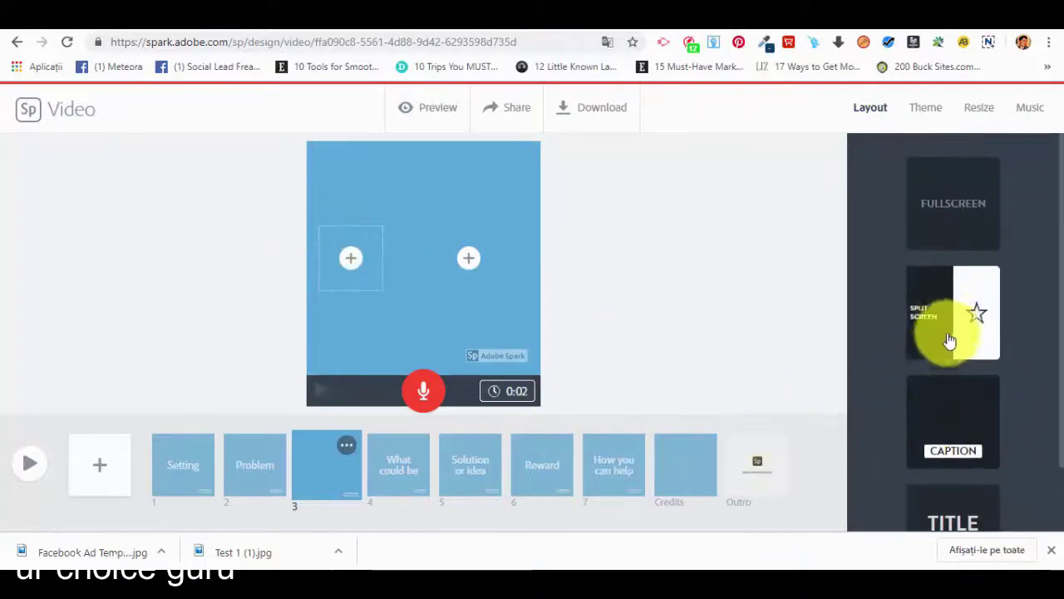
Step: Apply the Title and Text layout to the third slide and check its title and background media placeholders
{"action": "scroll", "coordinate": [948, 333], "scroll_direction": "down", "scroll_amount": 1}
{"action": "left_click", "coordinate": [971, 443]}
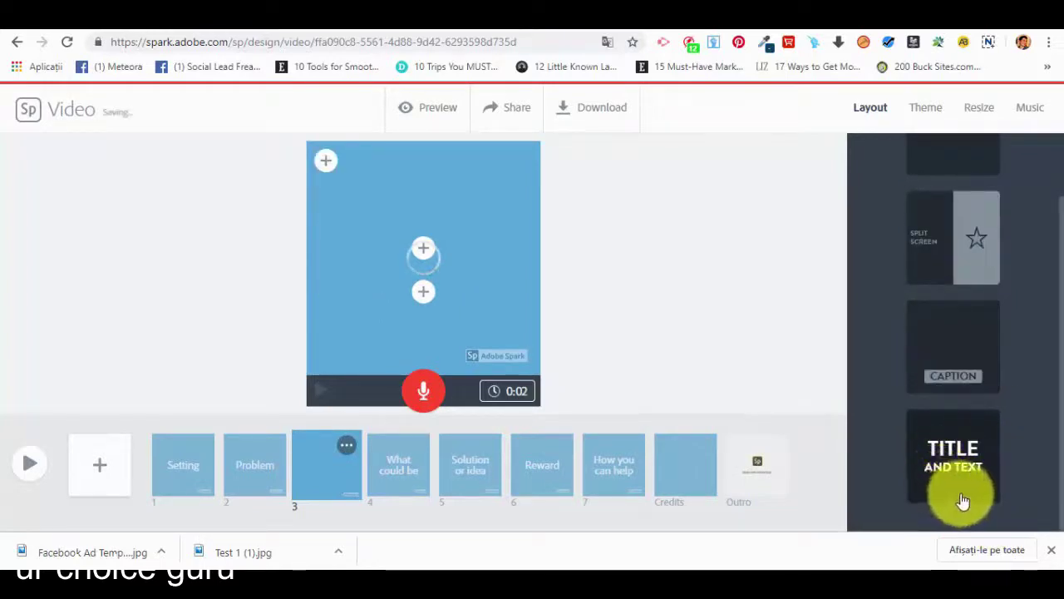
{"action": "left_click", "coordinate": [426, 247]}
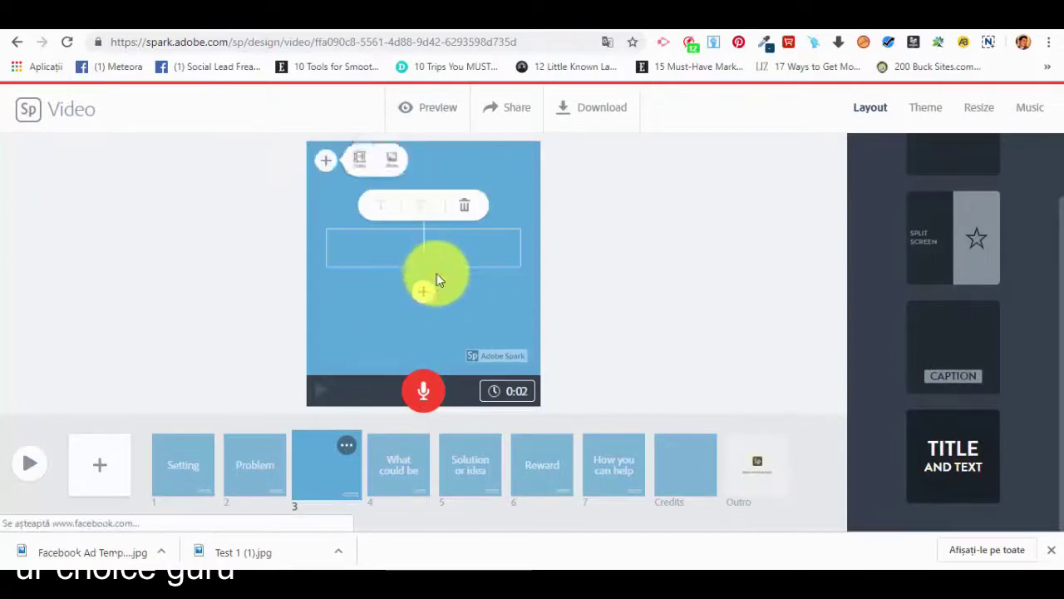
{"action": "left_click", "coordinate": [397, 183]}
{"action": "left_click", "coordinate": [327, 162]}
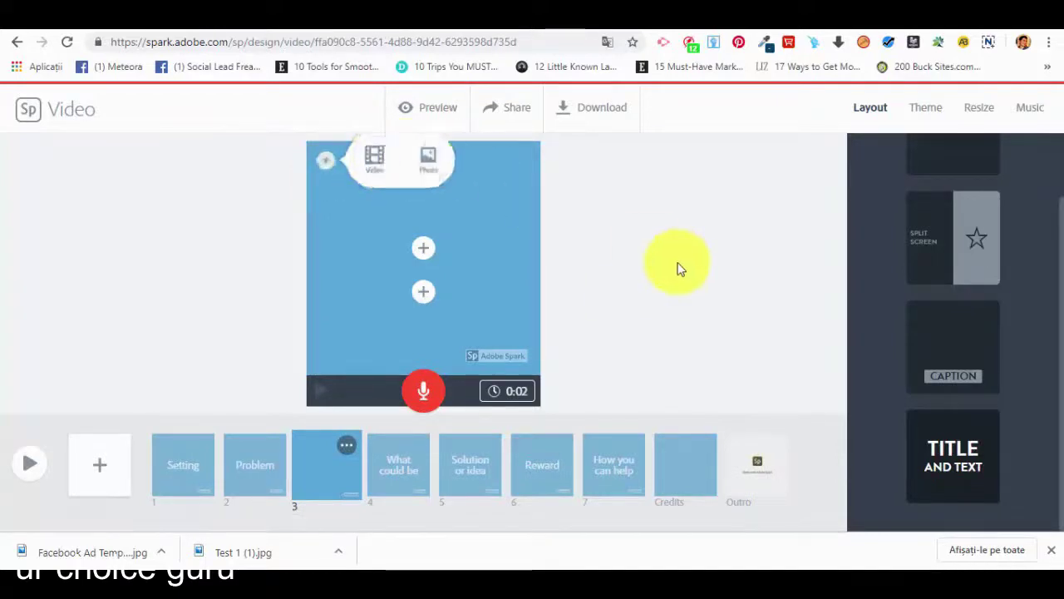
Step: Try the Caption and Fullscreen layouts on the third slide, check the empty text placeholder, and reapply Title and Text
{"action": "left_click", "coordinate": [969, 340]}
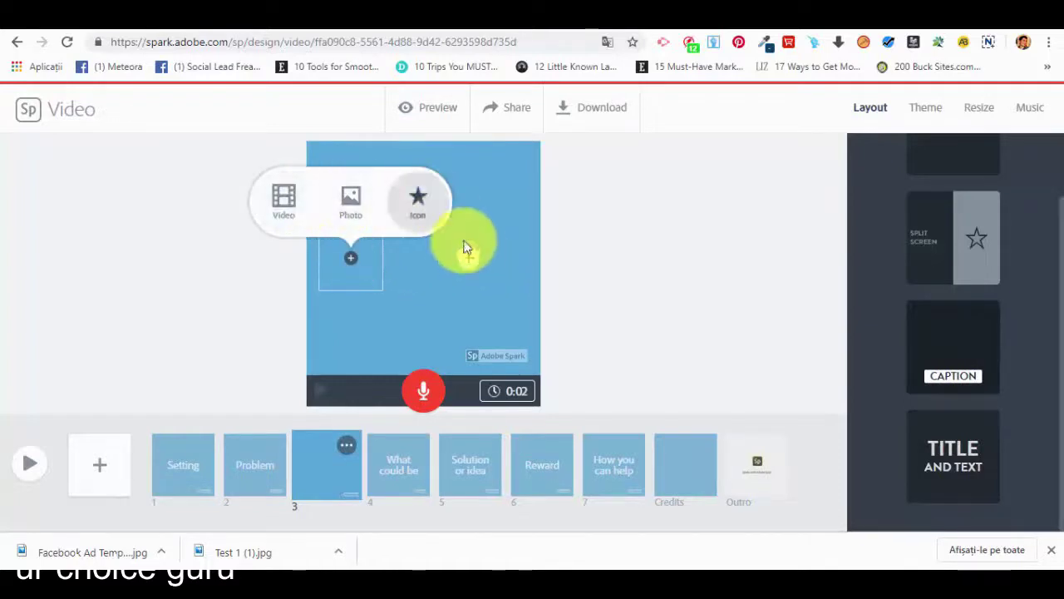
{"action": "left_click", "coordinate": [461, 268]}
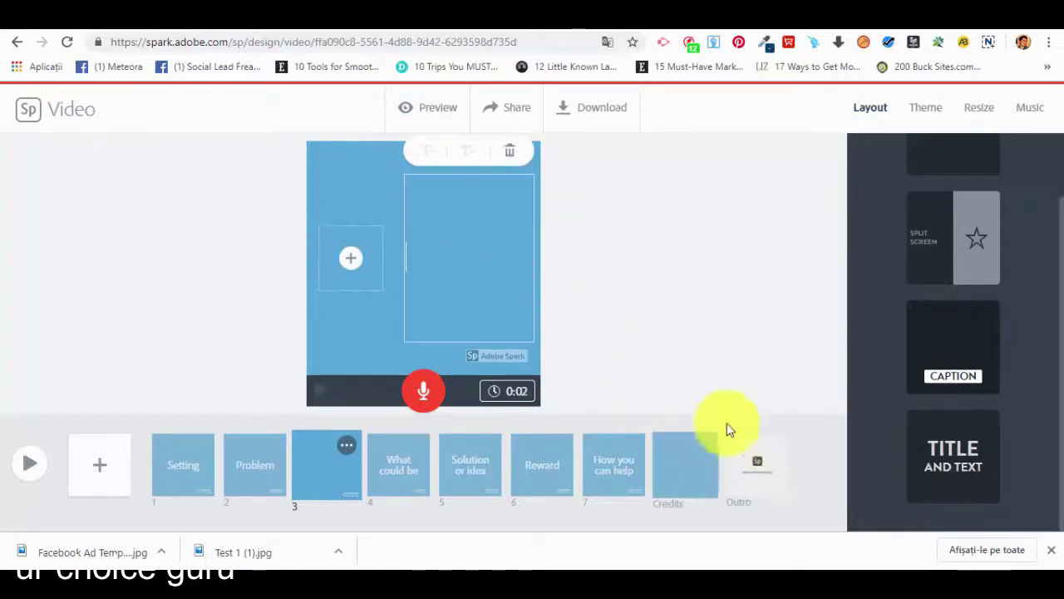
{"action": "left_click", "coordinate": [687, 341]}
{"action": "scroll", "coordinate": [980, 362], "scroll_direction": "up", "scroll_amount": 1}
{"action": "left_click", "coordinate": [940, 223]}
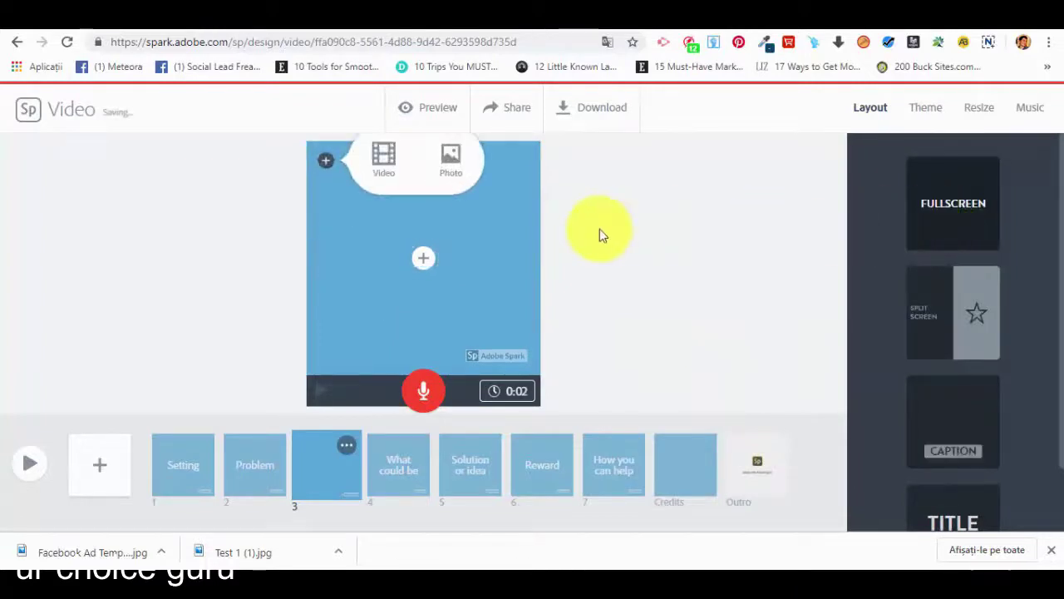
{"action": "left_click", "coordinate": [950, 404]}
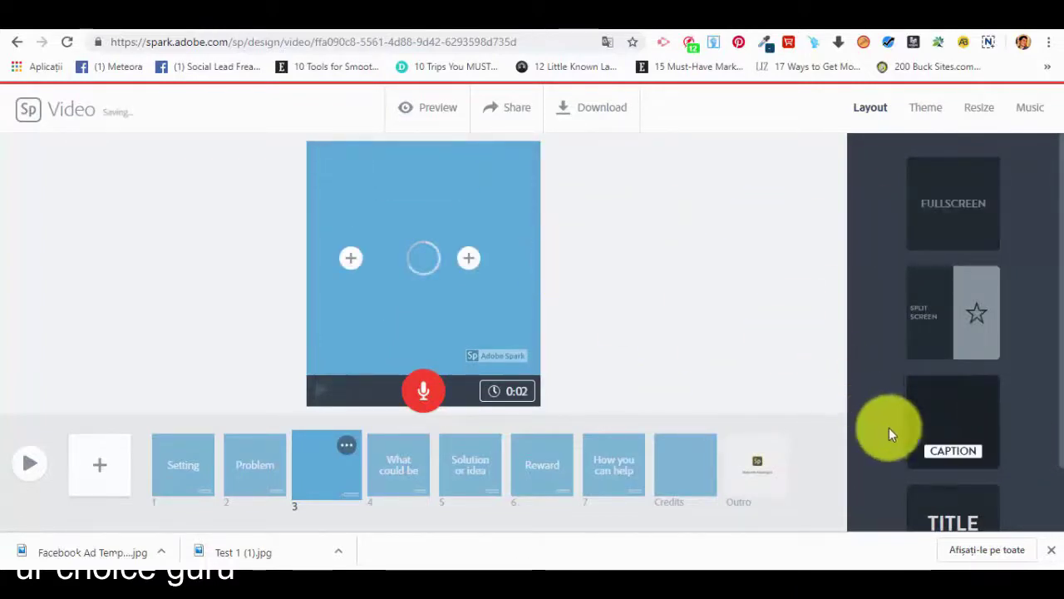
{"action": "left_click", "coordinate": [950, 515]}
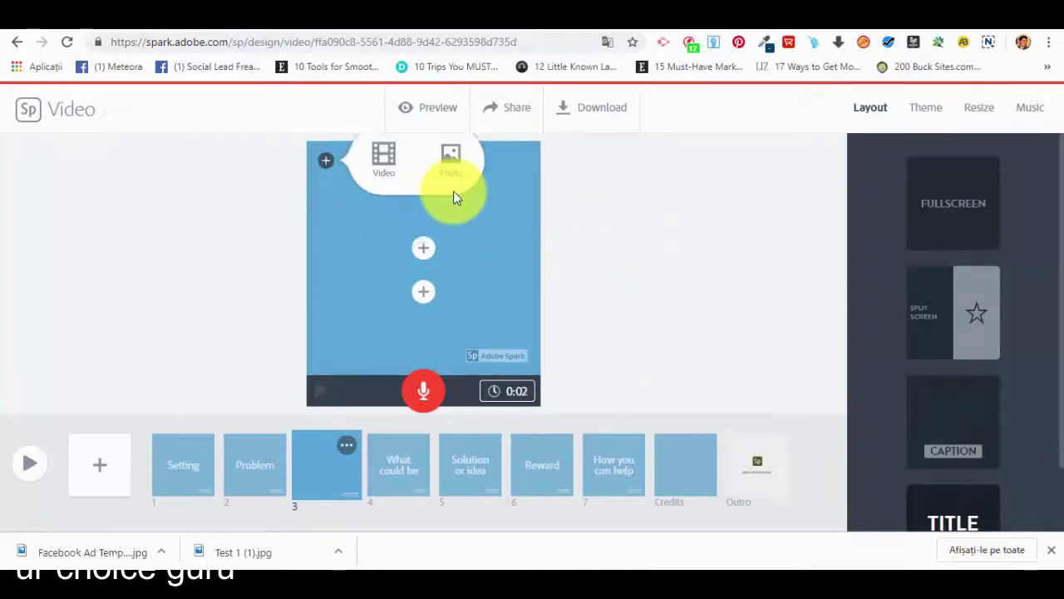
Step: Select the What could be slide and try the green and orange colours of the Tidal theme
{"action": "left_click", "coordinate": [426, 390]}
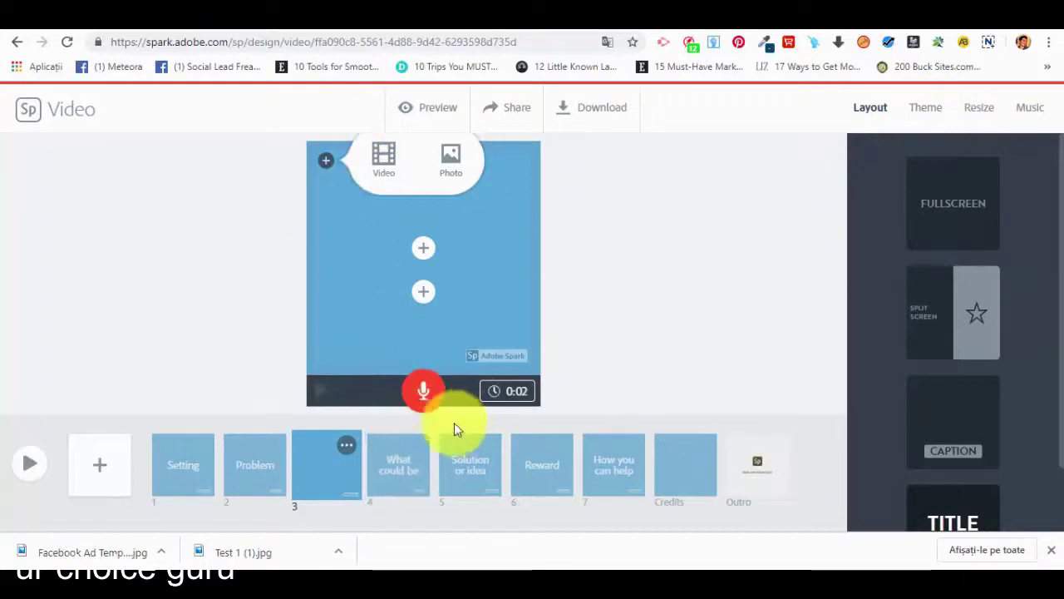
{"action": "left_click", "coordinate": [411, 468]}
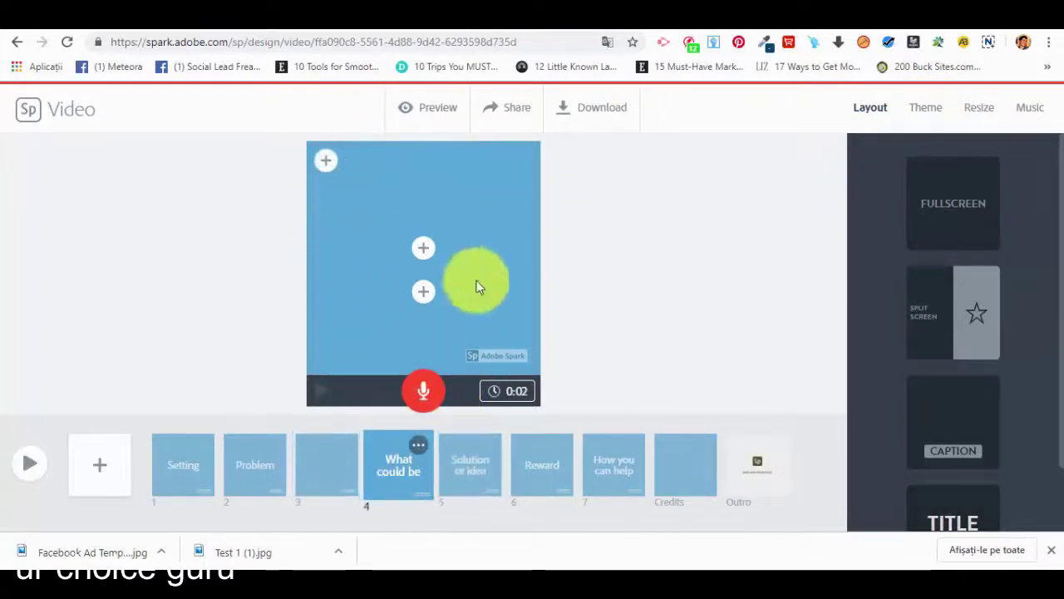
{"action": "left_click", "coordinate": [908, 120]}
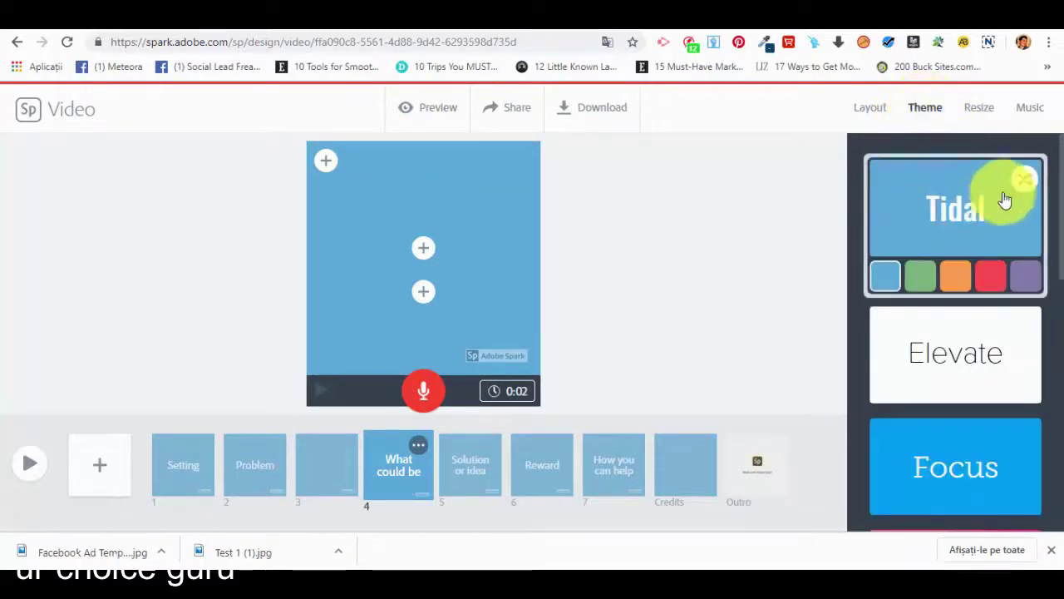
{"action": "left_click", "coordinate": [916, 276]}
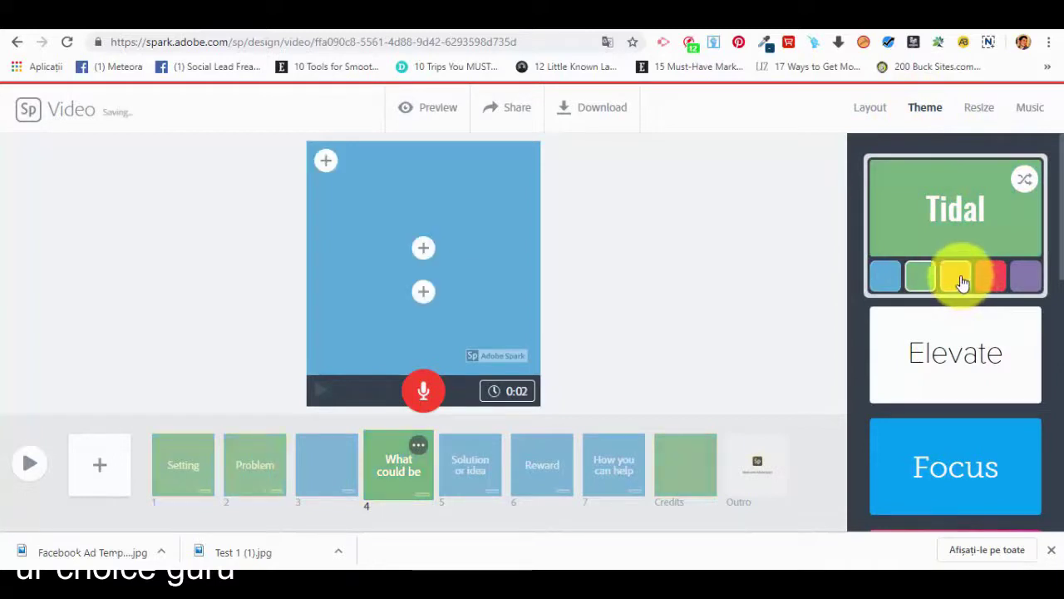
{"action": "left_click", "coordinate": [960, 281]}
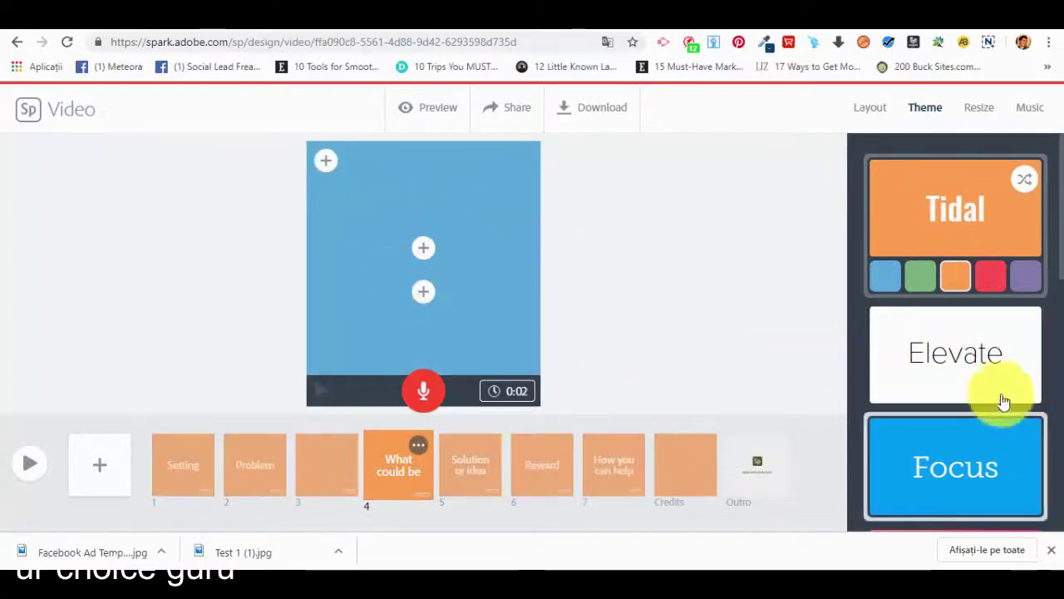
Step: Apply the Statement theme to the video, dismiss the theme colour tip, and look through the remaining themes
{"action": "scroll", "coordinate": [981, 374], "scroll_direction": "down", "scroll_amount": 4}
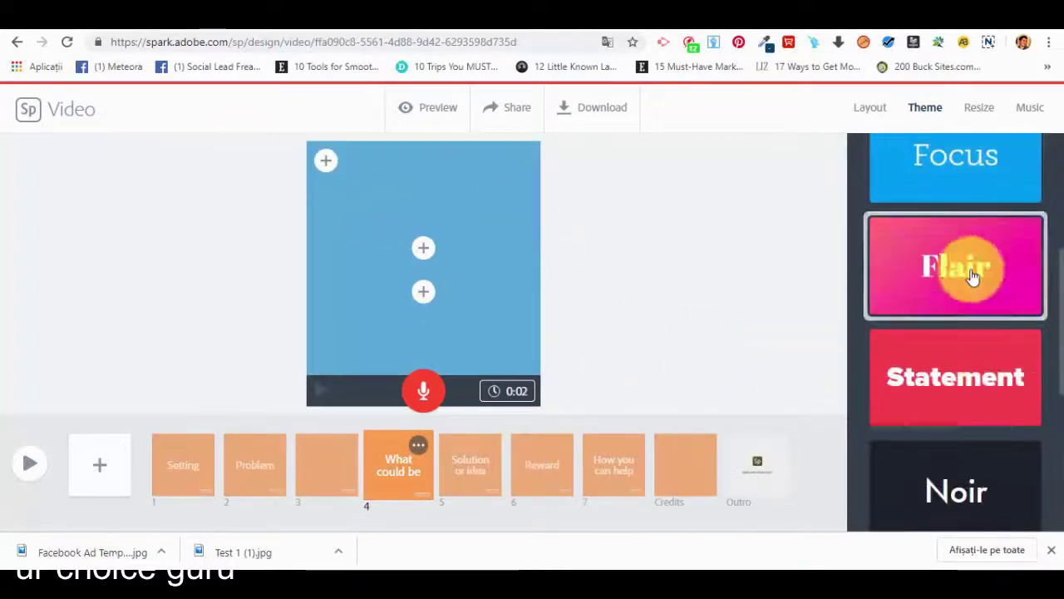
{"action": "left_click", "coordinate": [1006, 358]}
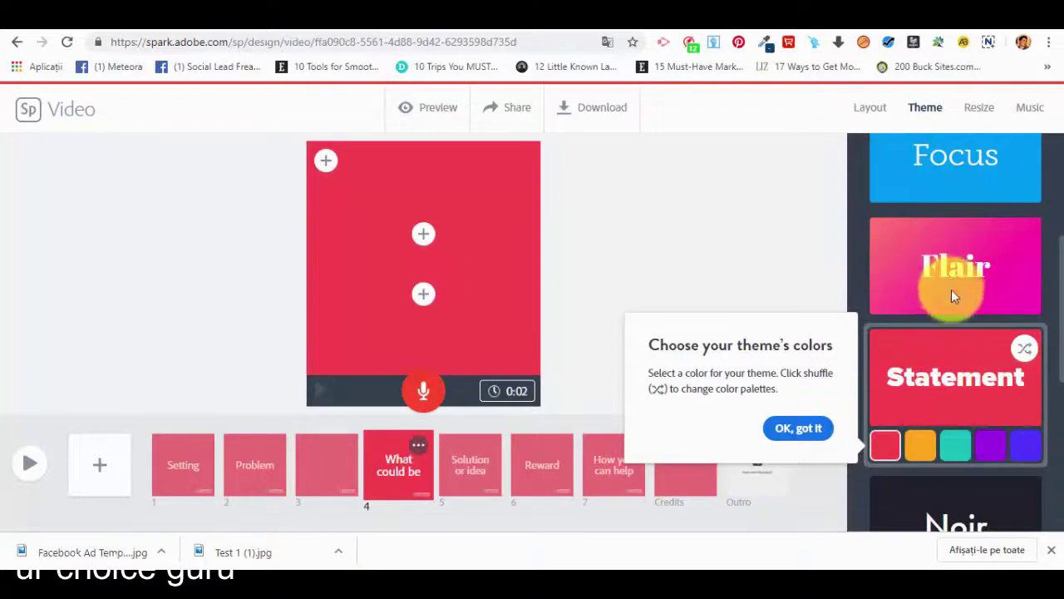
{"action": "left_click", "coordinate": [808, 427]}
{"action": "scroll", "coordinate": [1010, 416], "scroll_direction": "down", "scroll_amount": 5}
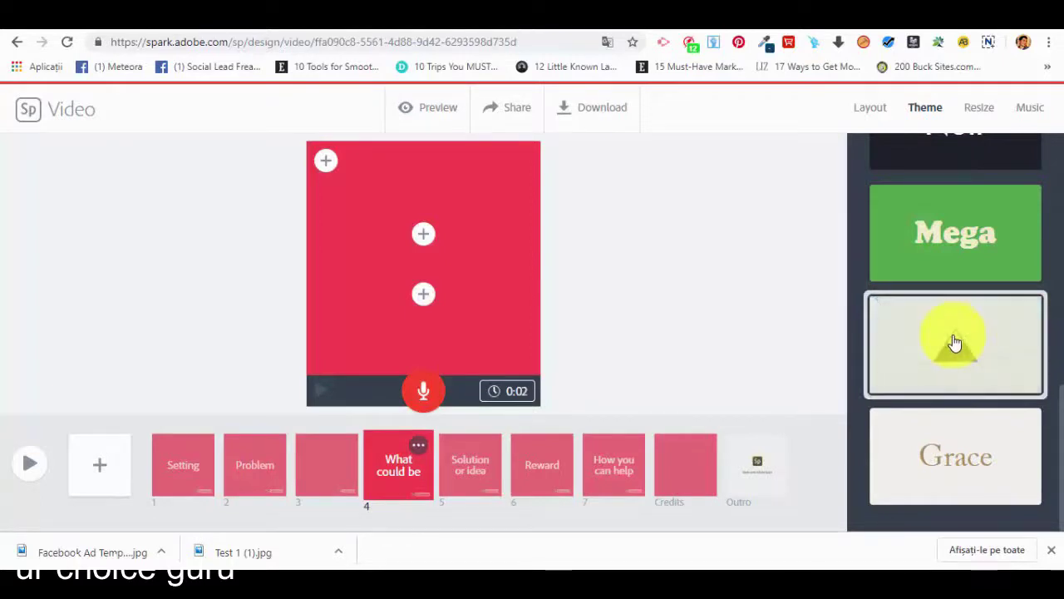
{"action": "scroll", "coordinate": [948, 349], "scroll_direction": "up", "scroll_amount": 4}
{"action": "scroll", "coordinate": [952, 340], "scroll_direction": "up", "scroll_amount": 5}
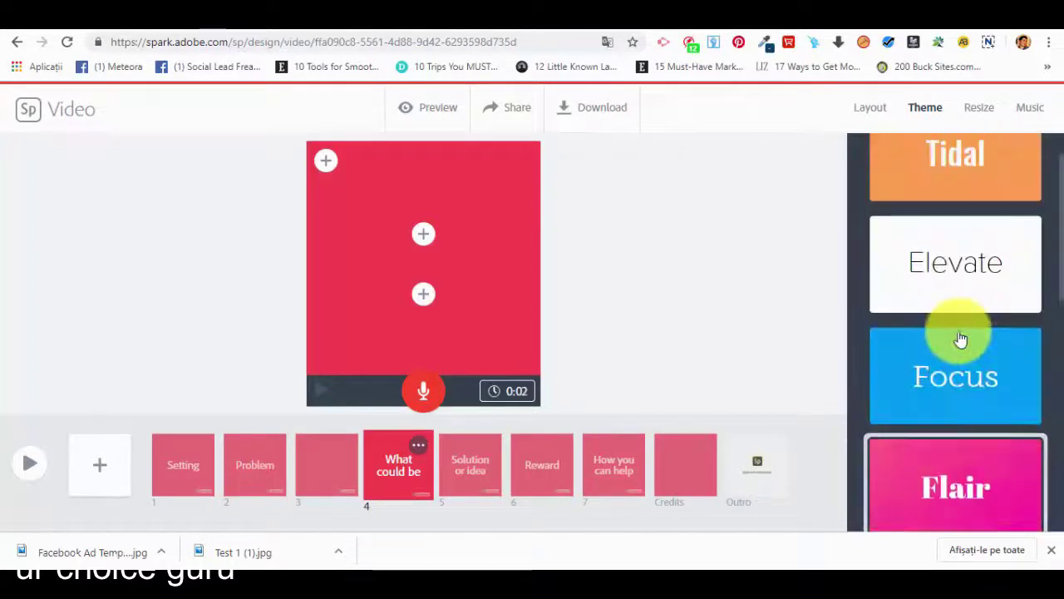
Step: Check the available video sizes, and test switching the background music off and on and its volume control
{"action": "left_click", "coordinate": [974, 124]}
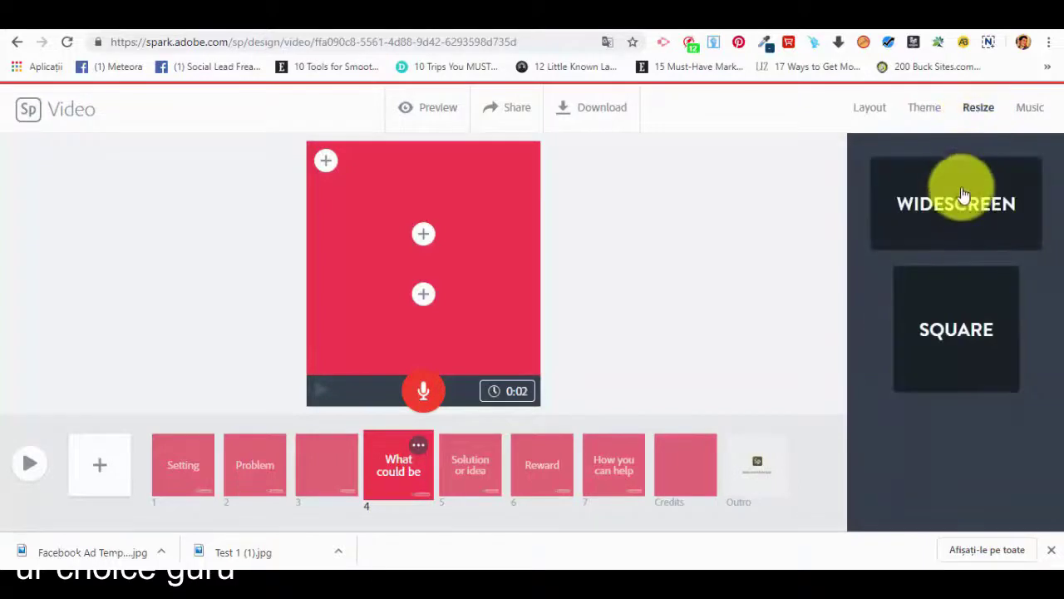
{"action": "left_click", "coordinate": [1029, 108]}
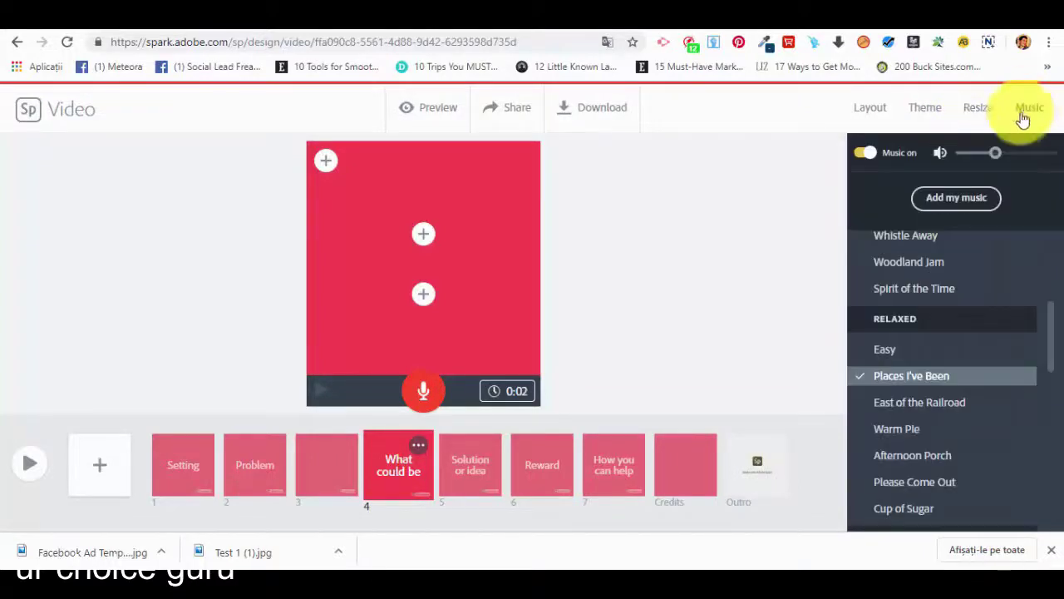
{"action": "left_click", "coordinate": [863, 154]}
{"action": "left_click", "coordinate": [866, 155]}
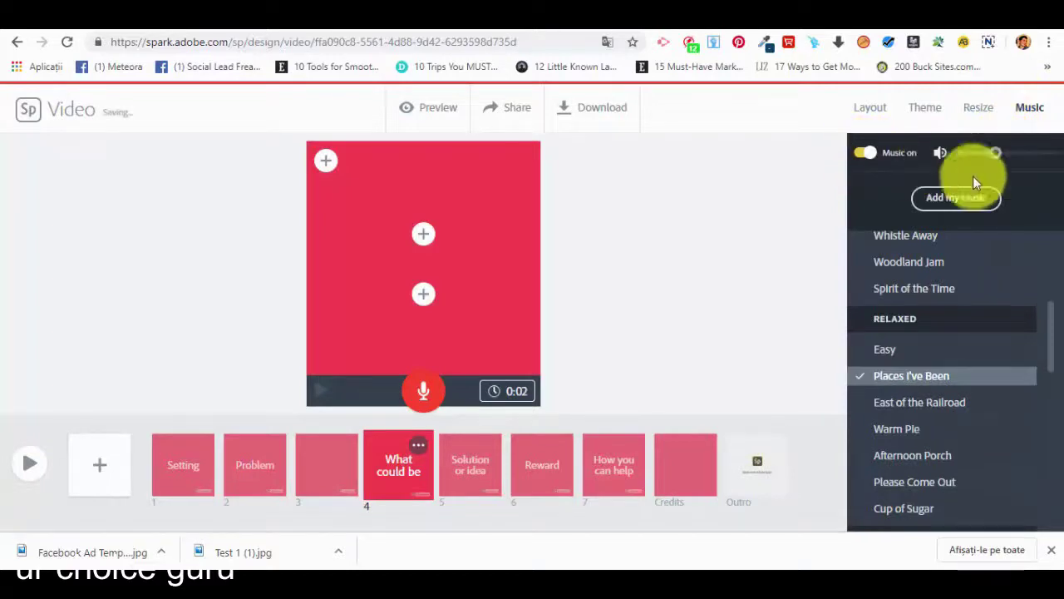
{"action": "left_click_drag", "start_coordinate": [963, 154], "coordinate": [995, 158]}
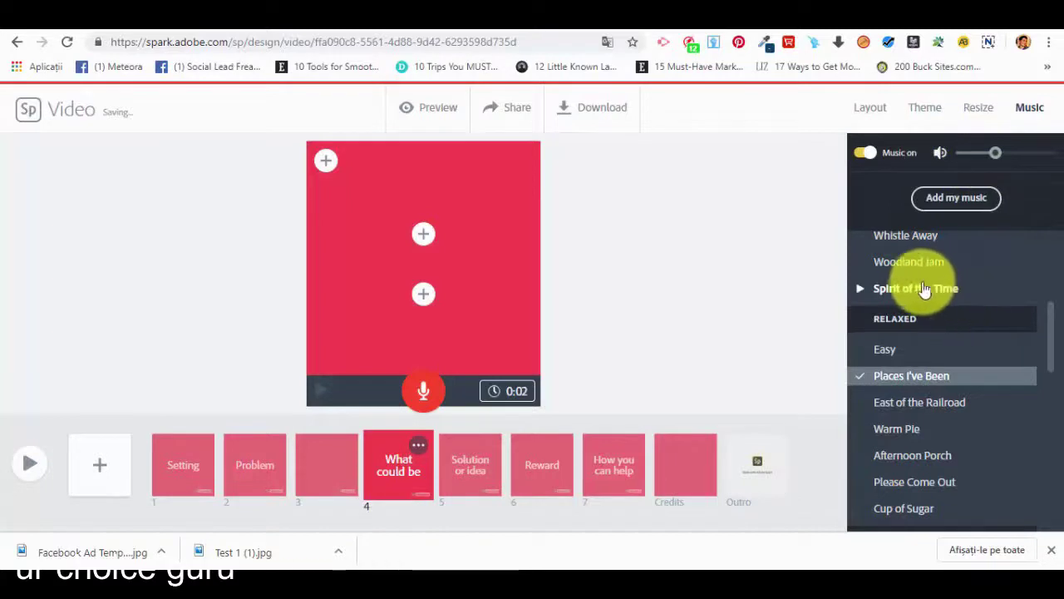
Step: Set Leap Frog from the Happy group as the background music and sample the Comfy Cotton track
{"action": "scroll", "coordinate": [948, 308], "scroll_direction": "up", "scroll_amount": 4}
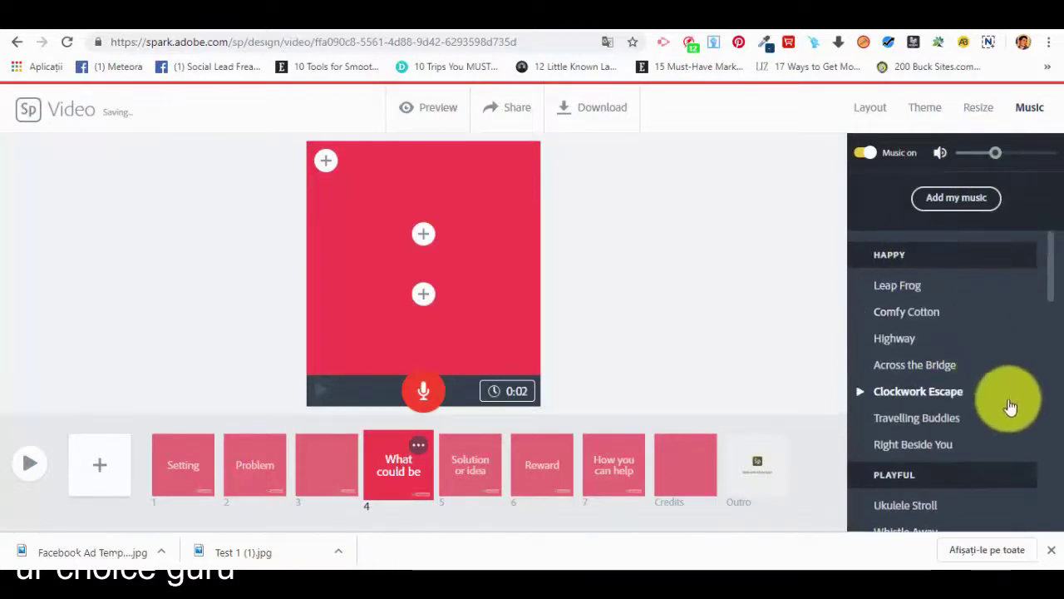
{"action": "left_click", "coordinate": [906, 287]}
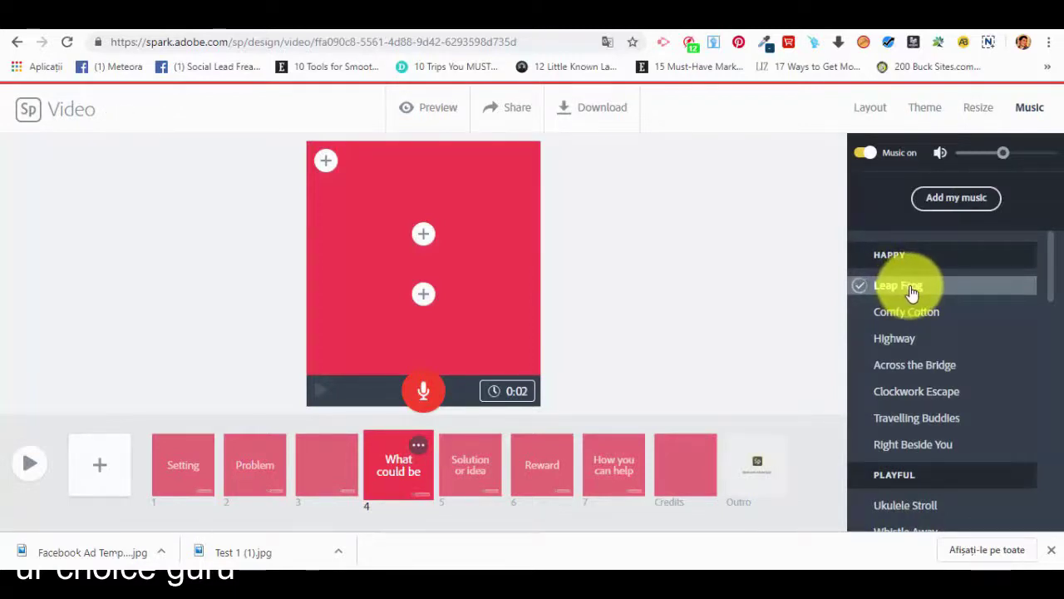
{"action": "mouse_move", "coordinate": [919, 317]}
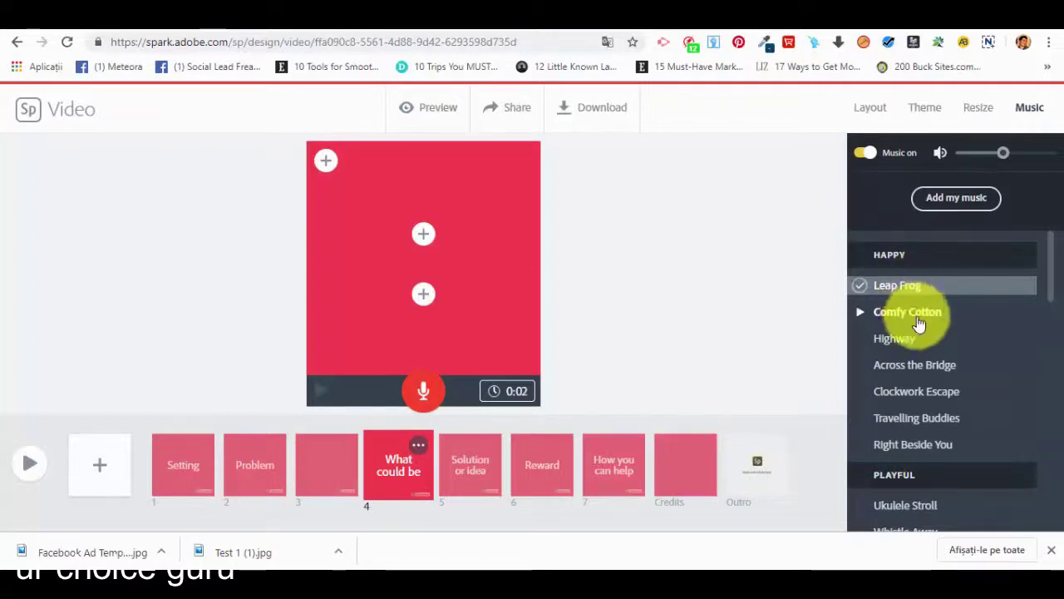
{"action": "left_click", "coordinate": [861, 315]}
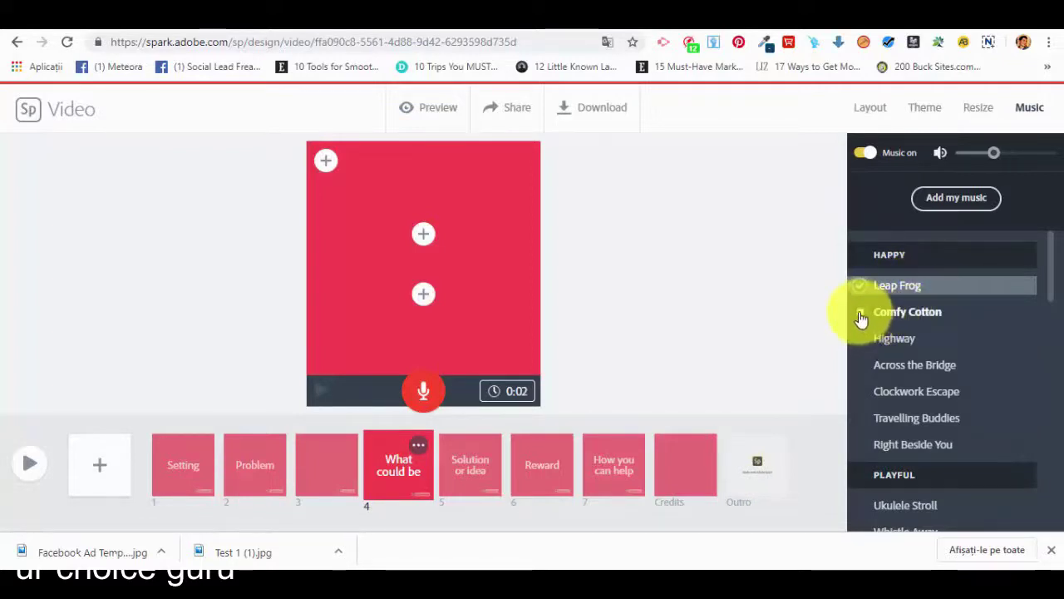
{"action": "mouse_move", "coordinate": [860, 343]}
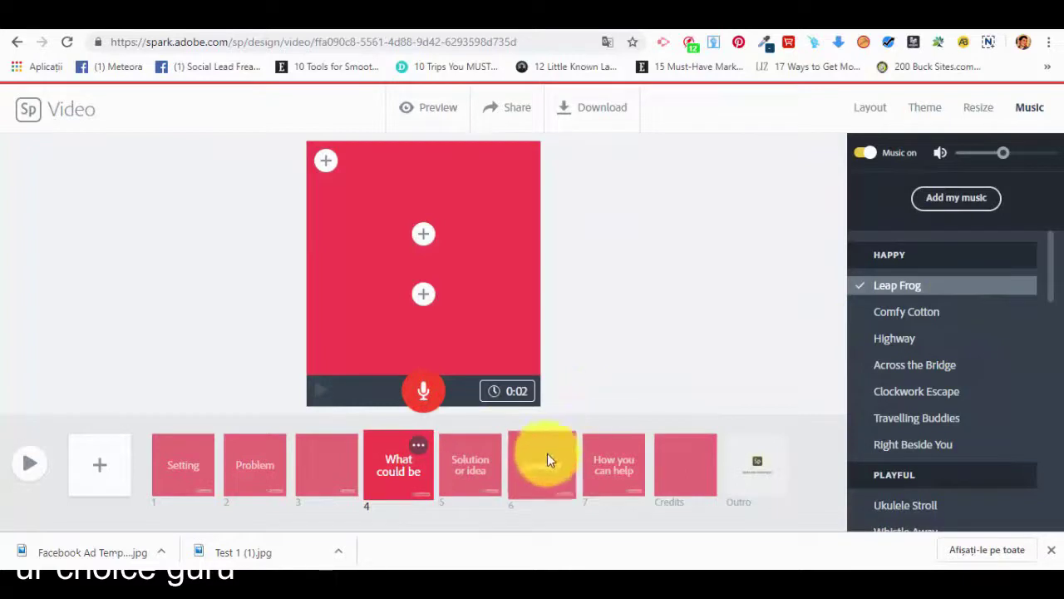
Step: Add the title "Text 1" to the What could be slide, preview the video and pause its playback
{"action": "left_click", "coordinate": [423, 234]}
{"action": "type", "text": "ffdgdf"}
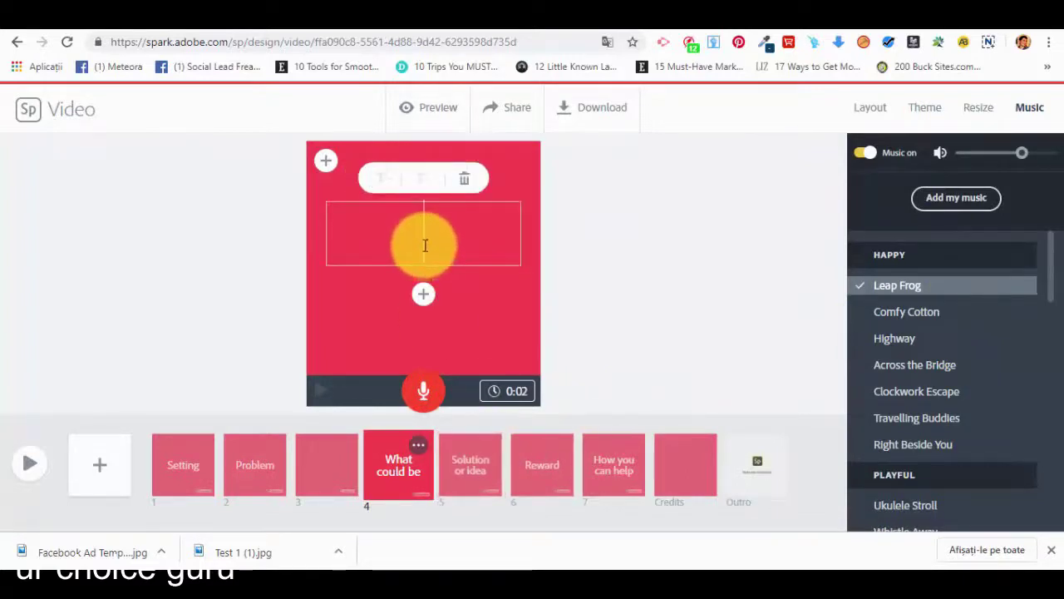
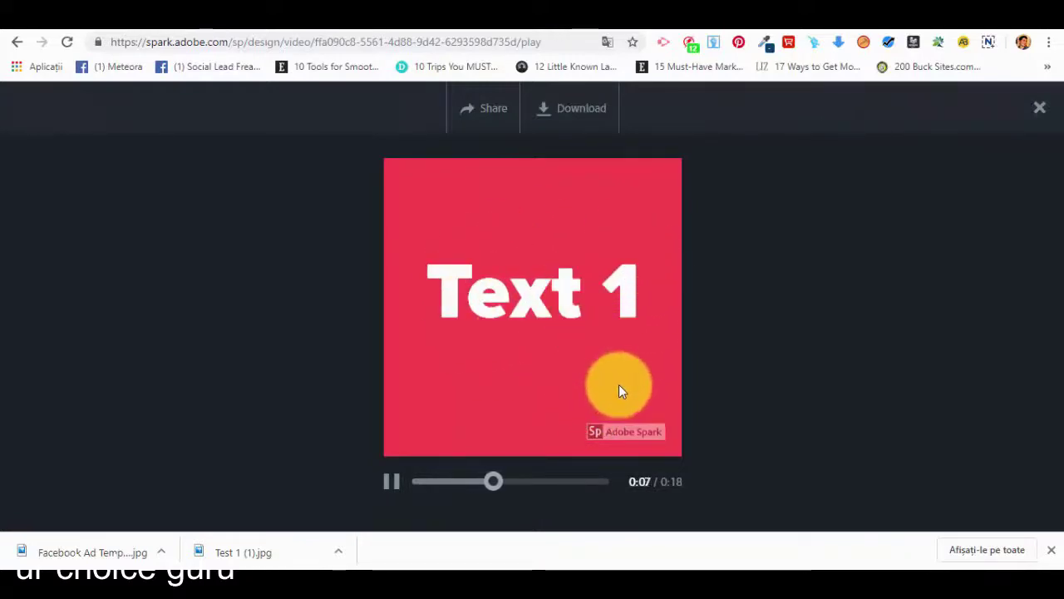
{"action": "left_click", "coordinate": [389, 497]}
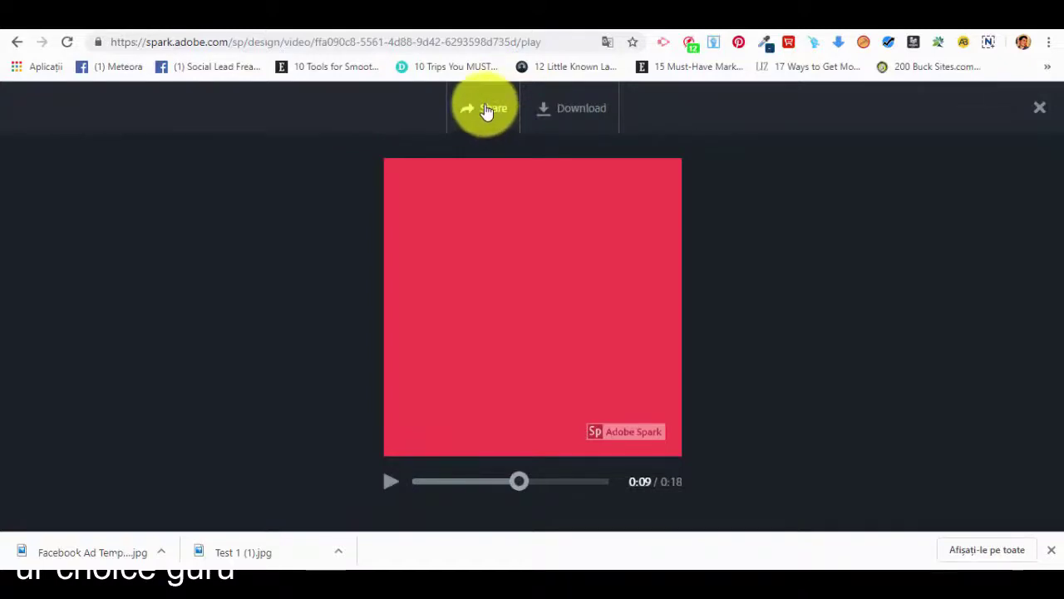
Step: Download the promo video and show the Test_Promo_1.mp4 file in its folder
{"action": "left_click", "coordinate": [594, 115]}
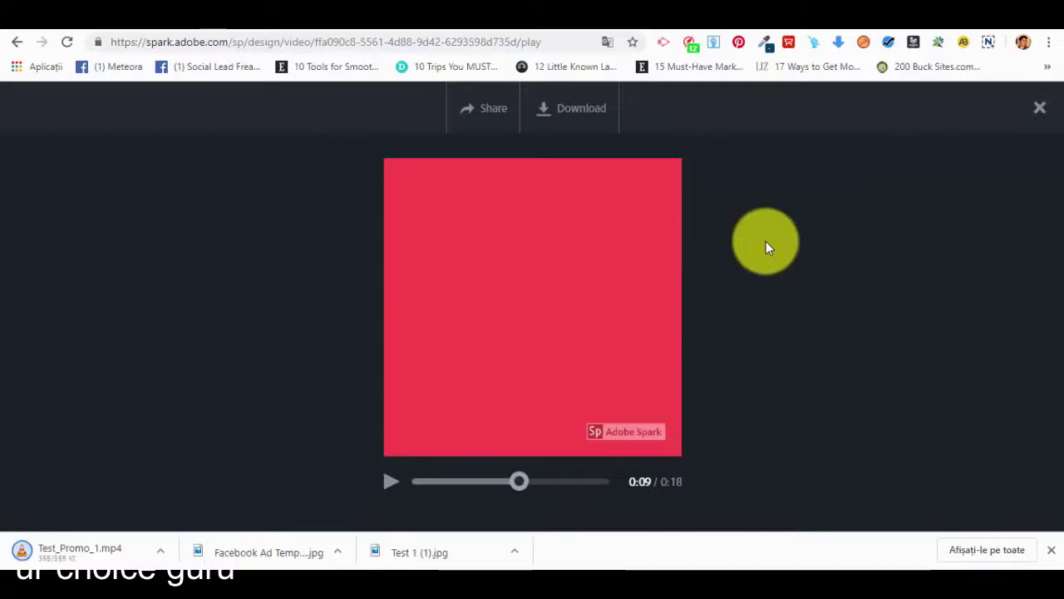
{"action": "left_click_drag", "start_coordinate": [78, 546], "coordinate": [147, 551]}
{"action": "left_click", "coordinate": [161, 552]}
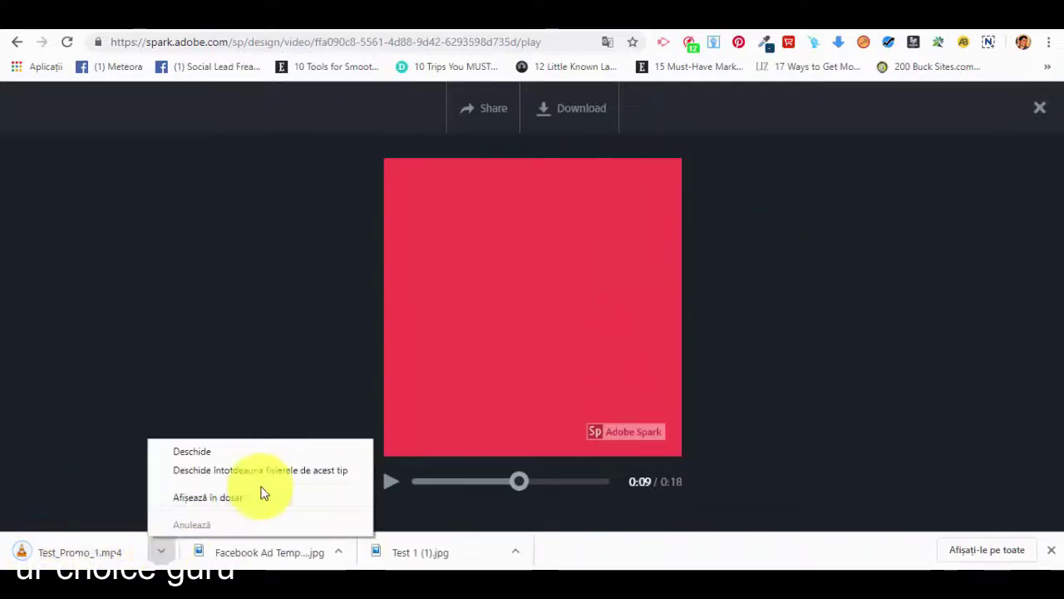
{"action": "left_click", "coordinate": [251, 500]}
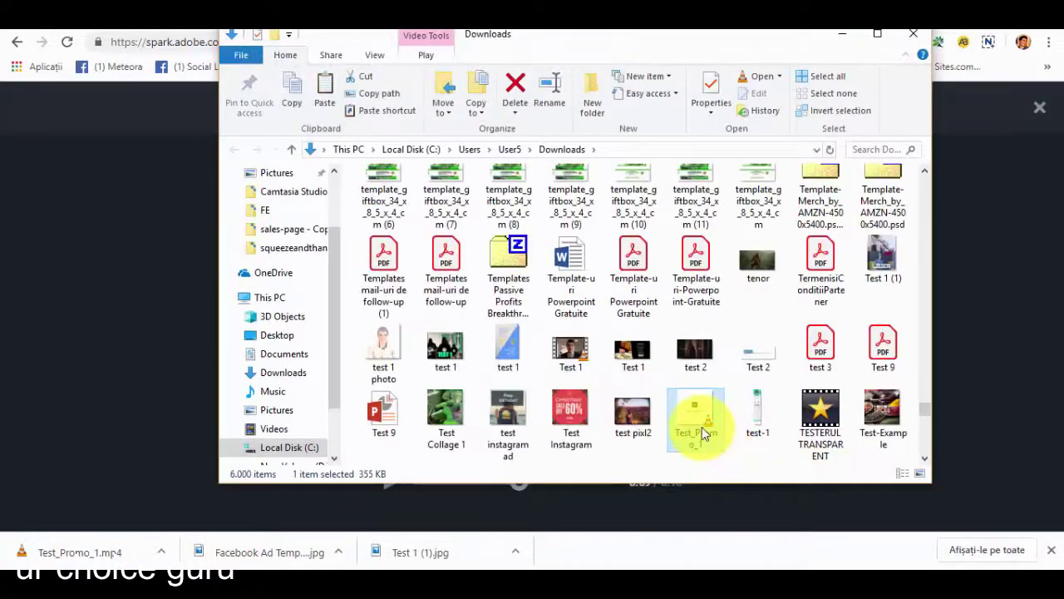
Step: Play Test_Promo_1 in VLC media player, skip ahead in it, and close the player and the Downloads folder
{"action": "right_click", "coordinate": [699, 430]}
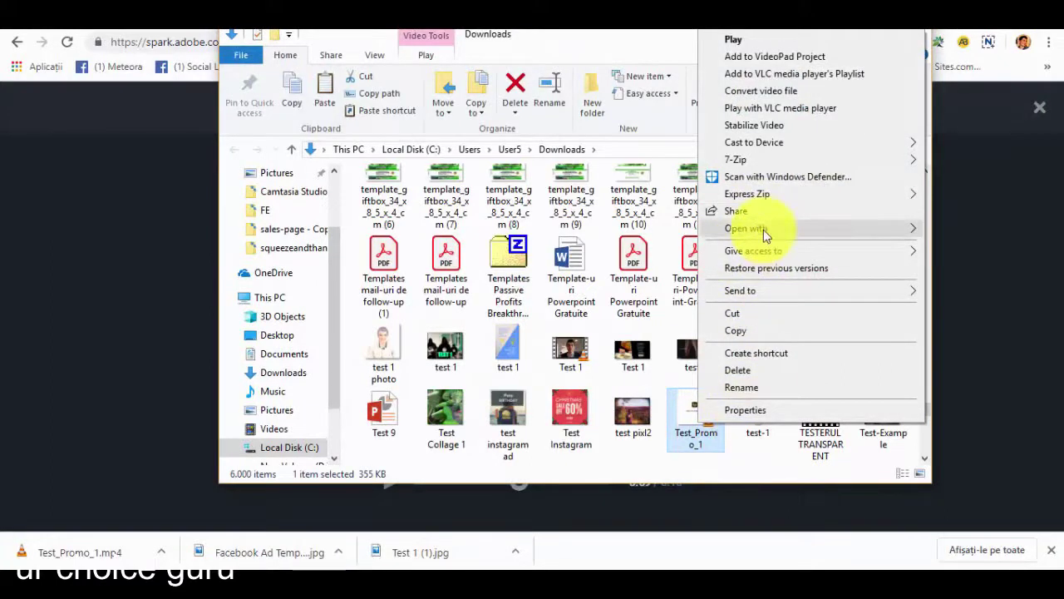
{"action": "mouse_move", "coordinate": [763, 229]}
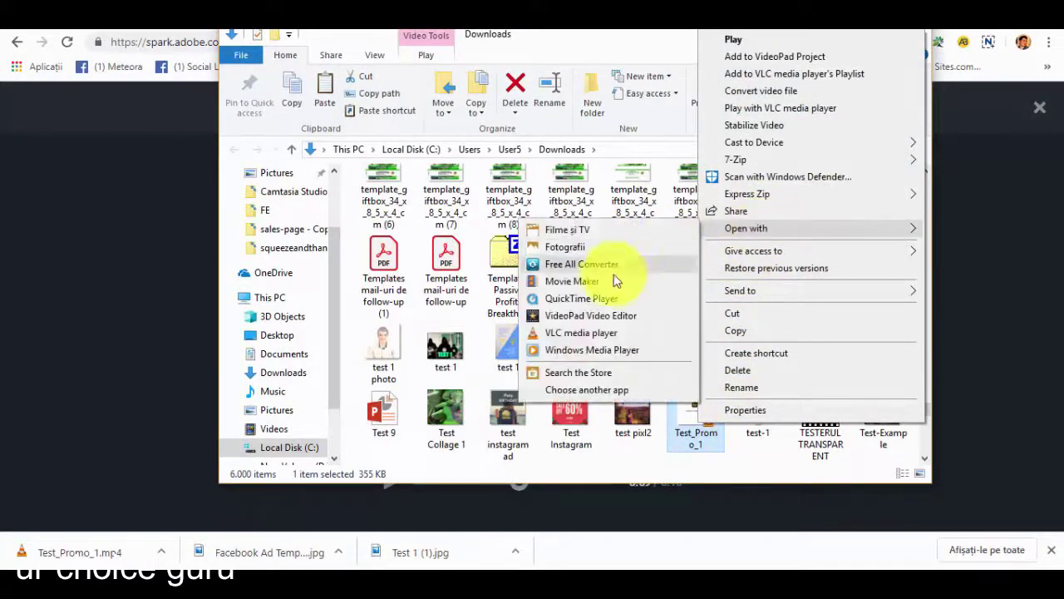
{"action": "left_click", "coordinate": [592, 334]}
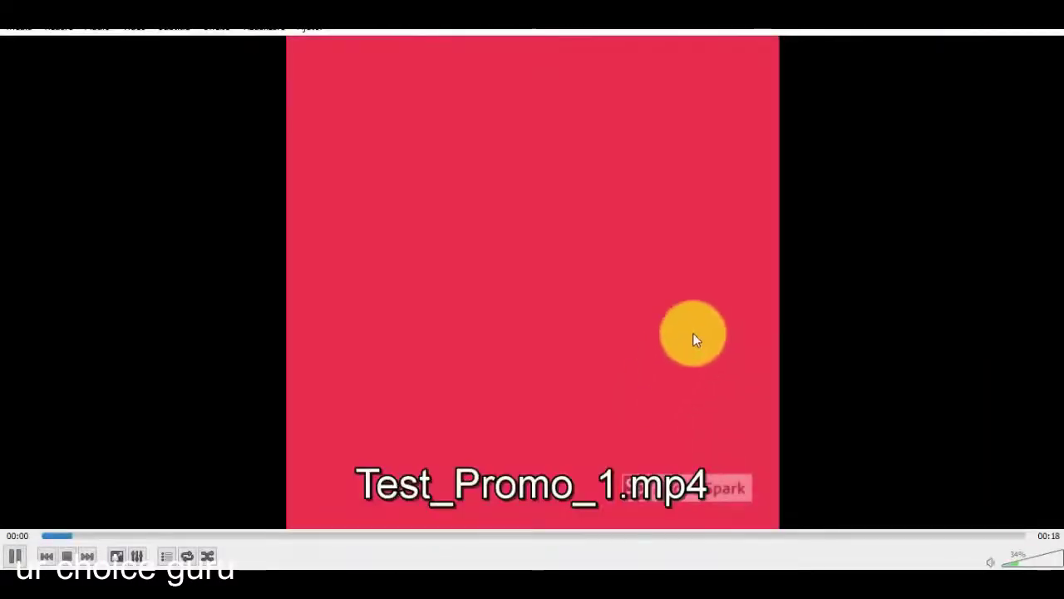
{"action": "left_click", "coordinate": [363, 536]}
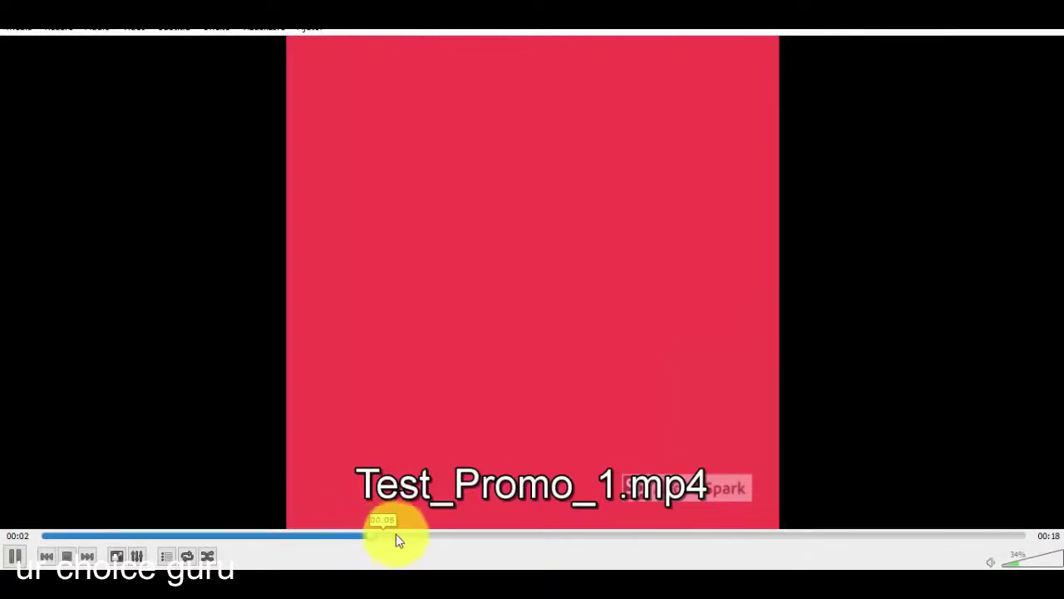
{"action": "left_click", "coordinate": [1049, 31]}
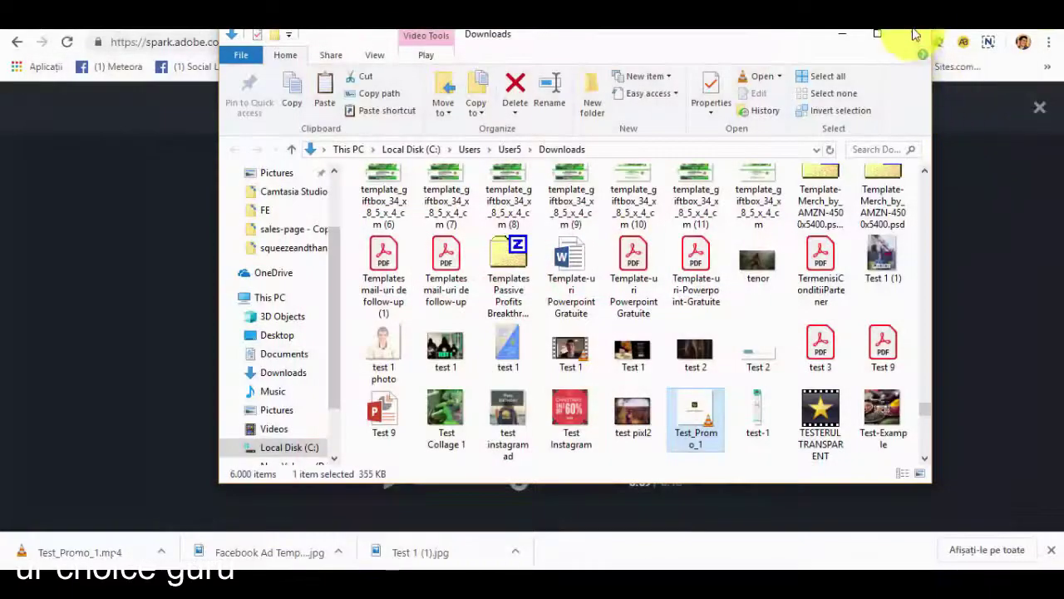
{"action": "left_click", "coordinate": [915, 36]}
Step: Review the publish options and categories for sharing the promo video, clear the author field, and close the options without creating a link
{"action": "left_click", "coordinate": [481, 105]}
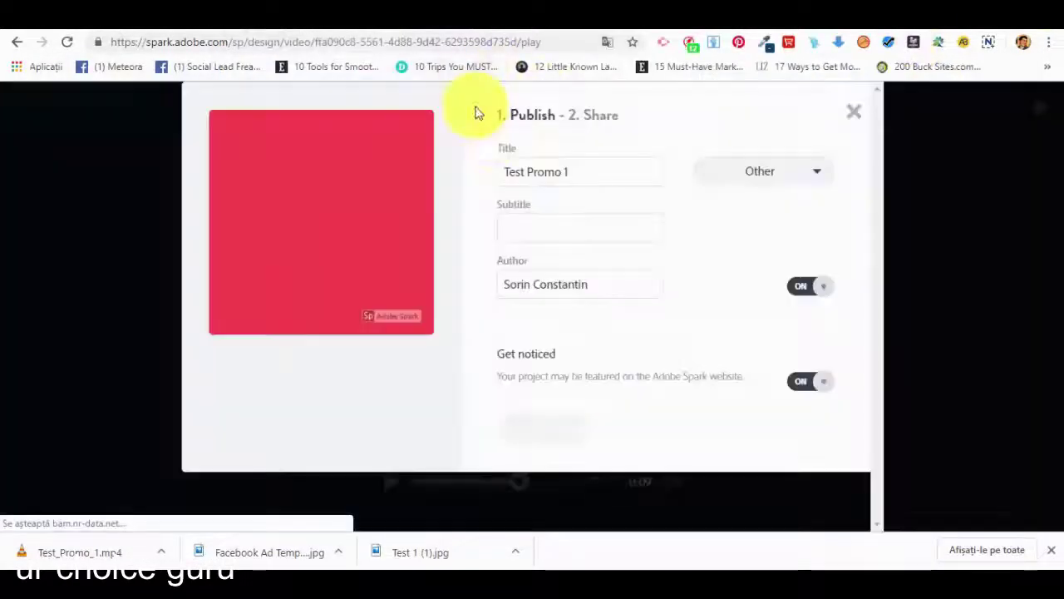
{"action": "left_click", "coordinate": [794, 176]}
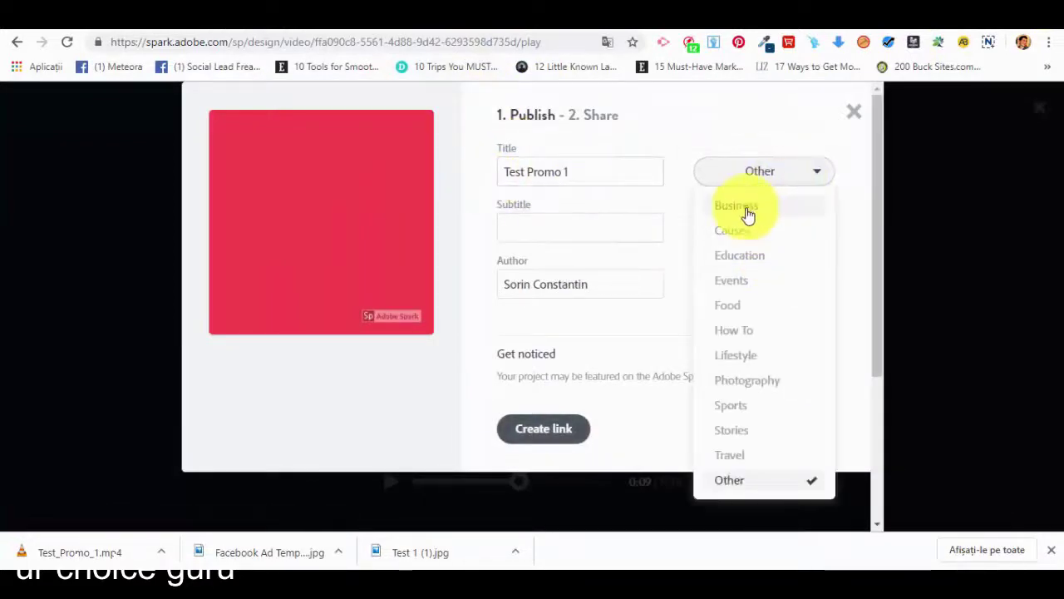
{"action": "left_click", "coordinate": [509, 227]}
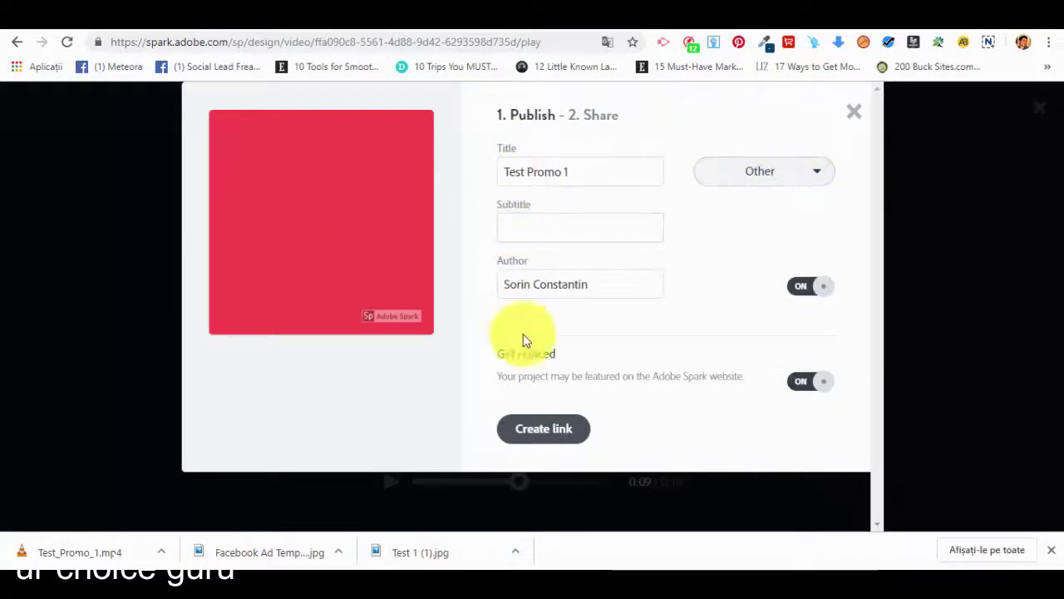
{"action": "left_click", "coordinate": [627, 282]}
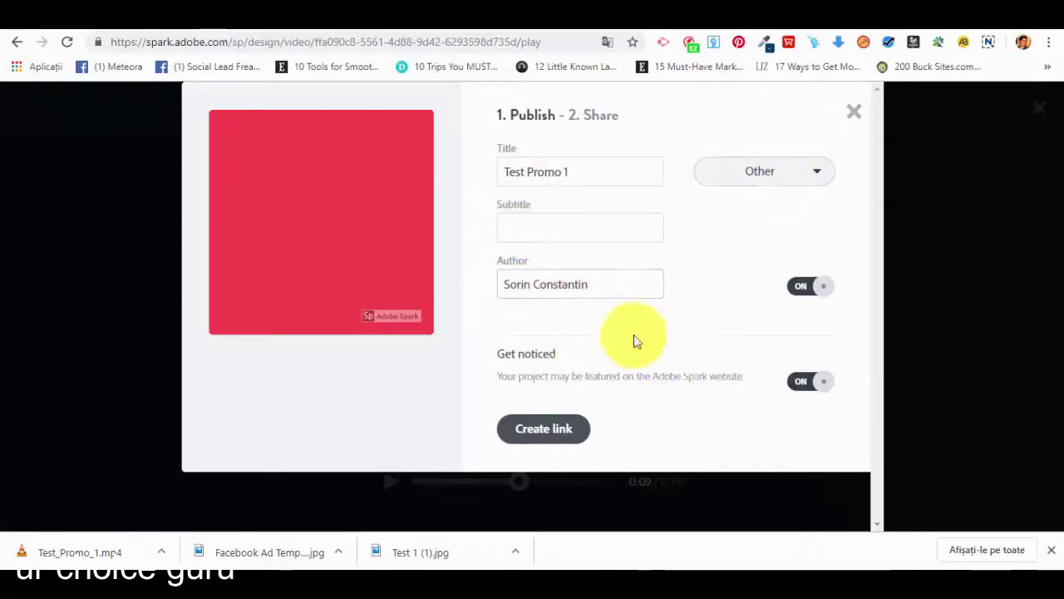
{"action": "key", "text": "ctrl+a"}
{"action": "key", "text": "BackSpace"}
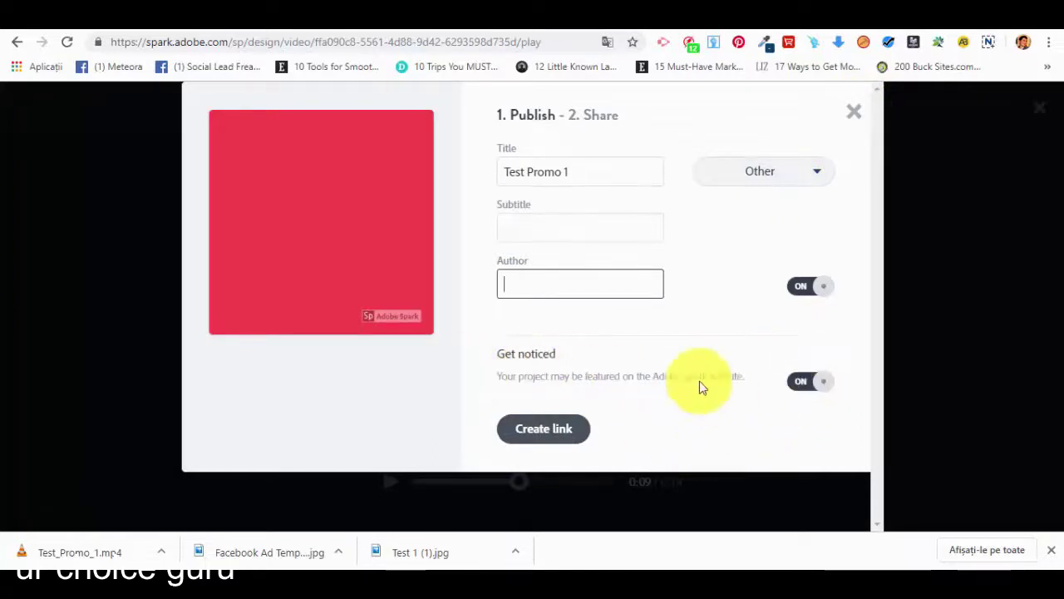
{"action": "left_click", "coordinate": [856, 112]}
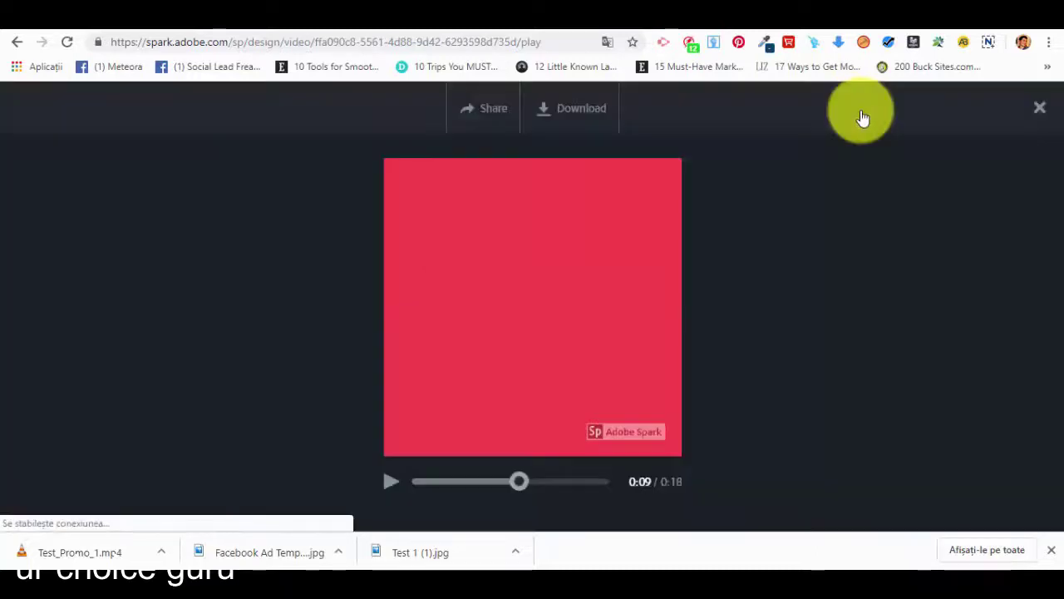
Step: Return to the projects, start a new project and browse the web page templates in all categories
{"action": "left_click", "coordinate": [750, 264]}
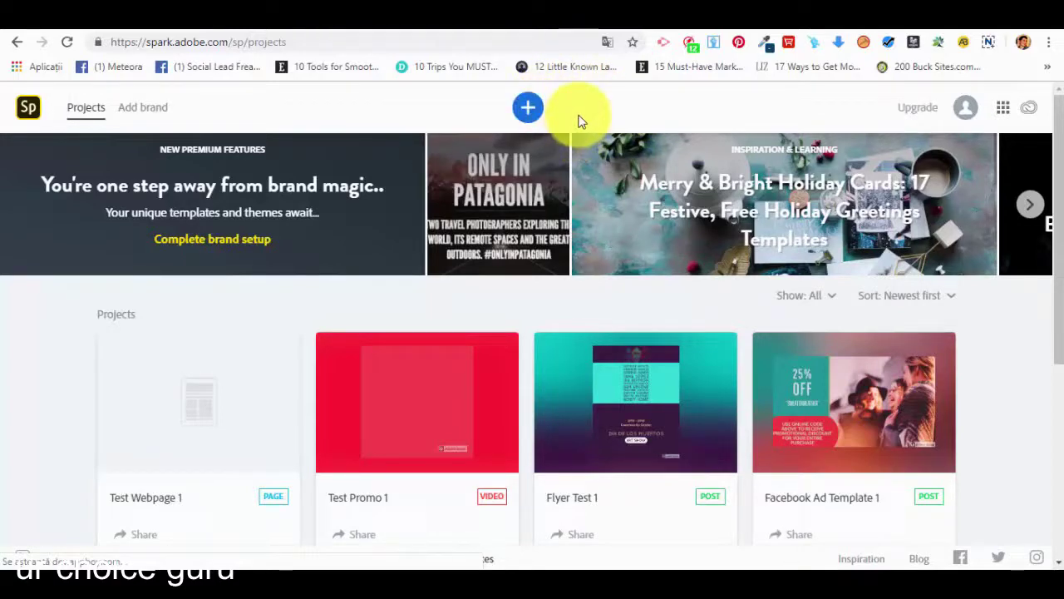
{"action": "left_click", "coordinate": [529, 106]}
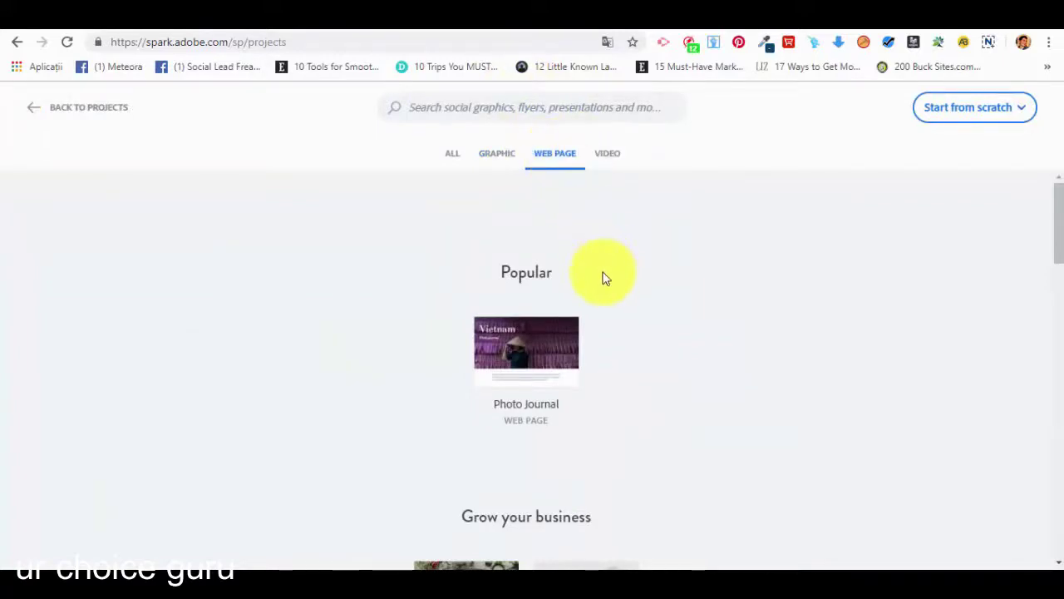
{"action": "mouse_move", "coordinate": [549, 361]}
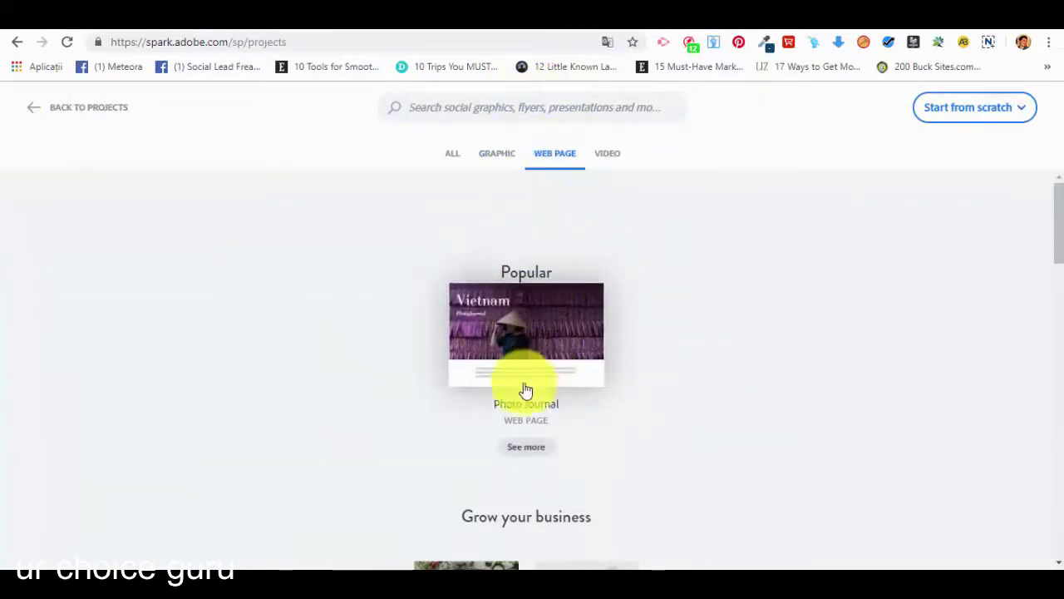
{"action": "scroll", "coordinate": [574, 399], "scroll_direction": "down", "scroll_amount": 3}
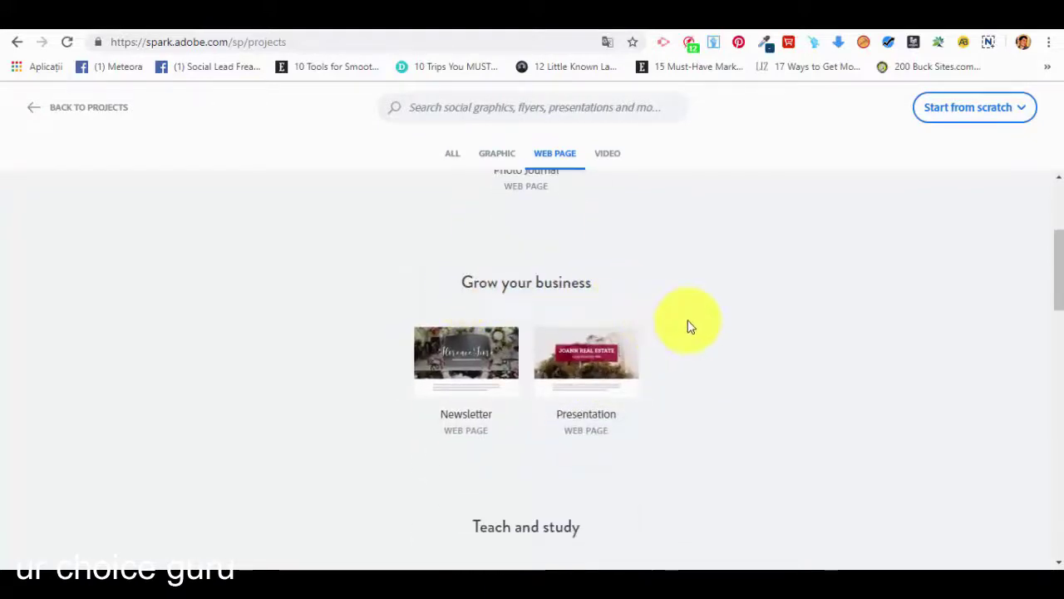
{"action": "scroll", "coordinate": [592, 292], "scroll_direction": "down", "scroll_amount": 1}
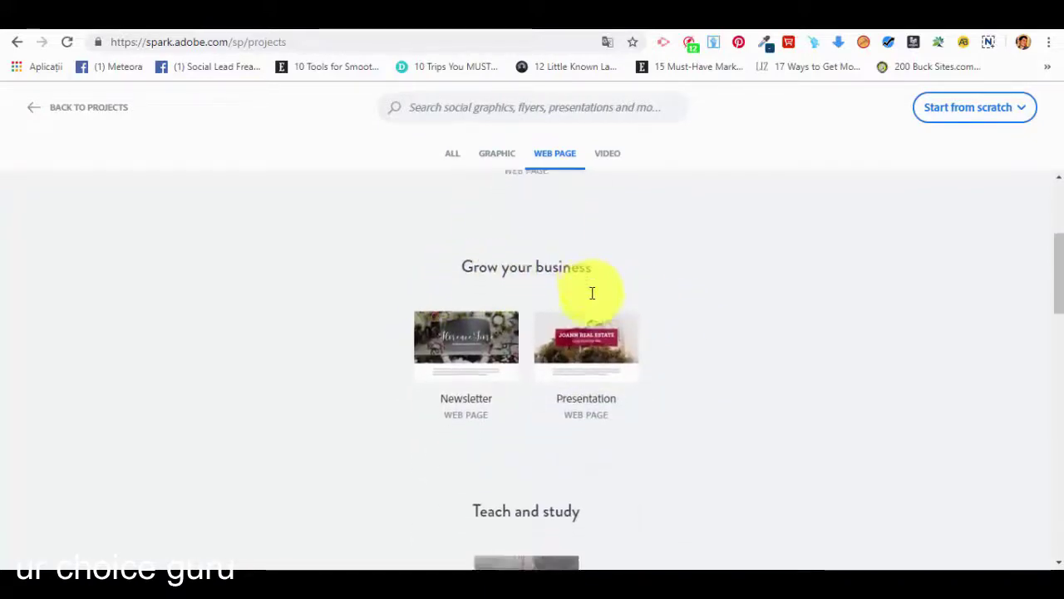
{"action": "scroll", "coordinate": [592, 293], "scroll_direction": "down", "scroll_amount": 3}
{"action": "scroll", "coordinate": [582, 297], "scroll_direction": "down", "scroll_amount": 3}
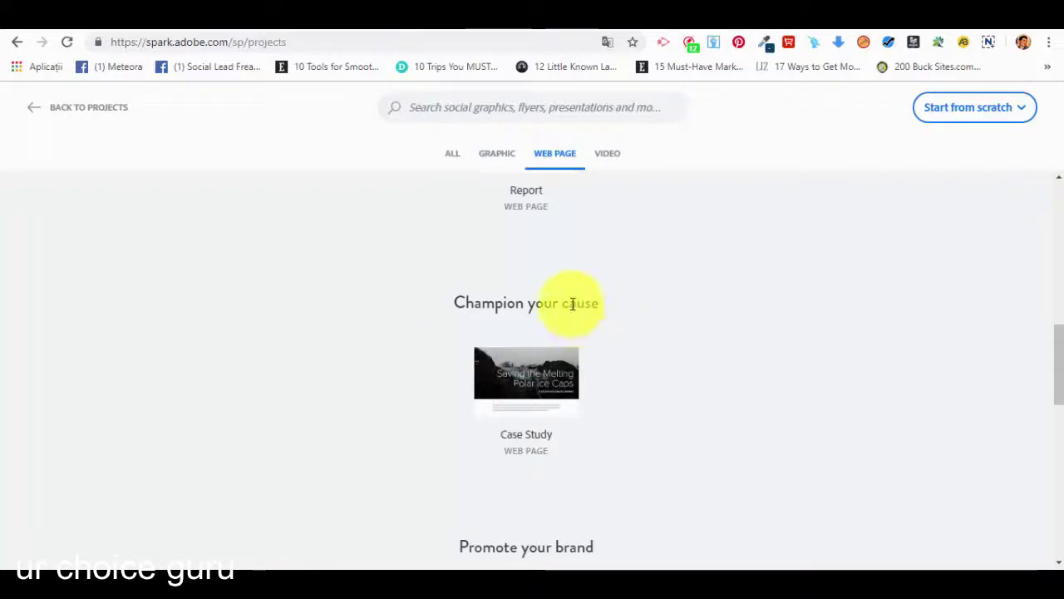
{"action": "scroll", "coordinate": [559, 306], "scroll_direction": "down", "scroll_amount": 3}
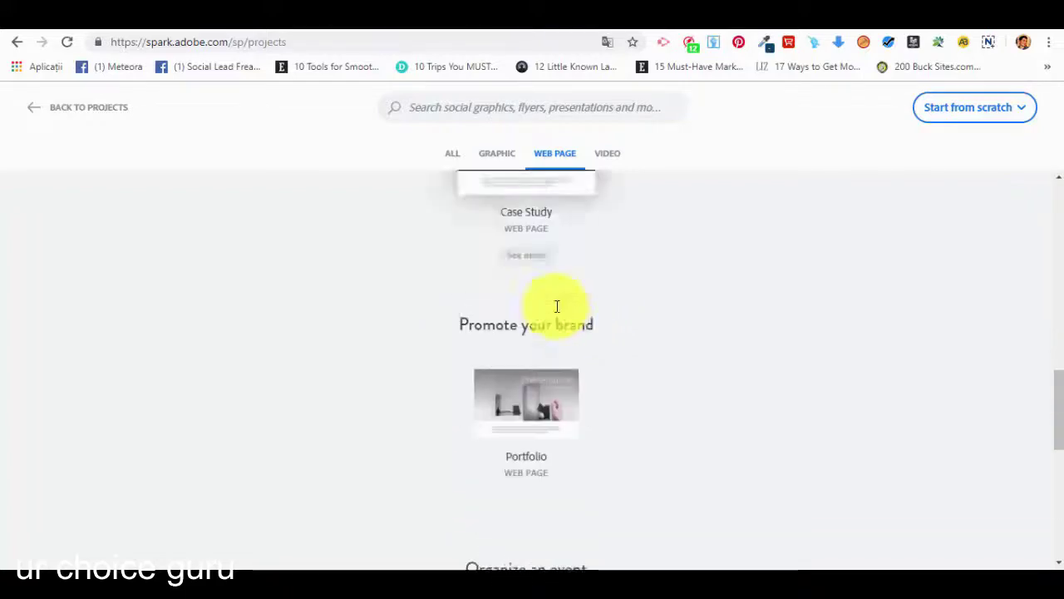
{"action": "scroll", "coordinate": [565, 309], "scroll_direction": "down", "scroll_amount": 3}
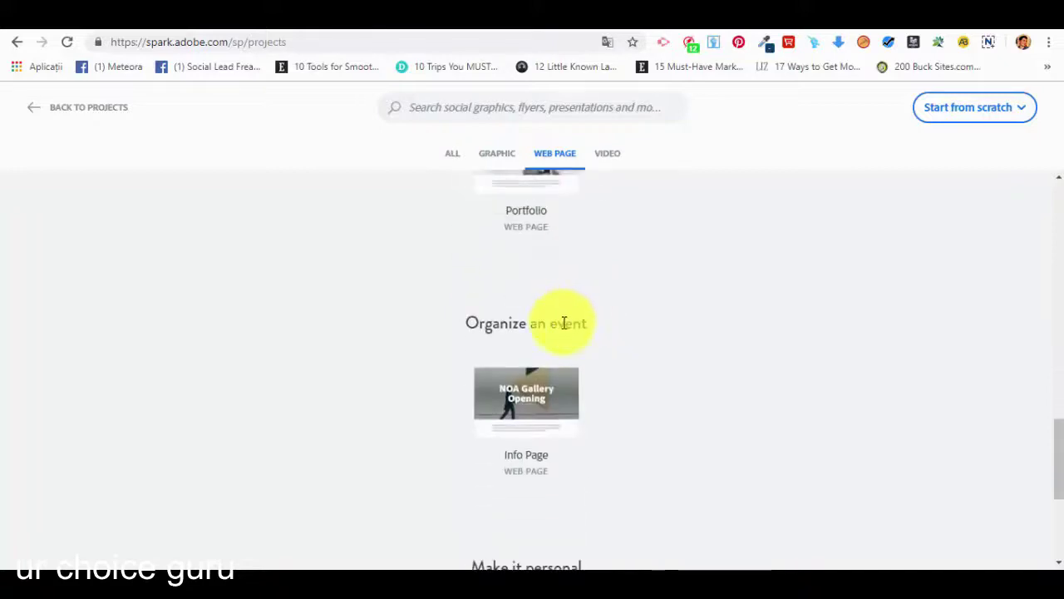
{"action": "scroll", "coordinate": [545, 328], "scroll_direction": "down", "scroll_amount": 3}
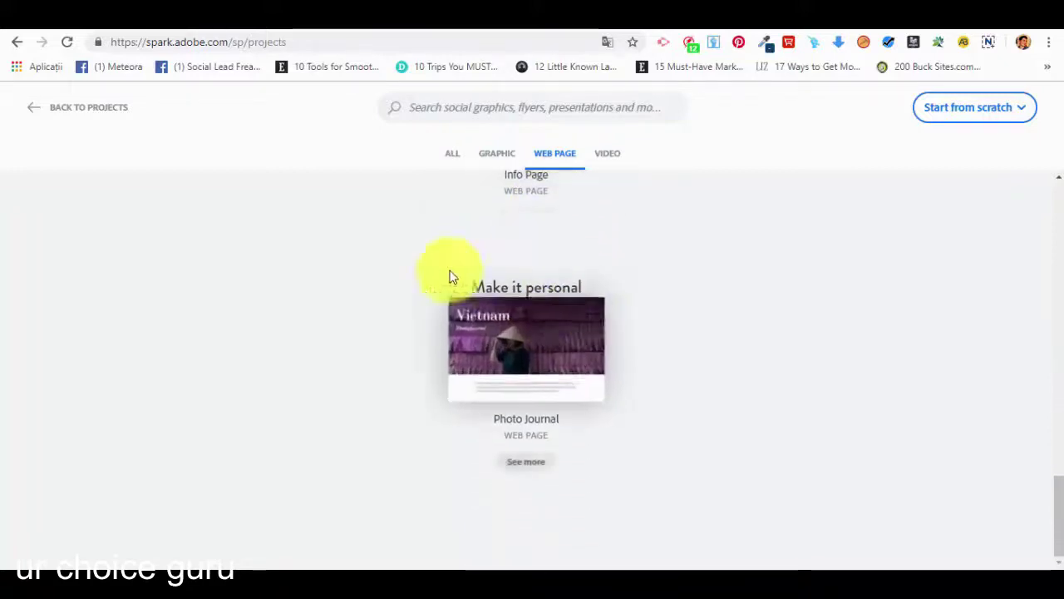
{"action": "scroll", "coordinate": [534, 422], "scroll_direction": "up", "scroll_amount": 9}
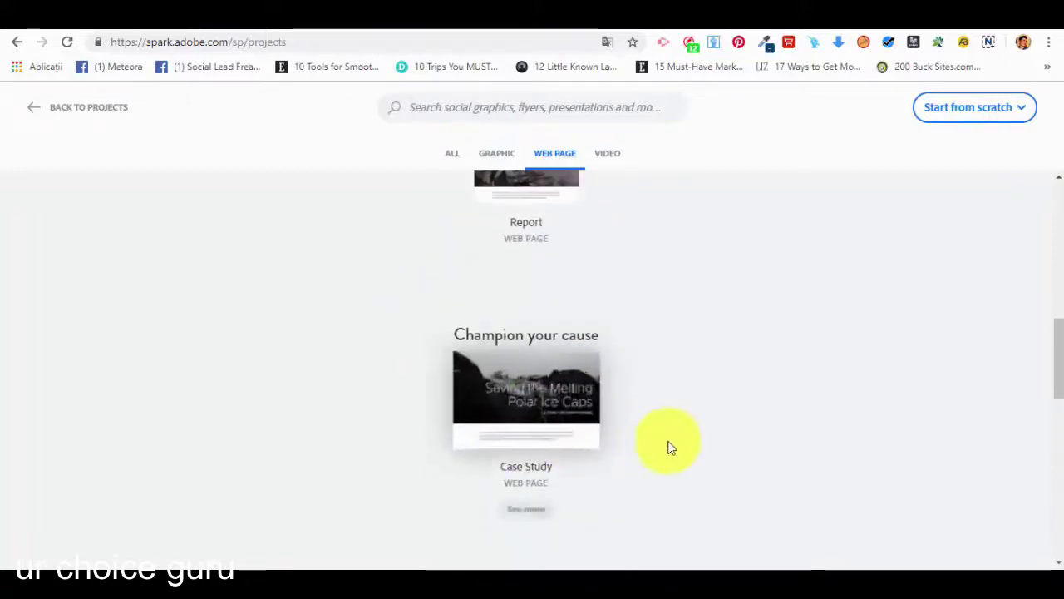
{"action": "scroll", "coordinate": [672, 447], "scroll_direction": "up", "scroll_amount": 5}
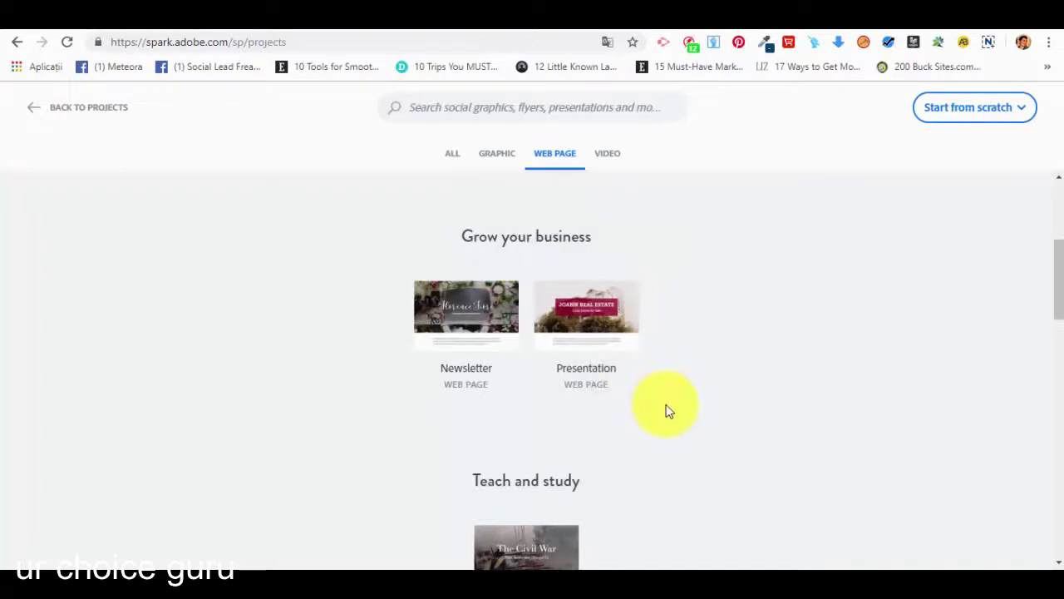
{"action": "mouse_move", "coordinate": [606, 333]}
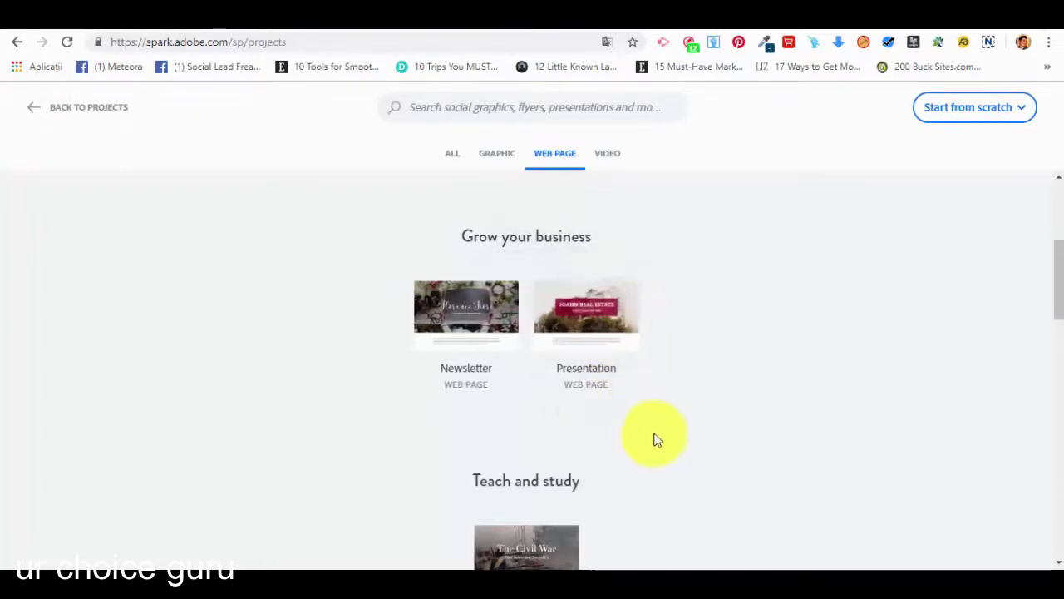
Step: Start a web page from the Presentation template under Grow your business and apply the Vintage theme
{"action": "left_click", "coordinate": [584, 318]}
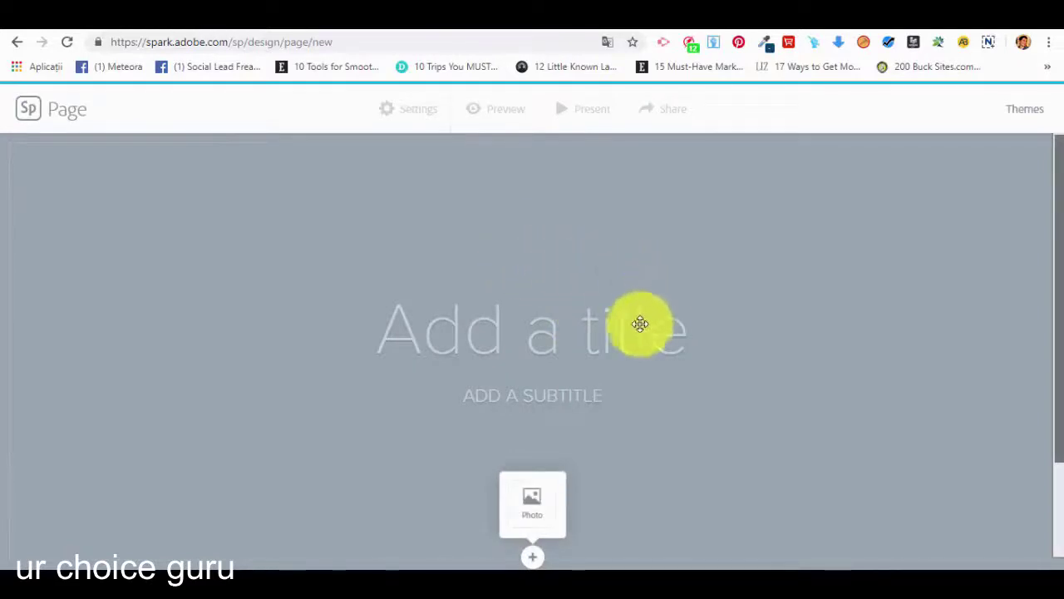
{"action": "left_click", "coordinate": [1032, 110]}
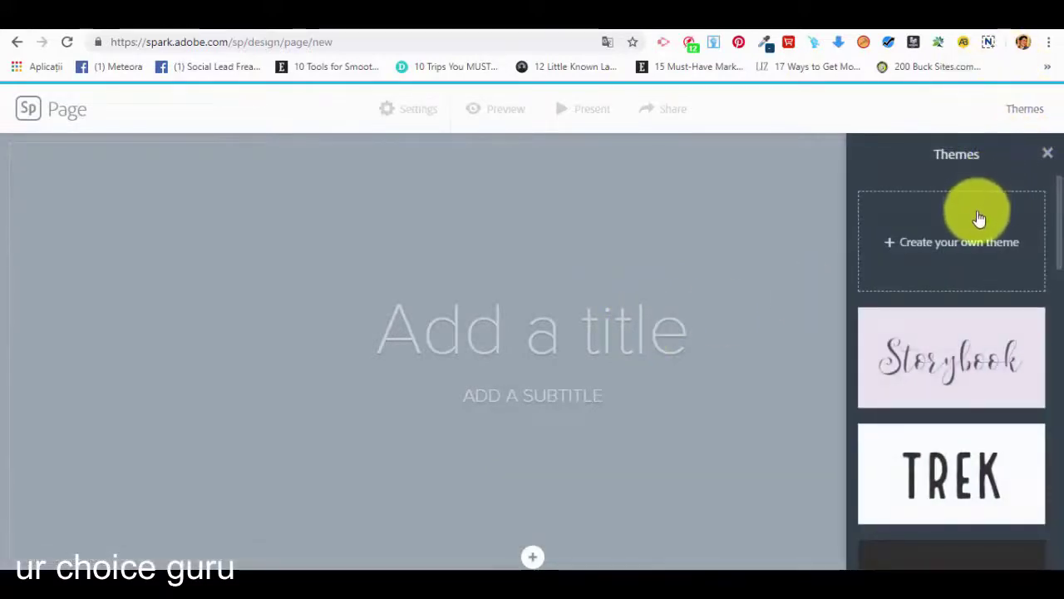
{"action": "scroll", "coordinate": [980, 220], "scroll_direction": "down", "scroll_amount": 2}
{"action": "scroll", "coordinate": [979, 226], "scroll_direction": "up", "scroll_amount": 2}
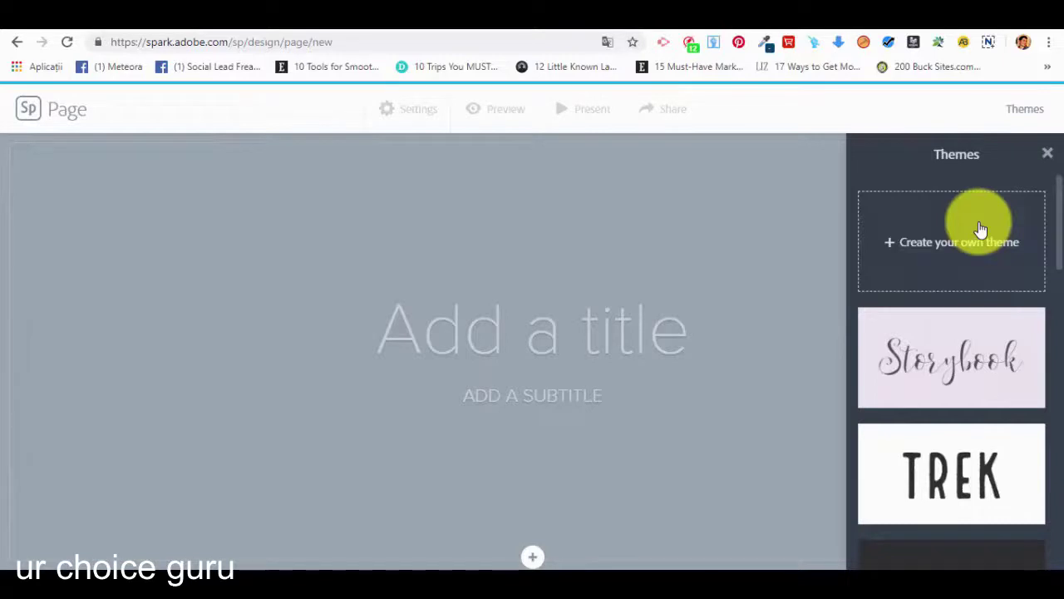
{"action": "scroll", "coordinate": [1003, 303], "scroll_direction": "down", "scroll_amount": 6}
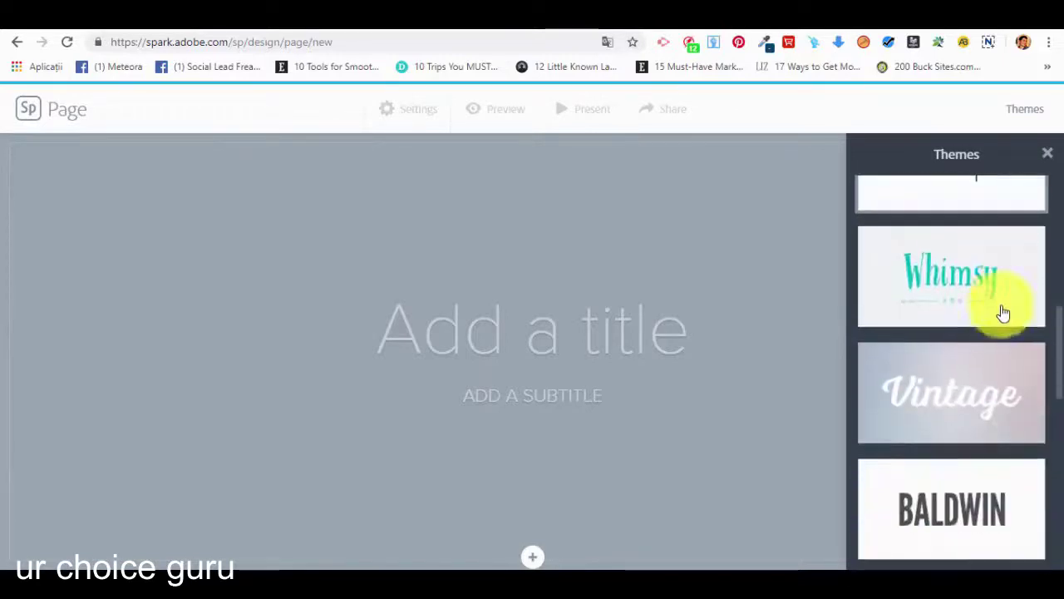
{"action": "left_click", "coordinate": [995, 359]}
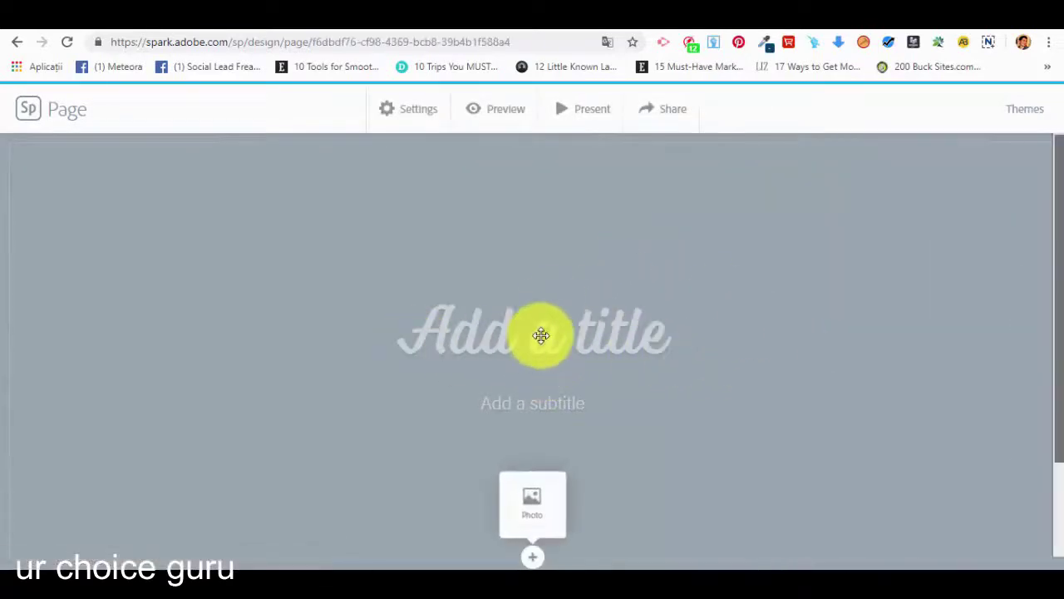
Step: Enter "Example" as the page title and "Subexample" as its subtitle
{"action": "left_click", "coordinate": [541, 334]}
{"action": "type", "text": "Exampl"}
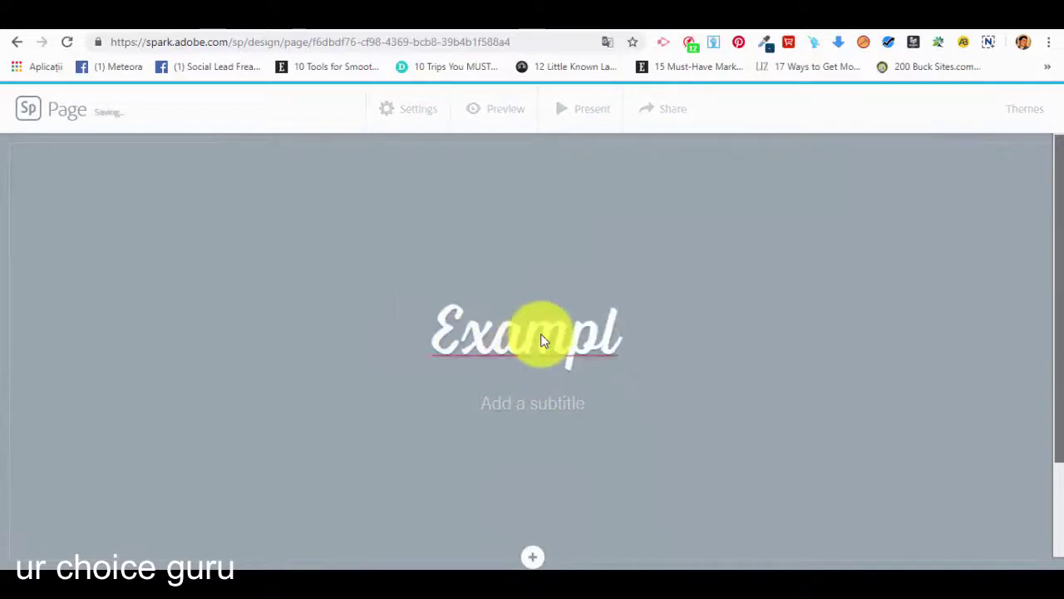
{"action": "type", "text": "e"}
{"action": "key", "text": "alt+f"}
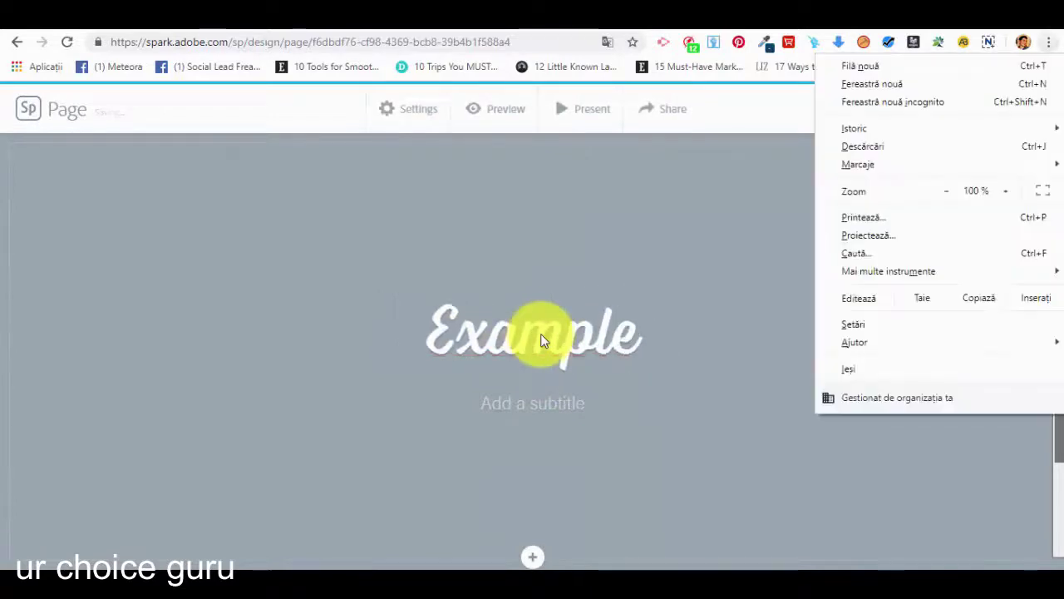
{"action": "left_click", "coordinate": [641, 347]}
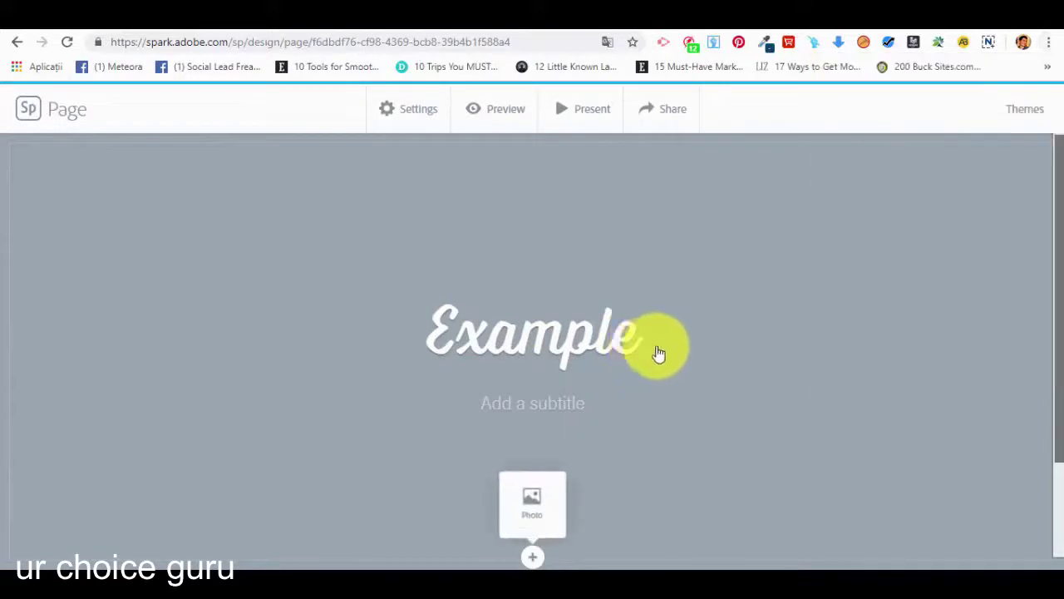
{"action": "left_click", "coordinate": [562, 403]}
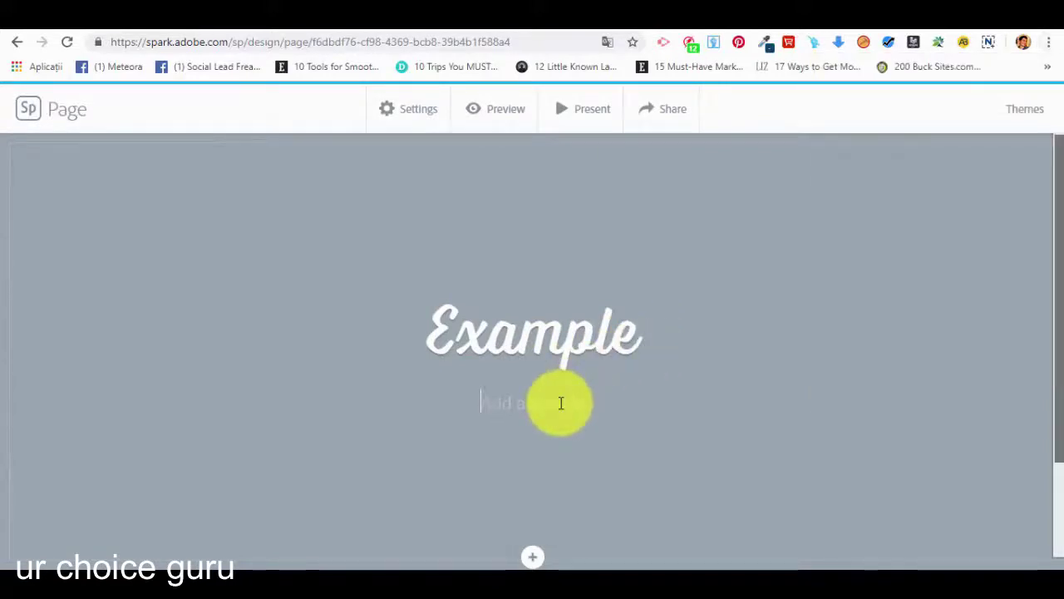
{"action": "type", "text": "A"}
{"action": "type", "text": "ubexamp"}
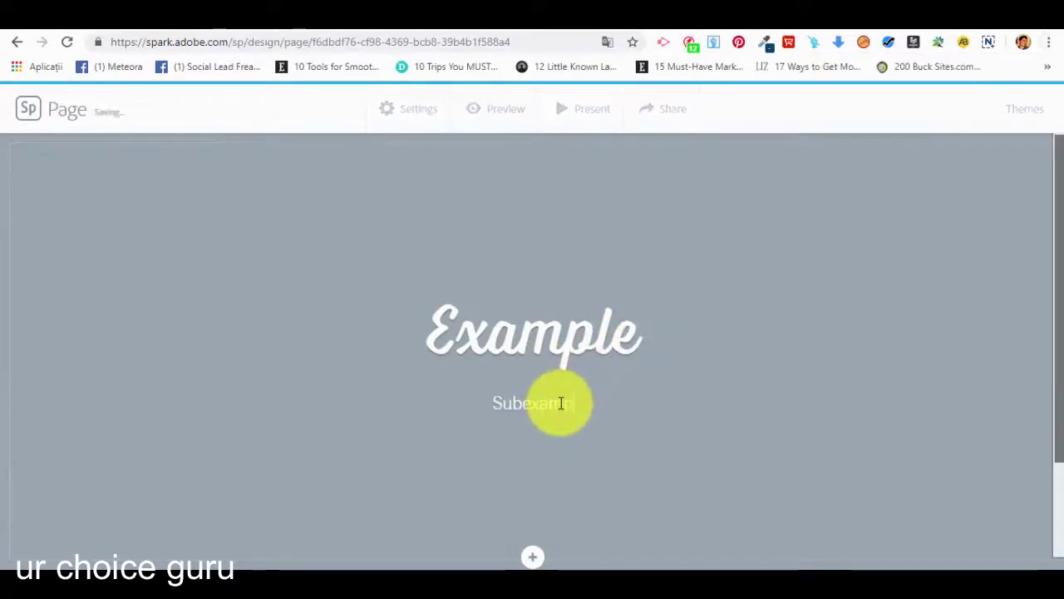
{"action": "type", "text": "le"}
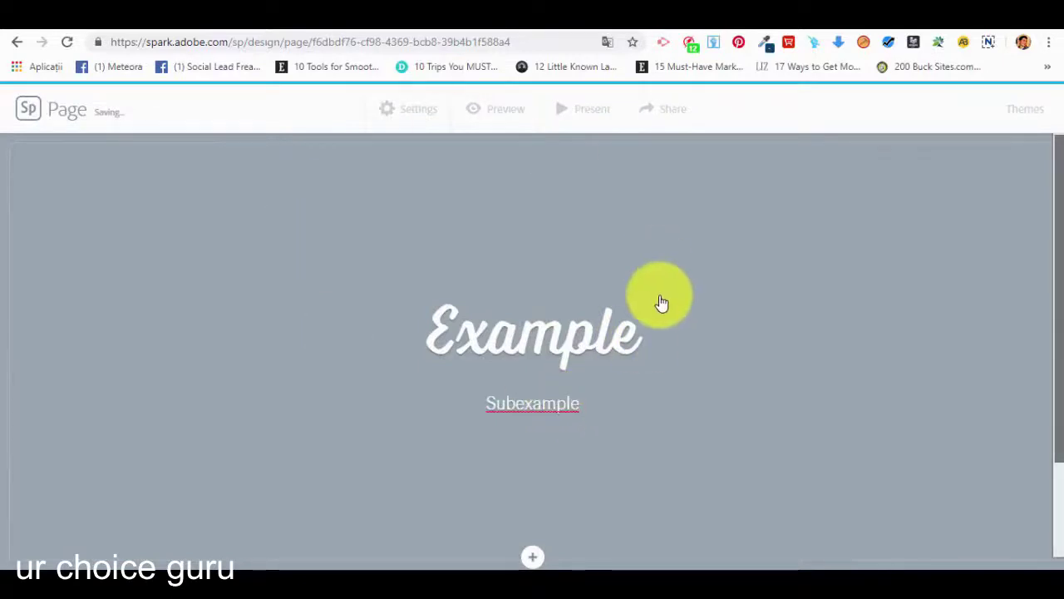
{"action": "left_click", "coordinate": [662, 303]}
Step: Insert a photo grid below the title section and add the first free photo found for "office"
{"action": "scroll", "coordinate": [665, 305], "scroll_direction": "down", "scroll_amount": 1}
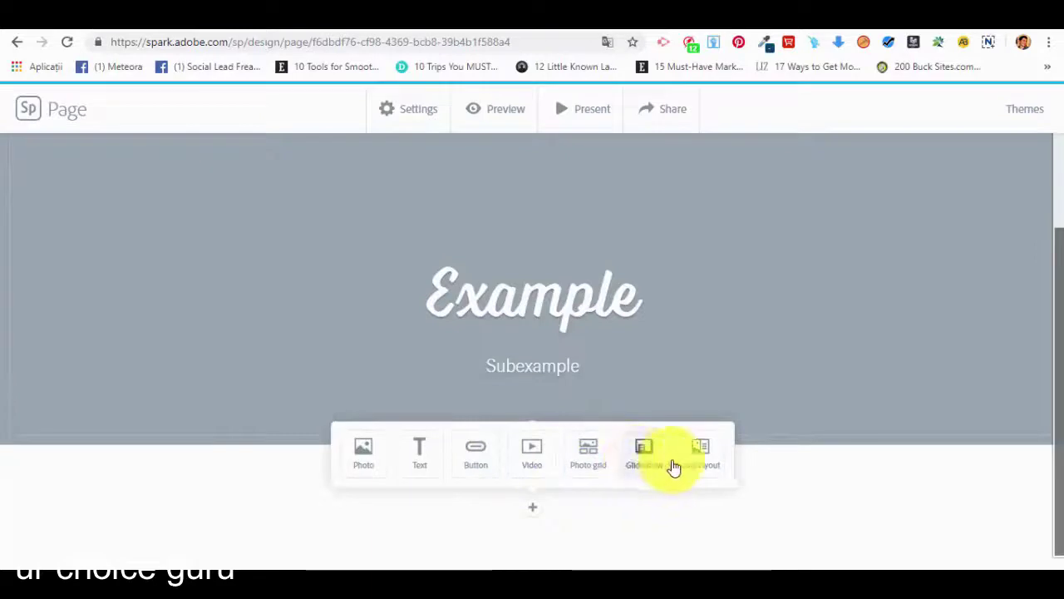
{"action": "left_click", "coordinate": [590, 449]}
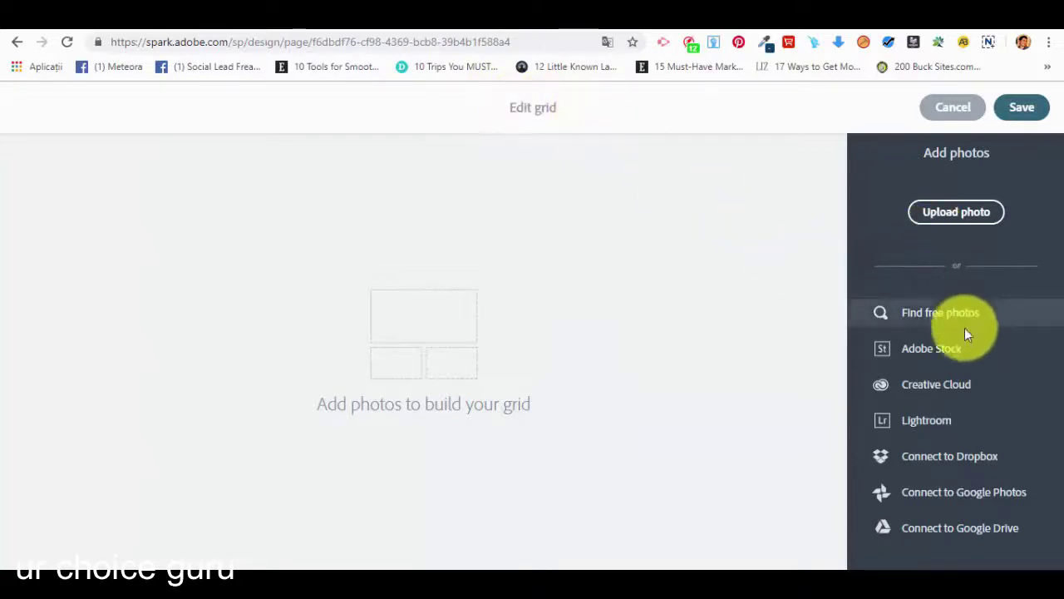
{"action": "left_click", "coordinate": [944, 312]}
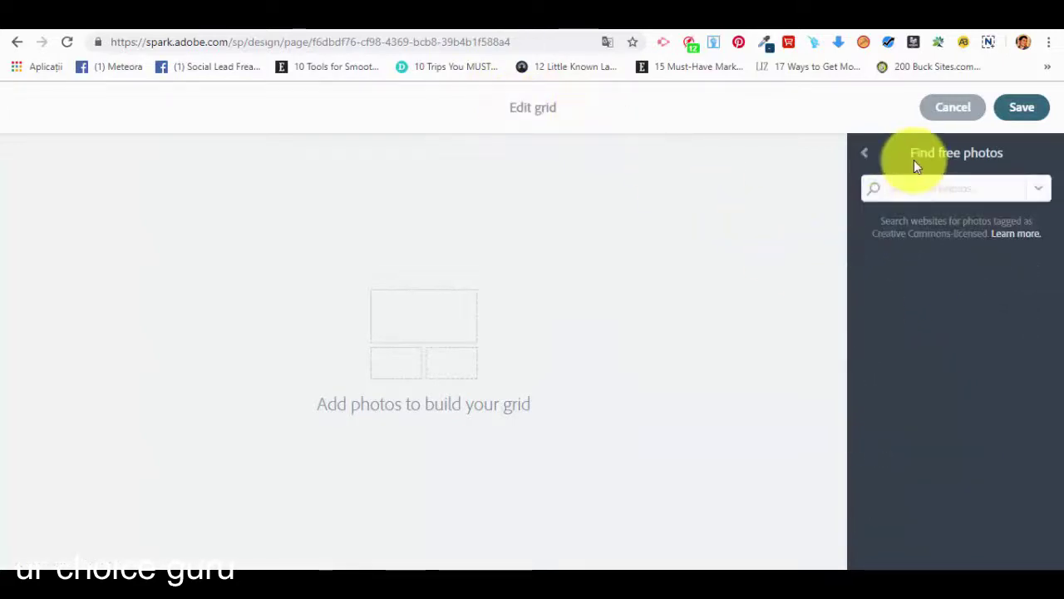
{"action": "type", "text": "office"}
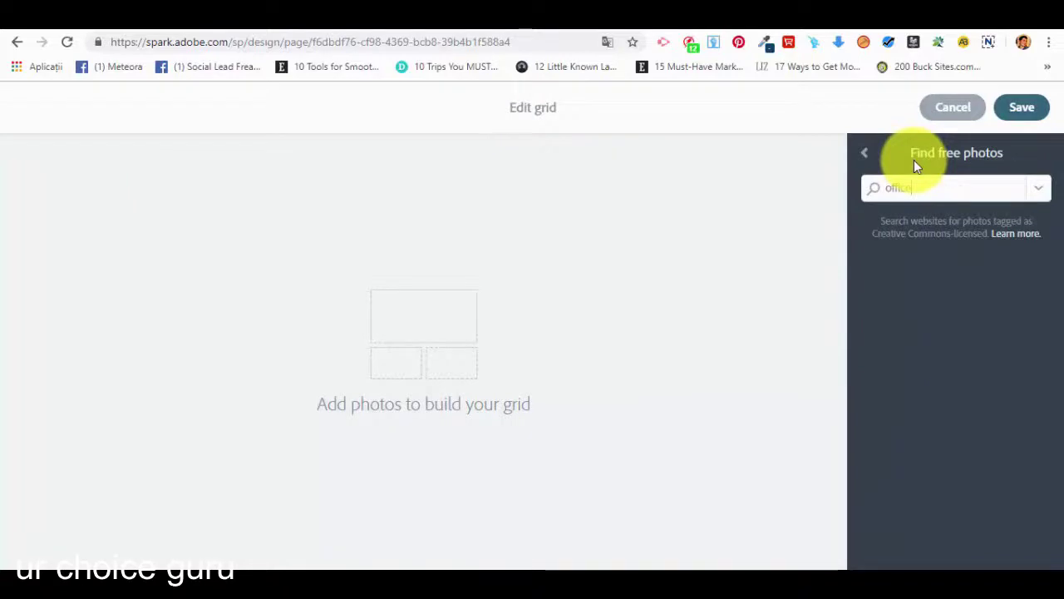
{"action": "key", "text": "Return"}
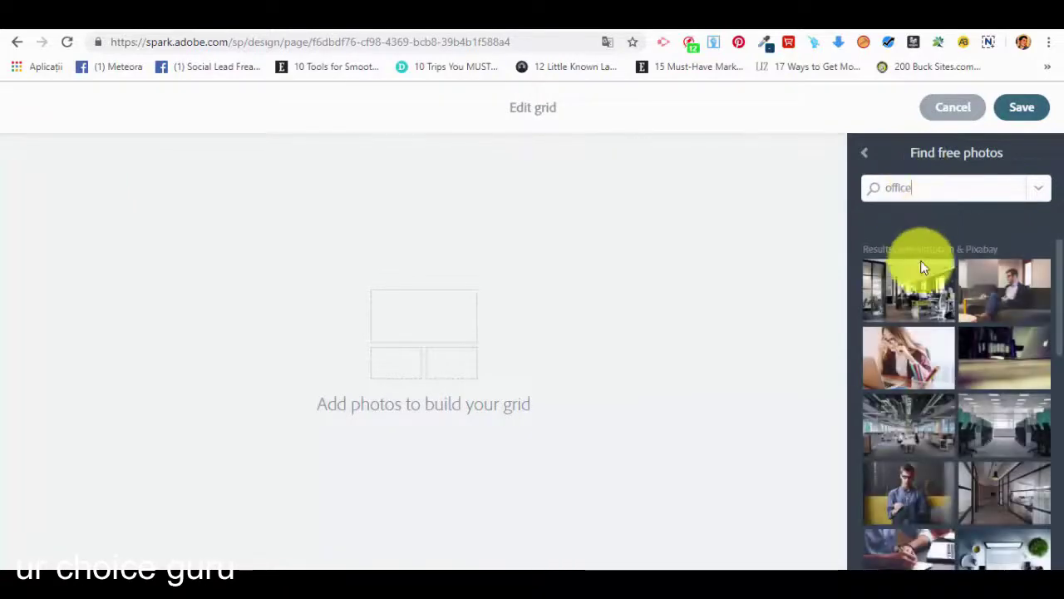
{"action": "left_click", "coordinate": [914, 292]}
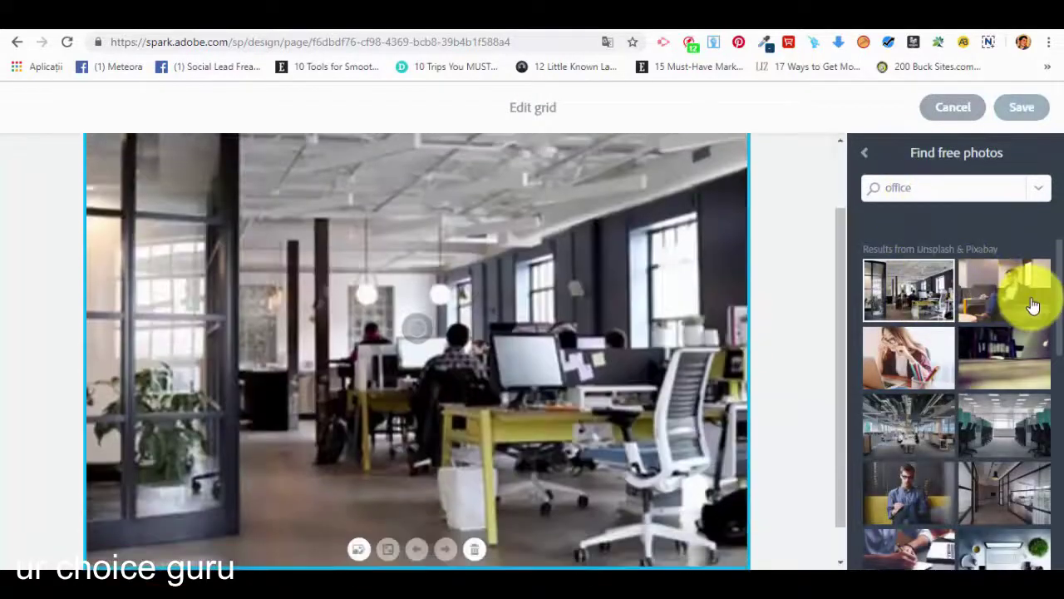
Step: Add three more free "office" photos to the grid: the man on the sofa, the woman biting a pencil and the laptop with mouse
{"action": "left_click", "coordinate": [1024, 301]}
{"action": "left_click", "coordinate": [906, 366]}
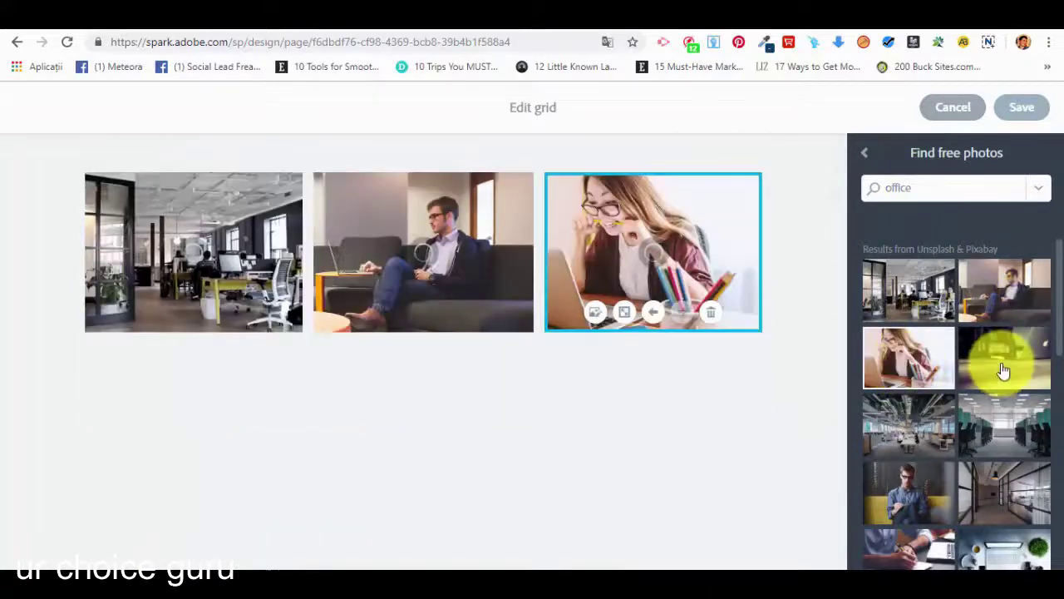
{"action": "left_click", "coordinate": [998, 373]}
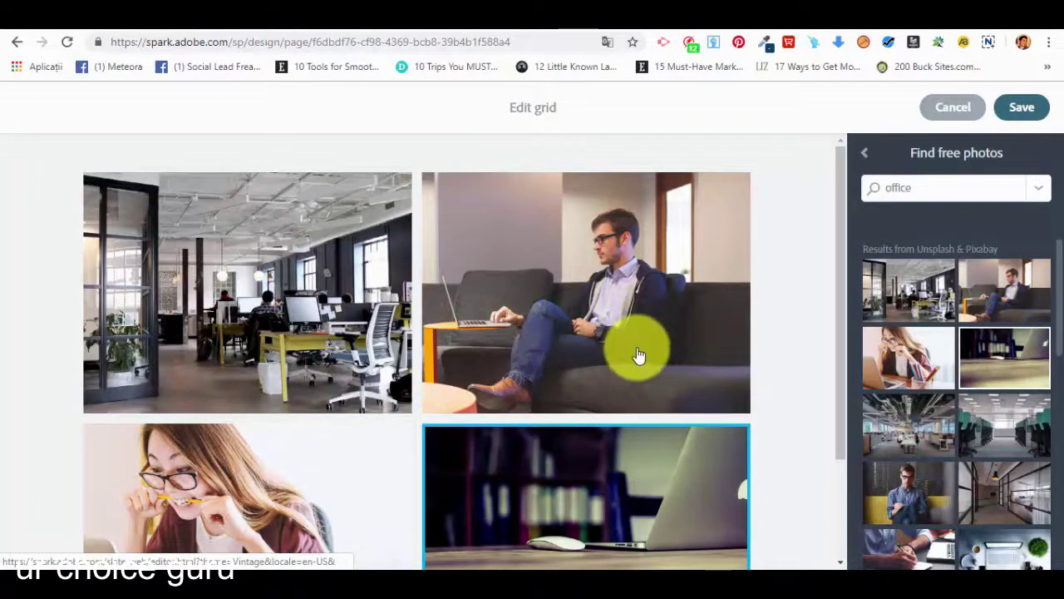
Step: Enlarge the photo of the man on the sofa to the full width of the grid
{"action": "left_click", "coordinate": [493, 306]}
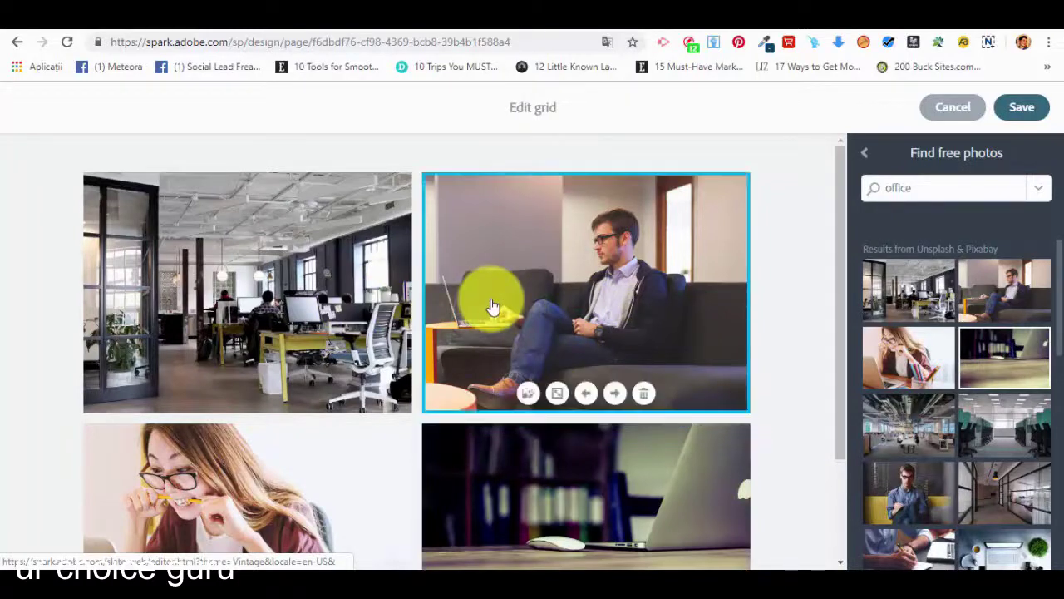
{"action": "left_click", "coordinate": [559, 394]}
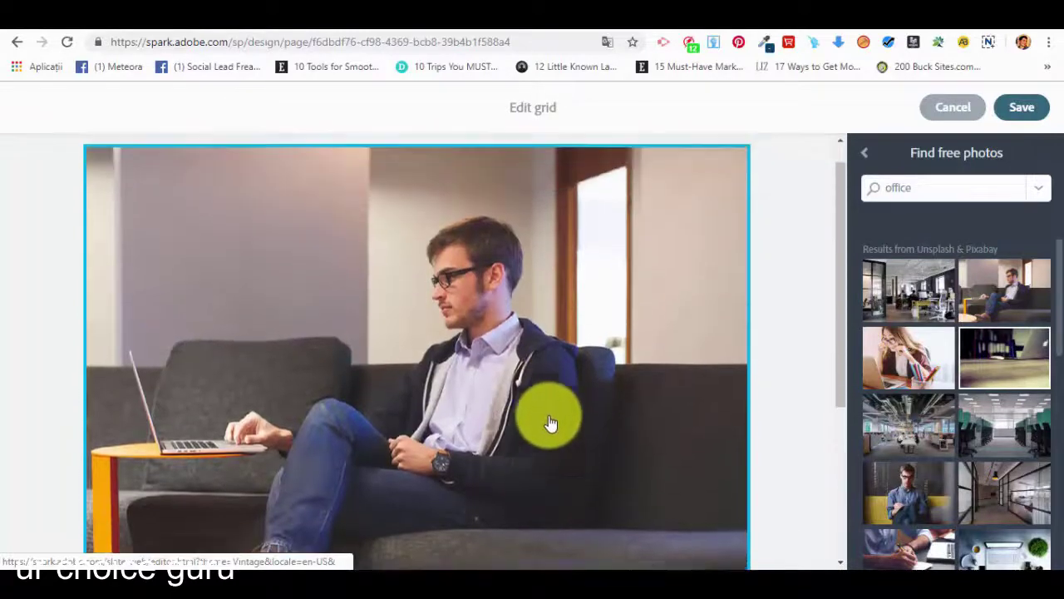
{"action": "scroll", "coordinate": [548, 422], "scroll_direction": "down", "scroll_amount": 3}
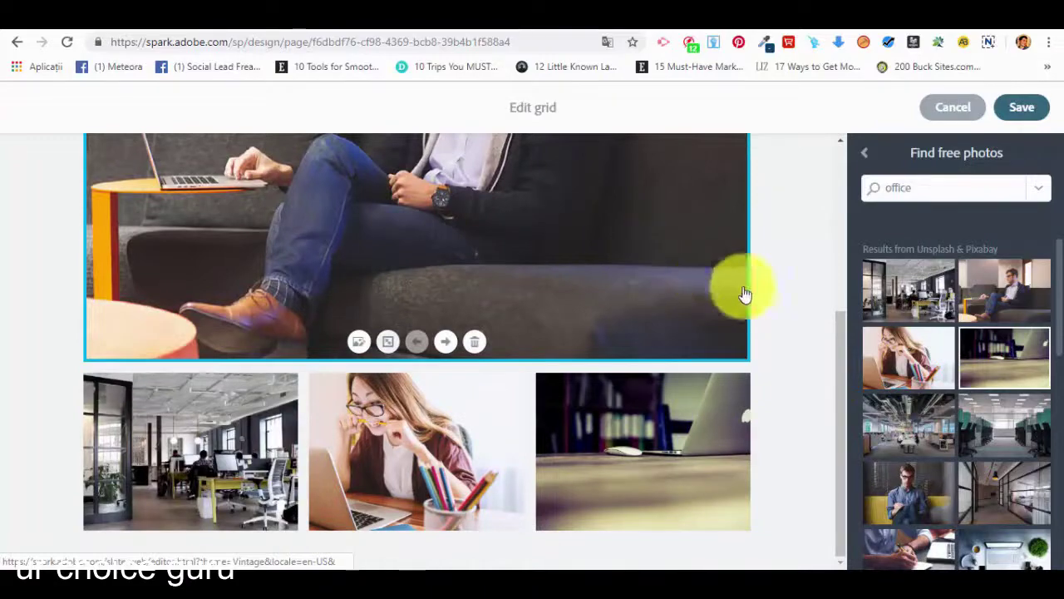
Step: Add the free photo of the man writing on the yellow sofa to the grid
{"action": "left_click", "coordinate": [934, 491]}
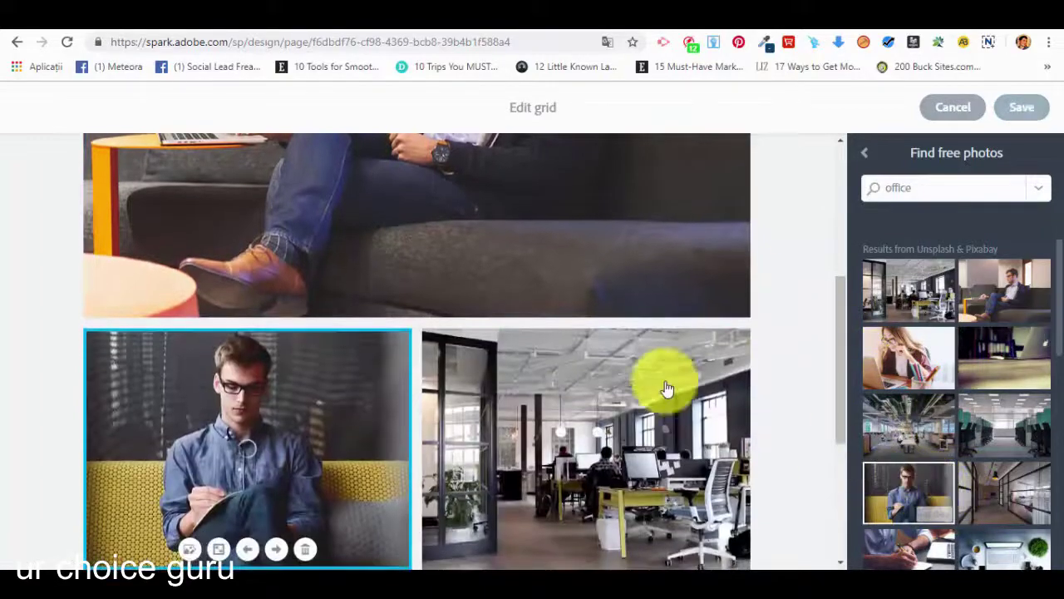
{"action": "scroll", "coordinate": [623, 382], "scroll_direction": "down", "scroll_amount": 3}
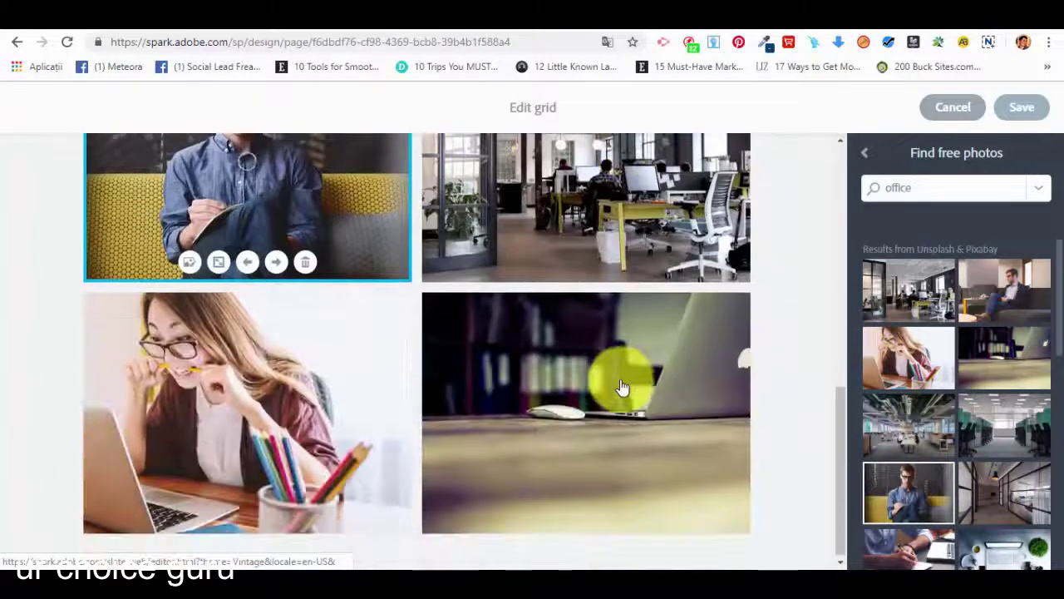
{"action": "scroll", "coordinate": [468, 423], "scroll_direction": "up", "scroll_amount": 5}
{"action": "scroll", "coordinate": [485, 353], "scroll_direction": "down", "scroll_amount": 4}
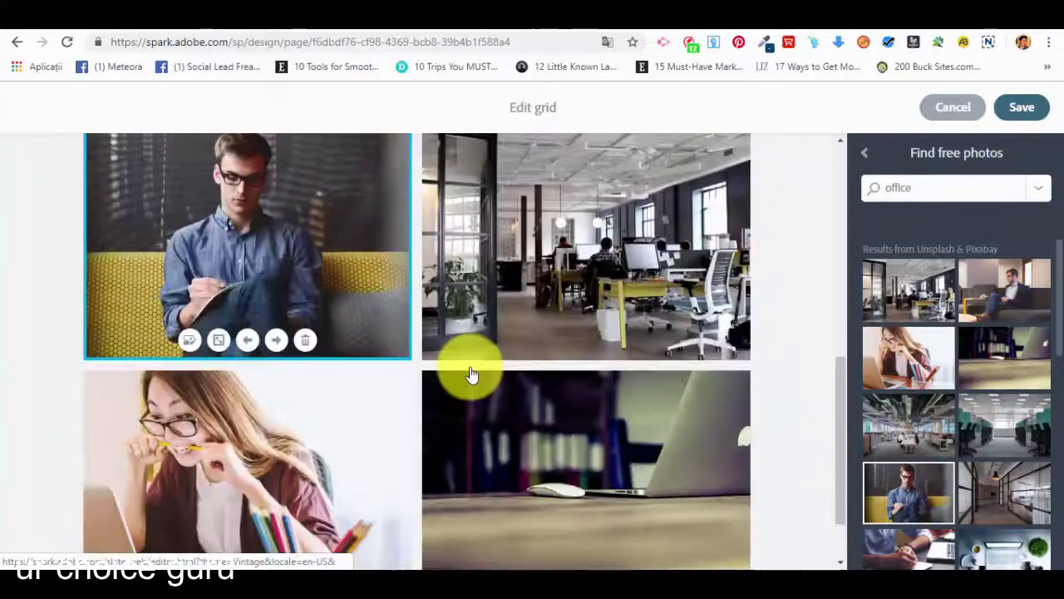
Step: Enlarge the open office photo with the yellow desks to full grid width and review the whole layout
{"action": "left_click", "coordinate": [554, 295]}
{"action": "scroll", "coordinate": [554, 287], "scroll_direction": "up", "scroll_amount": 3}
{"action": "scroll", "coordinate": [565, 398], "scroll_direction": "down", "scroll_amount": 3}
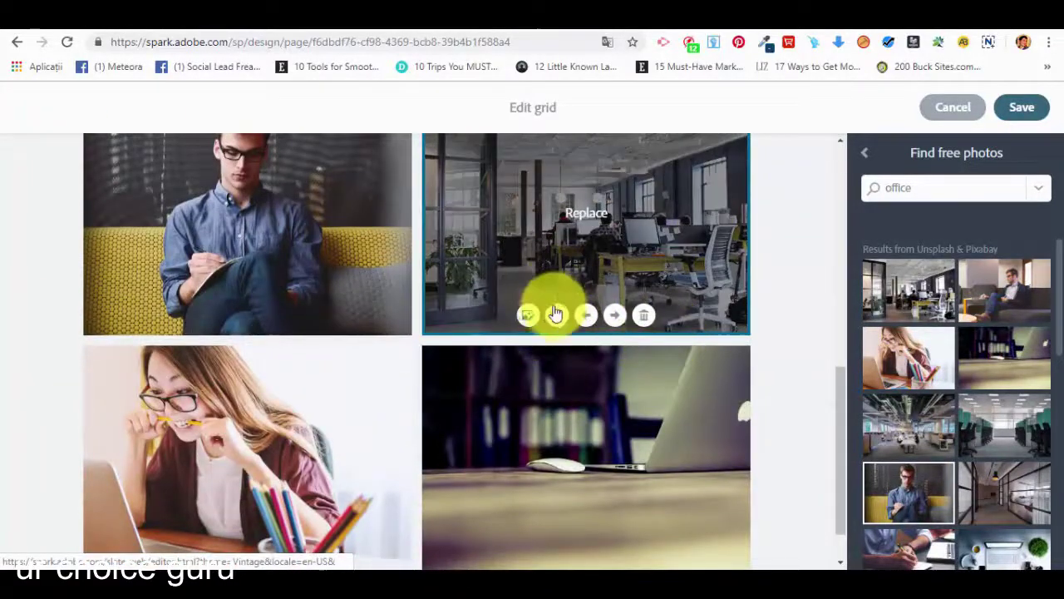
{"action": "left_click", "coordinate": [557, 315]}
{"action": "scroll", "coordinate": [644, 426], "scroll_direction": "up", "scroll_amount": 5}
{"action": "scroll", "coordinate": [616, 400], "scroll_direction": "up", "scroll_amount": 2}
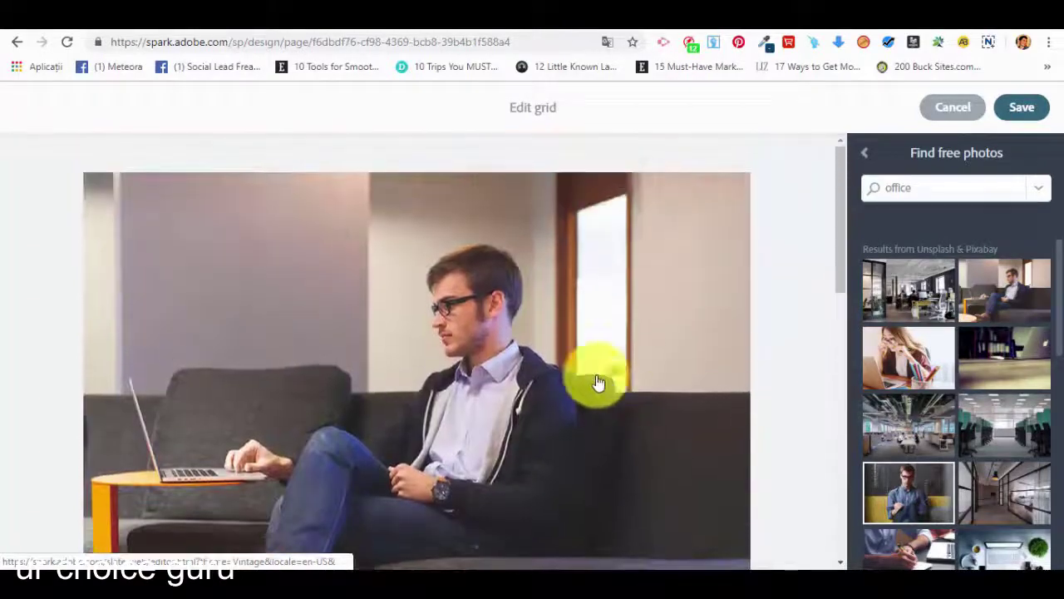
{"action": "scroll", "coordinate": [474, 327], "scroll_direction": "down", "scroll_amount": 6}
{"action": "scroll", "coordinate": [477, 331], "scroll_direction": "down", "scroll_amount": 3}
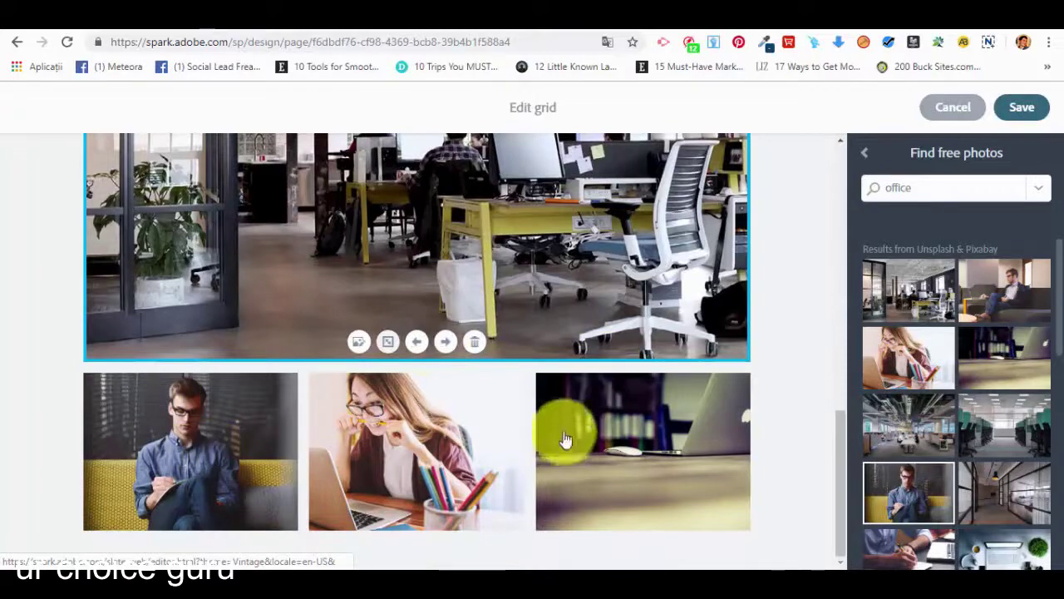
{"action": "scroll", "coordinate": [693, 468], "scroll_direction": "up", "scroll_amount": 10}
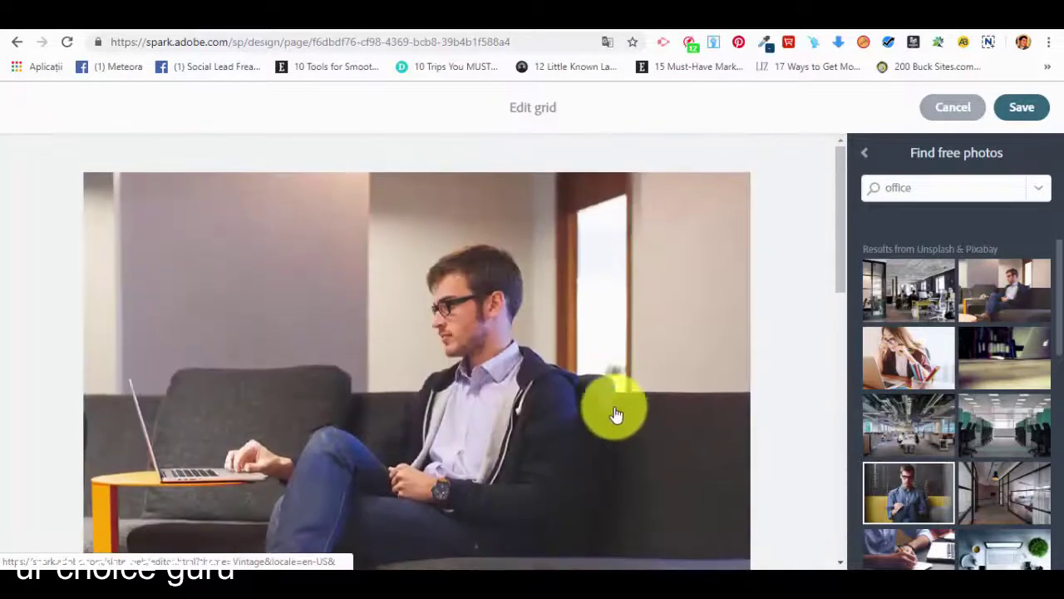
Step: Save the photo grid and review it on the page down to its caption
{"action": "left_click", "coordinate": [1022, 108]}
{"action": "scroll", "coordinate": [948, 228], "scroll_direction": "up", "scroll_amount": 6}
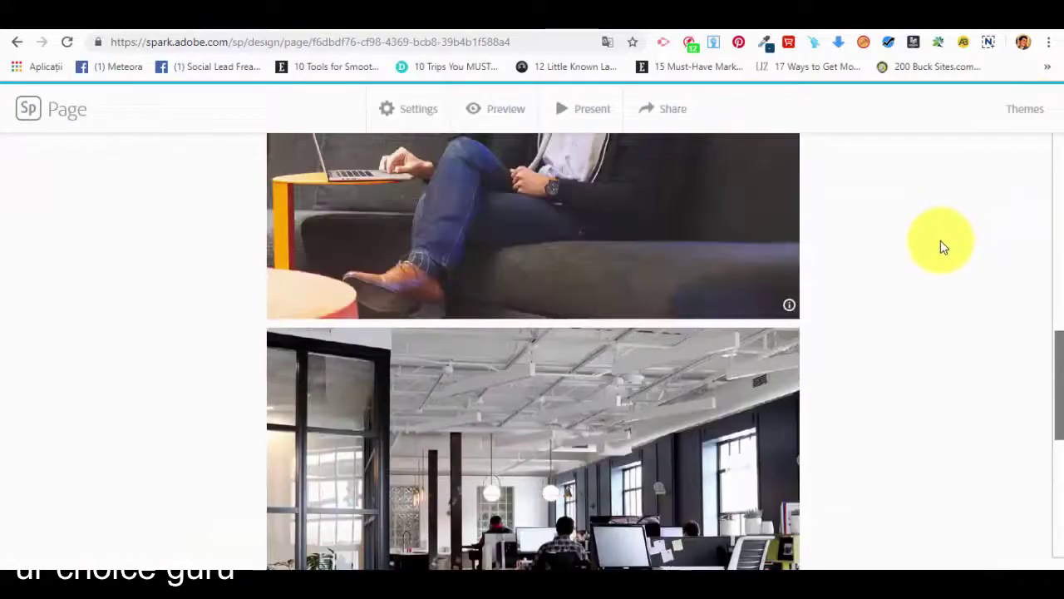
{"action": "scroll", "coordinate": [937, 249], "scroll_direction": "up", "scroll_amount": 8}
{"action": "scroll", "coordinate": [915, 266], "scroll_direction": "down", "scroll_amount": 5}
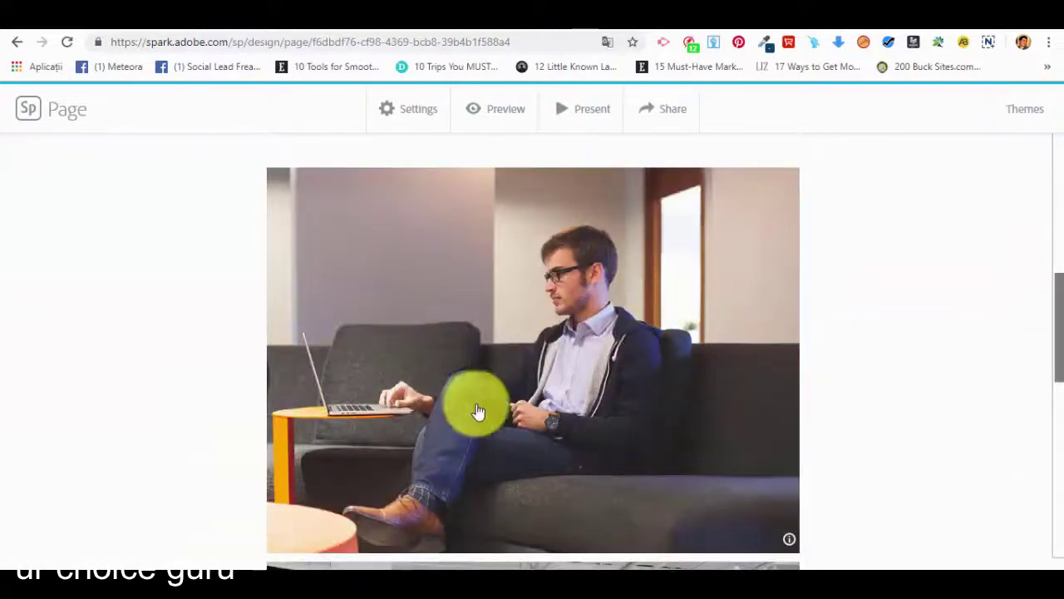
{"action": "scroll", "coordinate": [478, 411], "scroll_direction": "down", "scroll_amount": 8}
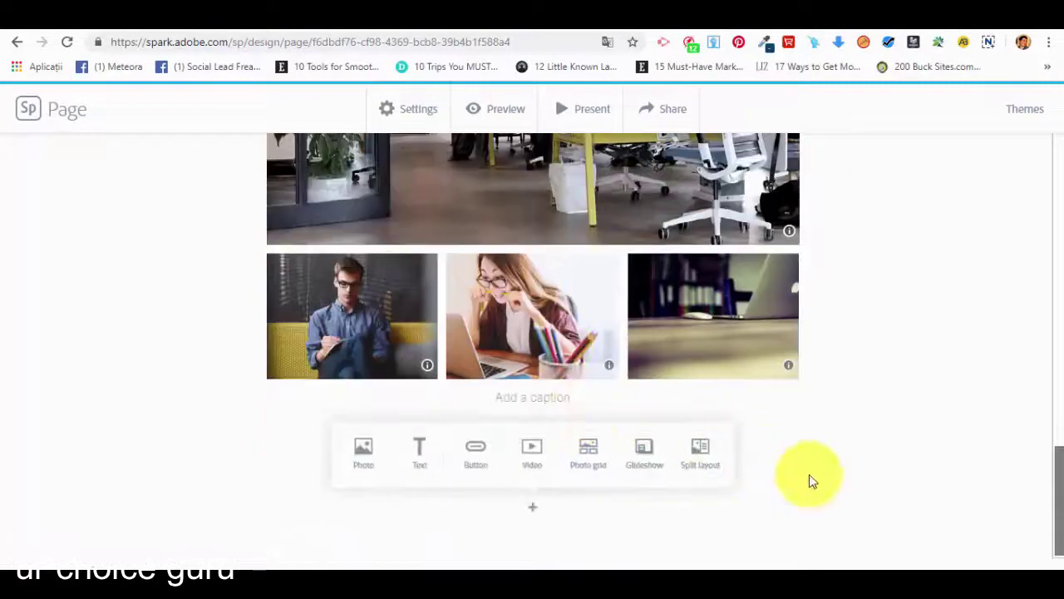
Step: Start embedding a video below the photo grid and cancel without entering a link
{"action": "left_click", "coordinate": [536, 450]}
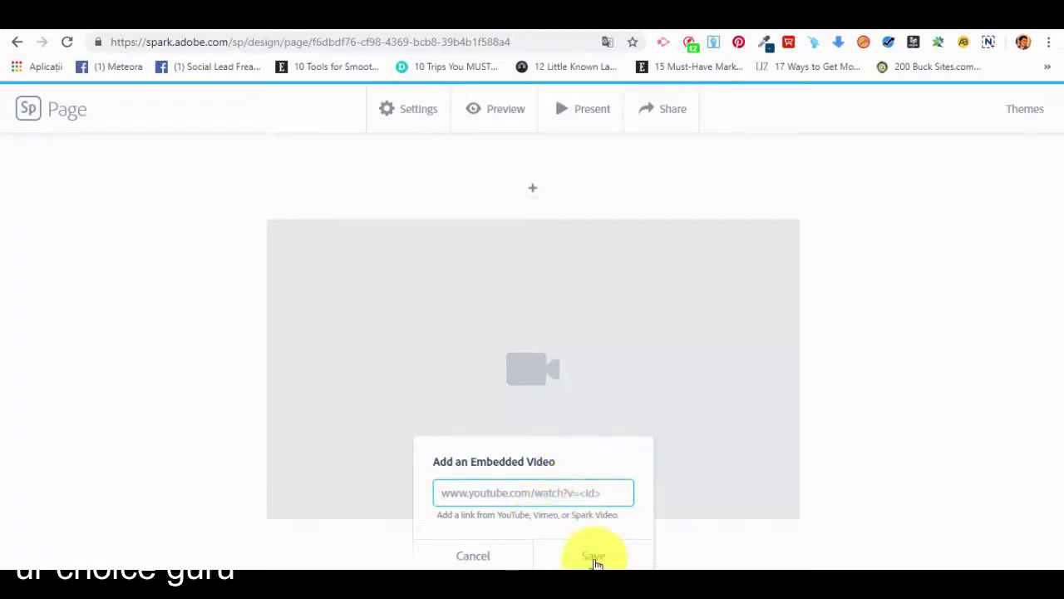
{"action": "left_click", "coordinate": [488, 557]}
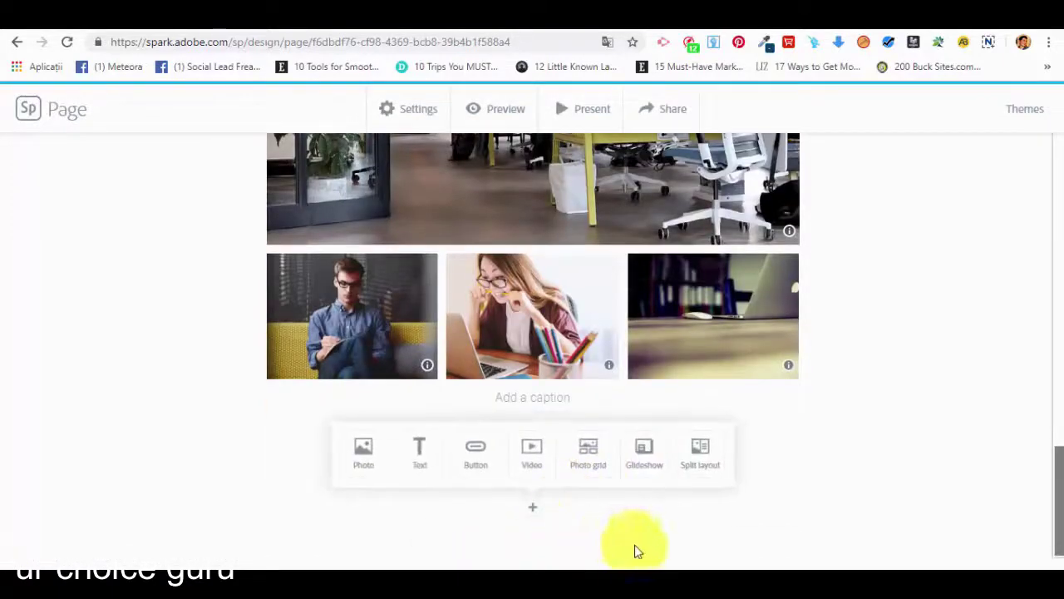
Step: Insert a glideshow below the photo grid with three free "office" photos: man on sofa, laptop with mouse and open-plan office, and save it
{"action": "left_click", "coordinate": [646, 450]}
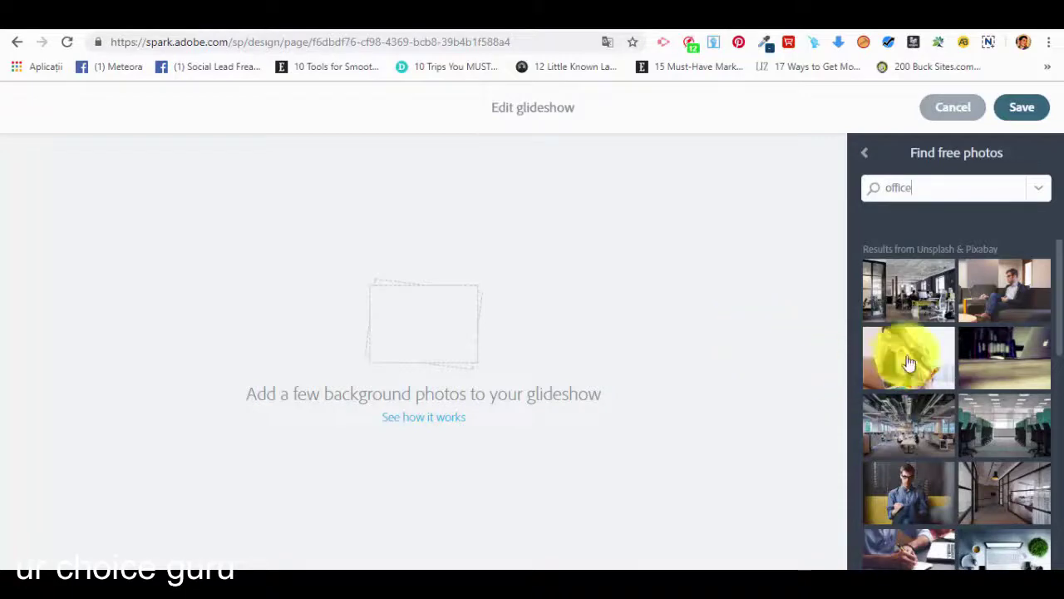
{"action": "left_click", "coordinate": [1017, 297]}
{"action": "left_click", "coordinate": [1019, 366]}
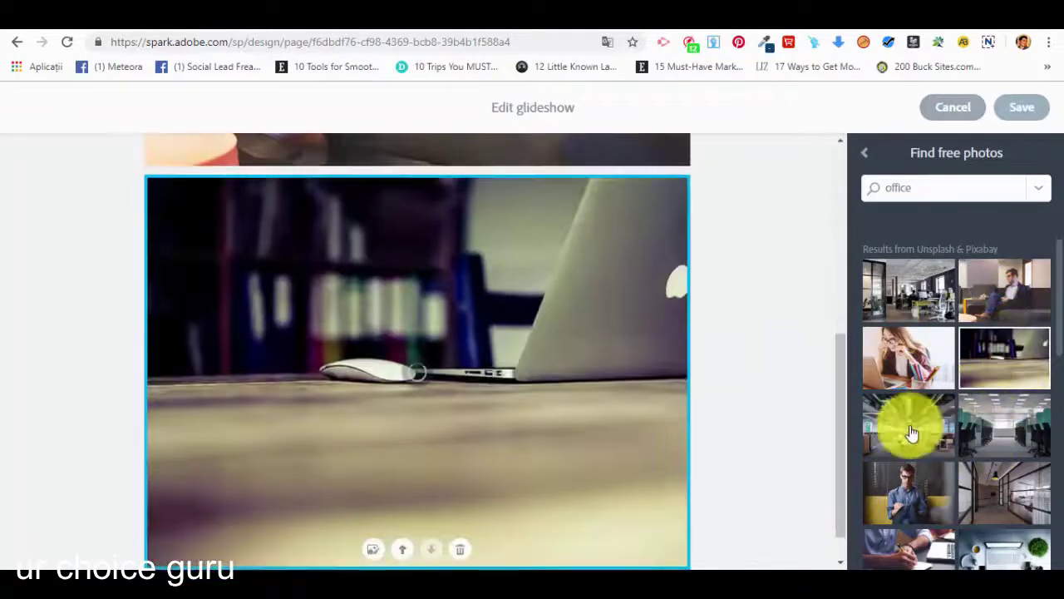
{"action": "left_click", "coordinate": [907, 433]}
{"action": "scroll", "coordinate": [527, 364], "scroll_direction": "up", "scroll_amount": 5}
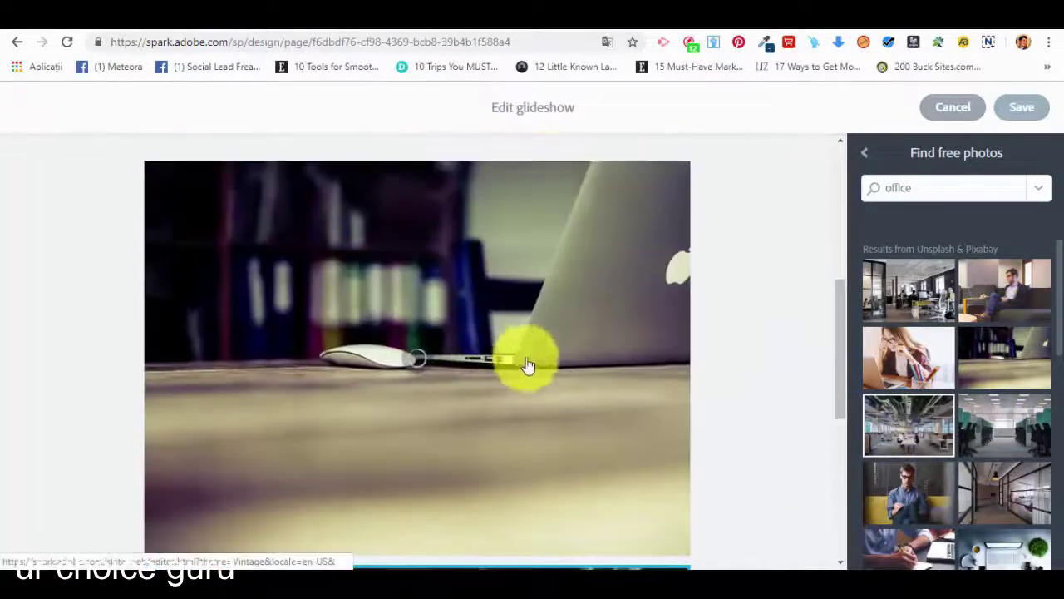
{"action": "scroll", "coordinate": [764, 214], "scroll_direction": "up", "scroll_amount": 10}
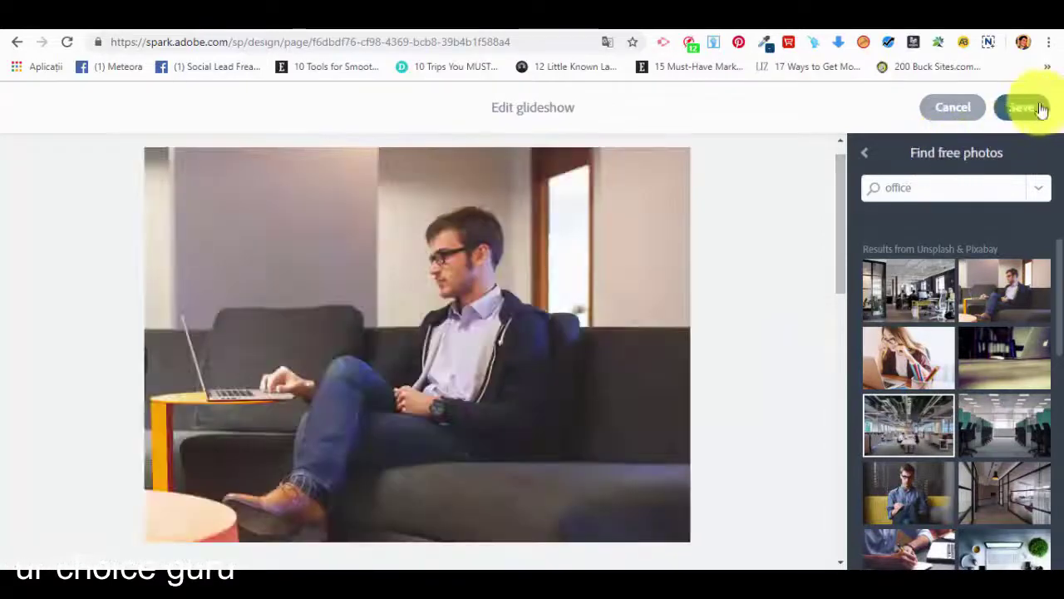
{"action": "left_click", "coordinate": [1023, 107]}
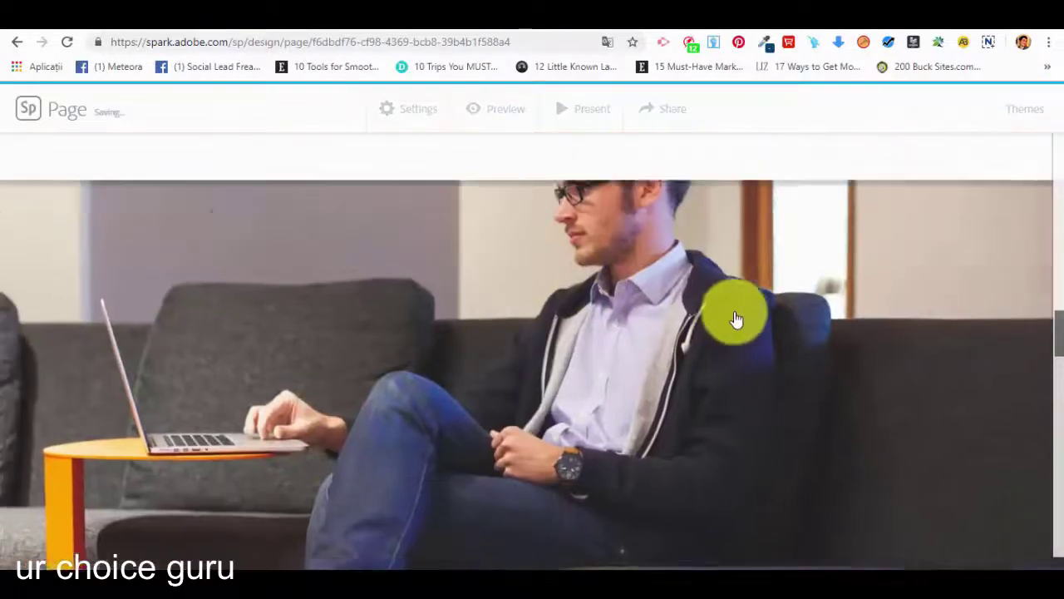
Step: Examine how the glideshow's background photos and overlay boxes change below the photo grid
{"action": "scroll", "coordinate": [732, 316], "scroll_direction": "down", "scroll_amount": 5}
{"action": "scroll", "coordinate": [795, 380], "scroll_direction": "down", "scroll_amount": 6}
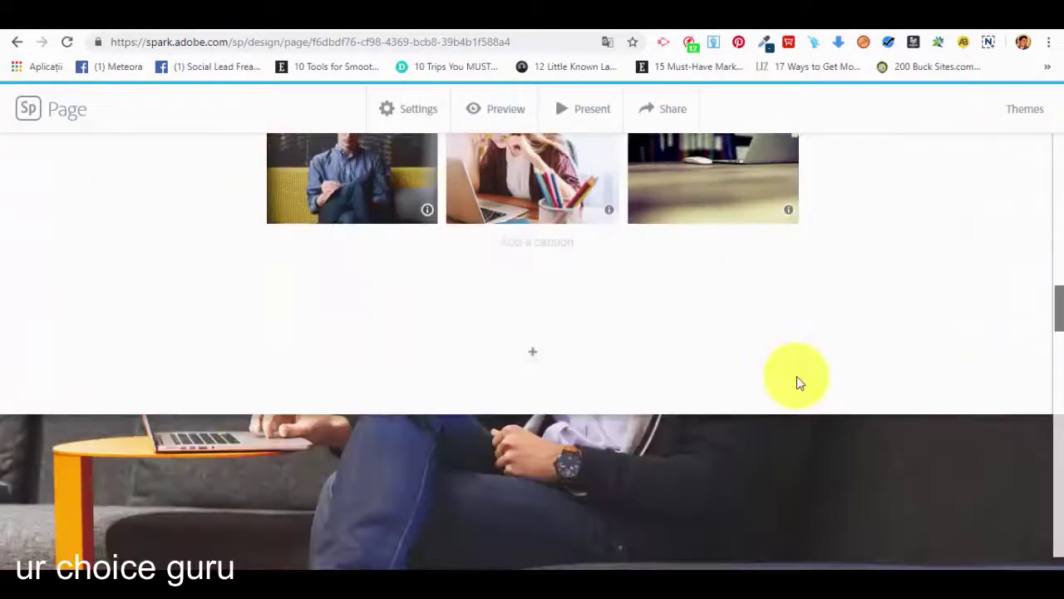
{"action": "scroll", "coordinate": [778, 373], "scroll_direction": "down", "scroll_amount": 5}
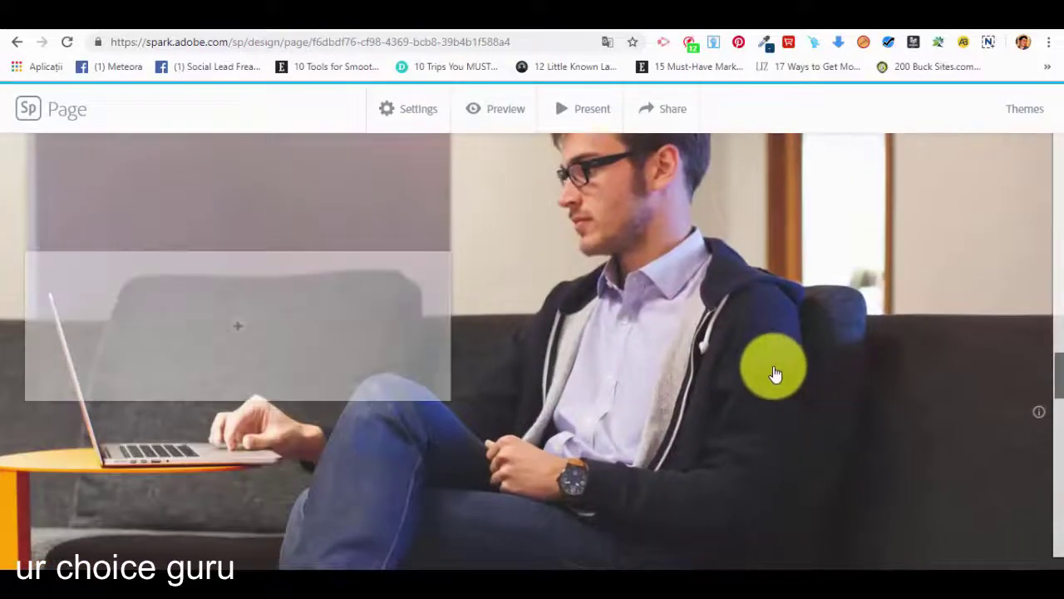
{"action": "scroll", "coordinate": [769, 377], "scroll_direction": "up", "scroll_amount": 5}
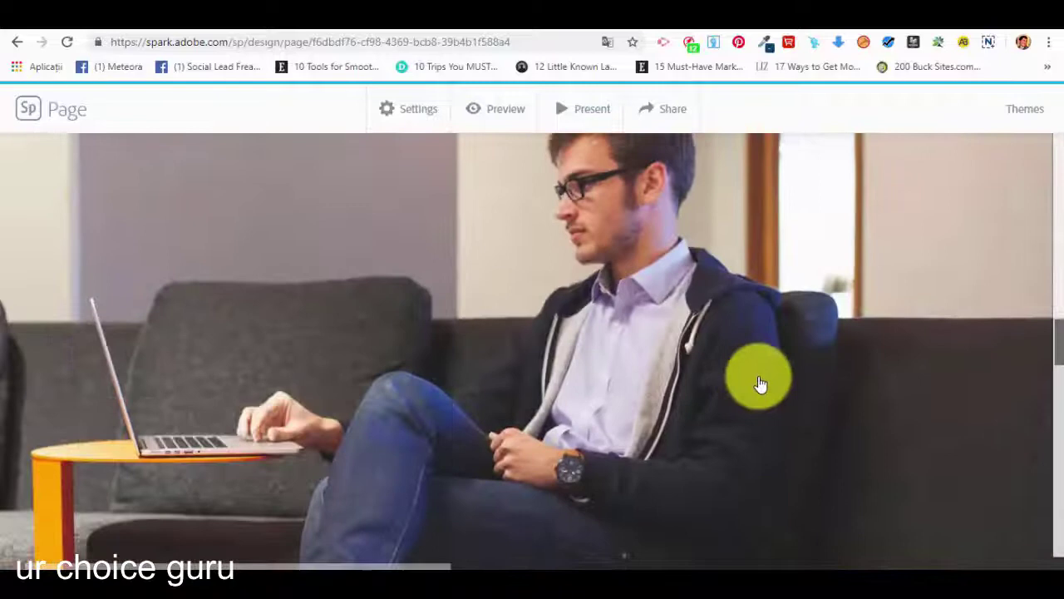
{"action": "scroll", "coordinate": [759, 387], "scroll_direction": "up", "scroll_amount": 5}
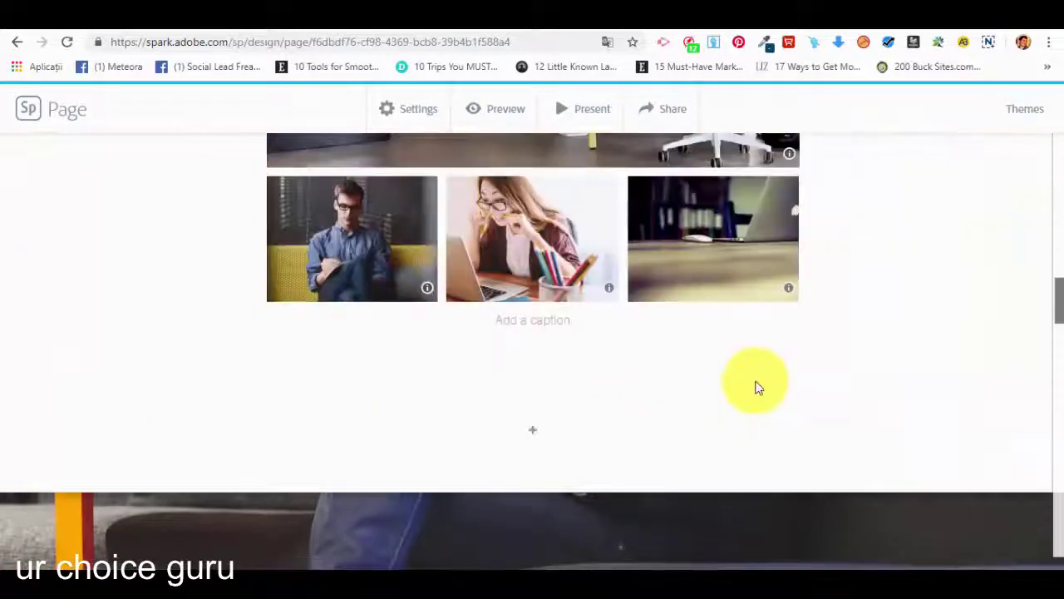
{"action": "scroll", "coordinate": [757, 391], "scroll_direction": "down", "scroll_amount": 10}
{"action": "scroll", "coordinate": [753, 398], "scroll_direction": "down", "scroll_amount": 3}
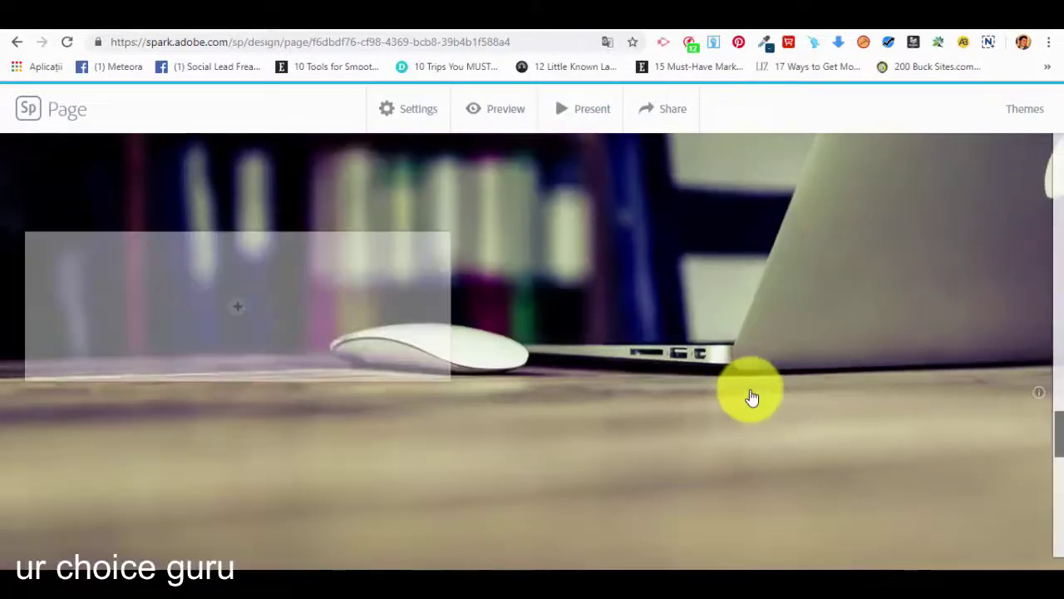
{"action": "scroll", "coordinate": [748, 400], "scroll_direction": "up", "scroll_amount": 5}
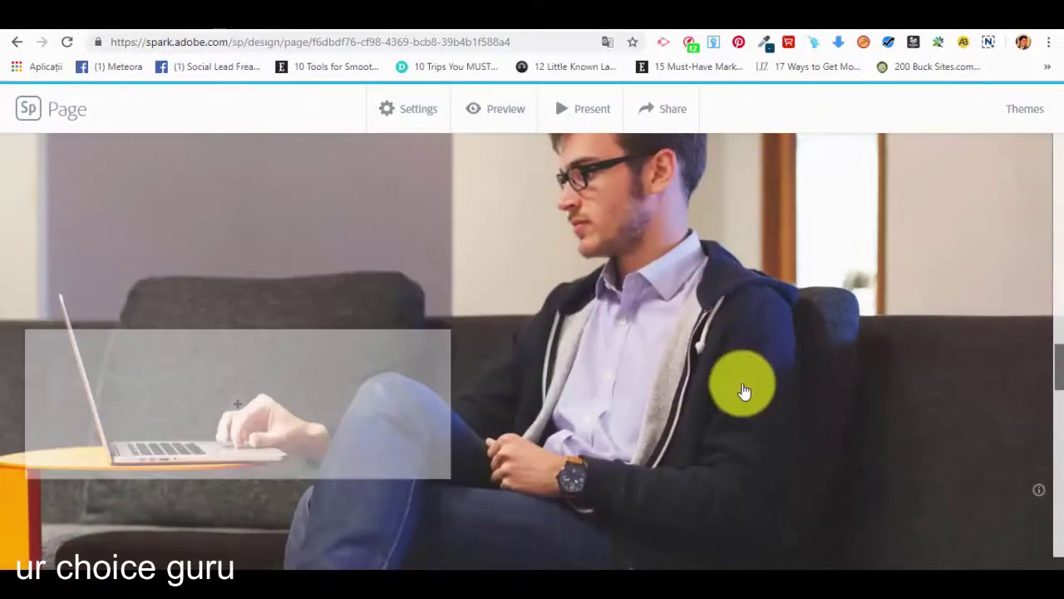
Step: Add a centred "Buy Now" button linking to google.com in the overlay box on the glideshow's first photo
{"action": "left_click", "coordinate": [238, 406]}
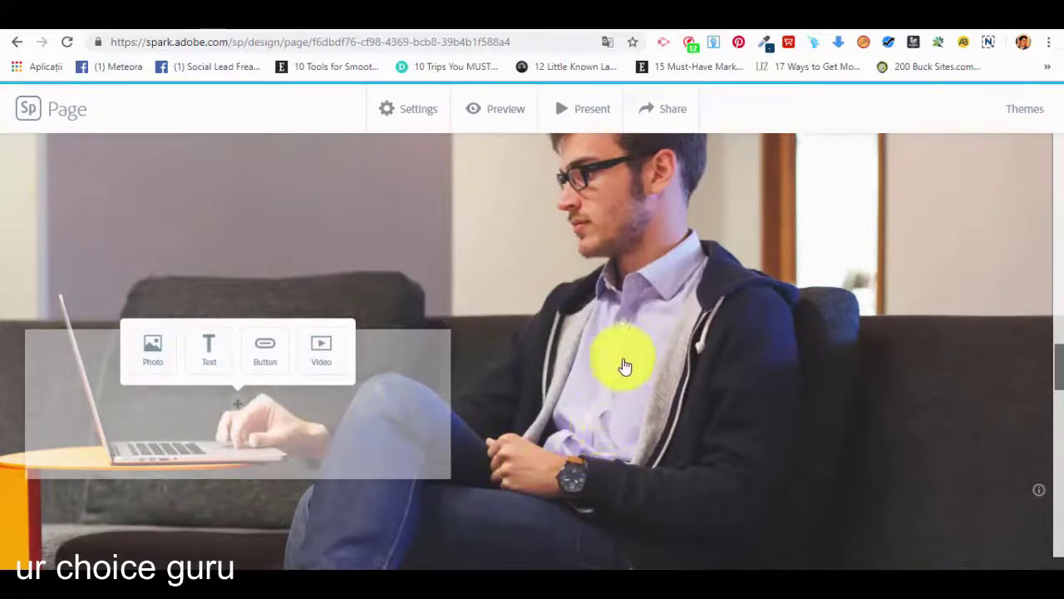
{"action": "left_click", "coordinate": [271, 348]}
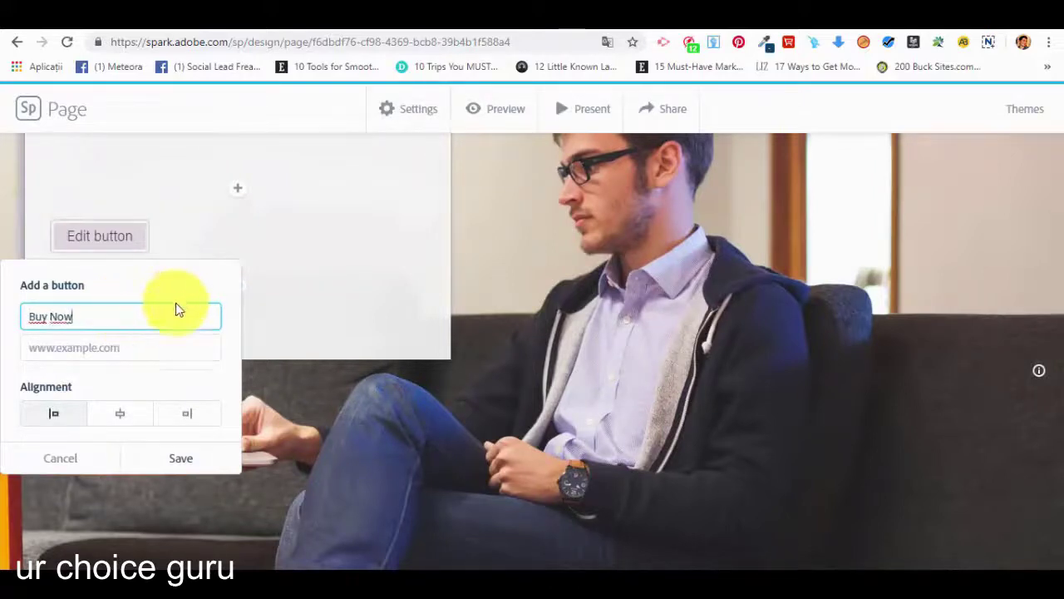
{"action": "left_click", "coordinate": [136, 339]}
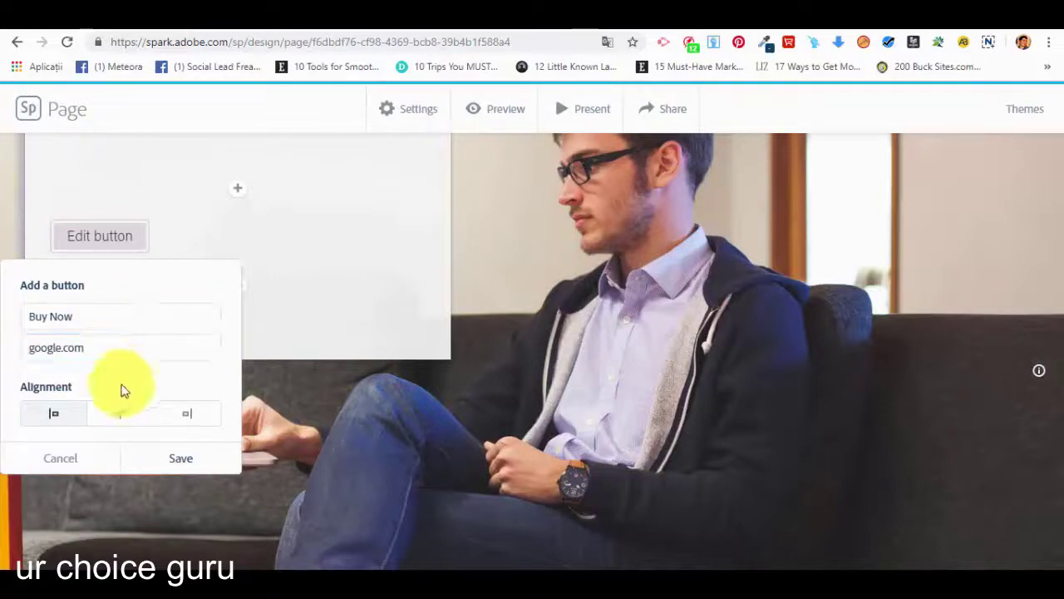
{"action": "left_click", "coordinate": [120, 414]}
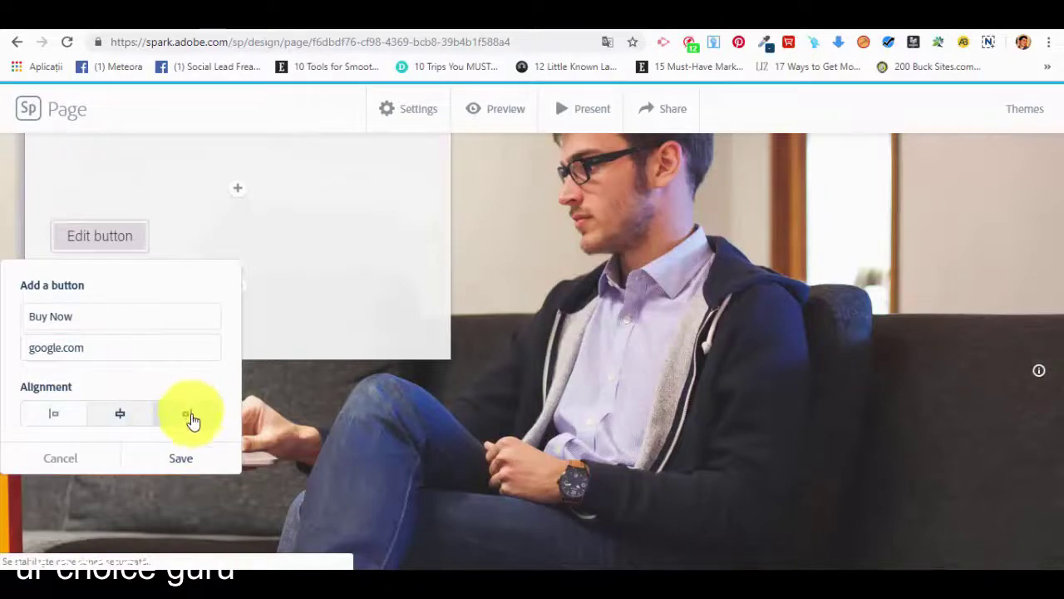
{"action": "left_click", "coordinate": [68, 413]}
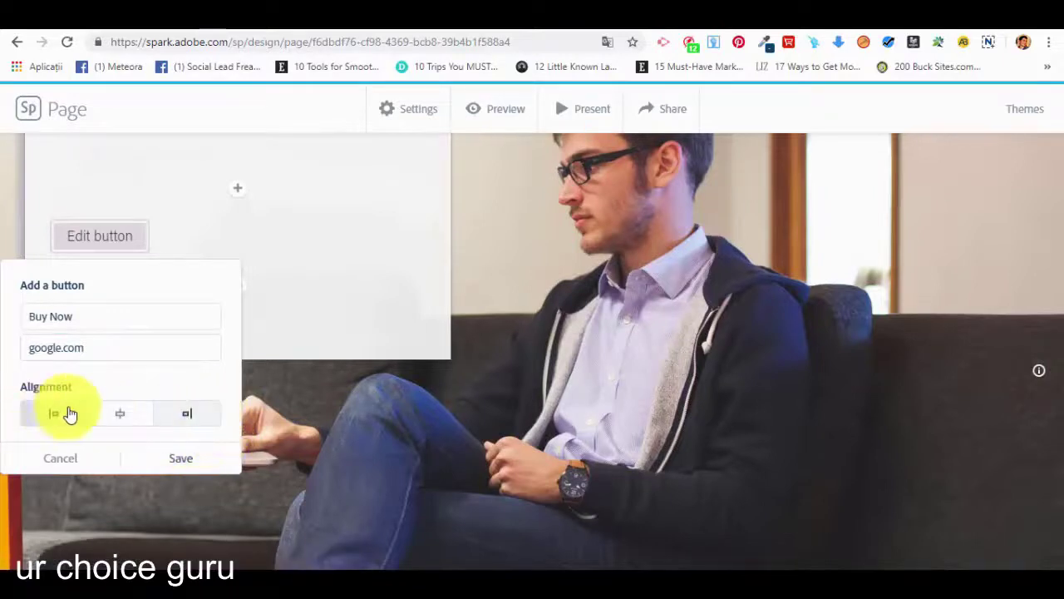
{"action": "left_click", "coordinate": [120, 415]}
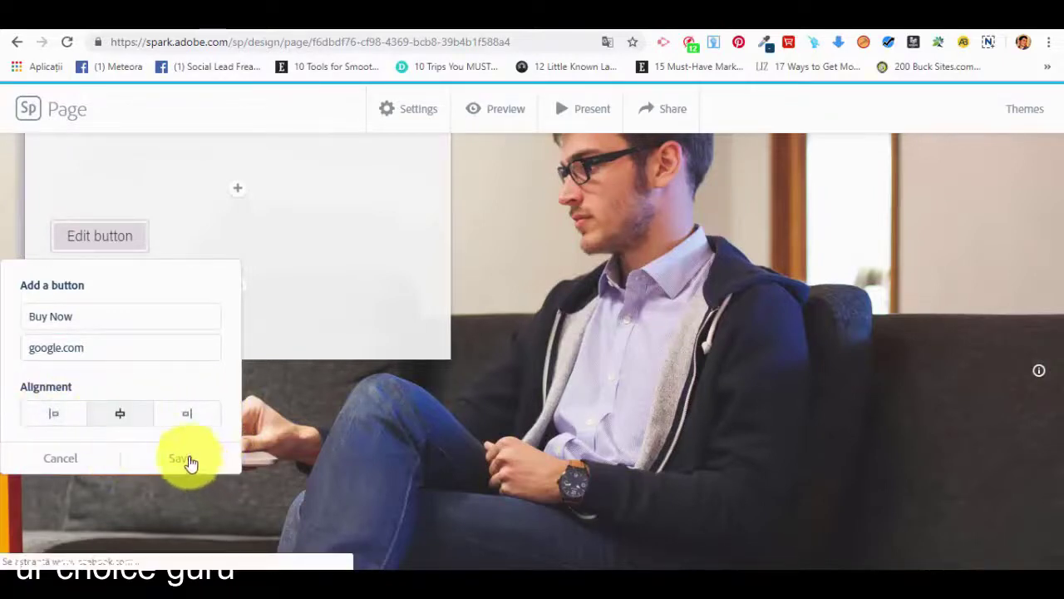
{"action": "left_click", "coordinate": [189, 463]}
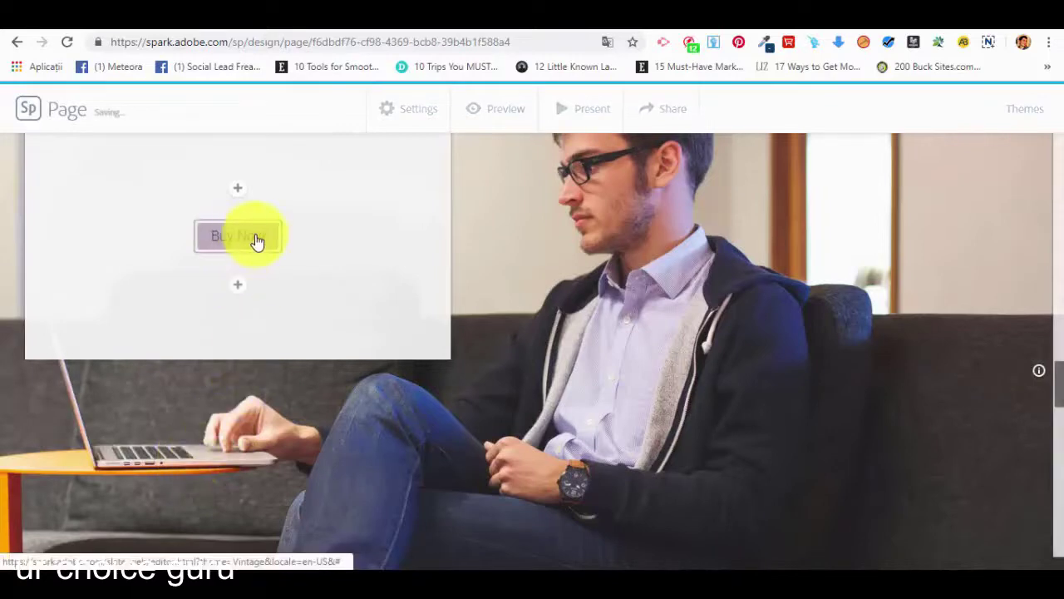
Step: Check the "Buy Now" button's insert and edit options in the glideshow overlay box, and save the button's existing settings
{"action": "scroll", "coordinate": [273, 358], "scroll_direction": "up", "scroll_amount": 2}
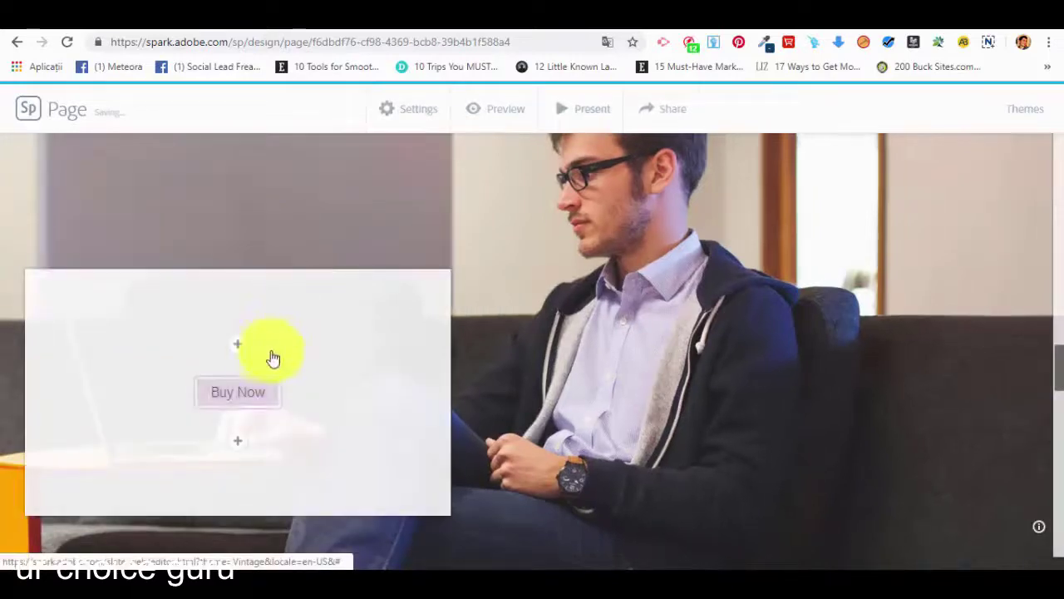
{"action": "left_click", "coordinate": [243, 446]}
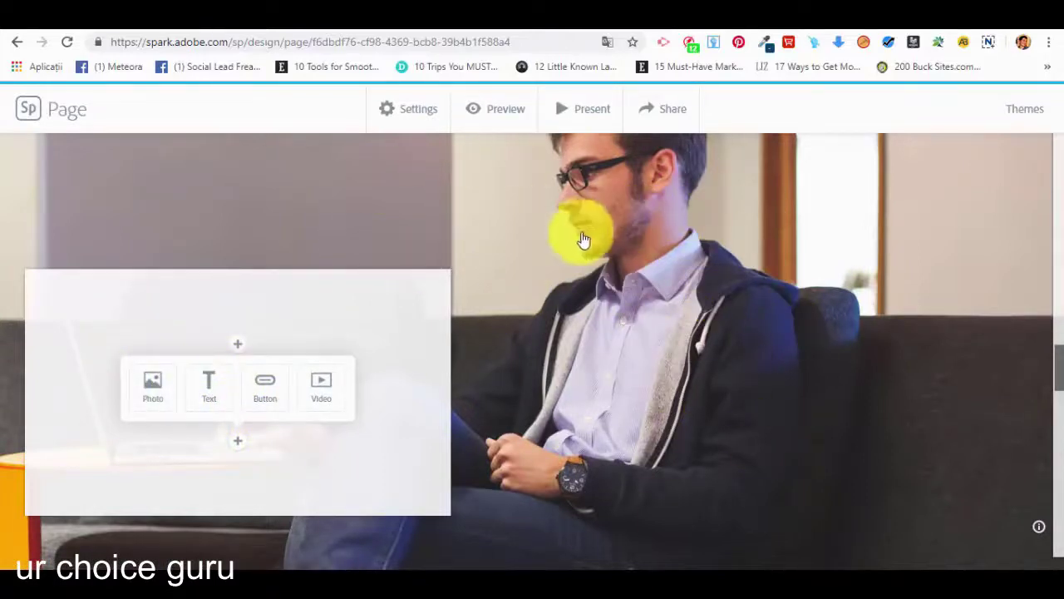
{"action": "left_click", "coordinate": [401, 364]}
{"action": "left_click", "coordinate": [254, 392]}
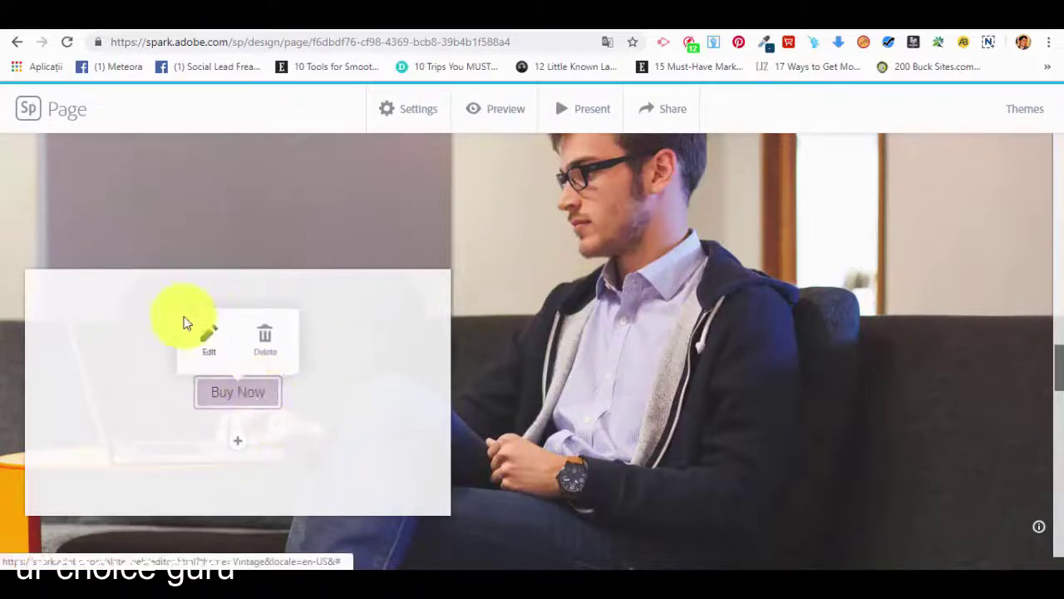
{"action": "left_click", "coordinate": [207, 336]}
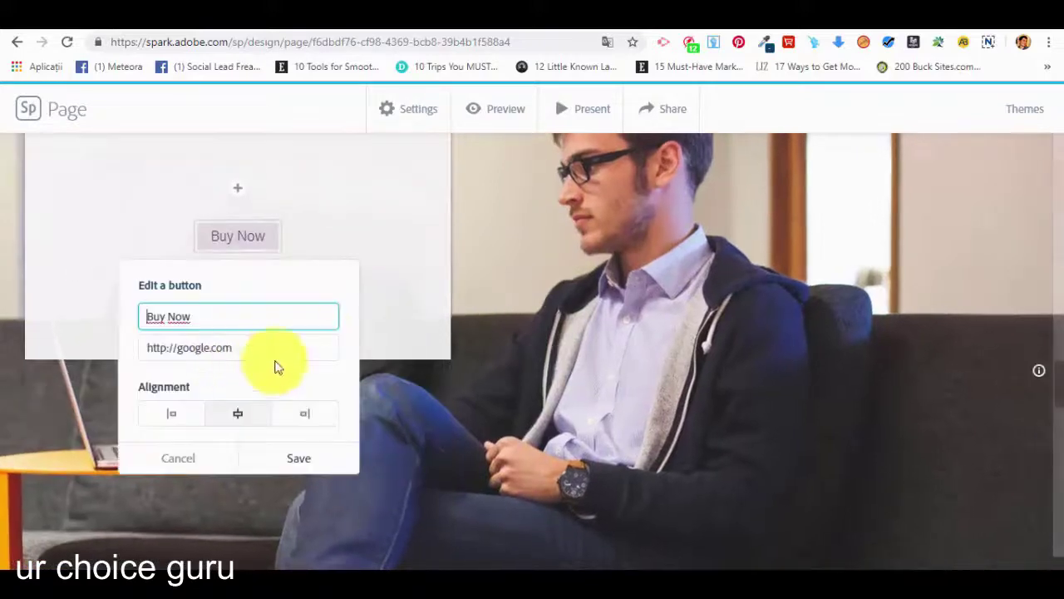
{"action": "left_click", "coordinate": [299, 458]}
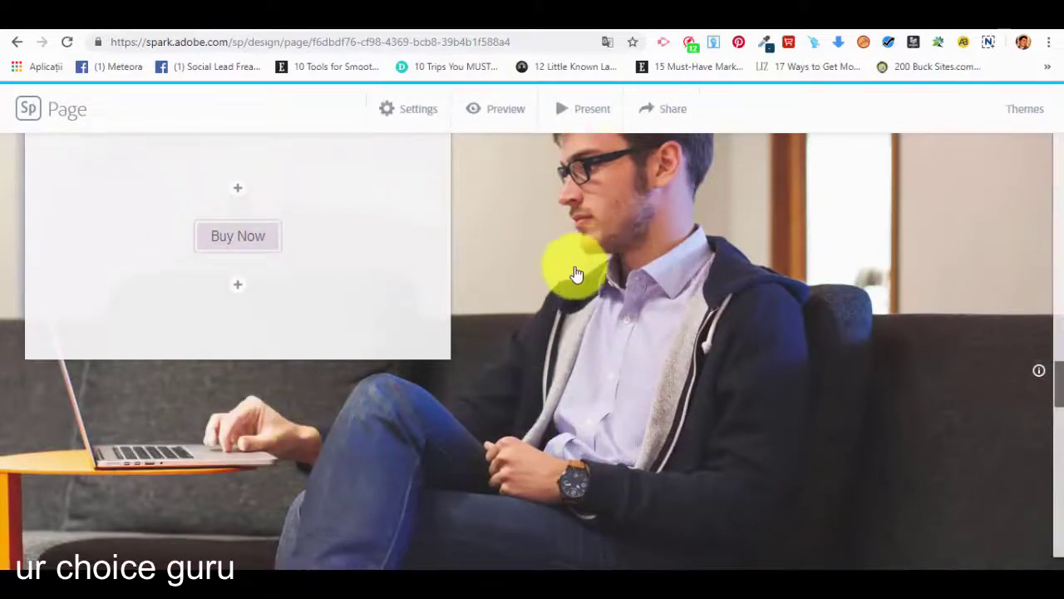
Step: Insert a split layout below the glideshow and fill its image half with the free "office" photo of a laptop, plant and camera
{"action": "scroll", "coordinate": [574, 273], "scroll_direction": "down", "scroll_amount": 5}
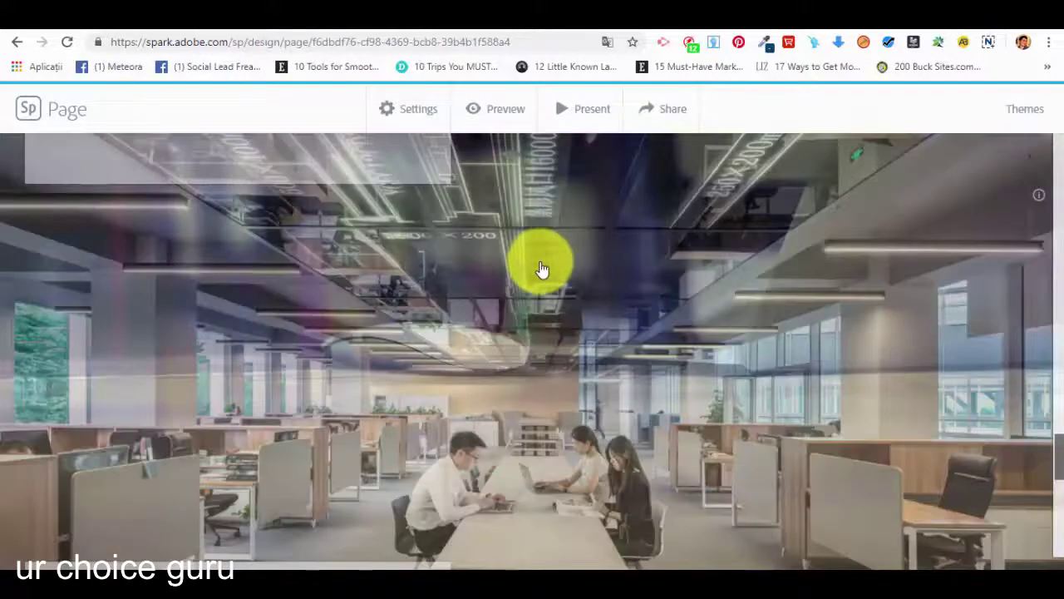
{"action": "scroll", "coordinate": [542, 271], "scroll_direction": "down", "scroll_amount": 5}
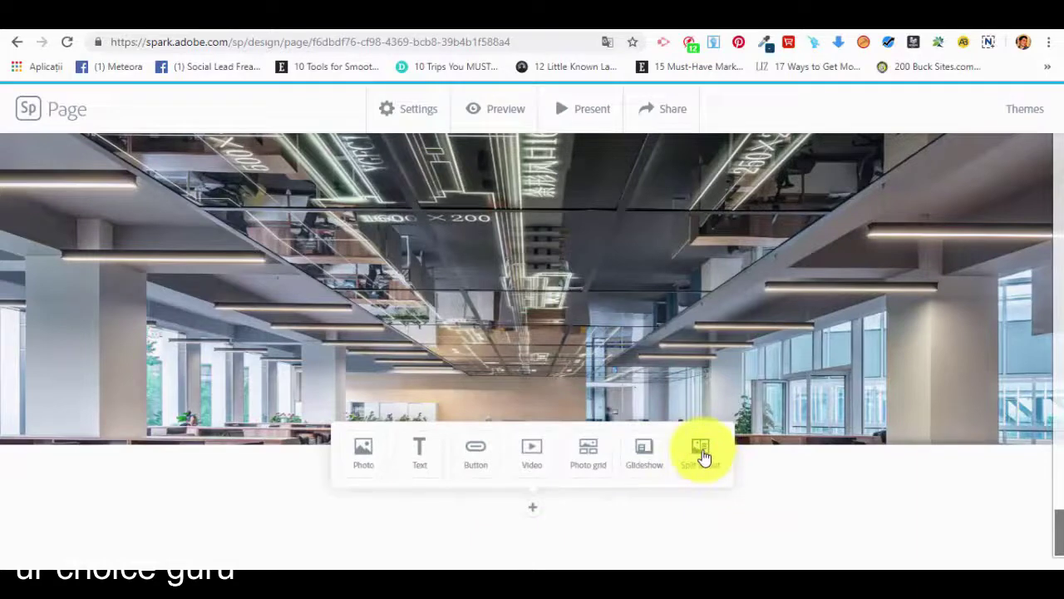
{"action": "left_click", "coordinate": [701, 453]}
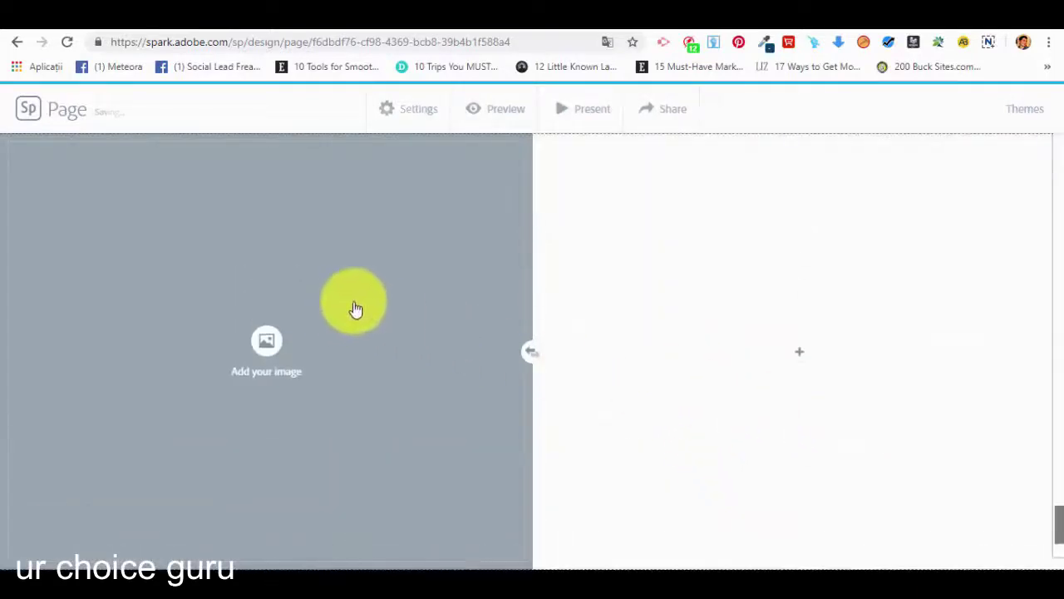
{"action": "left_click", "coordinate": [257, 339]}
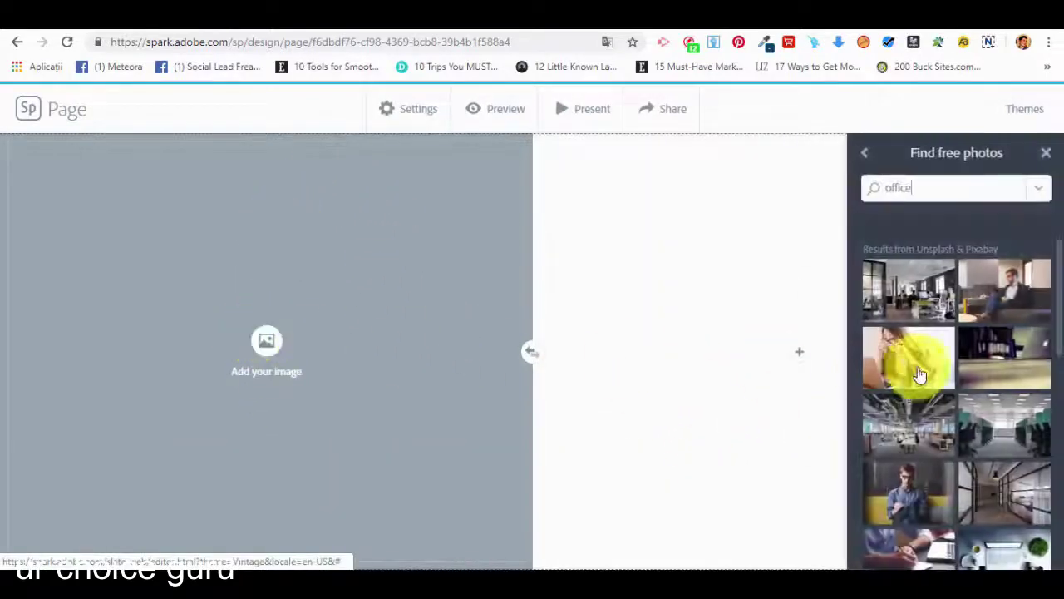
{"action": "scroll", "coordinate": [998, 466], "scroll_direction": "down", "scroll_amount": 3}
{"action": "left_click", "coordinate": [1014, 390]}
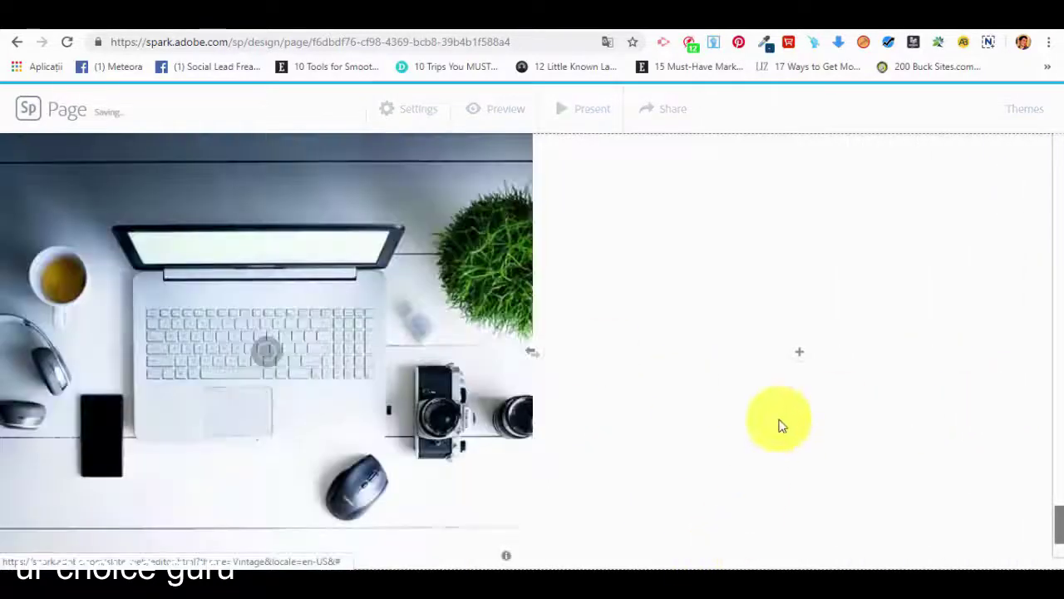
Step: Add a text block reading "testing 1" in the empty half of the split layout
{"action": "left_click", "coordinate": [800, 356]}
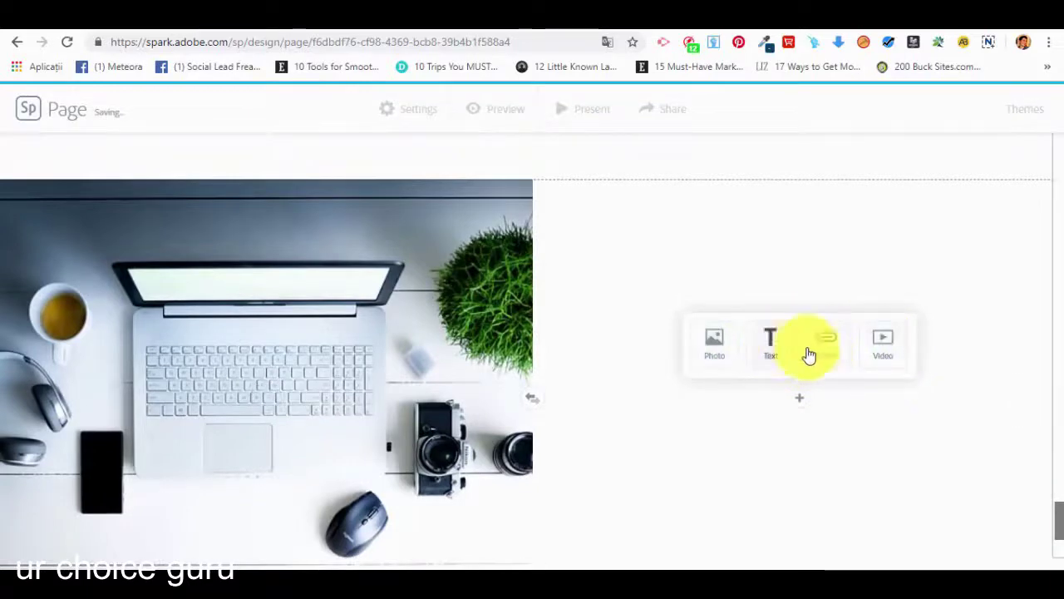
{"action": "left_click", "coordinate": [781, 348]}
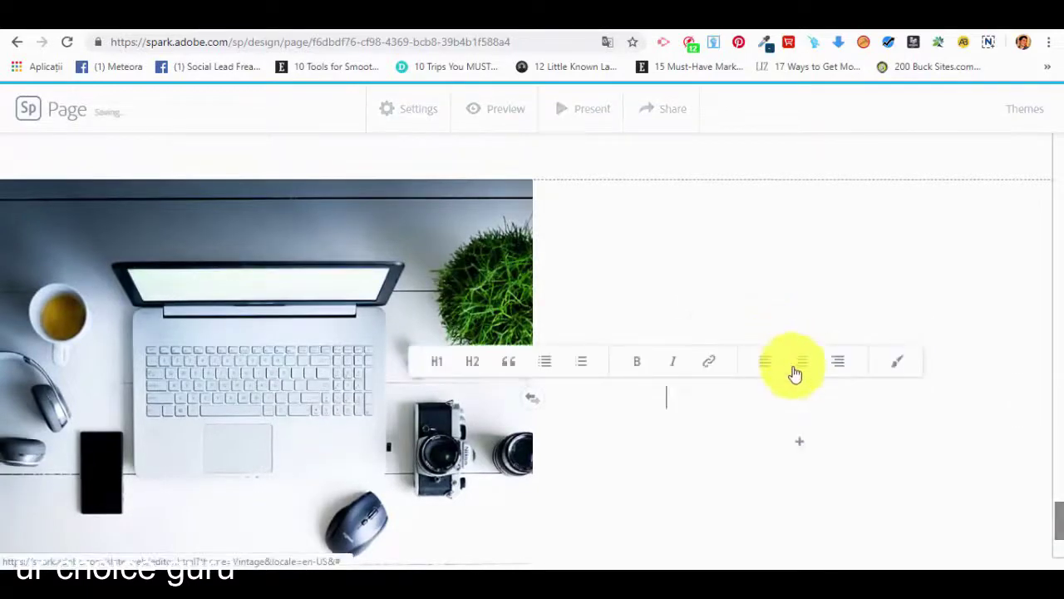
{"action": "type", "text": "a"}
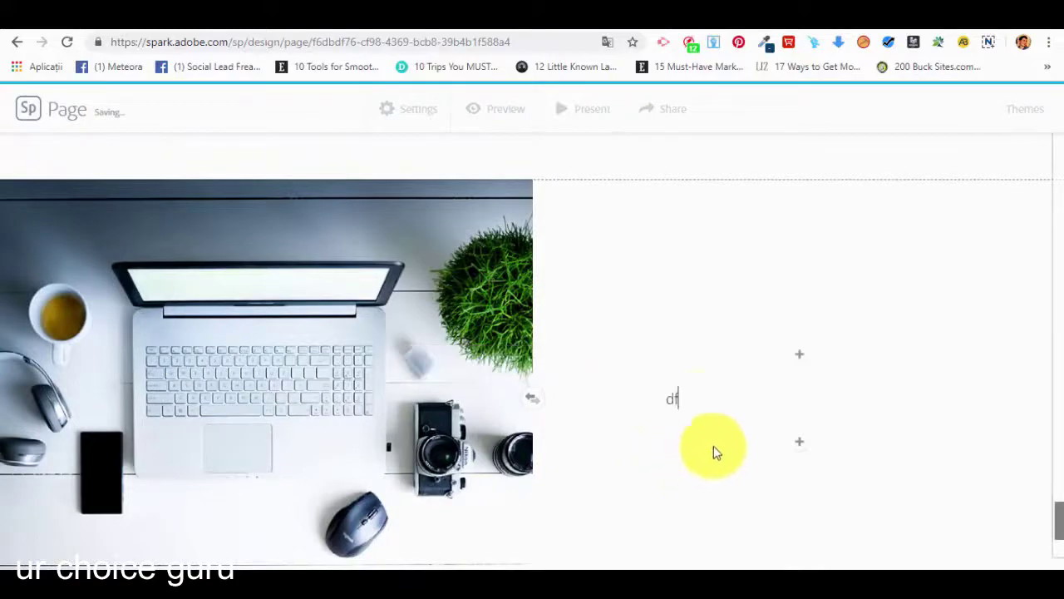
{"action": "left_click_drag", "start_coordinate": [677, 392], "coordinate": [660, 391]}
{"action": "key", "text": "BackSpace"}
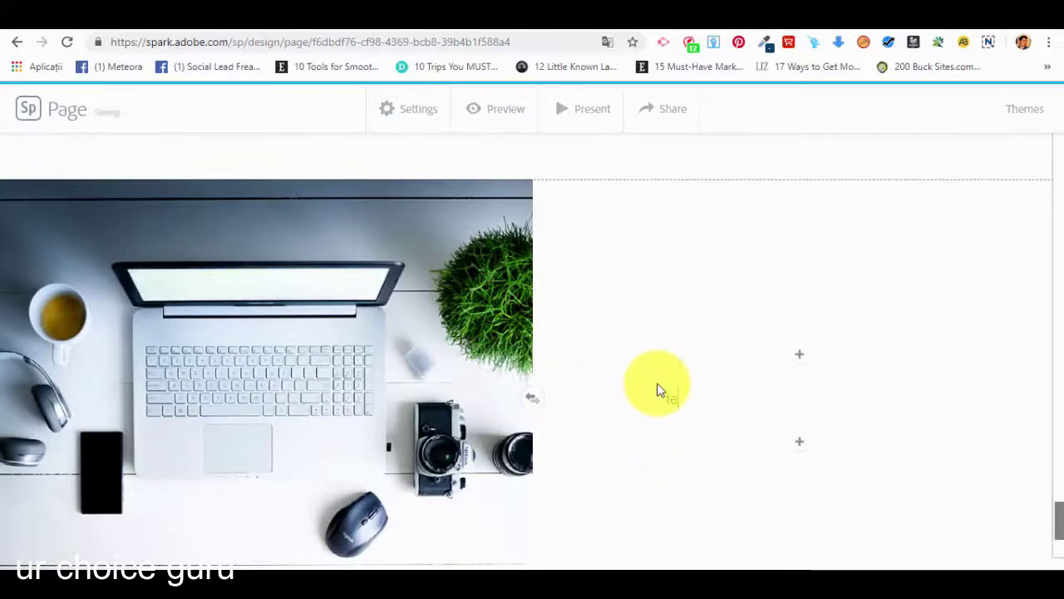
{"action": "type", "text": "testing "}
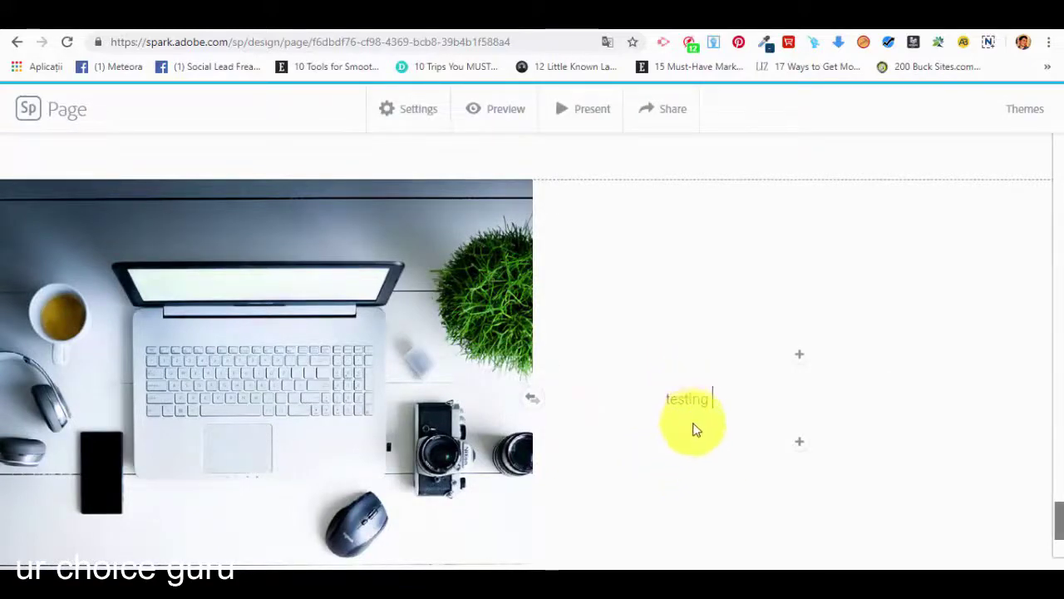
{"action": "type", "text": "1"}
Step: Centre and bold the split layout's text, and capitalise its first letter so it reads "Testing 1"
{"action": "left_click_drag", "start_coordinate": [720, 399], "coordinate": [642, 405]}
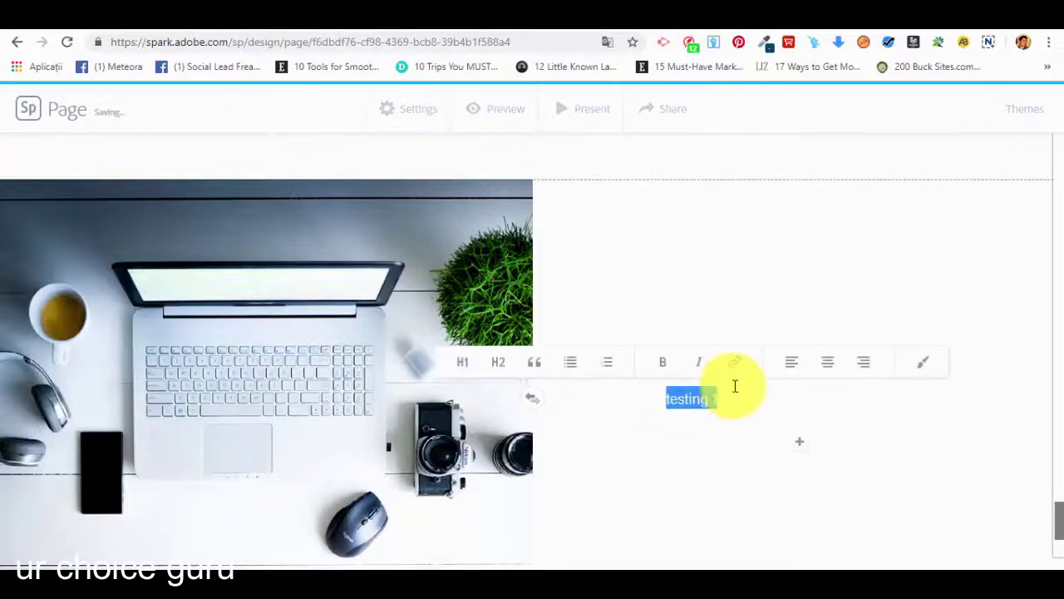
{"action": "left_click", "coordinate": [828, 361]}
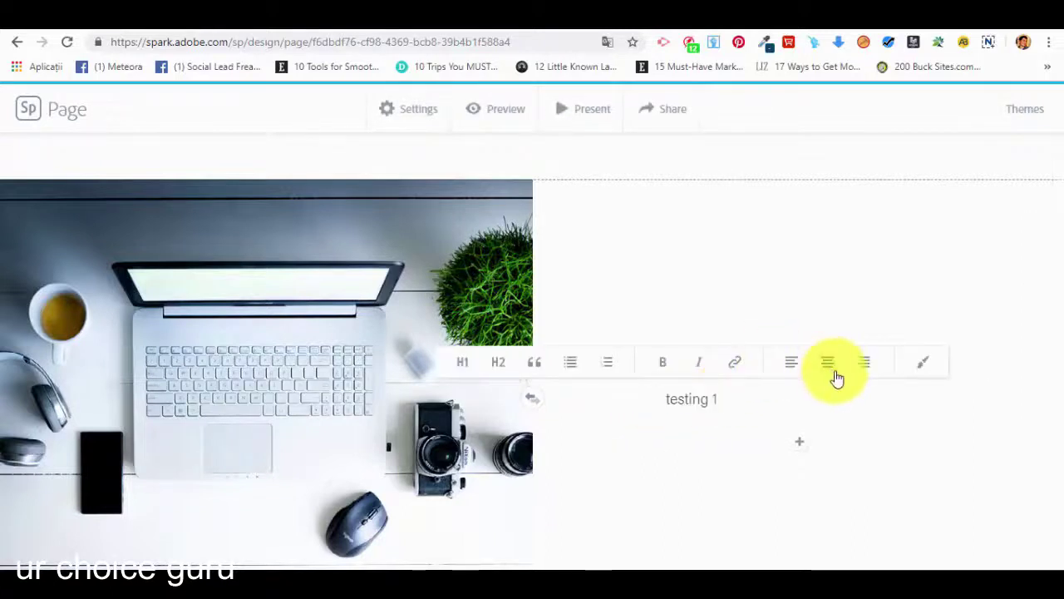
{"action": "left_click", "coordinate": [662, 361]}
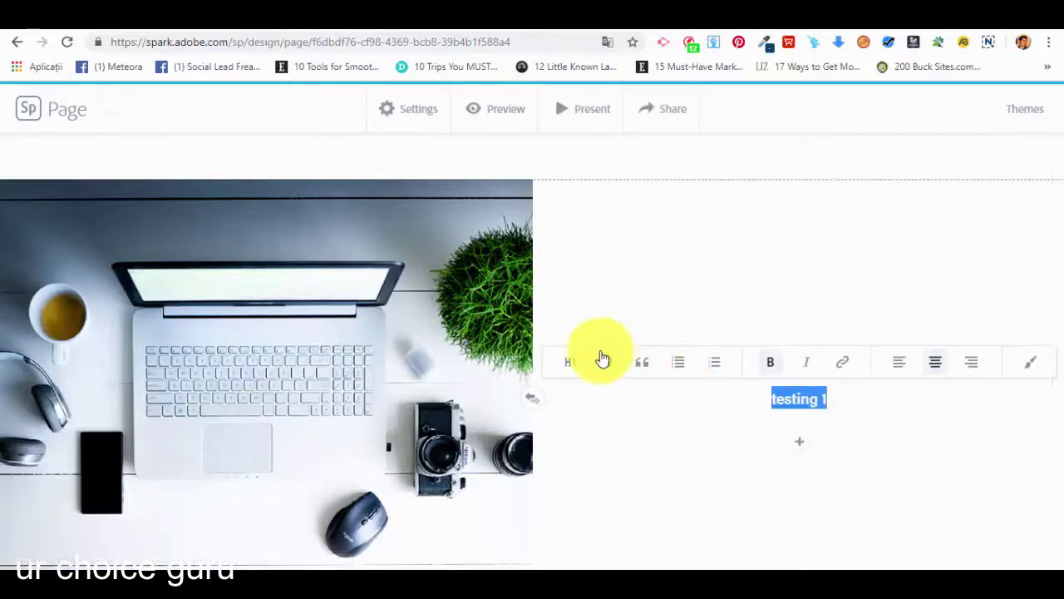
{"action": "left_click", "coordinate": [858, 404]}
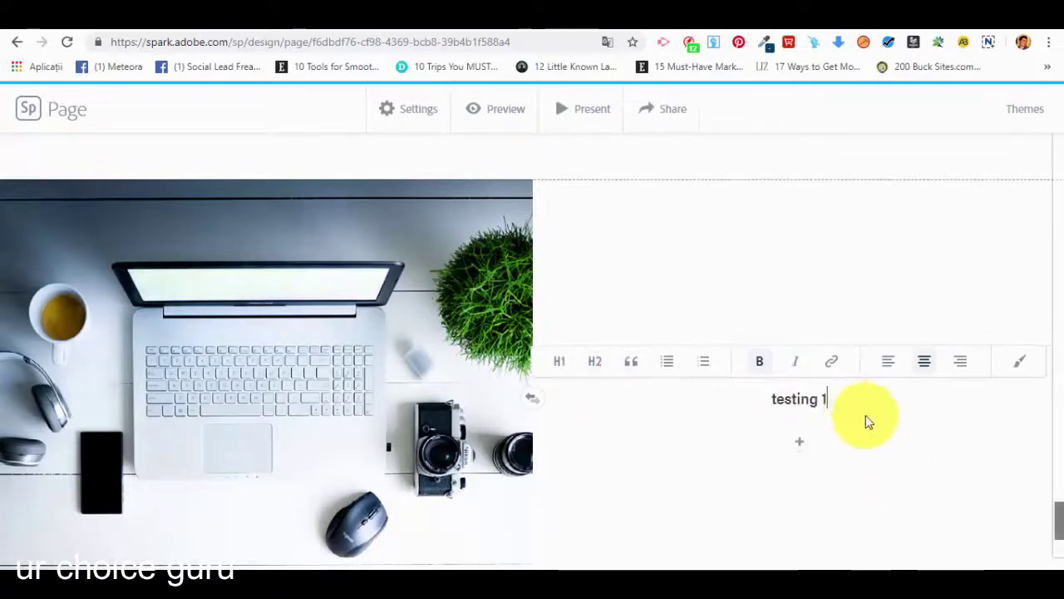
{"action": "left_click", "coordinate": [782, 401]}
{"action": "key", "text": "Delete"}
{"action": "type", "text": "T"}
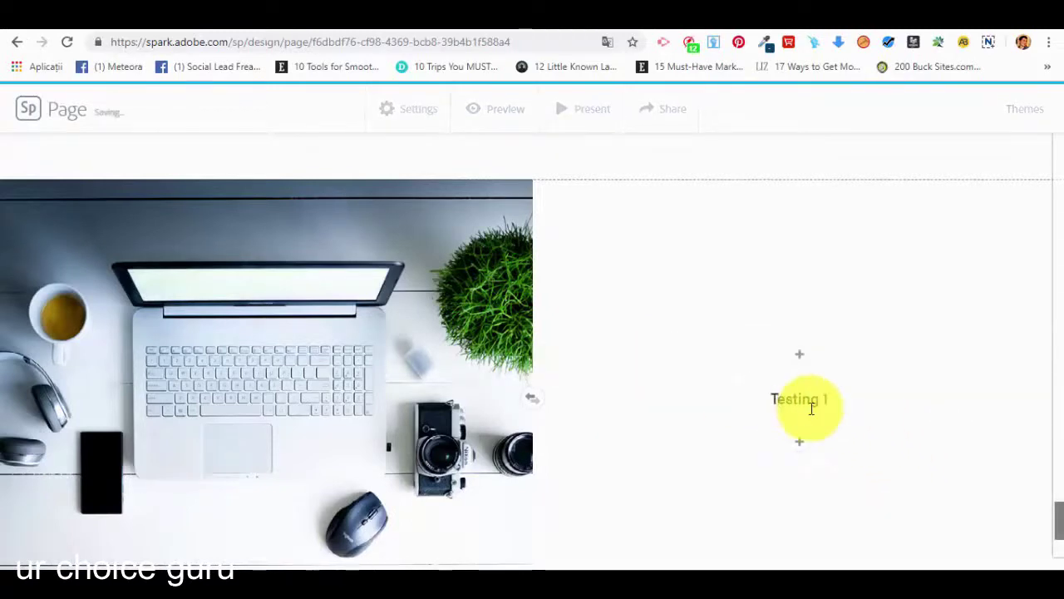
Step: Swap the two halves of the split layout so the text is on the left and the laptop photo on the right
{"action": "scroll", "coordinate": [970, 435], "scroll_direction": "down", "scroll_amount": 1}
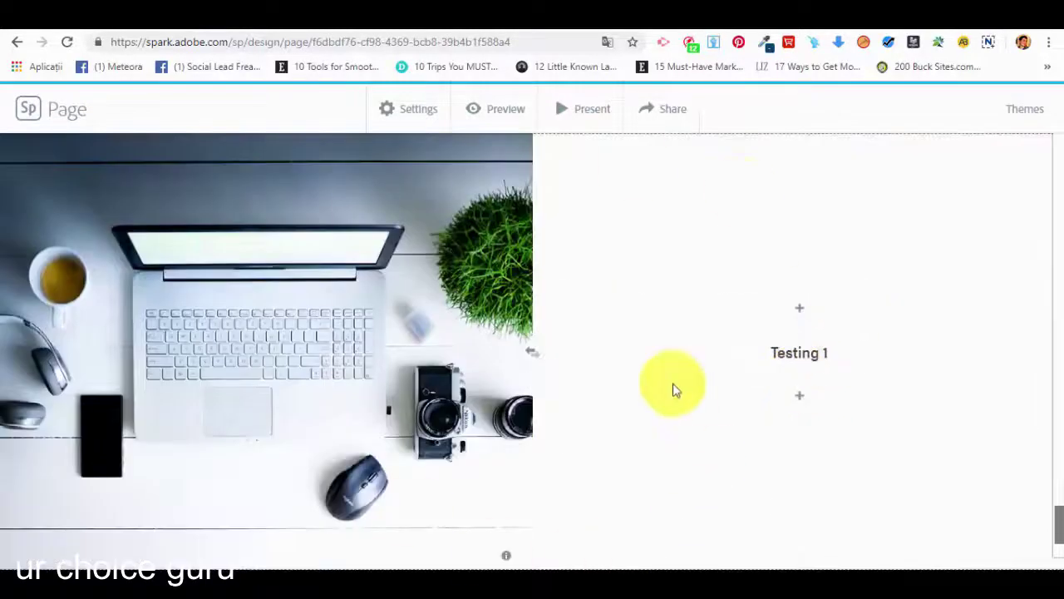
{"action": "scroll", "coordinate": [669, 384], "scroll_direction": "down", "scroll_amount": 1}
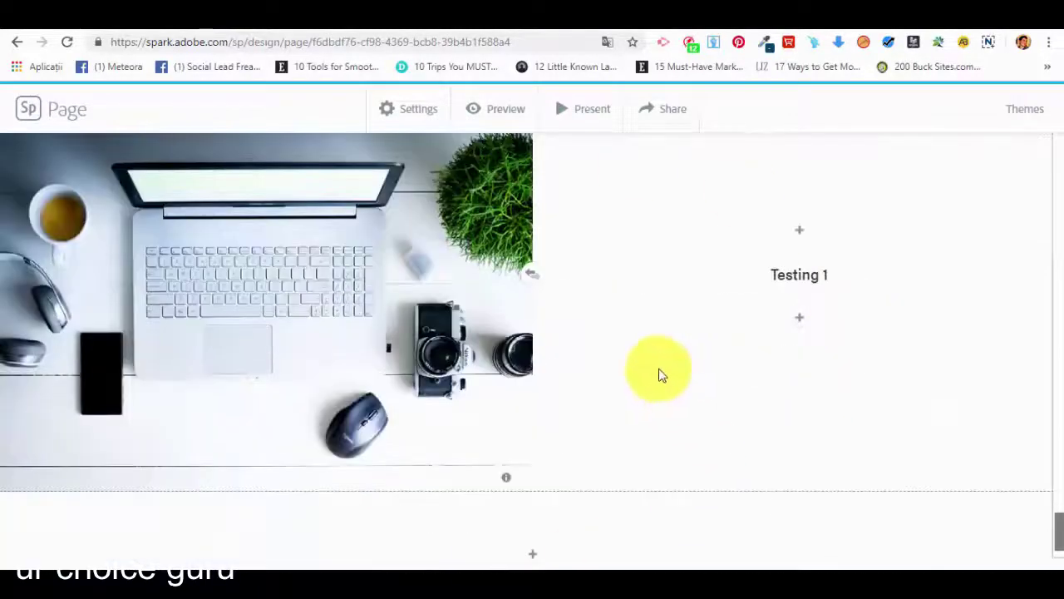
{"action": "left_click", "coordinate": [534, 275]}
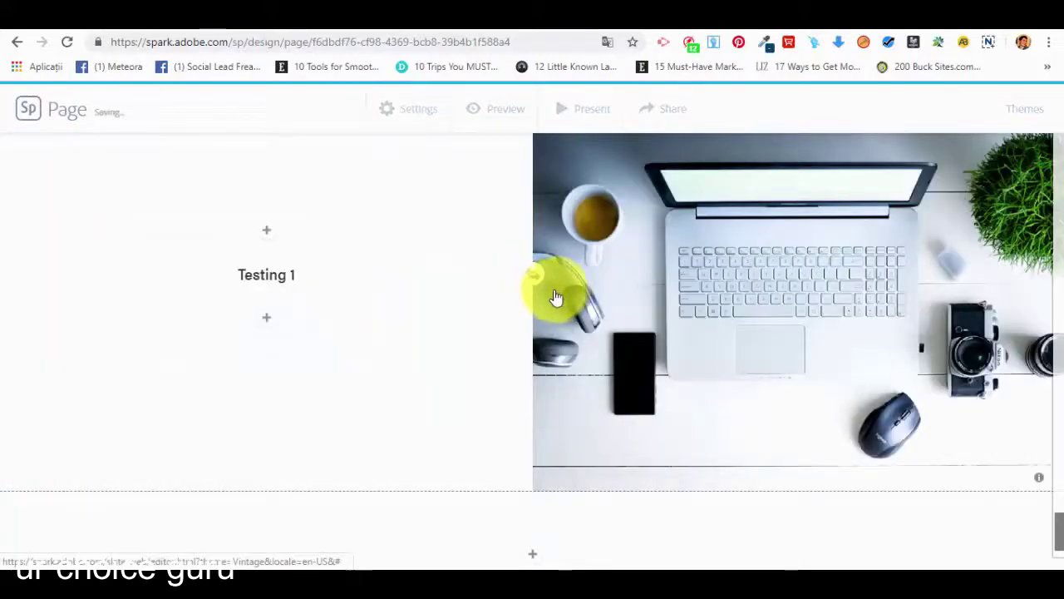
Step: Preview the page and review it from the title through the photos, grid, glideshow and split layout to the credits
{"action": "scroll", "coordinate": [466, 282], "scroll_direction": "up", "scroll_amount": 3}
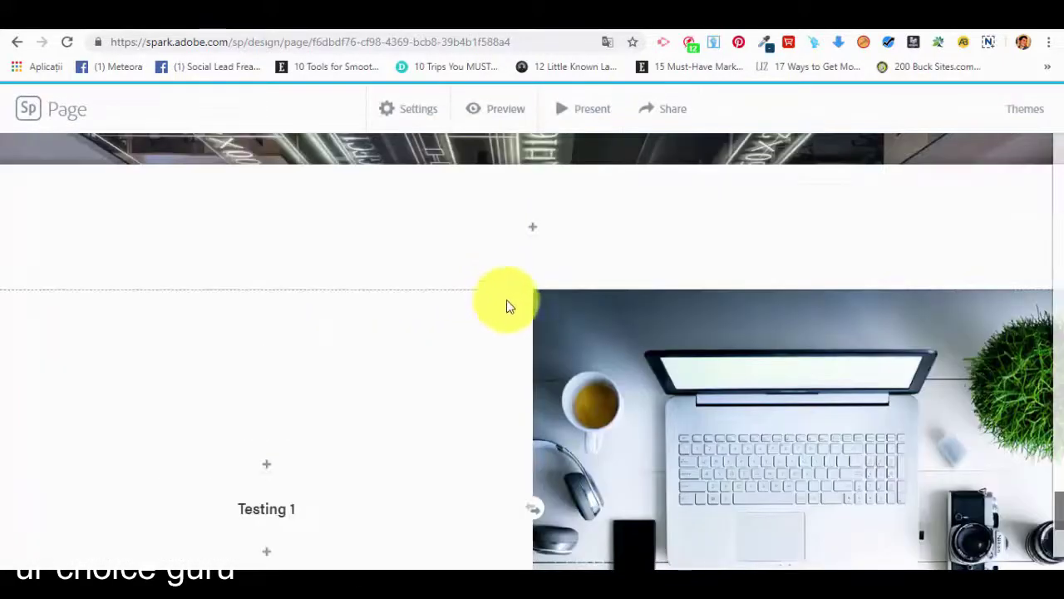
{"action": "scroll", "coordinate": [509, 306], "scroll_direction": "down", "scroll_amount": 3}
{"action": "scroll", "coordinate": [703, 384], "scroll_direction": "up", "scroll_amount": 4}
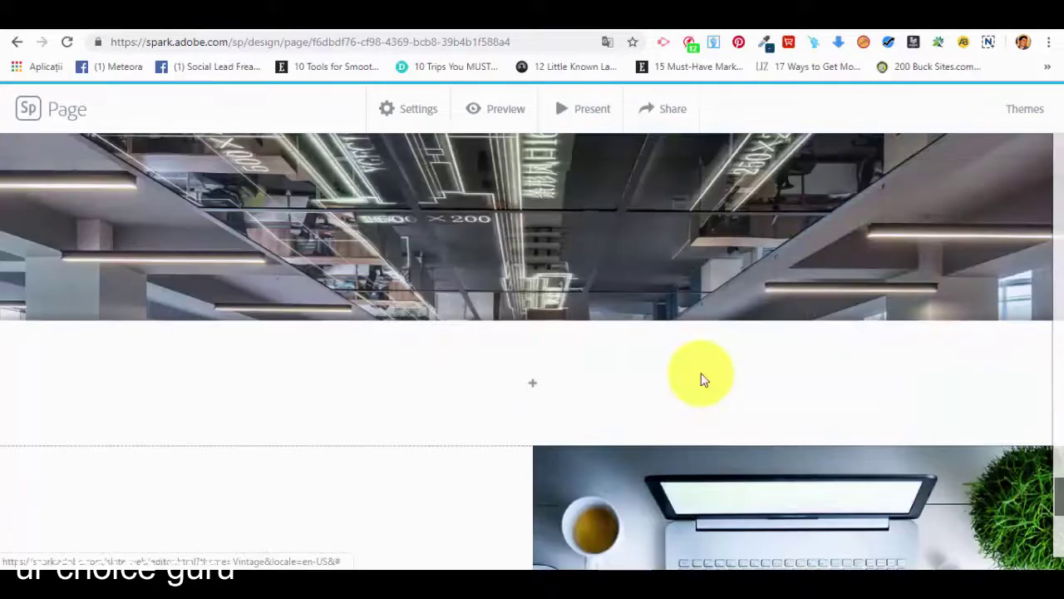
{"action": "scroll", "coordinate": [686, 375], "scroll_direction": "down", "scroll_amount": 2}
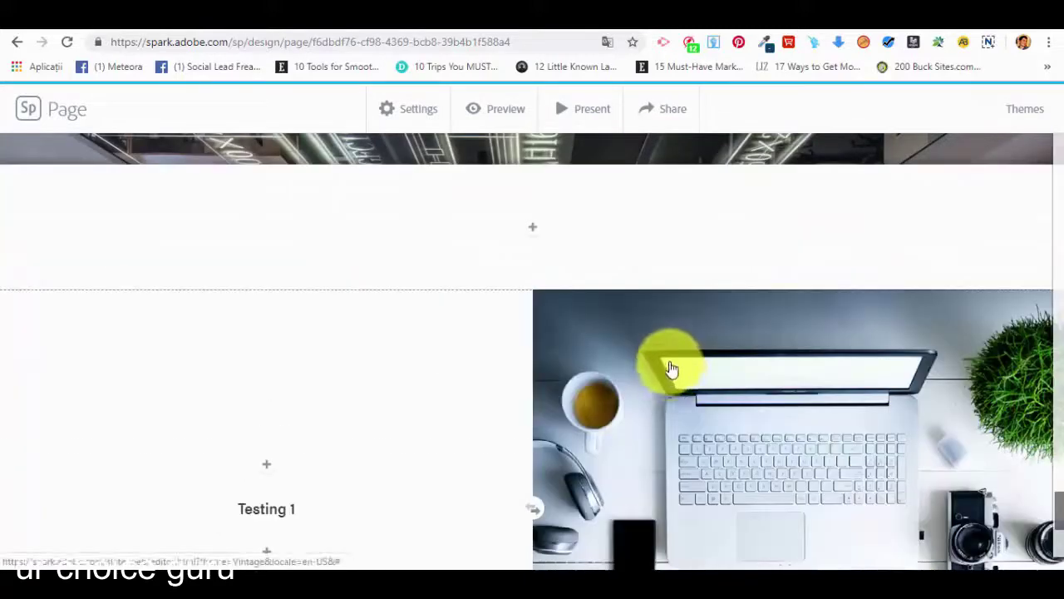
{"action": "scroll", "coordinate": [674, 364], "scroll_direction": "up", "scroll_amount": 3}
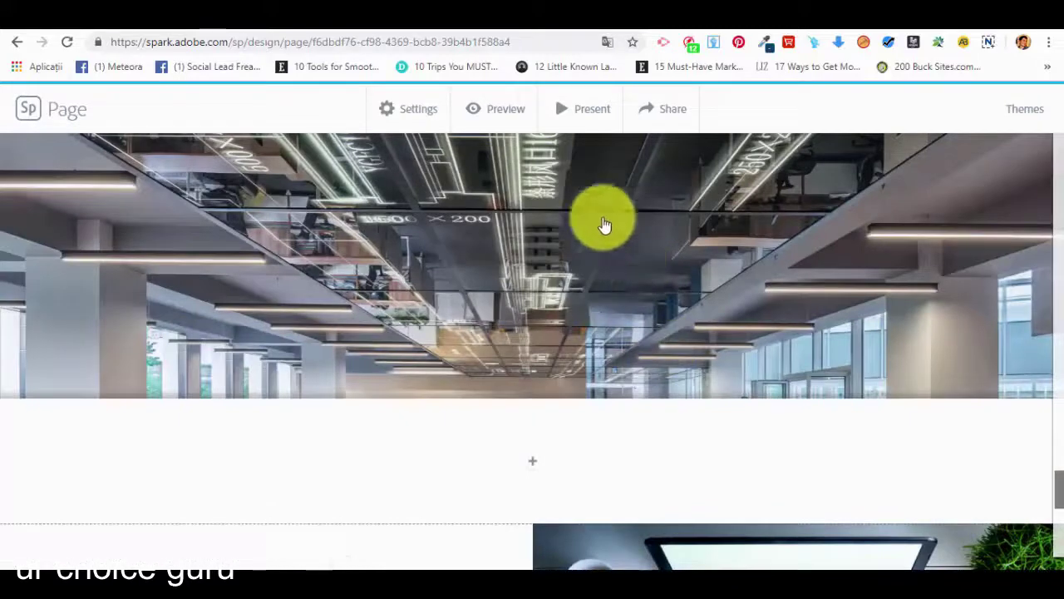
{"action": "left_click", "coordinate": [497, 115]}
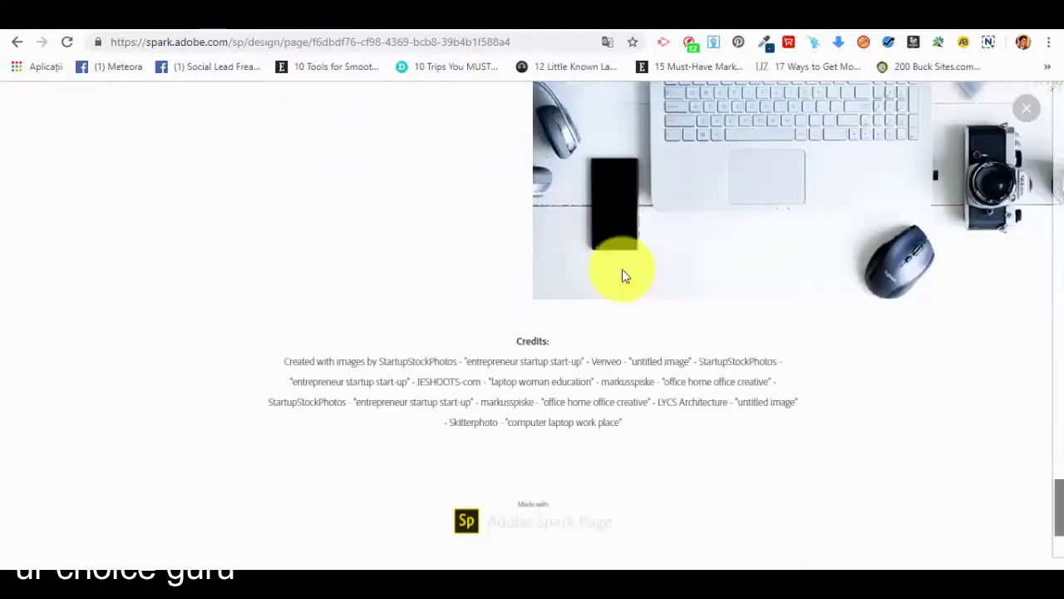
{"action": "scroll", "coordinate": [638, 307], "scroll_direction": "up", "scroll_amount": 10}
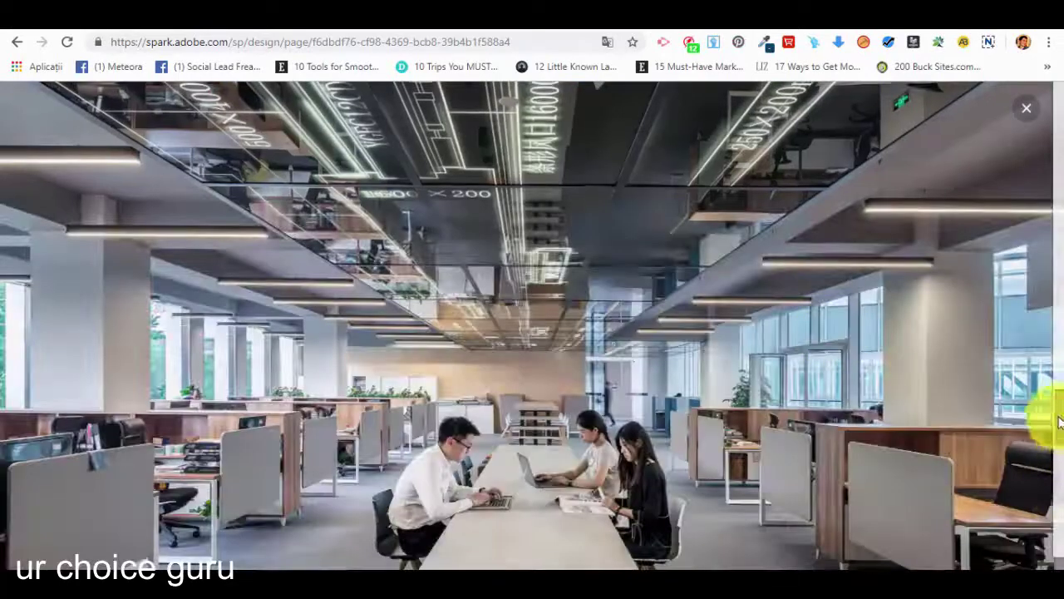
{"action": "left_click_drag", "start_coordinate": [1046, 416], "coordinate": [1031, 100]}
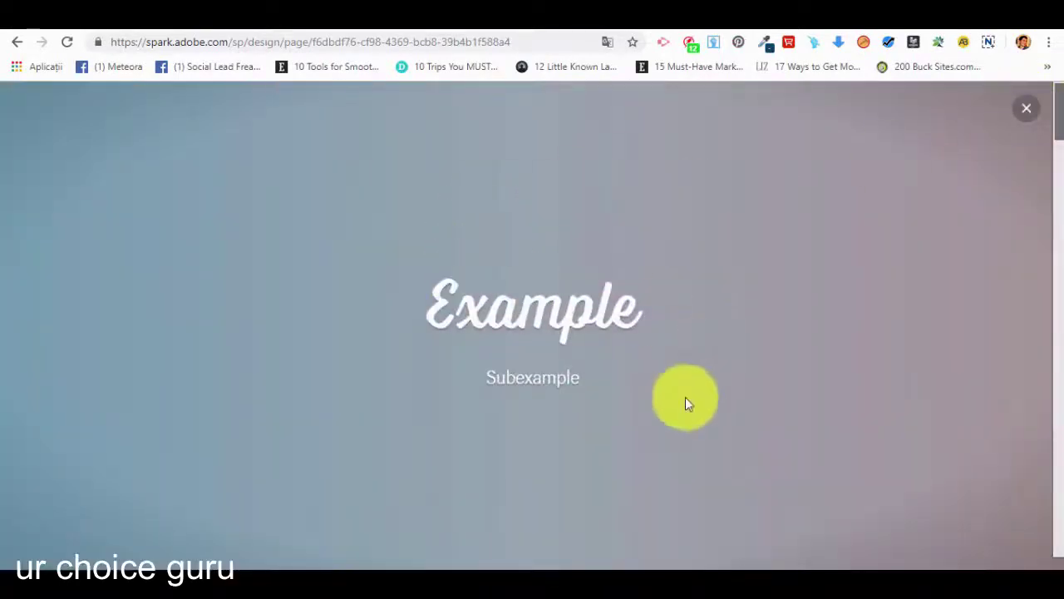
{"action": "scroll", "coordinate": [696, 369], "scroll_direction": "down", "scroll_amount": 7}
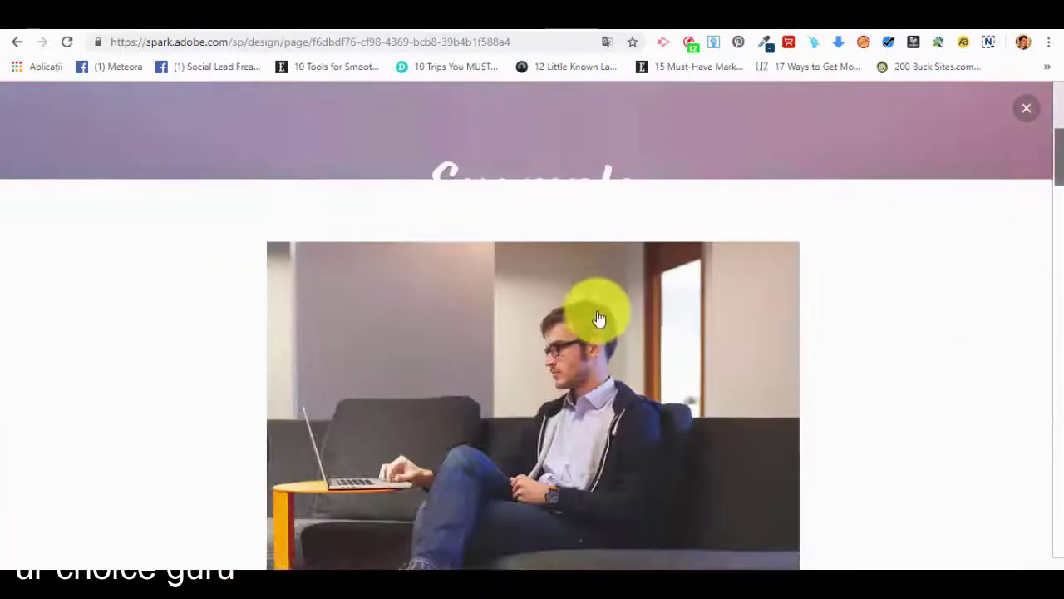
{"action": "scroll", "coordinate": [613, 309], "scroll_direction": "down", "scroll_amount": 8}
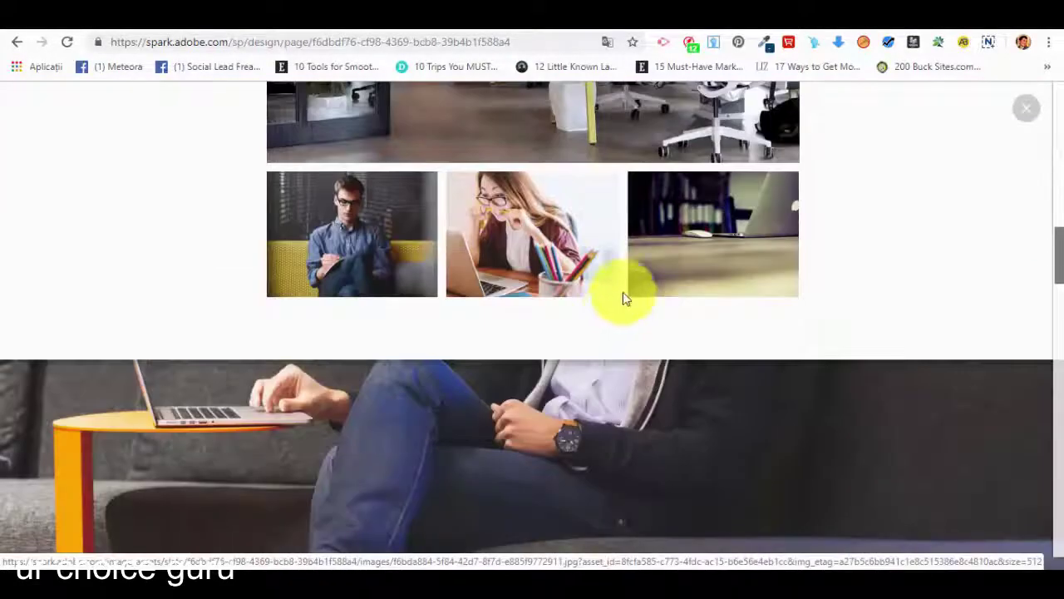
{"action": "scroll", "coordinate": [798, 316], "scroll_direction": "down", "scroll_amount": 10}
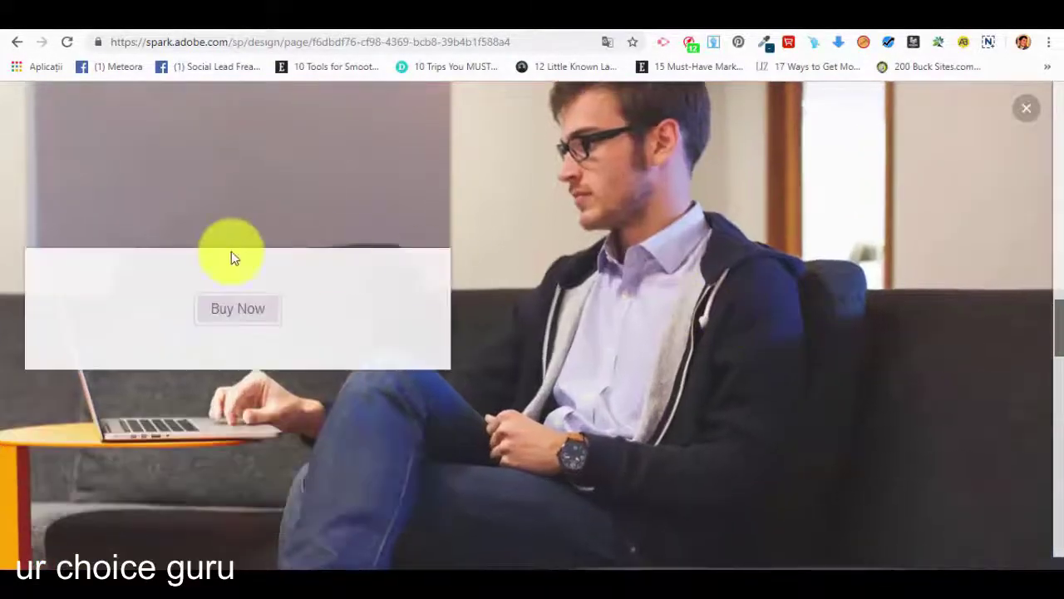
{"action": "scroll", "coordinate": [629, 325], "scroll_direction": "down", "scroll_amount": 10}
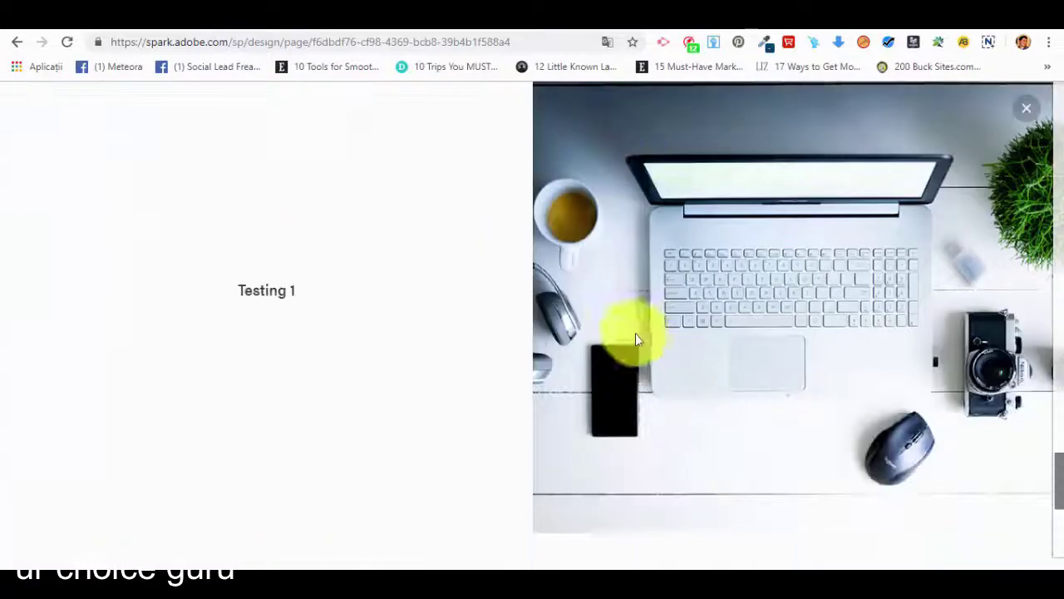
{"action": "scroll", "coordinate": [707, 323], "scroll_direction": "down", "scroll_amount": 5}
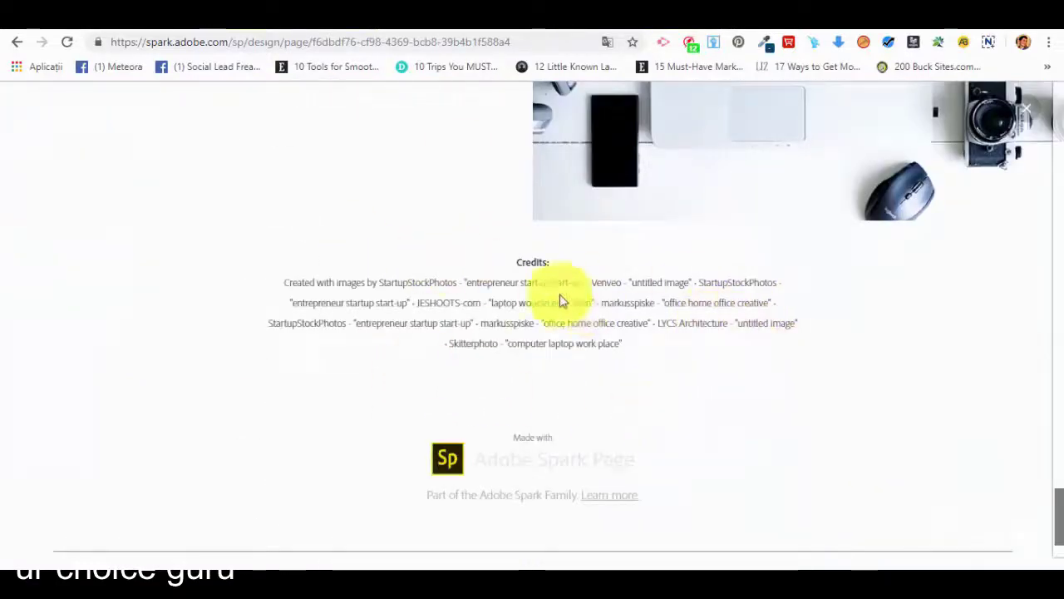
Step: Return to the title at the start of the page preview and close the preview
{"action": "key", "text": "ctrl+a"}
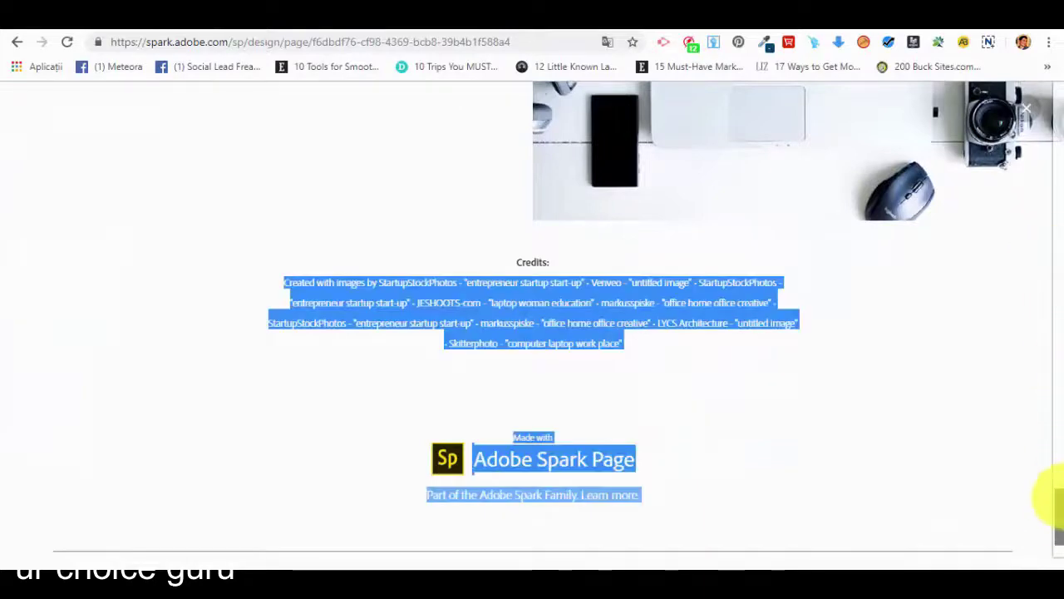
{"action": "left_click_drag", "start_coordinate": [1058, 520], "coordinate": [964, 76]}
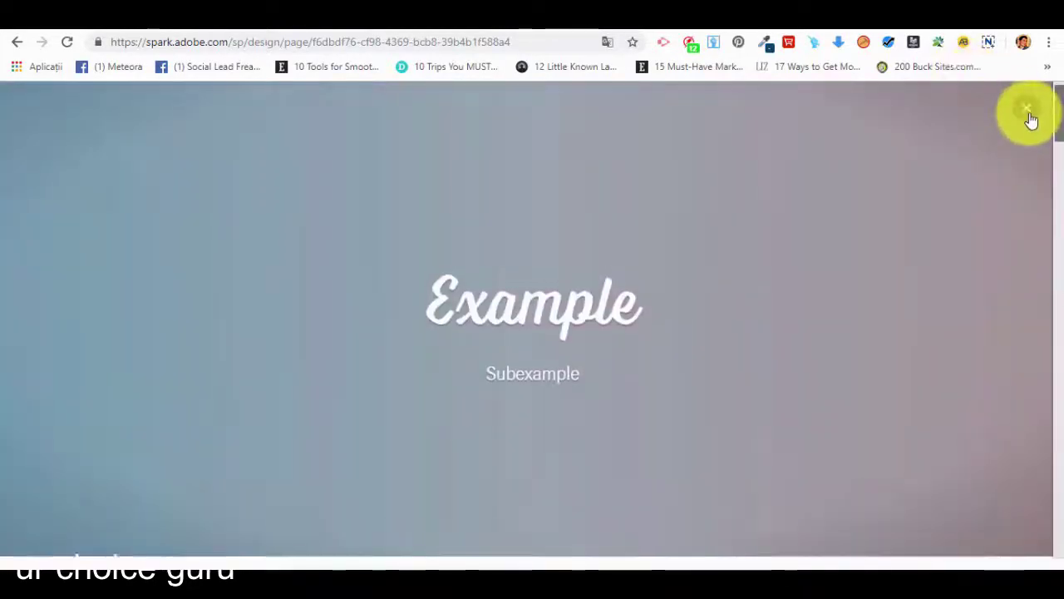
{"action": "left_click", "coordinate": [1027, 109]}
Step: Try to turn off the page's header and footer in the project settings
{"action": "left_click", "coordinate": [418, 108]}
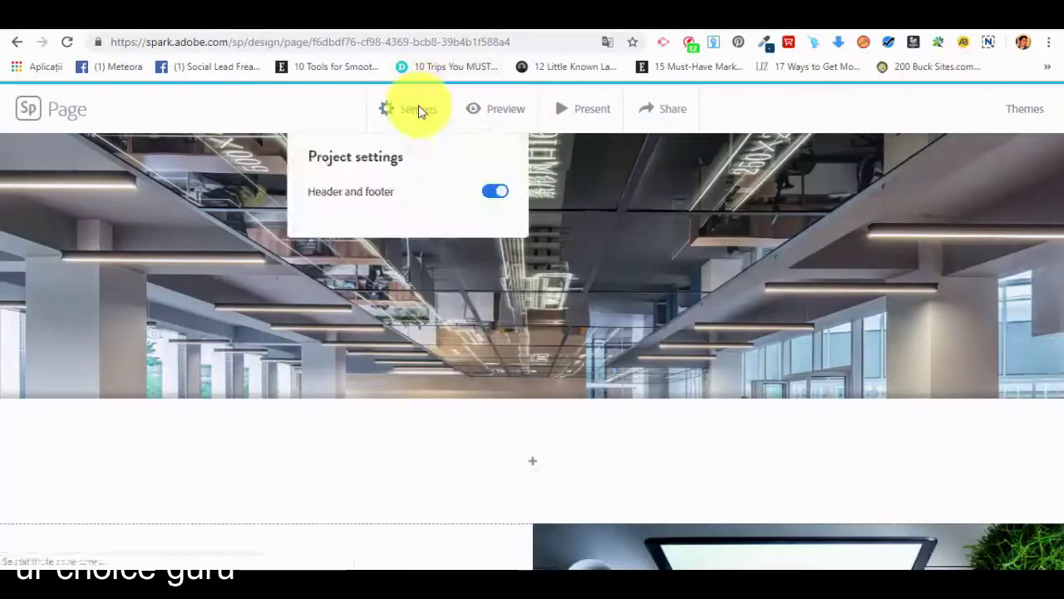
{"action": "left_click", "coordinate": [491, 195]}
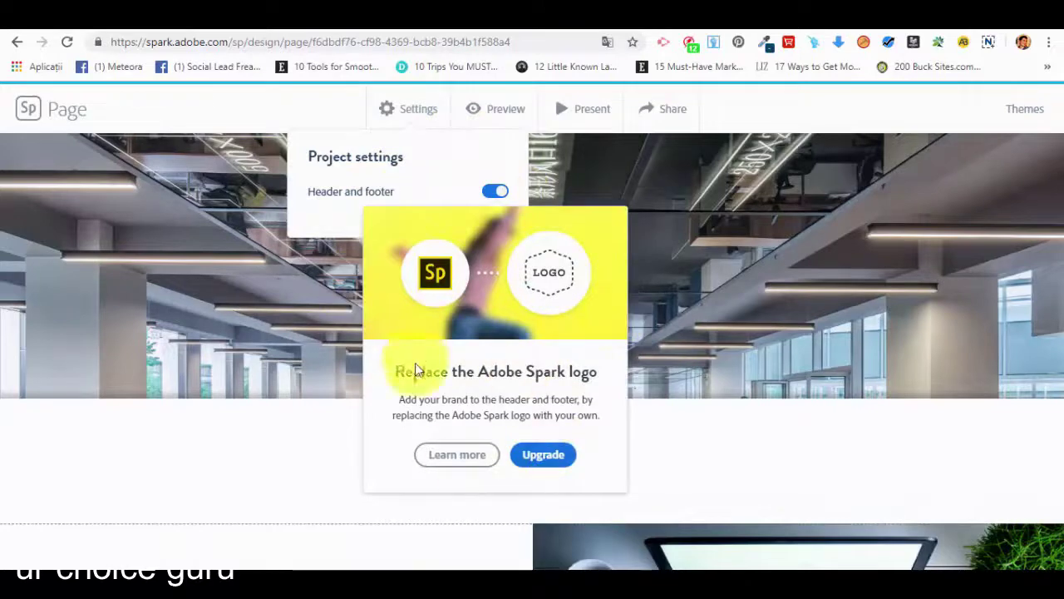
{"action": "left_click", "coordinate": [753, 109]}
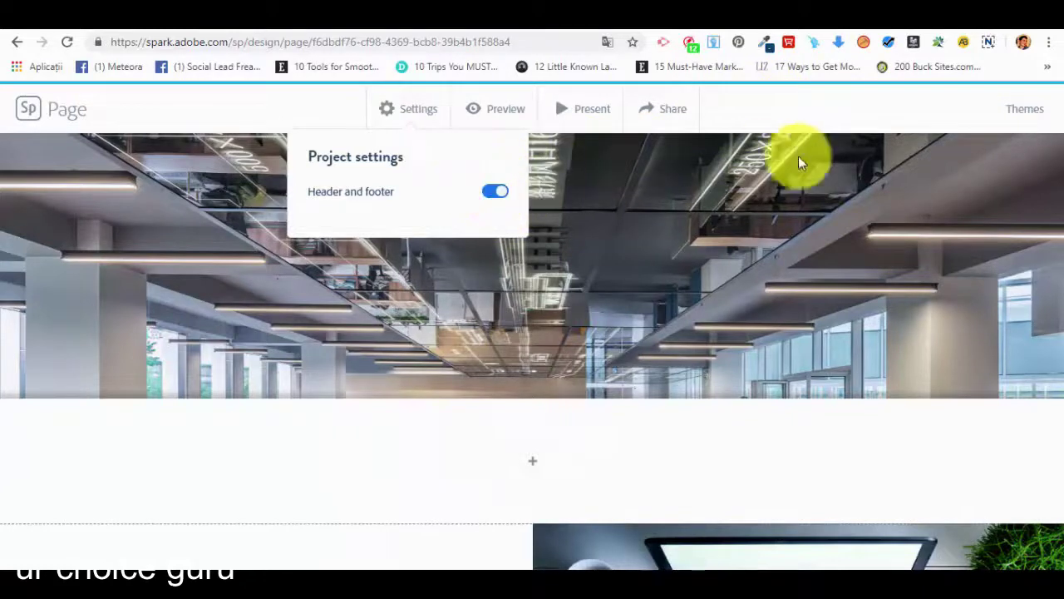
{"action": "left_click", "coordinate": [813, 123]}
Step: Present the page in full screen and exit back to the page editor
{"action": "left_click", "coordinate": [596, 110]}
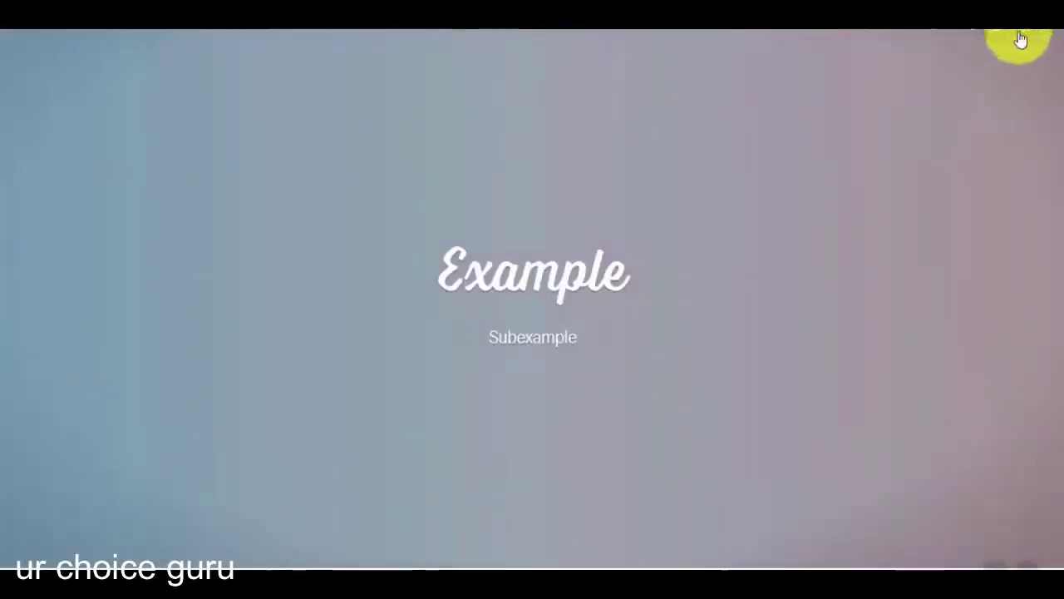
{"action": "left_click", "coordinate": [994, 33]}
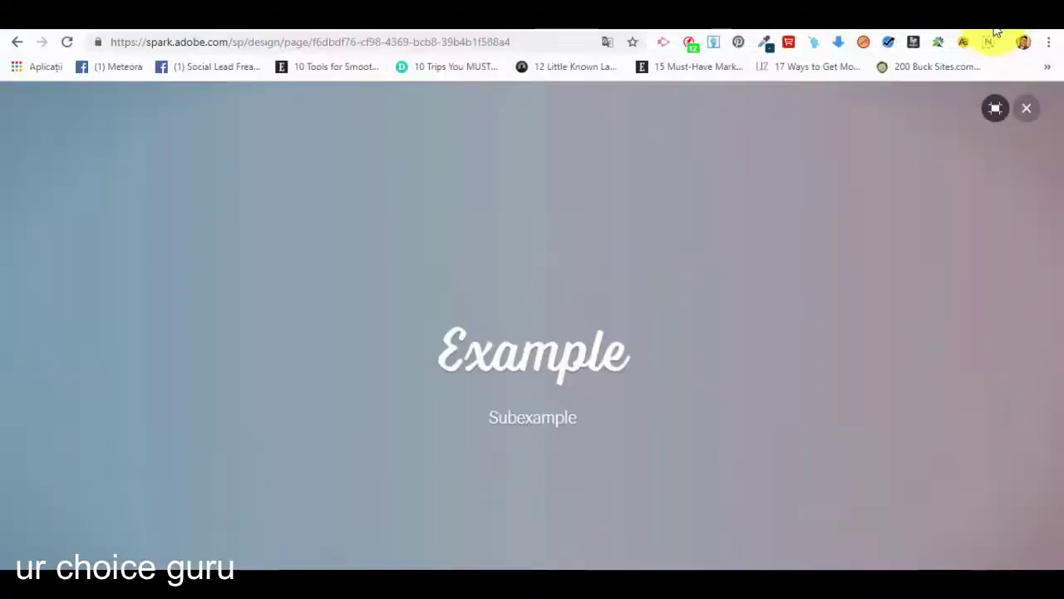
{"action": "left_click", "coordinate": [1028, 115]}
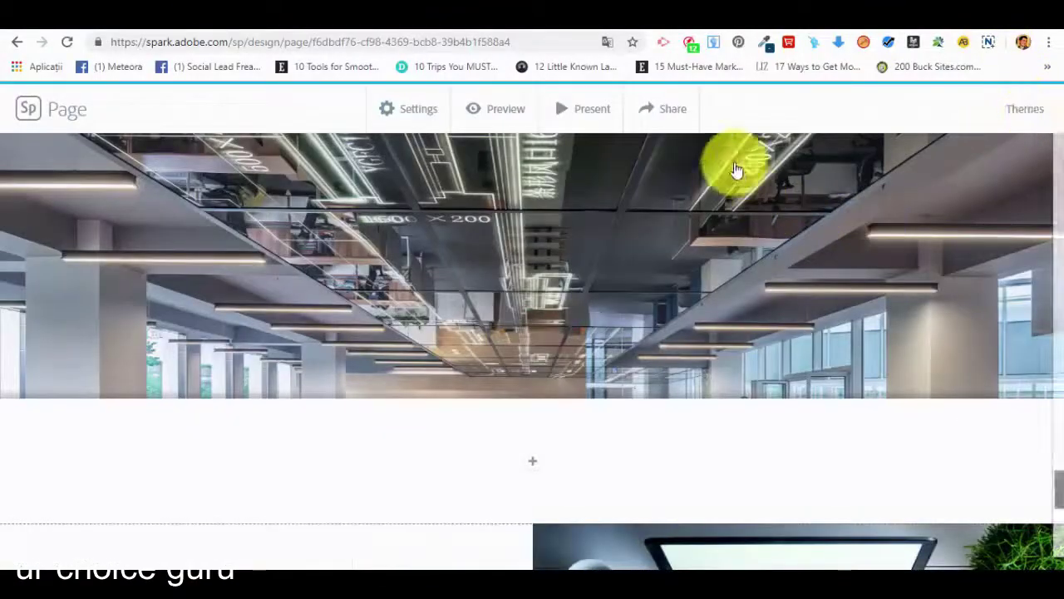
Step: Review the publish and share link details, including the title and photo credits, and close them without creating a link
{"action": "left_click", "coordinate": [678, 109]}
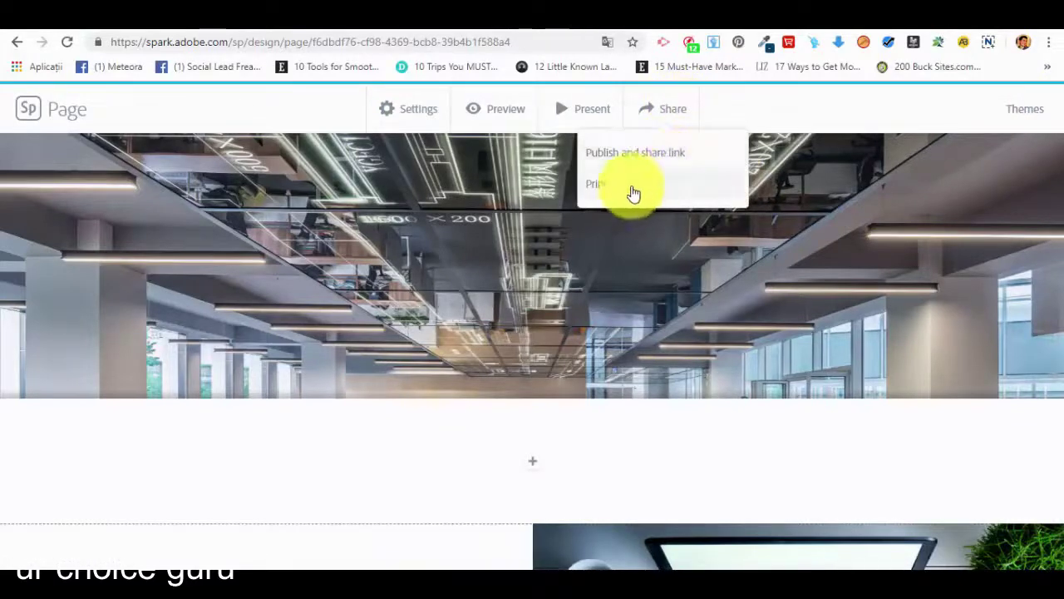
{"action": "left_click", "coordinate": [672, 158]}
{"action": "left_click", "coordinate": [551, 228]}
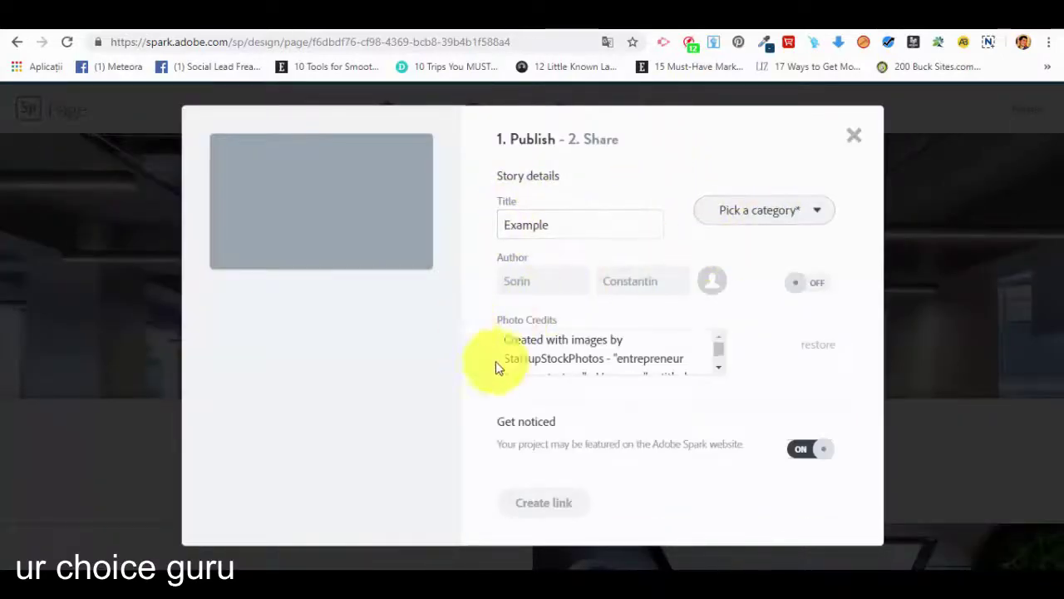
{"action": "scroll", "coordinate": [684, 346], "scroll_direction": "down", "scroll_amount": 3}
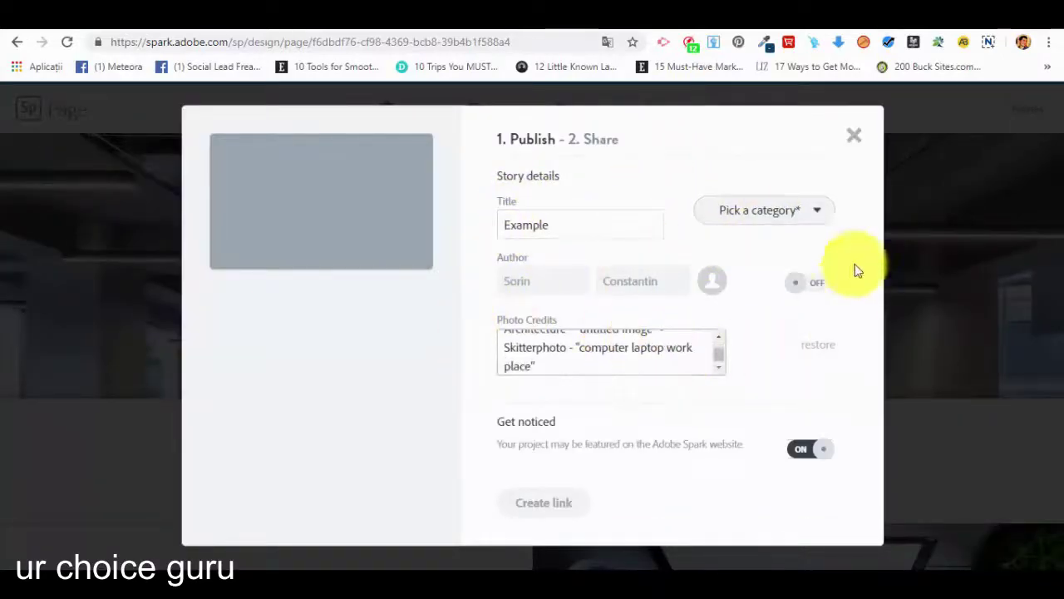
{"action": "left_click", "coordinate": [852, 134]}
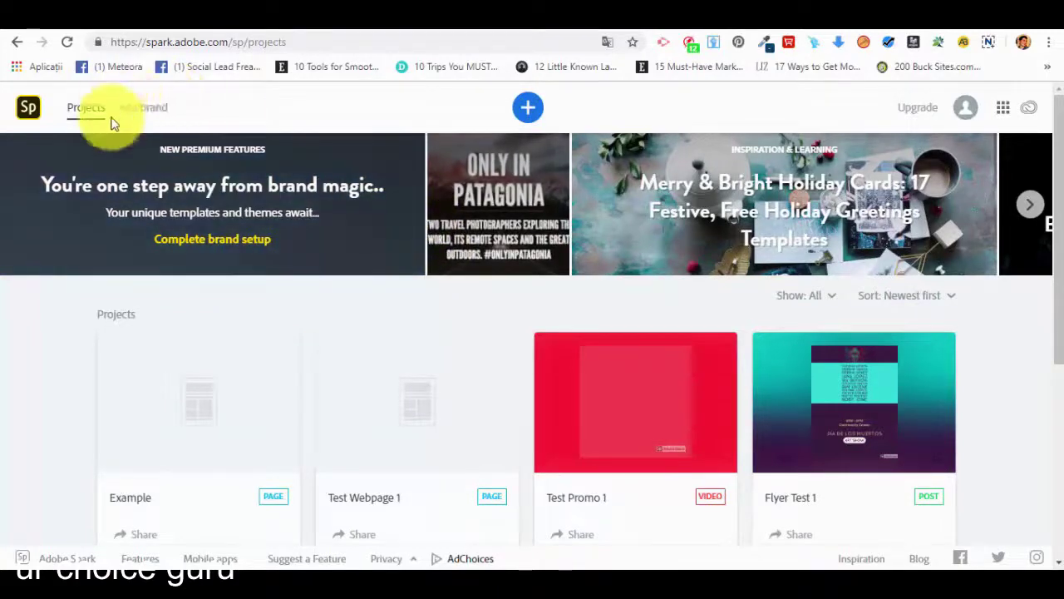
Step: Open the brand setup and replace the brand logo with the blue circular App Store icon from the Downloads folder
{"action": "left_click", "coordinate": [156, 111]}
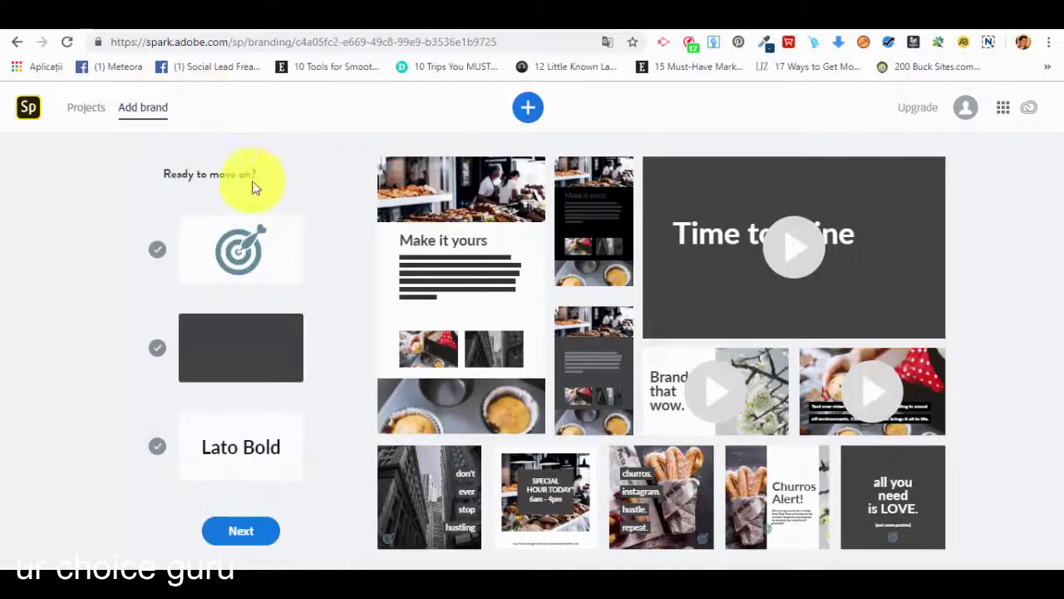
{"action": "mouse_move", "coordinate": [238, 247]}
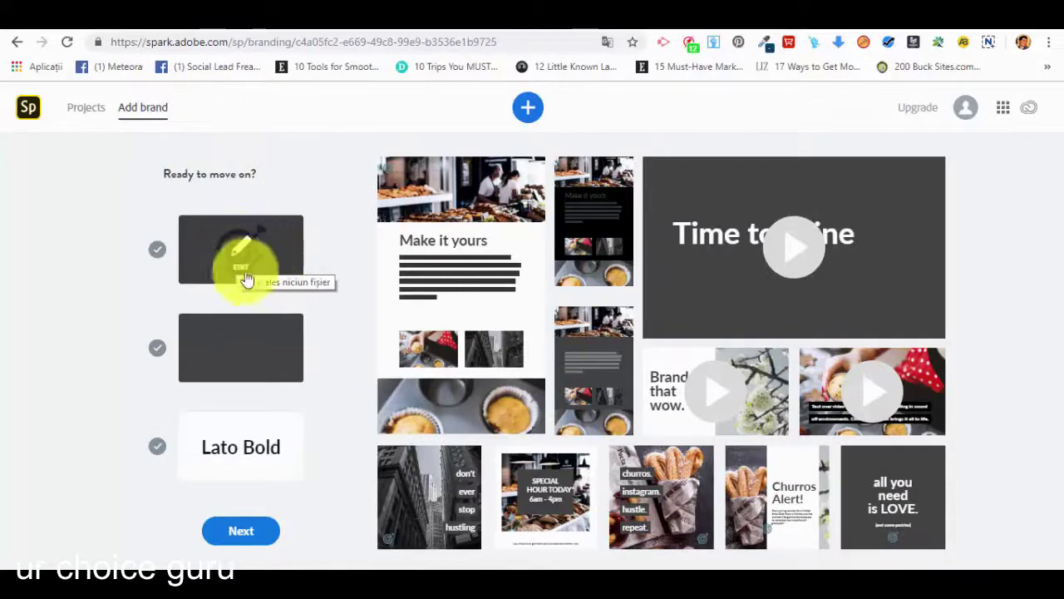
{"action": "left_click", "coordinate": [264, 247]}
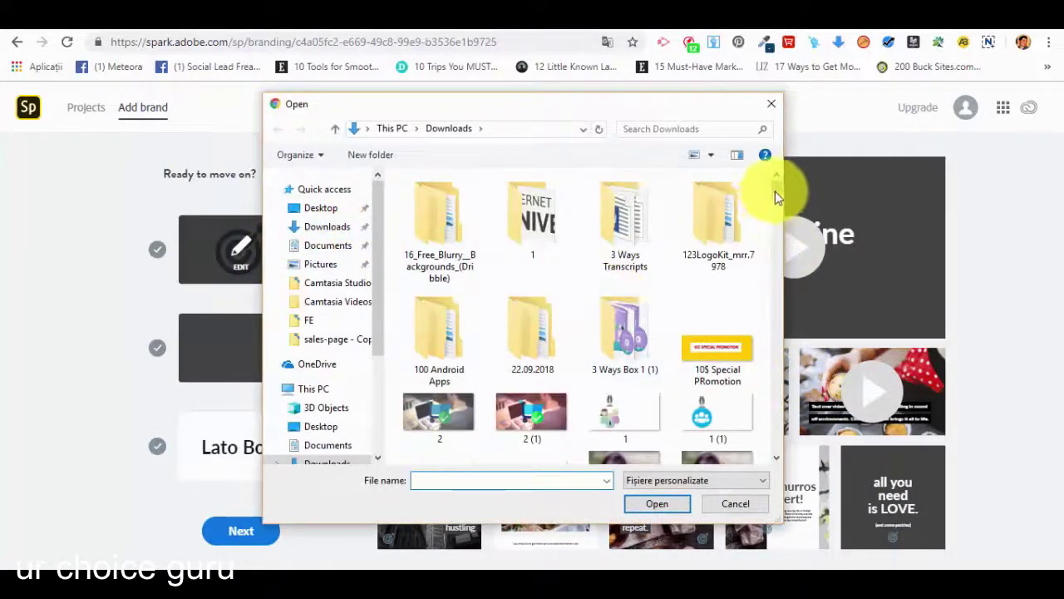
{"action": "left_click_drag", "start_coordinate": [775, 191], "coordinate": [785, 217]}
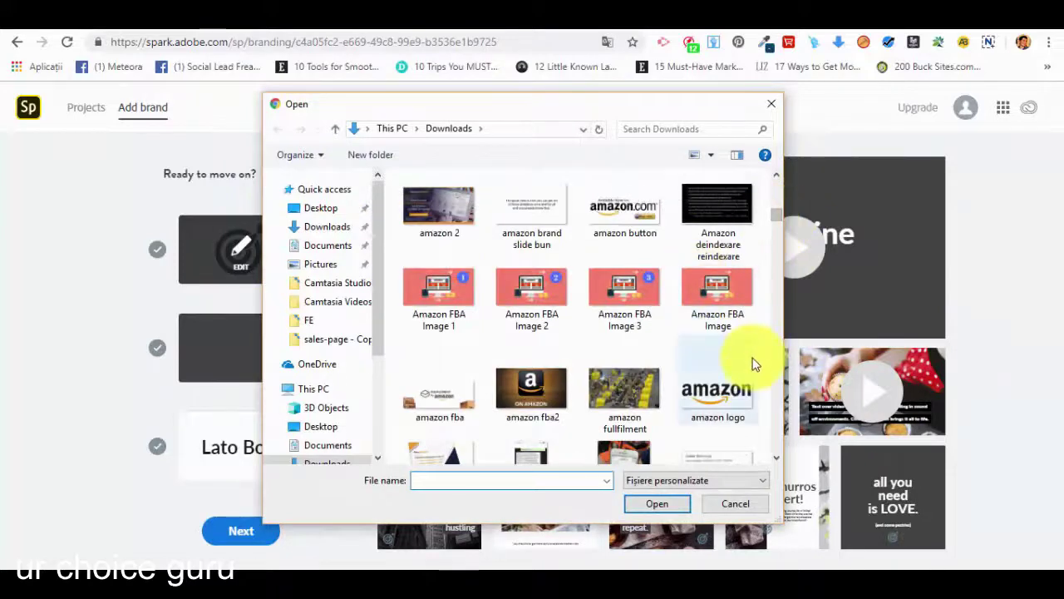
{"action": "scroll", "coordinate": [751, 361], "scroll_direction": "down", "scroll_amount": 1}
{"action": "scroll", "coordinate": [633, 352], "scroll_direction": "down", "scroll_amount": 1}
{"action": "scroll", "coordinate": [633, 352], "scroll_direction": "down", "scroll_amount": 8}
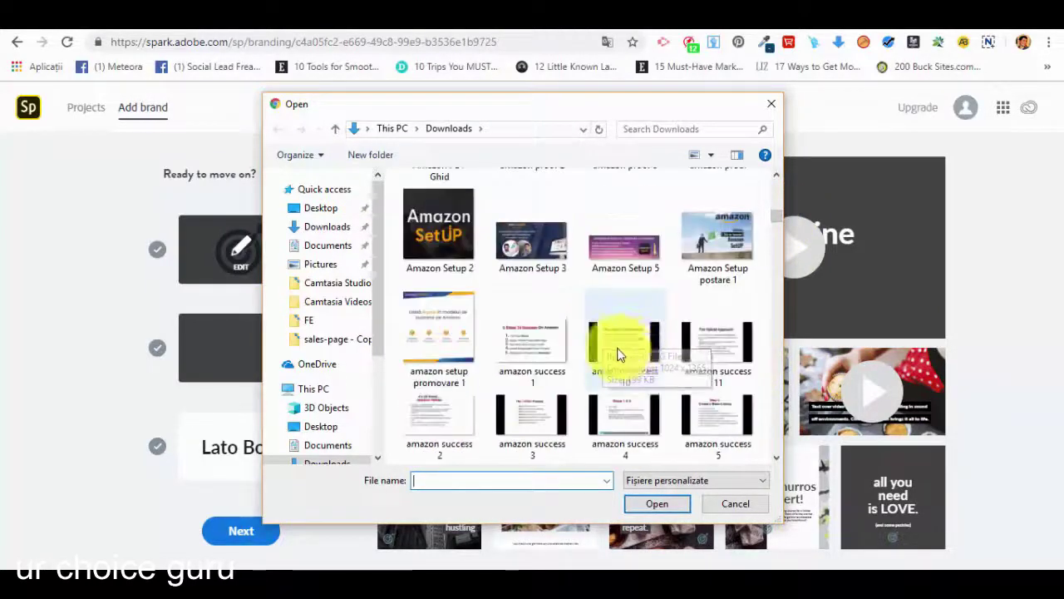
{"action": "scroll", "coordinate": [617, 356], "scroll_direction": "down", "scroll_amount": 8}
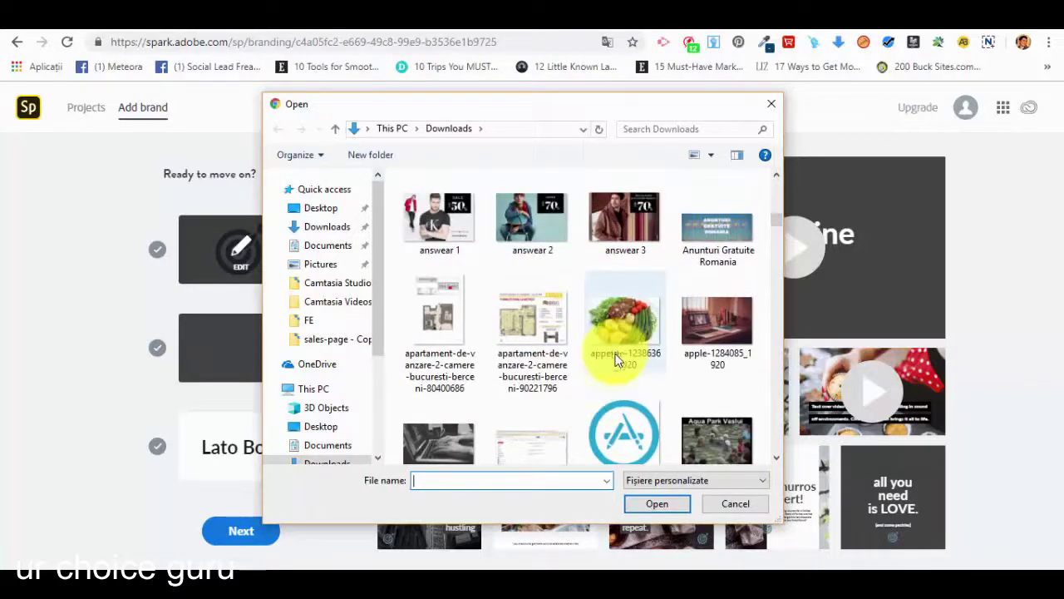
{"action": "scroll", "coordinate": [620, 374], "scroll_direction": "down", "scroll_amount": 1}
{"action": "left_click", "coordinate": [623, 403]}
{"action": "left_click", "coordinate": [673, 503]}
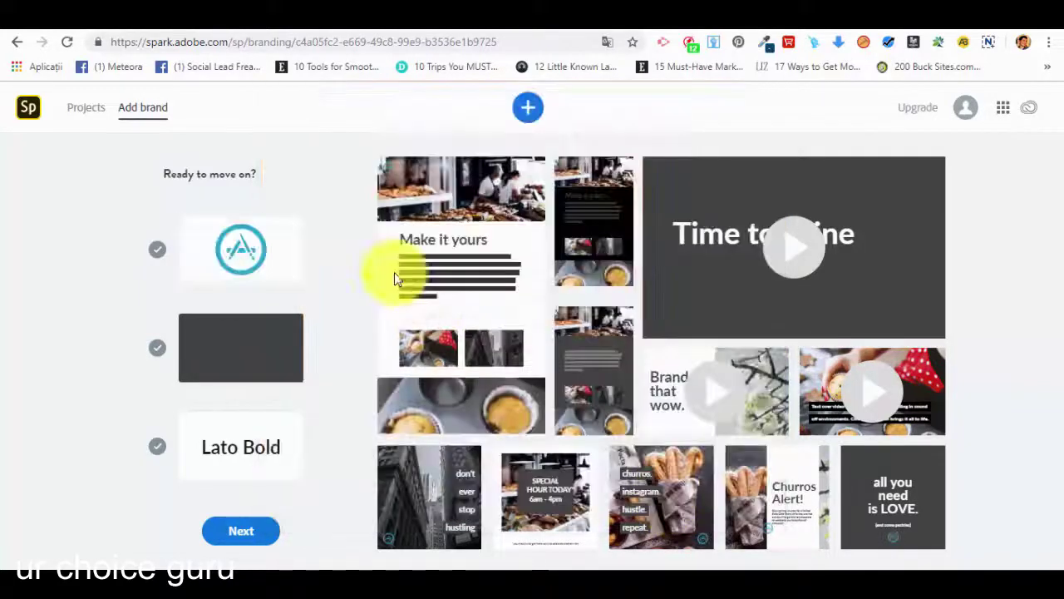
Step: Set the brand colour to the logo's blue, #26A6D1, and the brand font to PT Sans Narrow Bold
{"action": "left_click", "coordinate": [241, 350]}
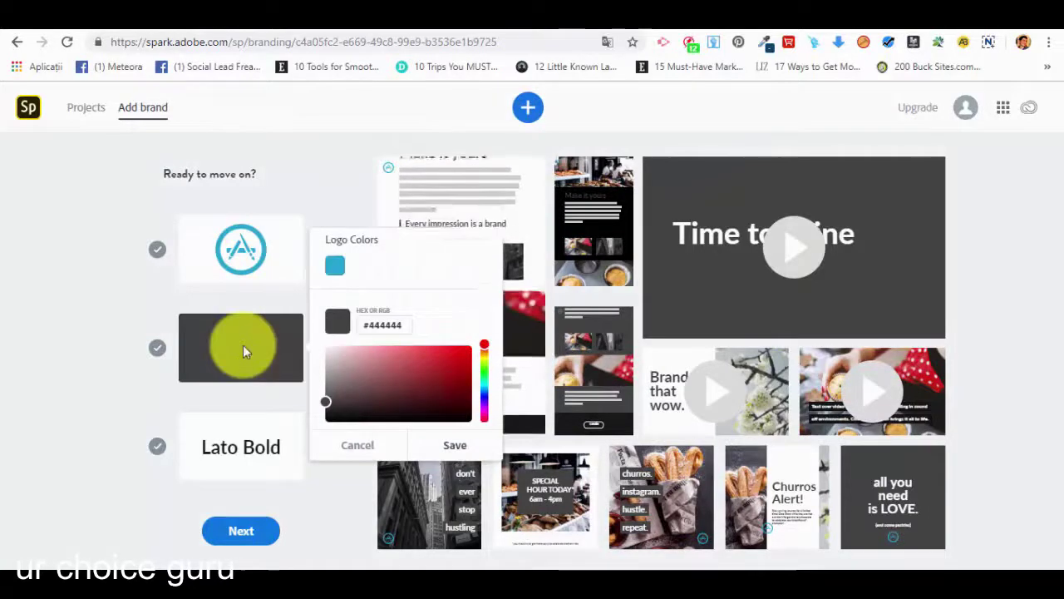
{"action": "left_click", "coordinate": [335, 265]}
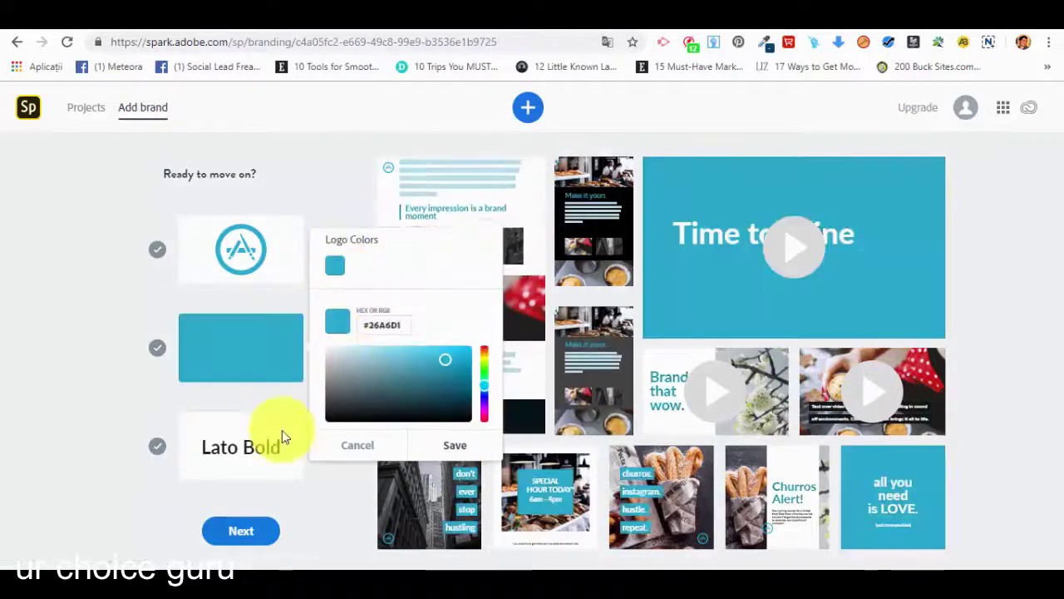
{"action": "left_click", "coordinate": [467, 447]}
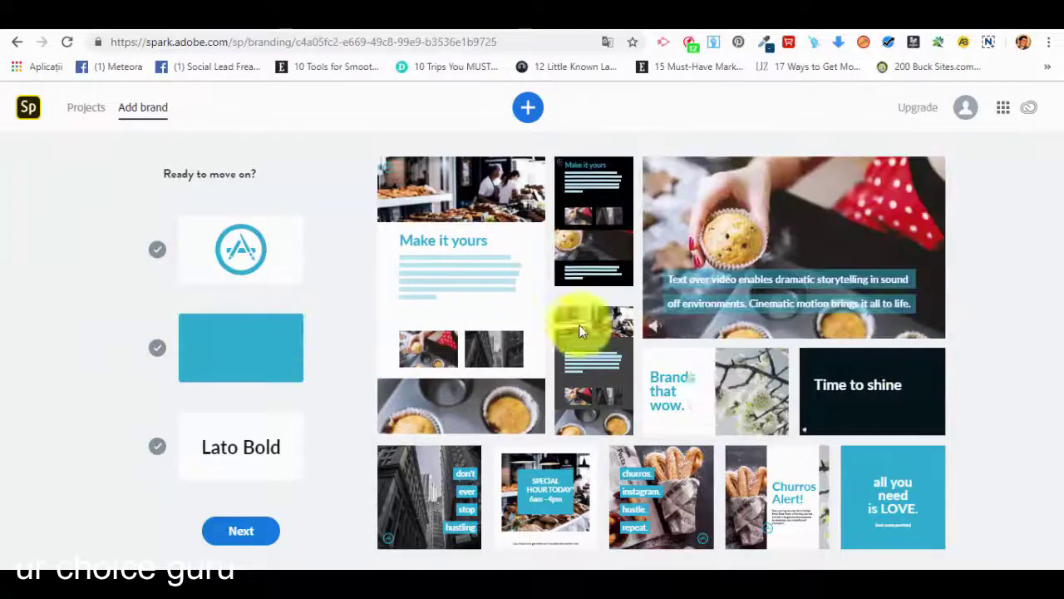
{"action": "left_click", "coordinate": [250, 470]}
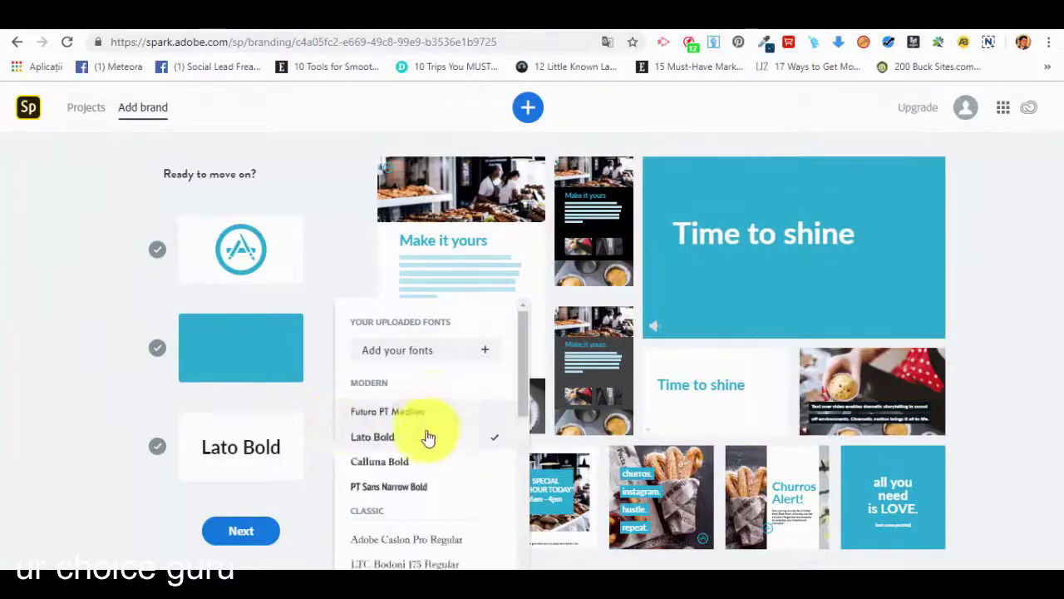
{"action": "left_click", "coordinate": [428, 488]}
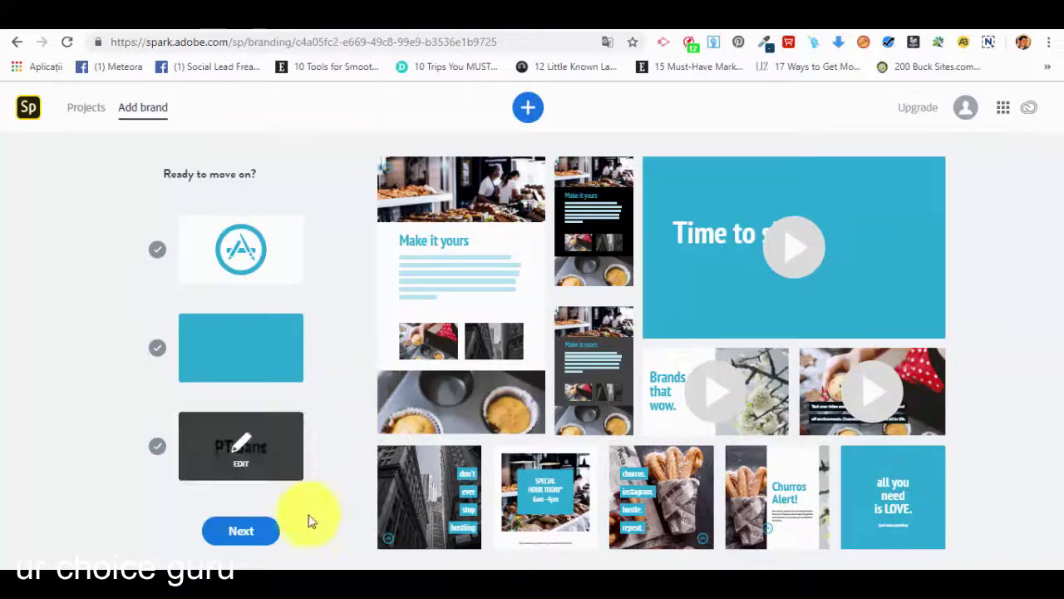
Step: Continue from the brand setup to view the premium upgrade offer, and dismiss it to return to the setup
{"action": "left_click", "coordinate": [248, 533]}
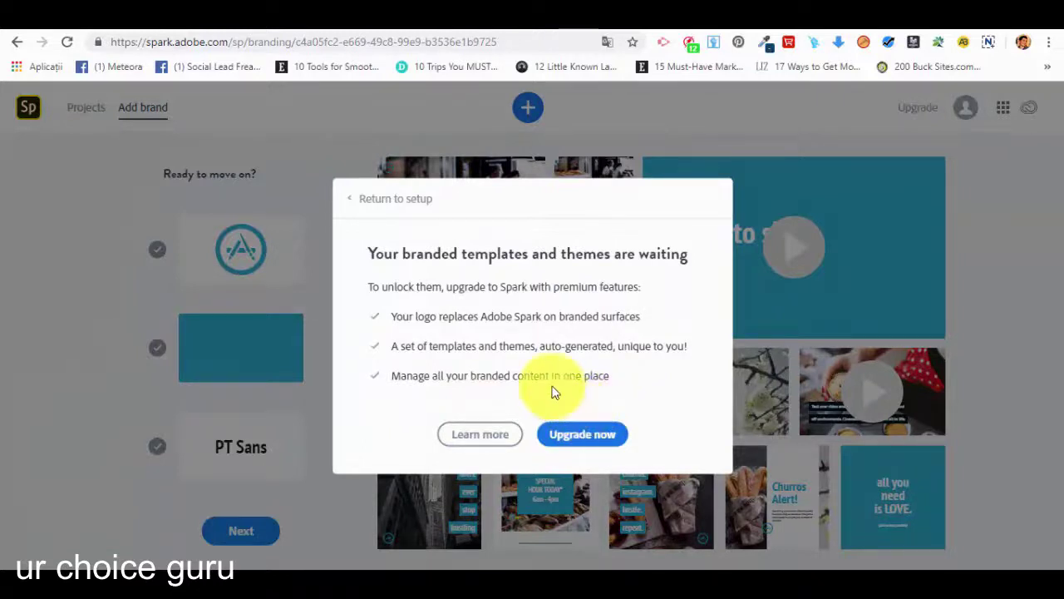
{"action": "left_click", "coordinate": [588, 430]}
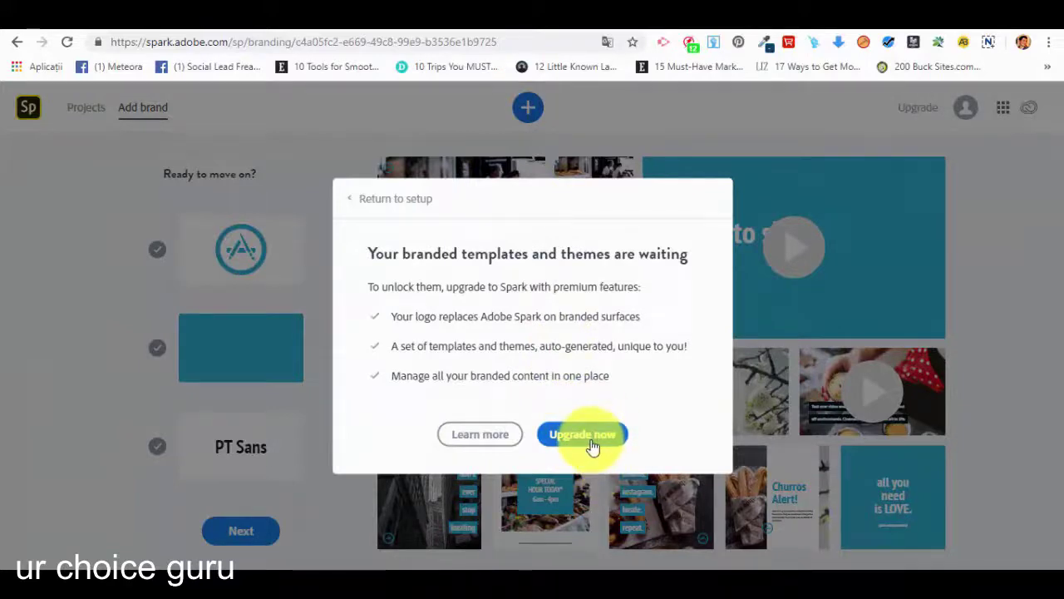
{"action": "left_click", "coordinate": [963, 330]}
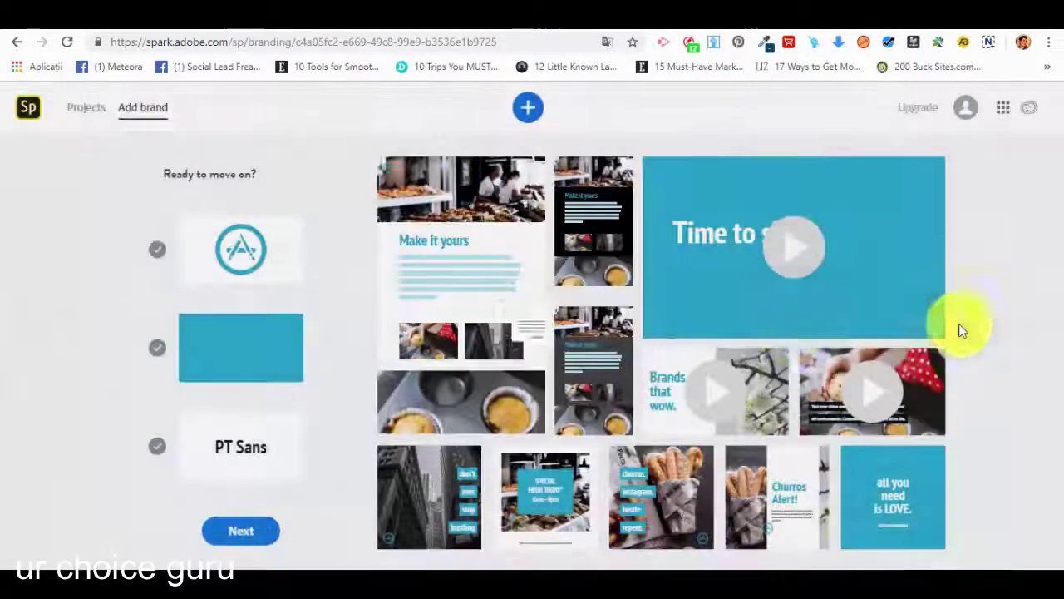